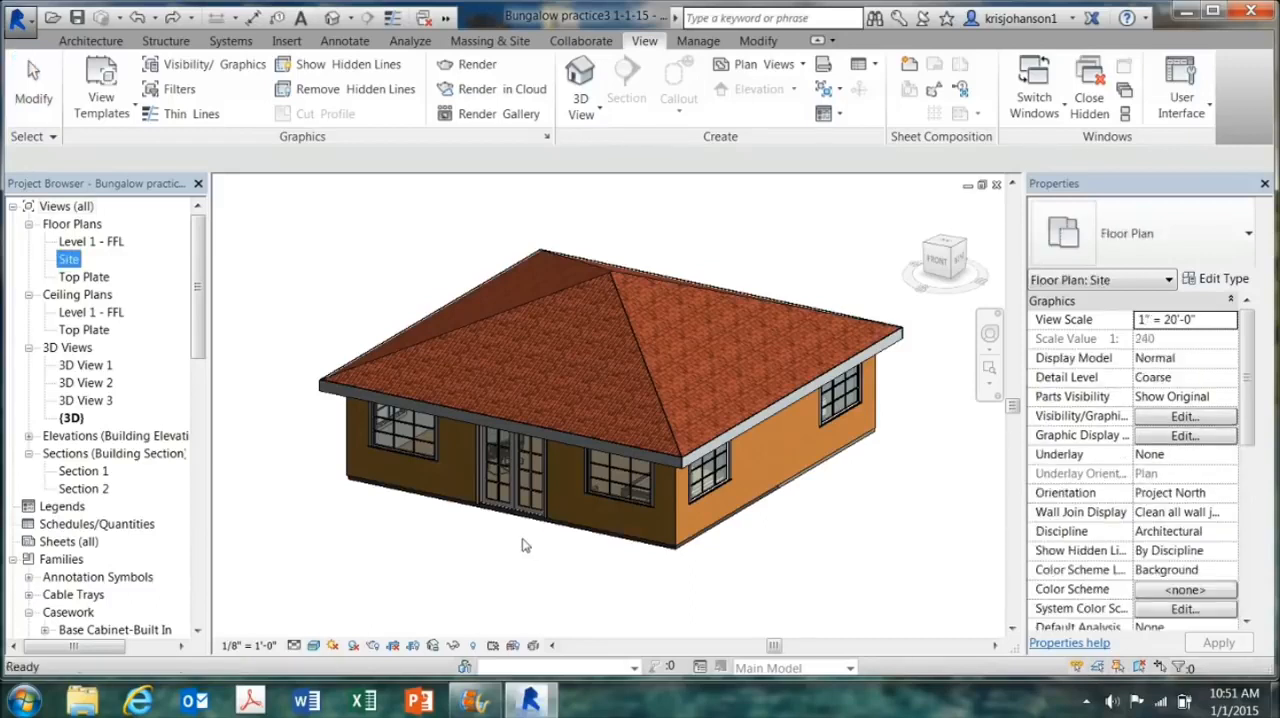
# Step: Rename the Site floor plan view as Site Plan
pyautogui.rightClick(70, 263)
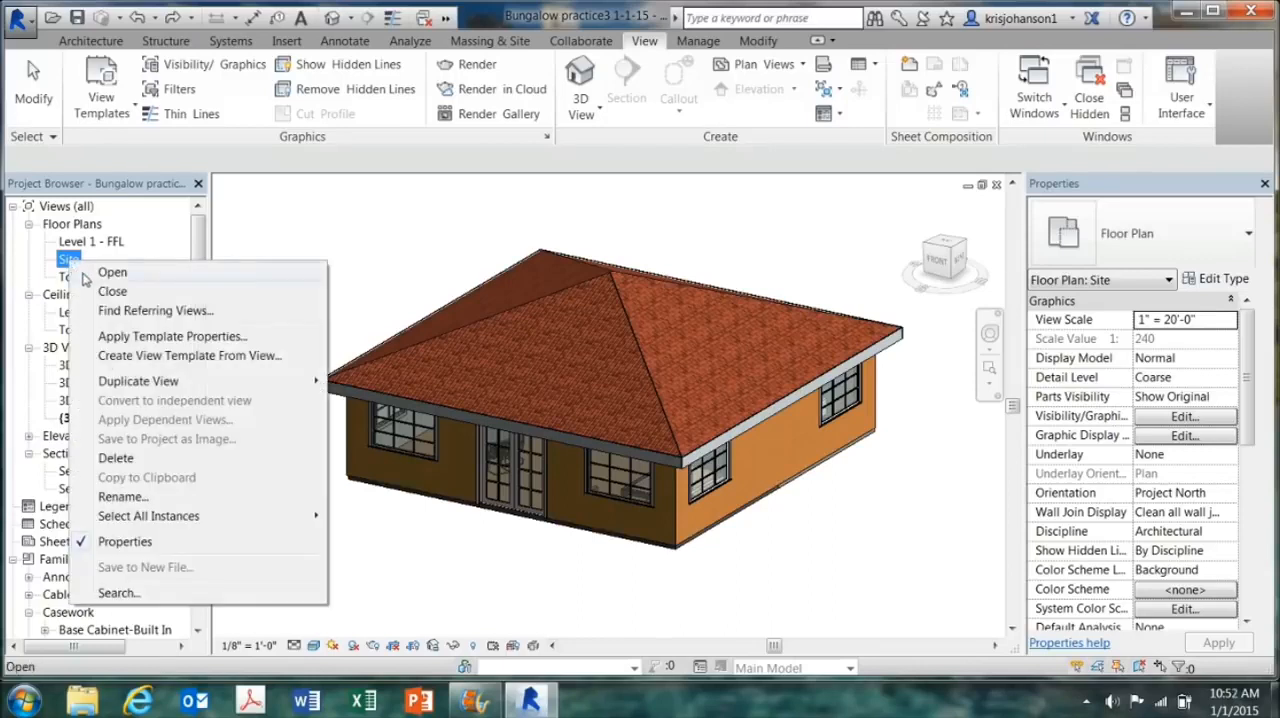
pyautogui.click(120, 497)
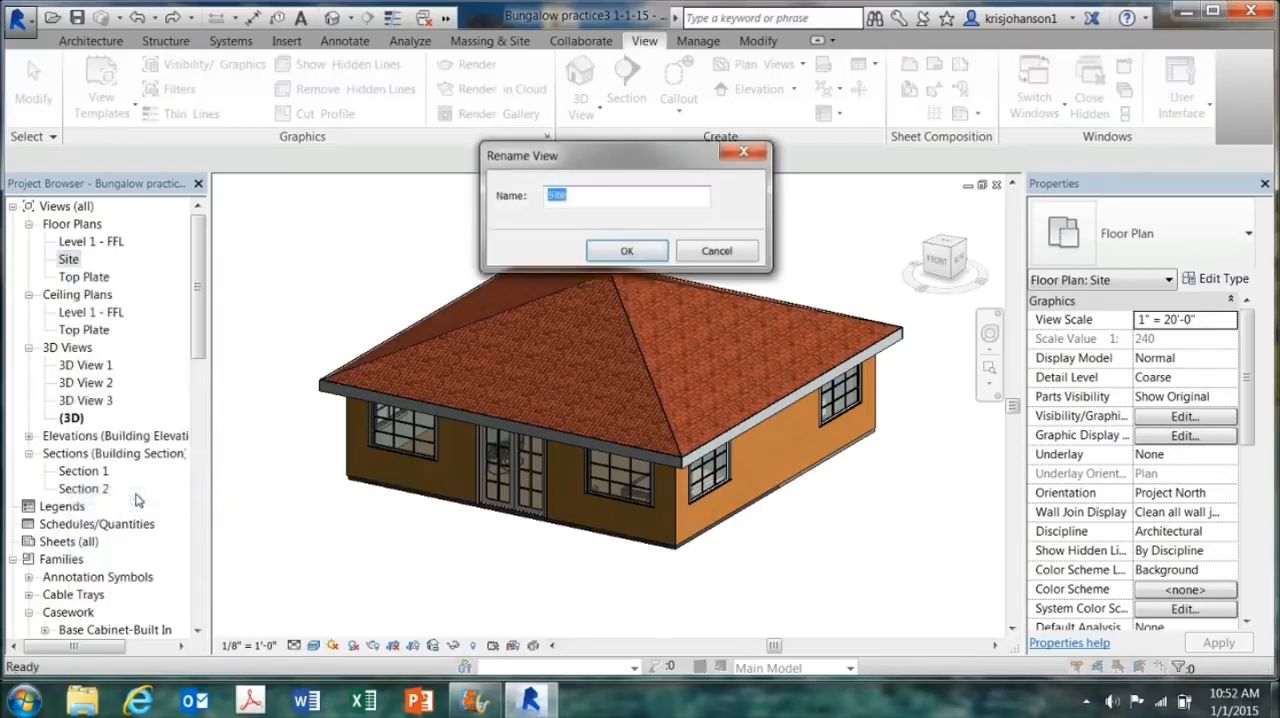
pyautogui.click(579, 198)
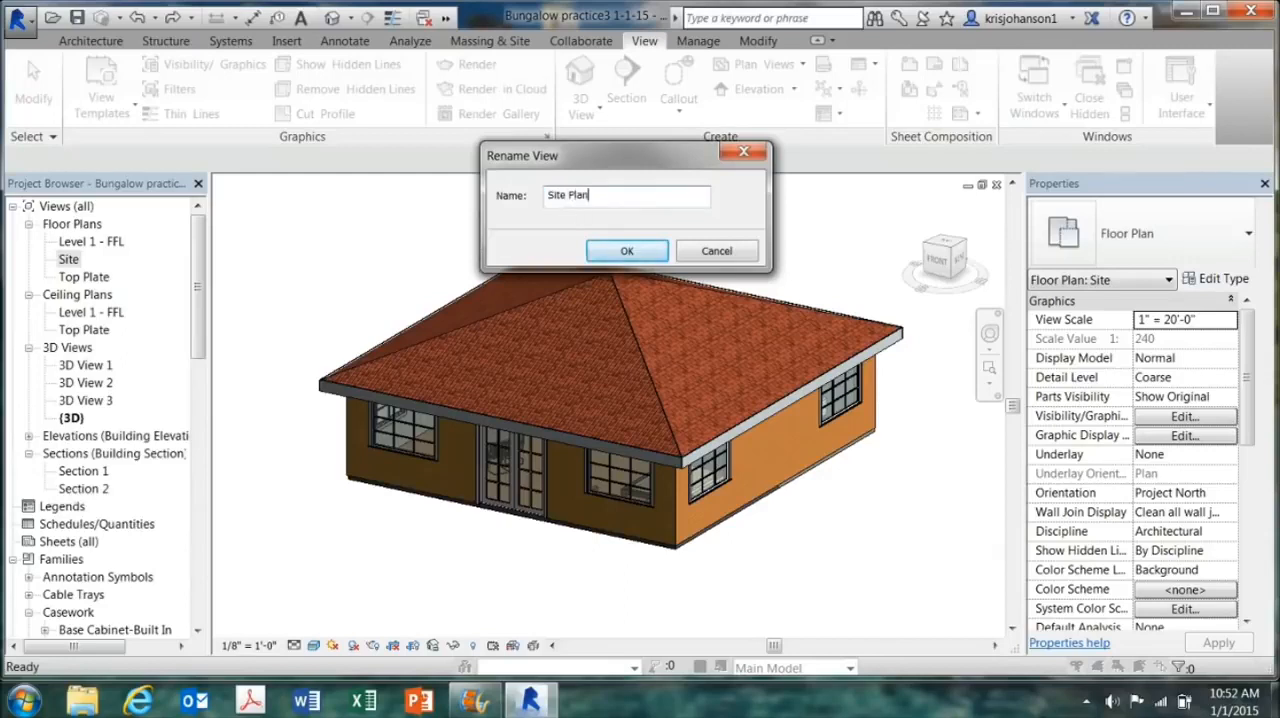
pyautogui.click(625, 252)
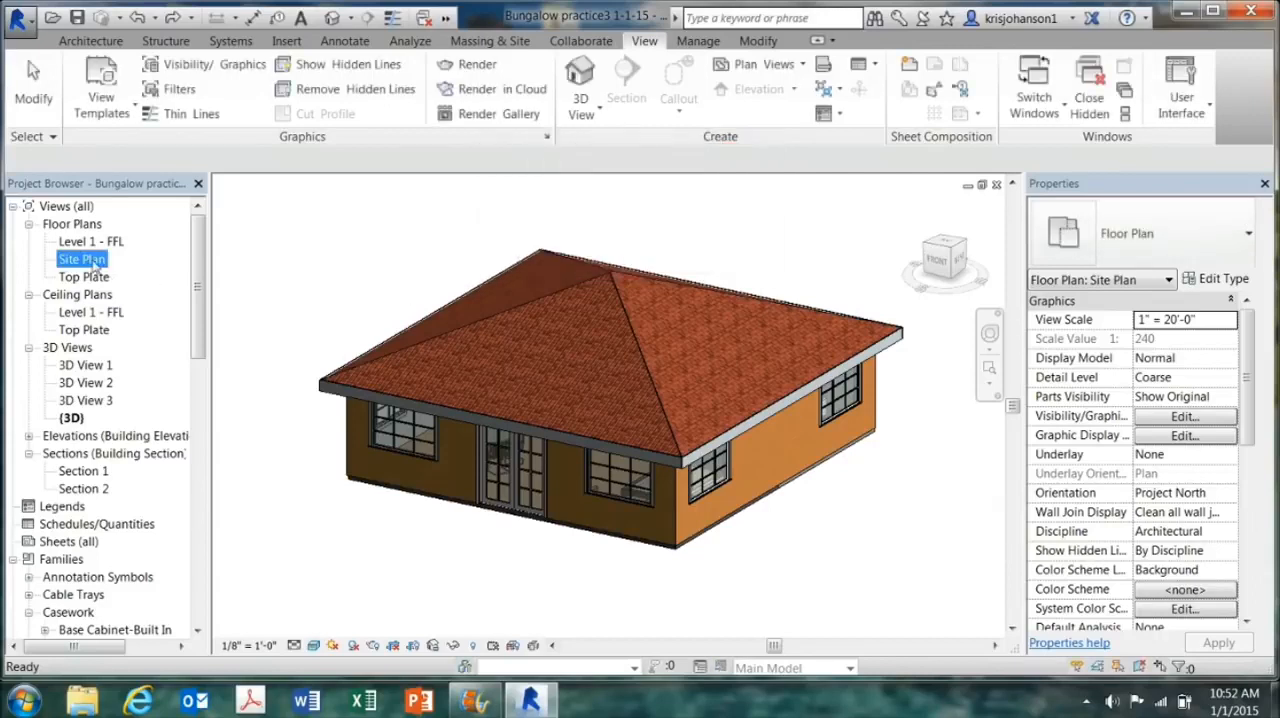
# Step: Open the Site Plan floor plan and set its view scale to 1/8" = 1'-0"
pyautogui.doubleClick(93, 263)
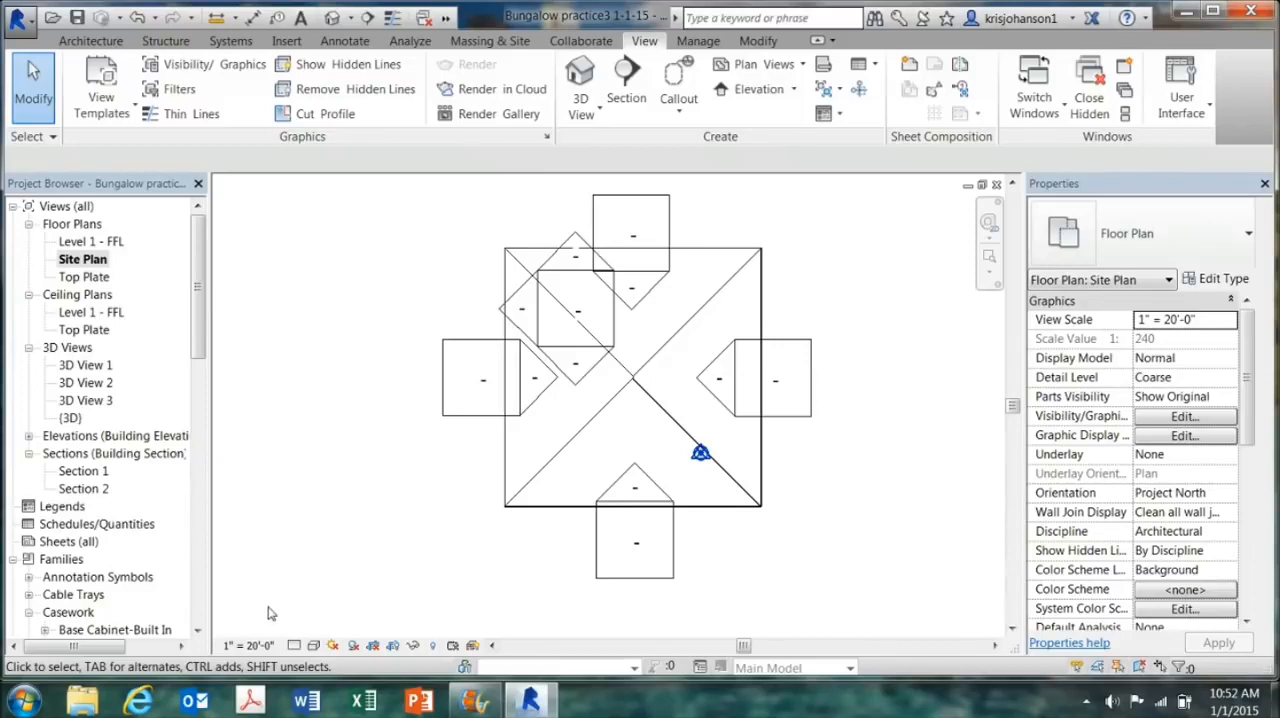
pyautogui.click(265, 647)
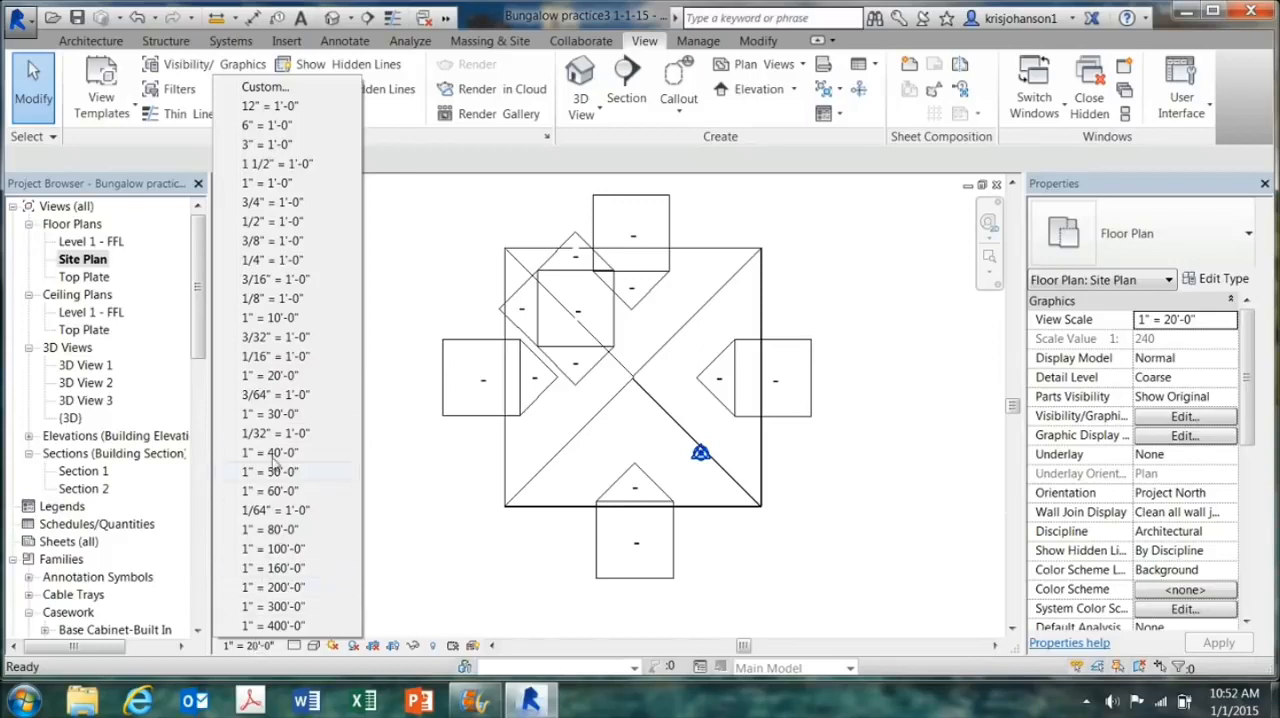
pyautogui.click(277, 300)
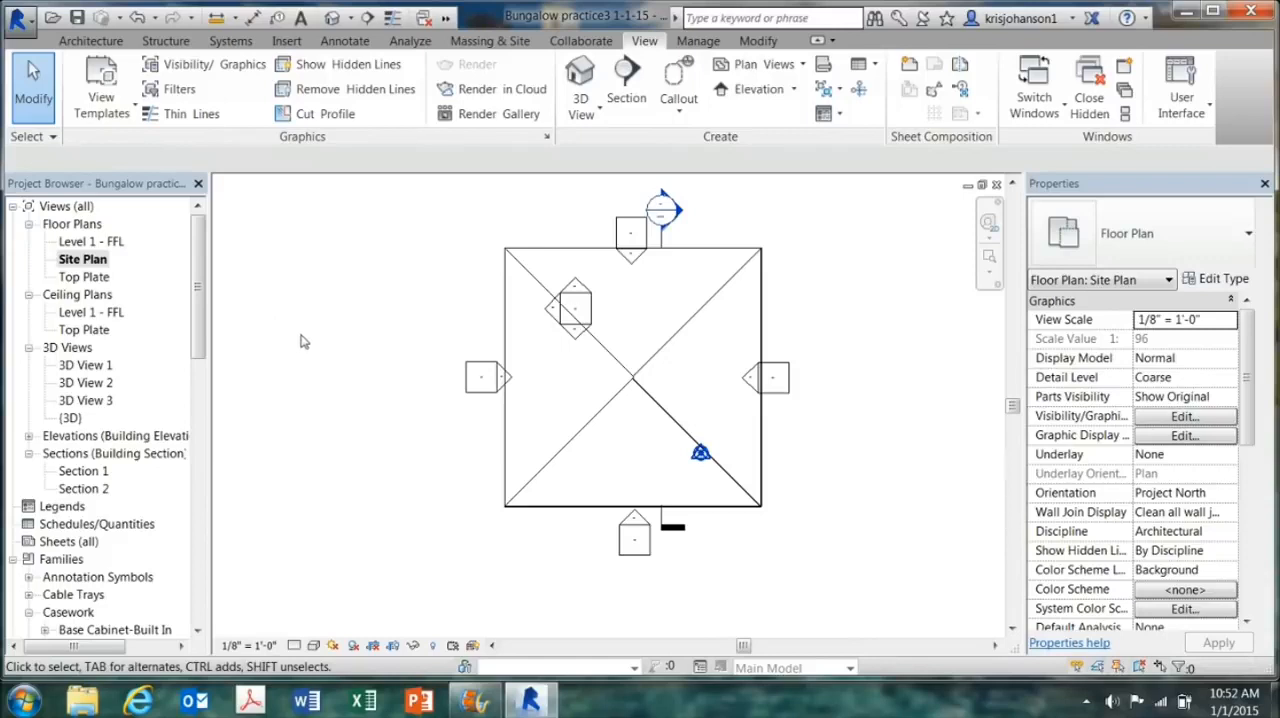
# Step: Move the west and east elevation markers outward so they sit clear of the roof outline
pyautogui.moveTo(435, 352)
pyautogui.mouseDown()
pyautogui.moveTo(491, 374)
pyautogui.moveTo(510, 406)
pyautogui.moveTo(484, 376)
pyautogui.moveTo(455, 380)
pyautogui.mouseUp()
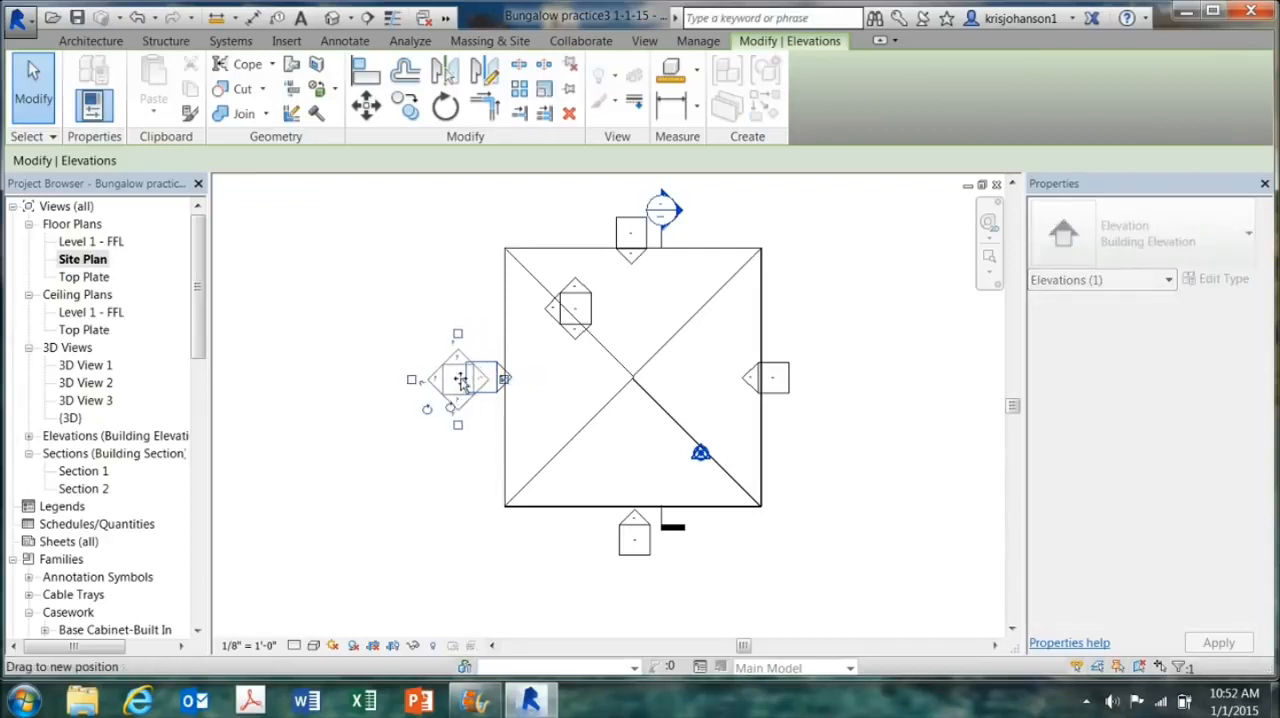
pyautogui.click(798, 362)
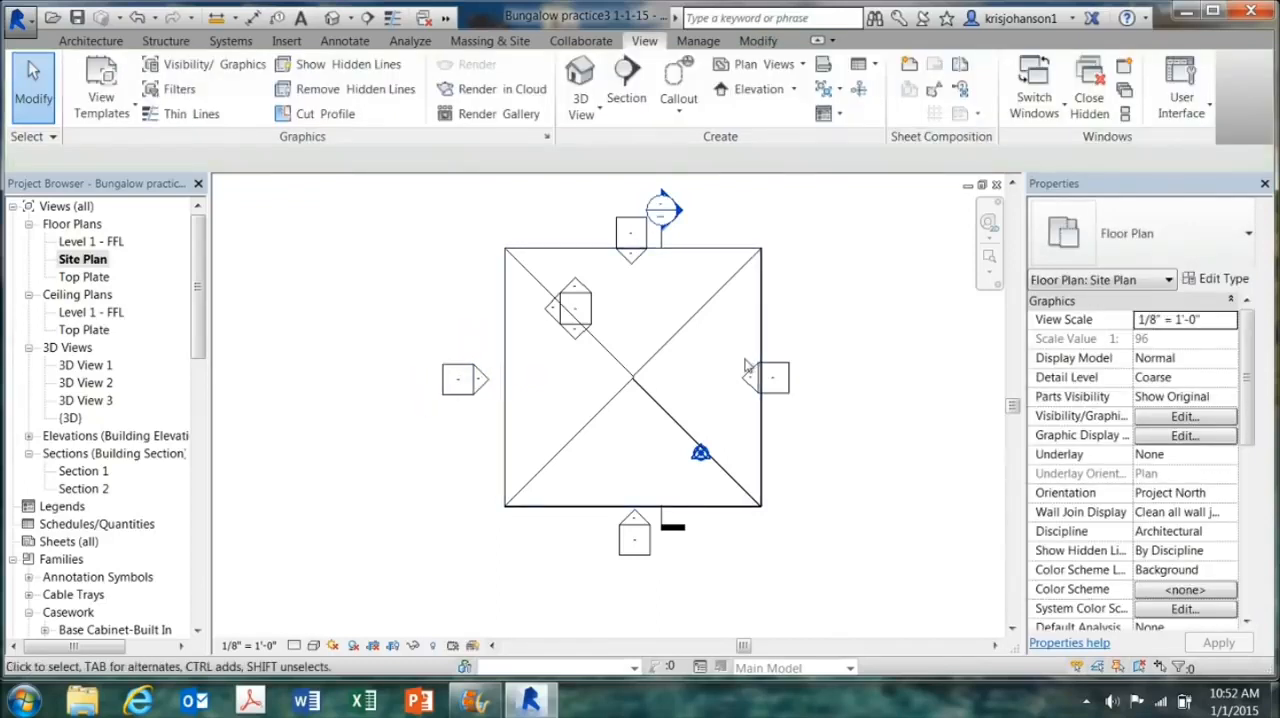
pyautogui.click(778, 379)
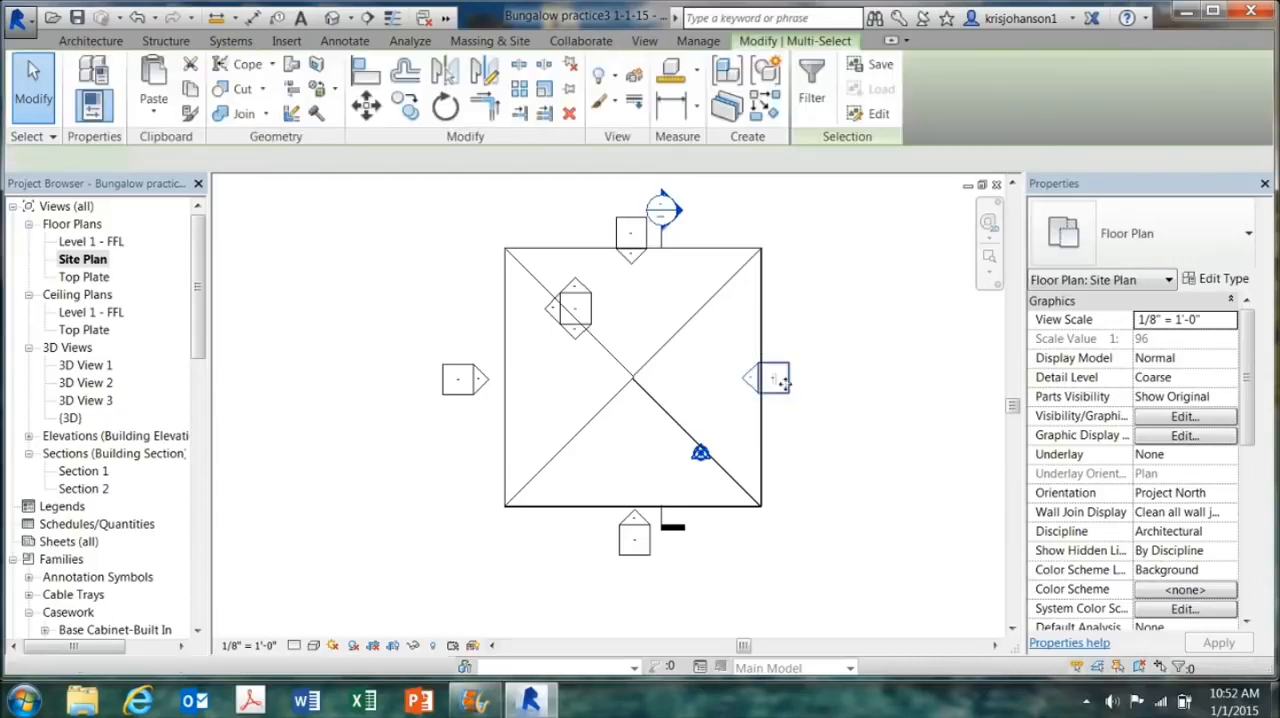
pyautogui.moveTo(781, 381); pyautogui.dragTo(812, 377)
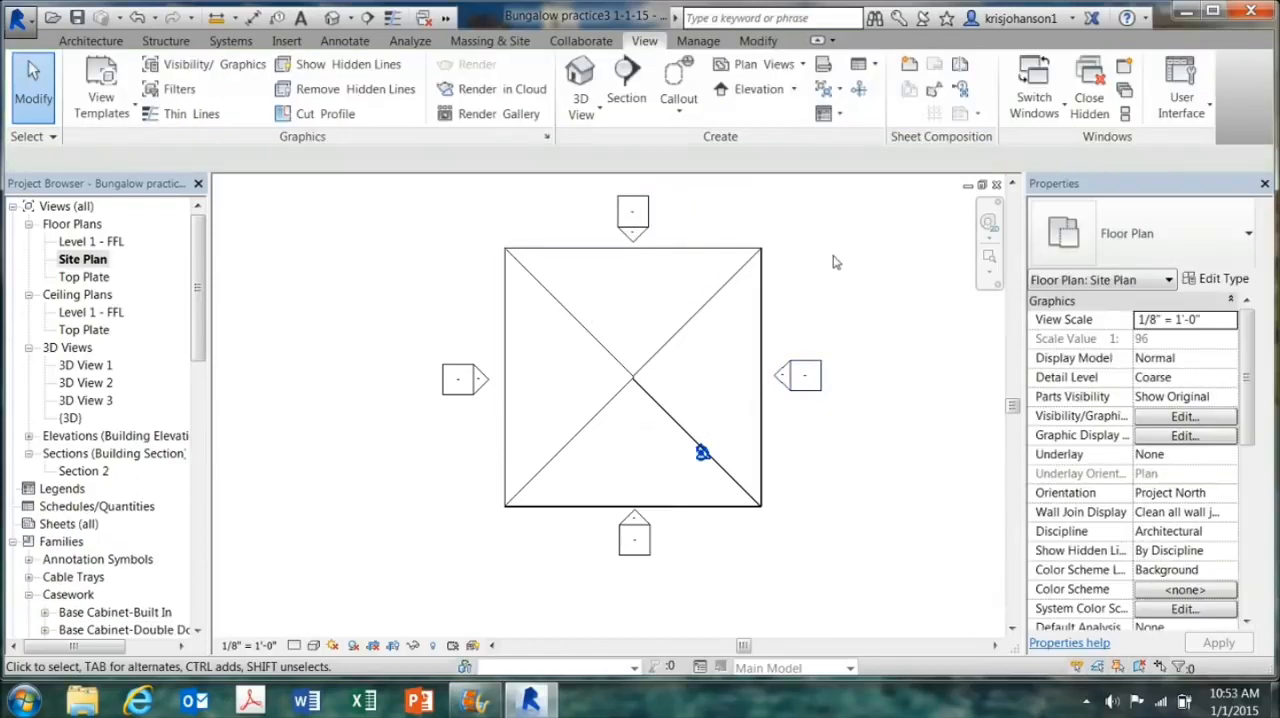
# Step: Examine the 3D view of the Bungalow sitework video 12-30-14 project and return to the practice project's Site Plan
pyautogui.click(1059, 116)
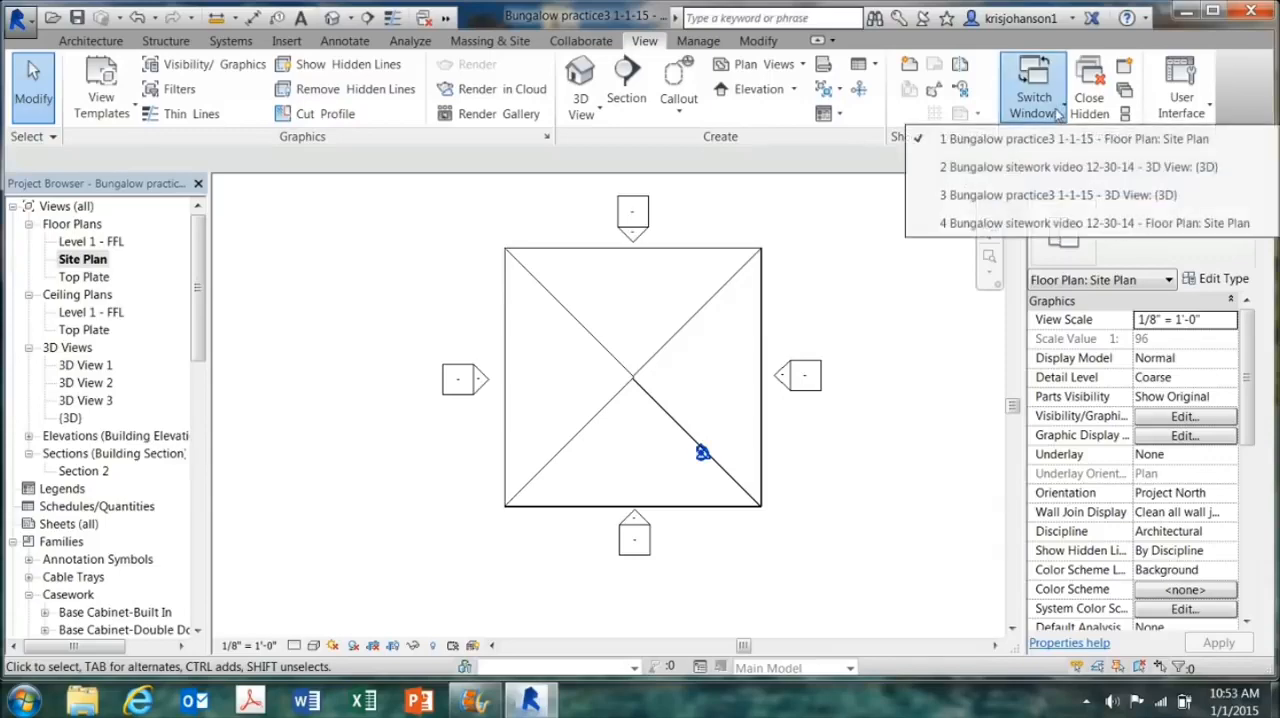
pyautogui.click(1058, 167)
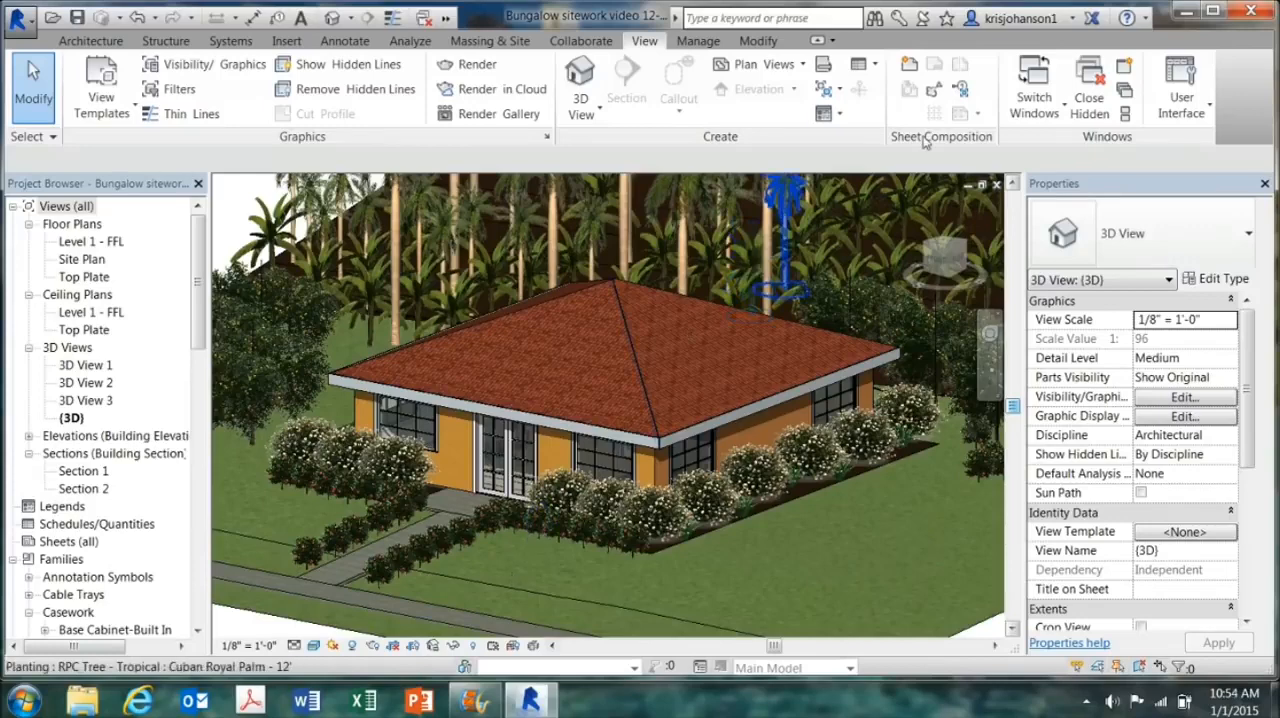
pyautogui.click(1022, 88)
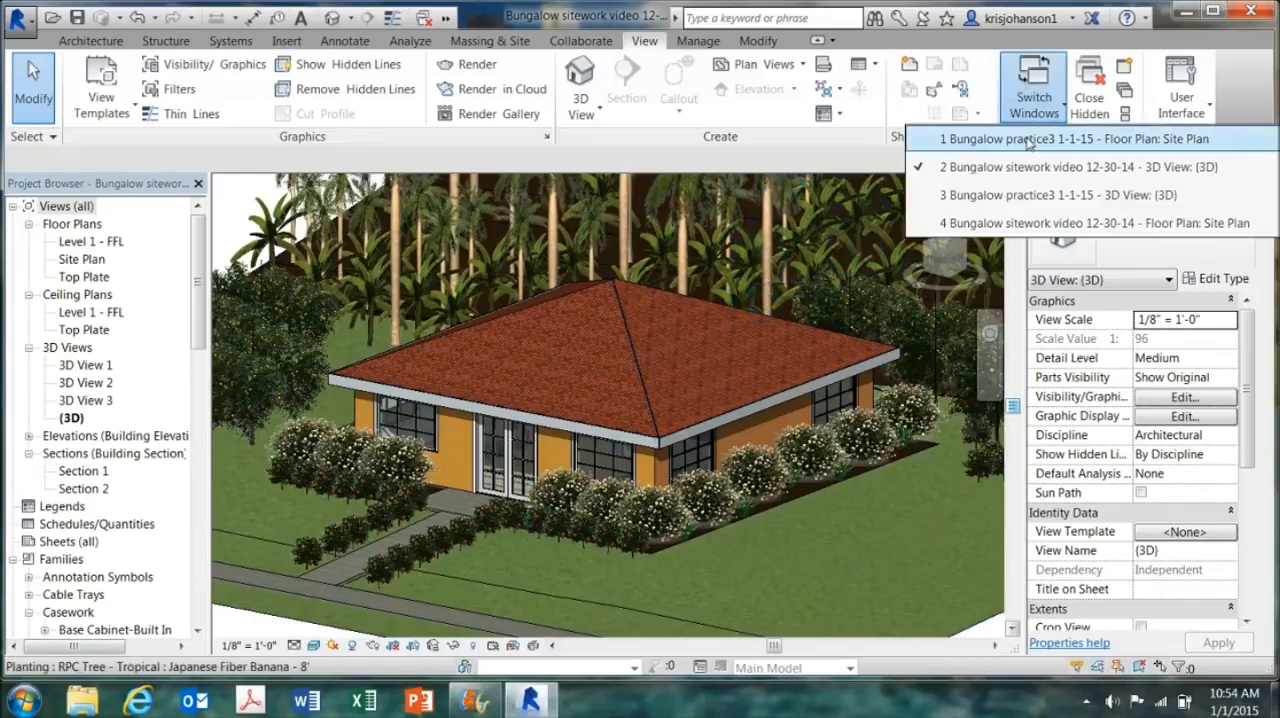
pyautogui.click(990, 140)
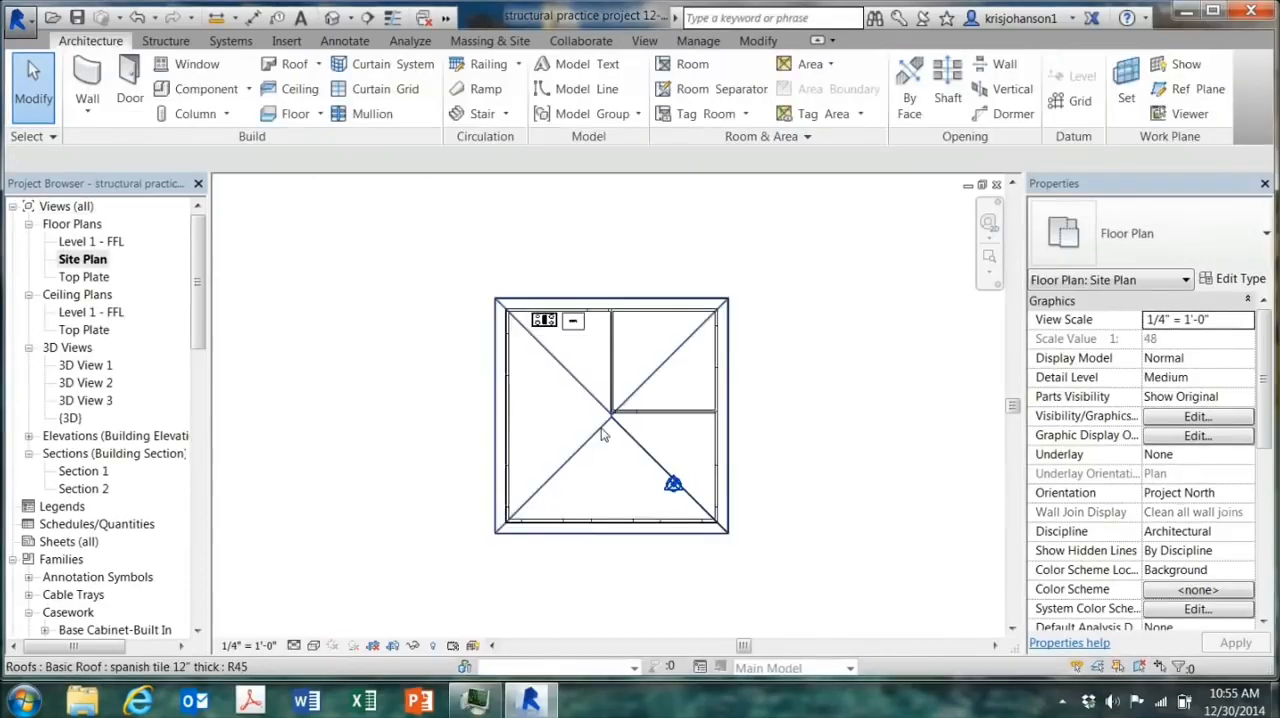
# Step: Create a property line by sketching a rectangle about 109' wide by 135' deep around the house
pyautogui.scroll(-4, 603, 434)
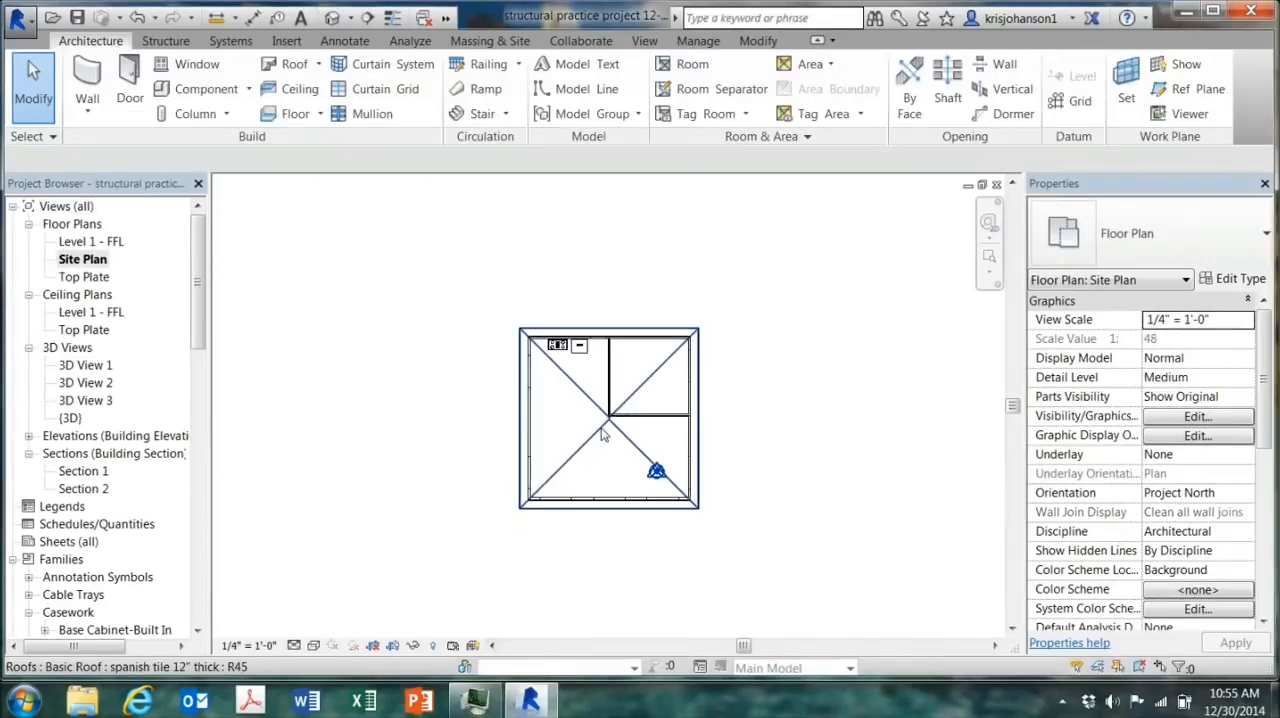
pyautogui.scroll(-1, 603, 437)
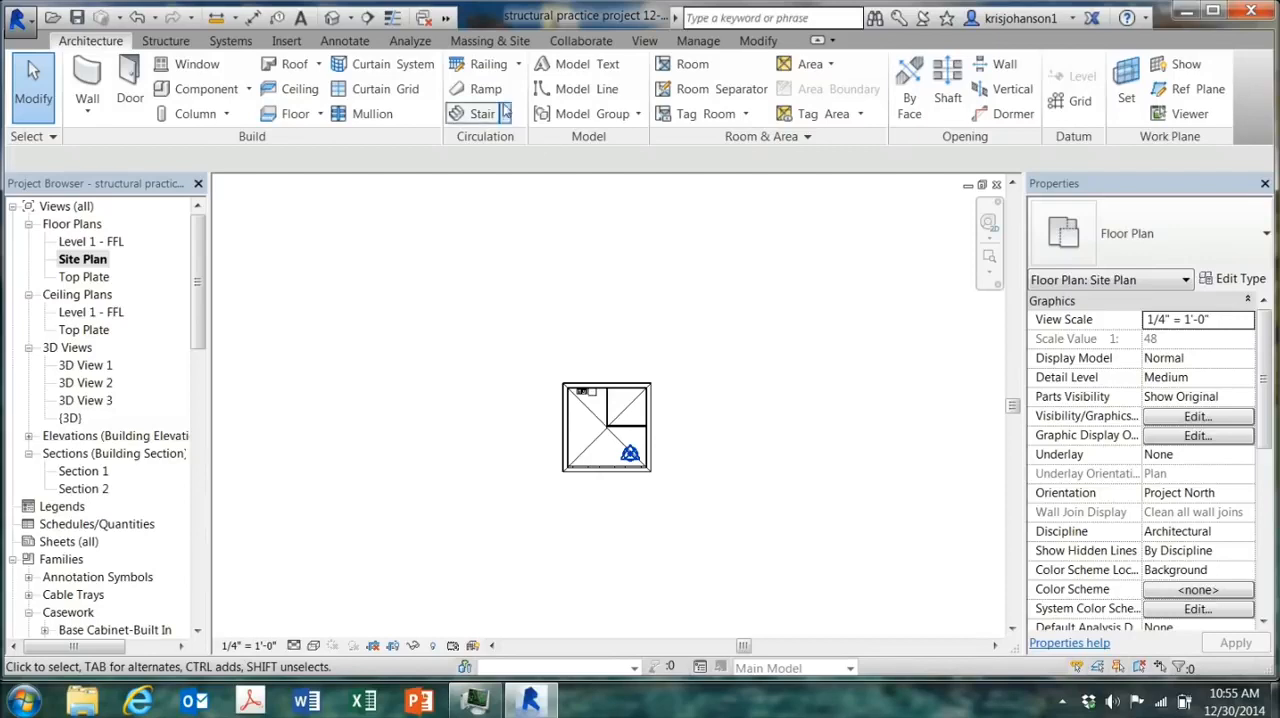
pyautogui.click(490, 41)
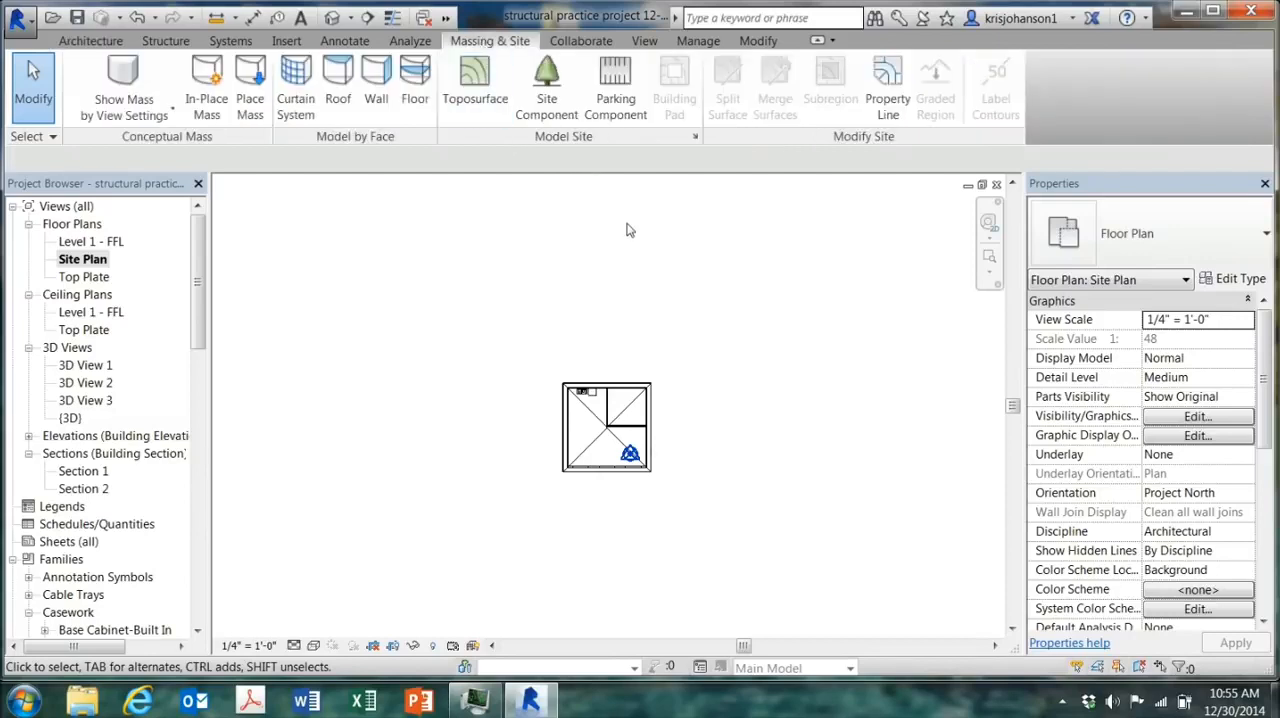
pyautogui.click(887, 92)
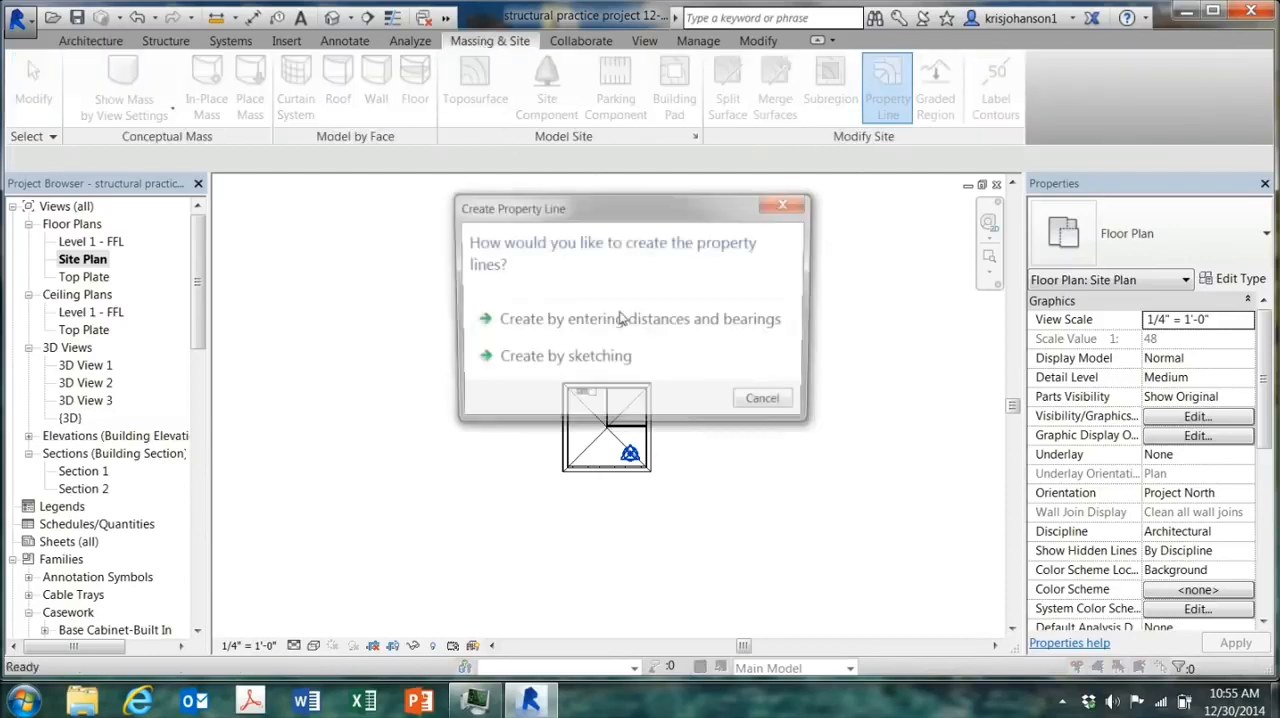
pyautogui.click(561, 362)
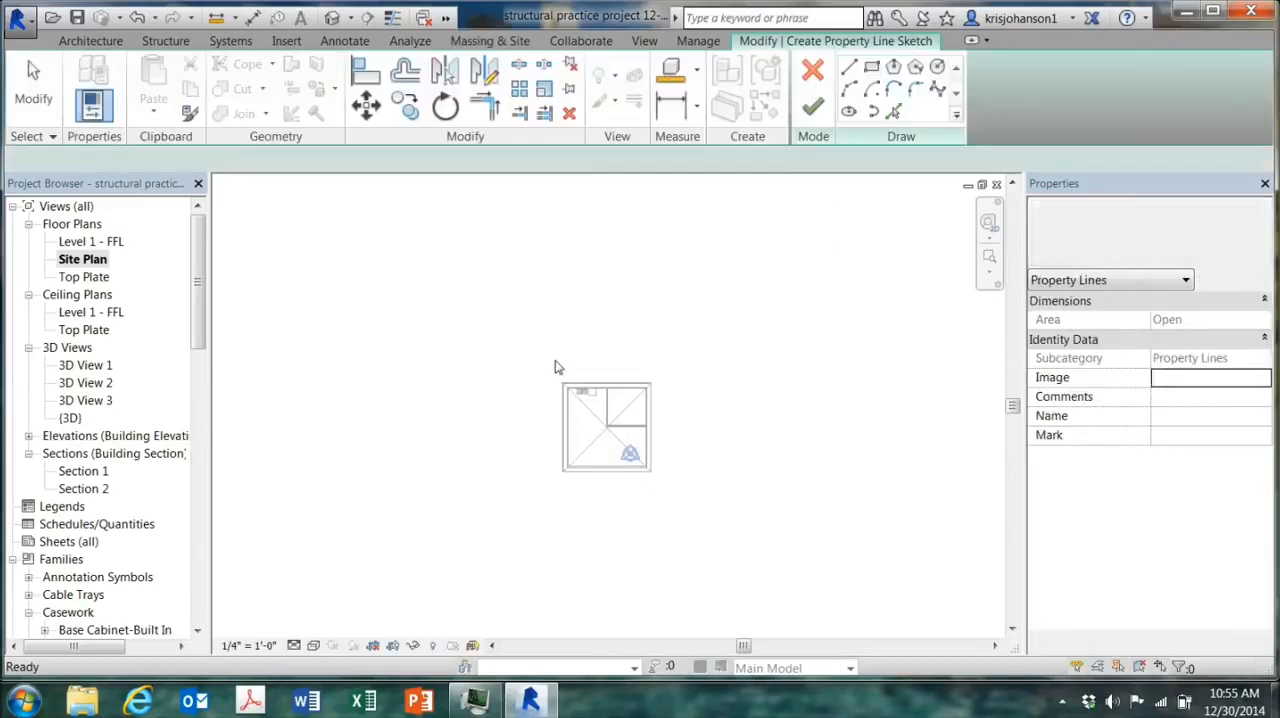
pyautogui.click(871, 68)
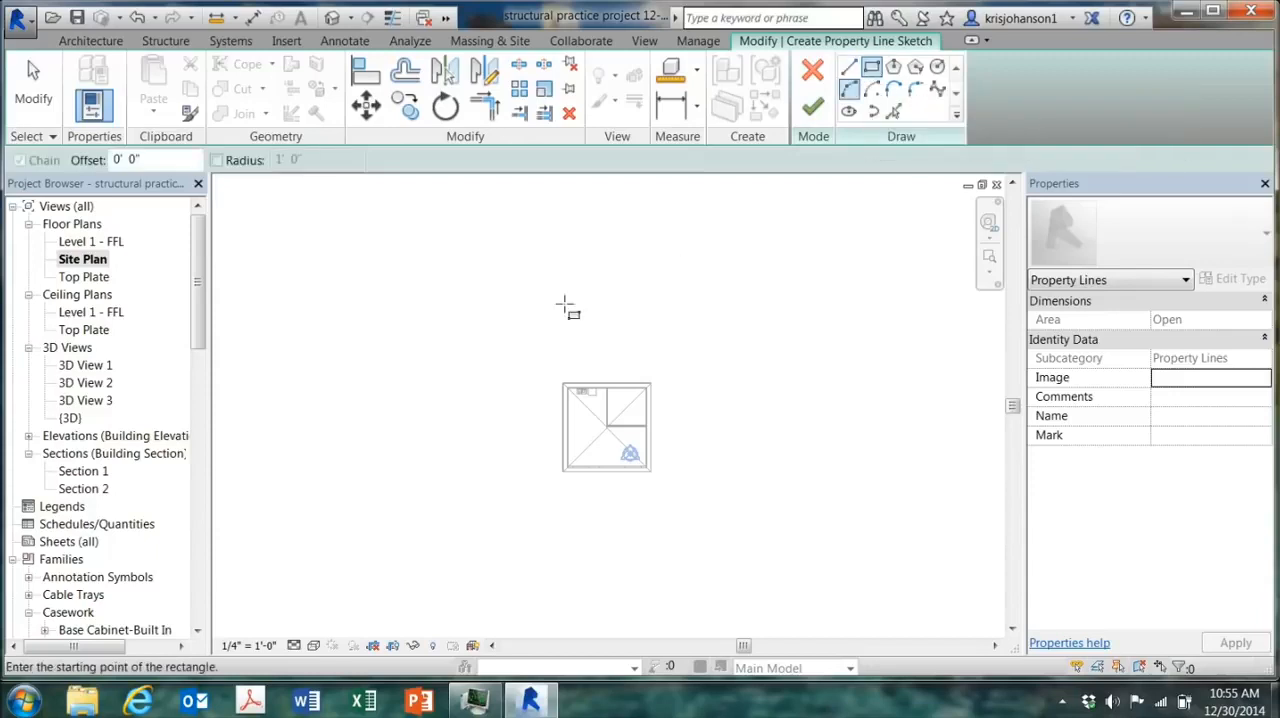
pyautogui.click(462, 206)
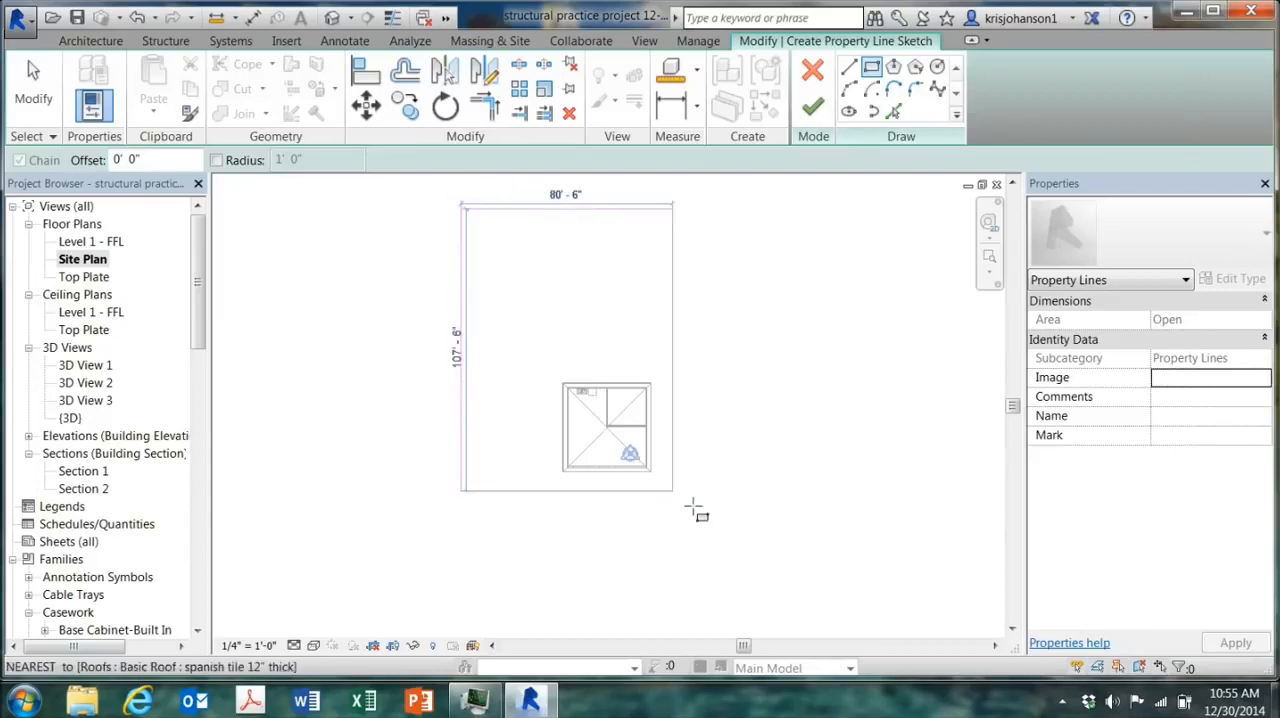
pyautogui.click(746, 564)
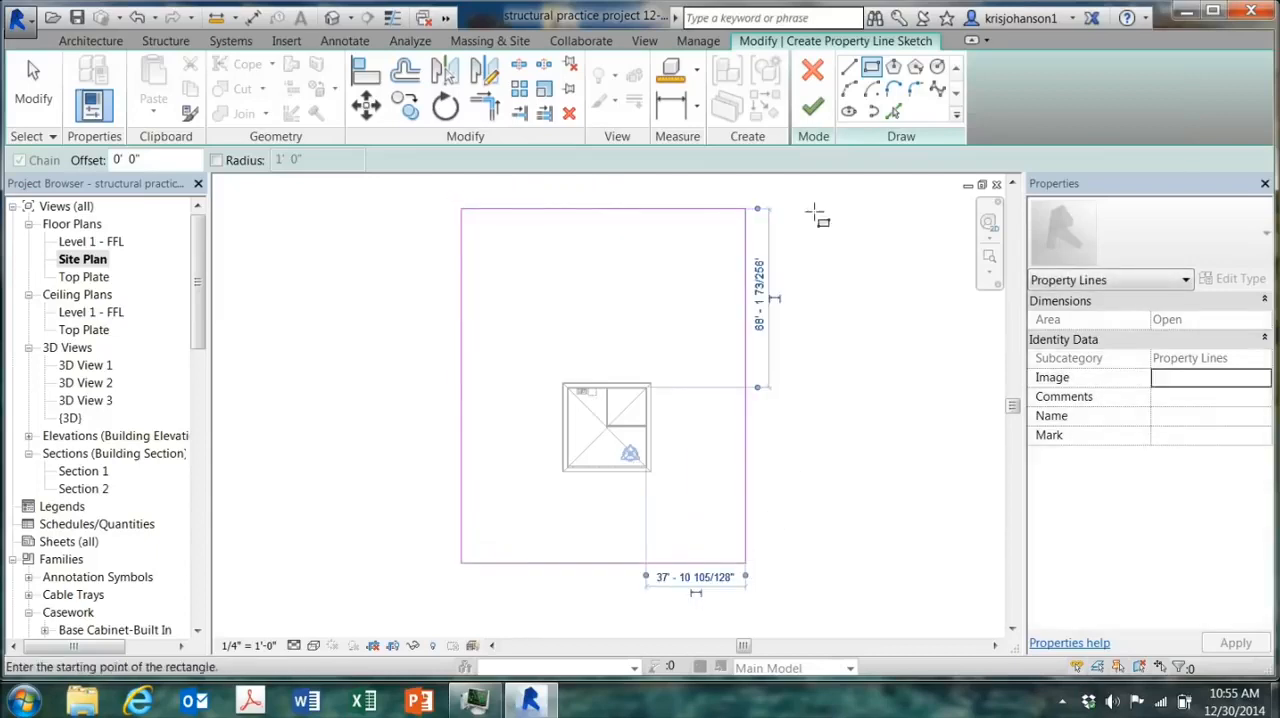
pyautogui.click(812, 110)
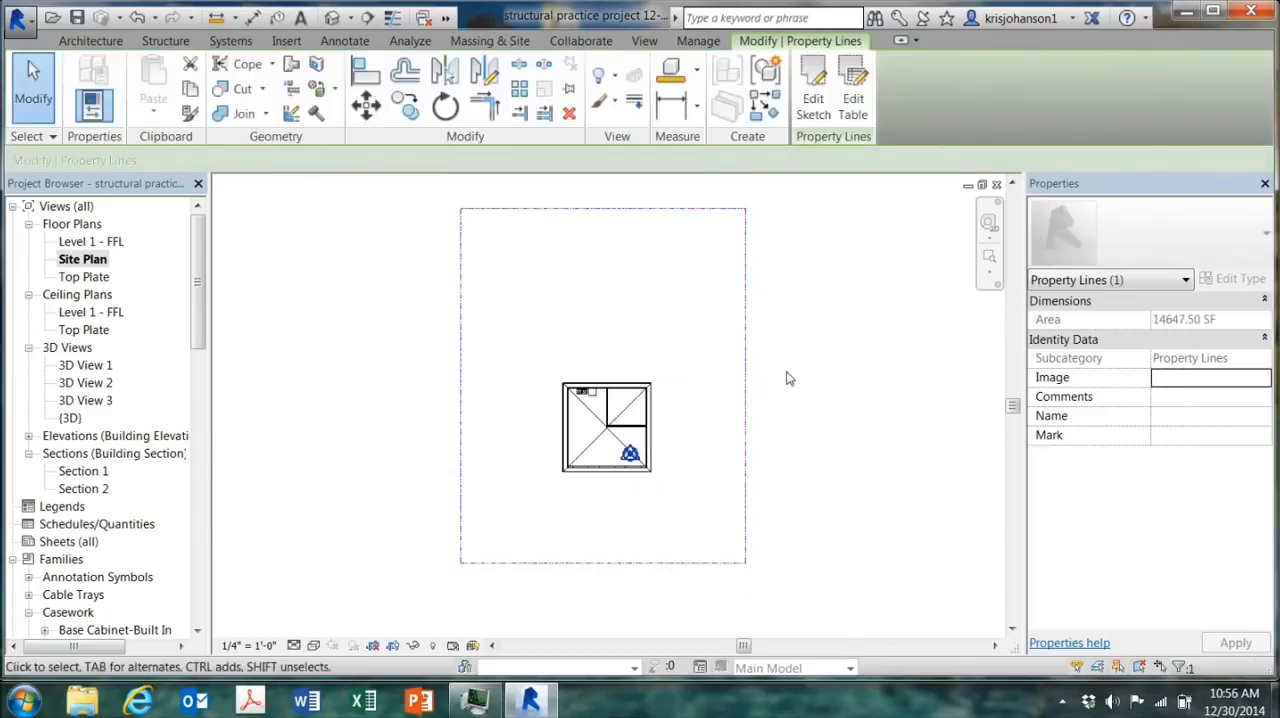
pyautogui.click(38, 88)
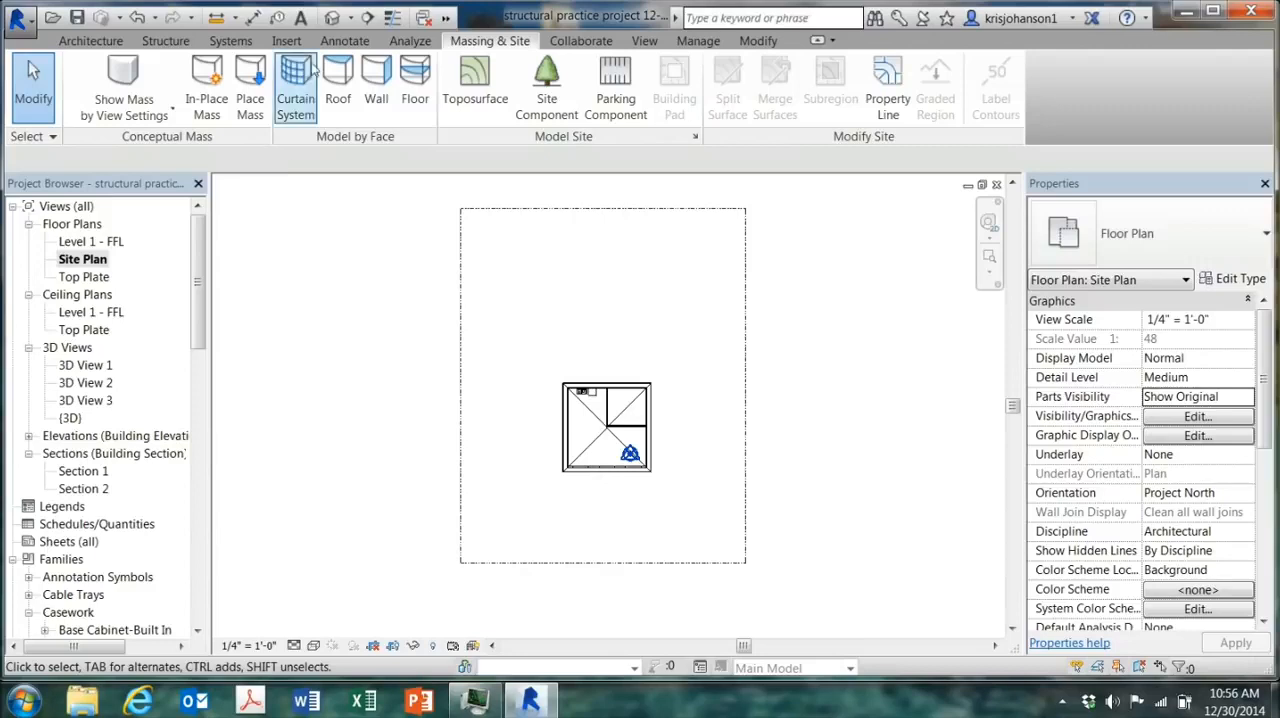
# Step: View the house in the default 3D view and return to the Site Plan
pyautogui.click(332, 17)
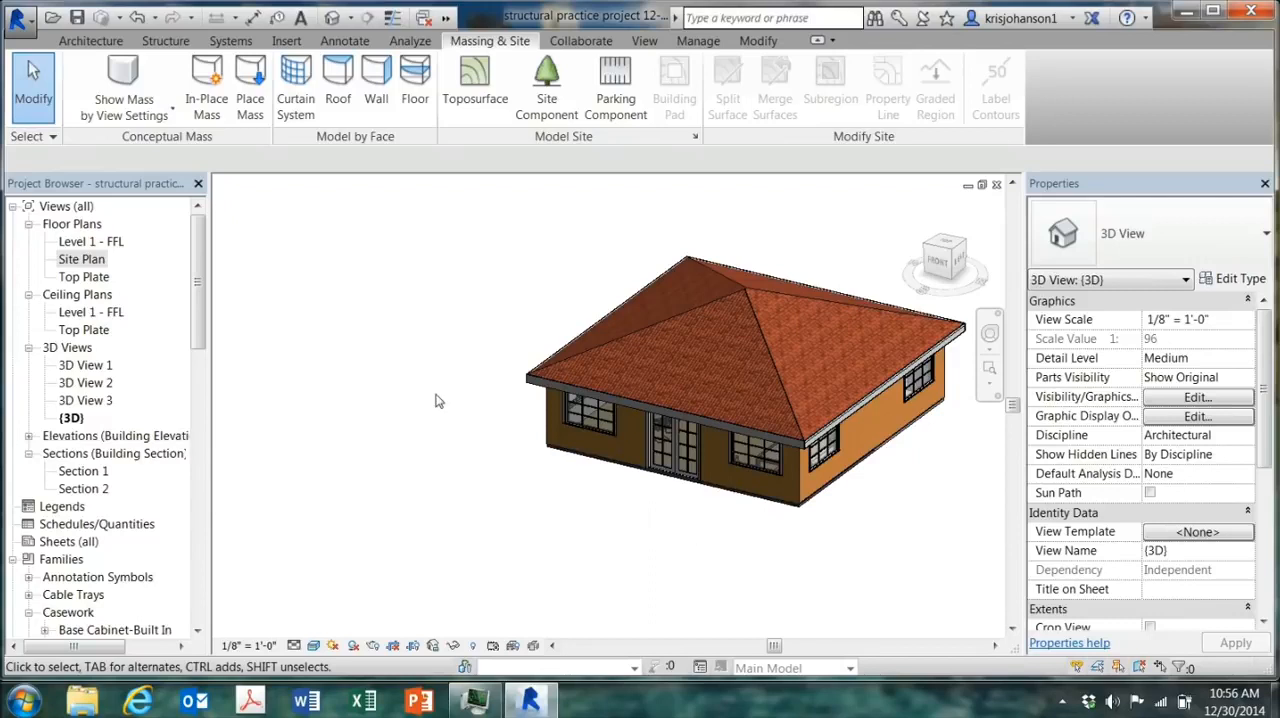
pyautogui.doubleClick(81, 259)
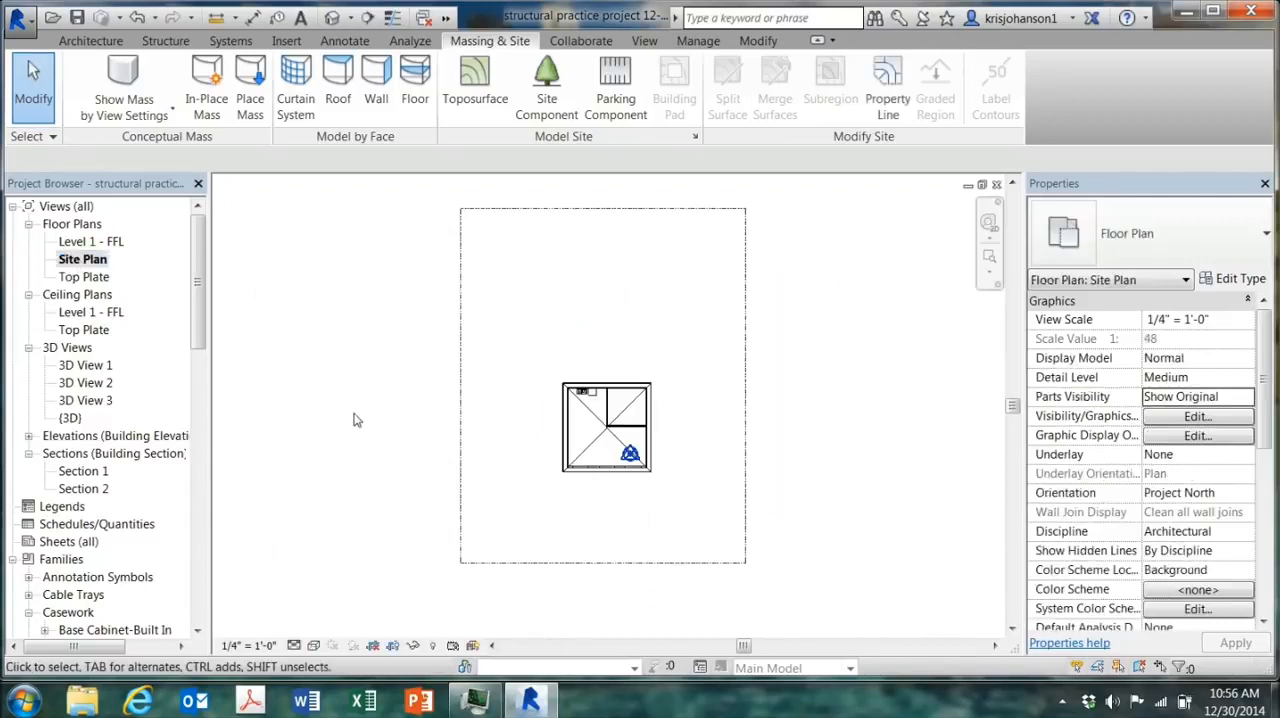
pyautogui.scroll(2, 616, 540)
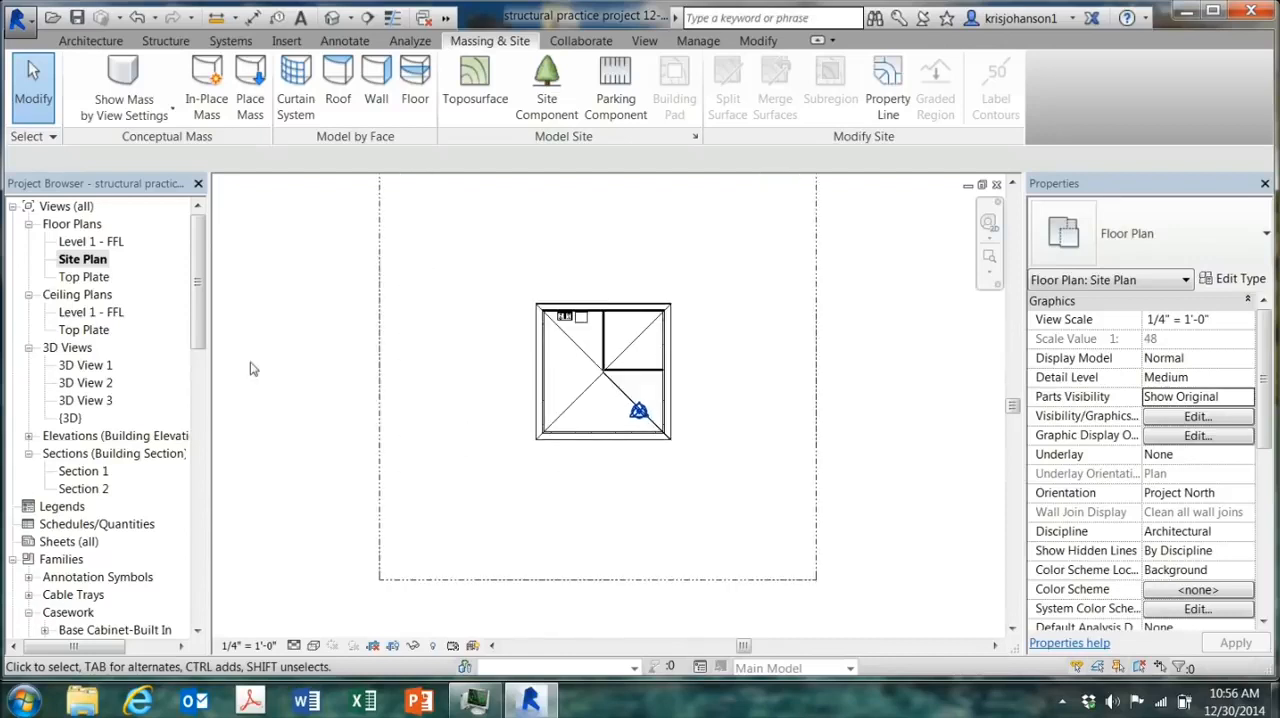
# Step: On the Level 1 - FFL plan, create a rectangular Concrete flat work 3-1/2" floor of about 69 SF outside the front doors
pyautogui.doubleClick(92, 242)
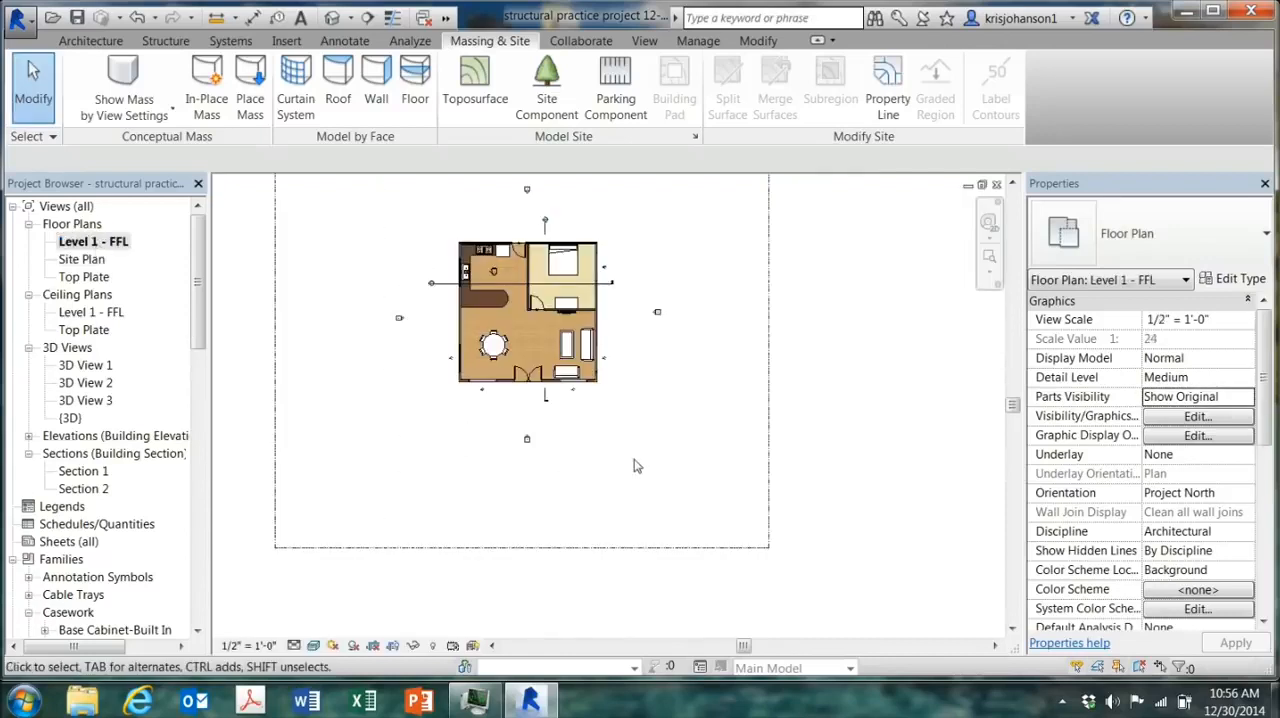
pyautogui.scroll(3, 466, 317)
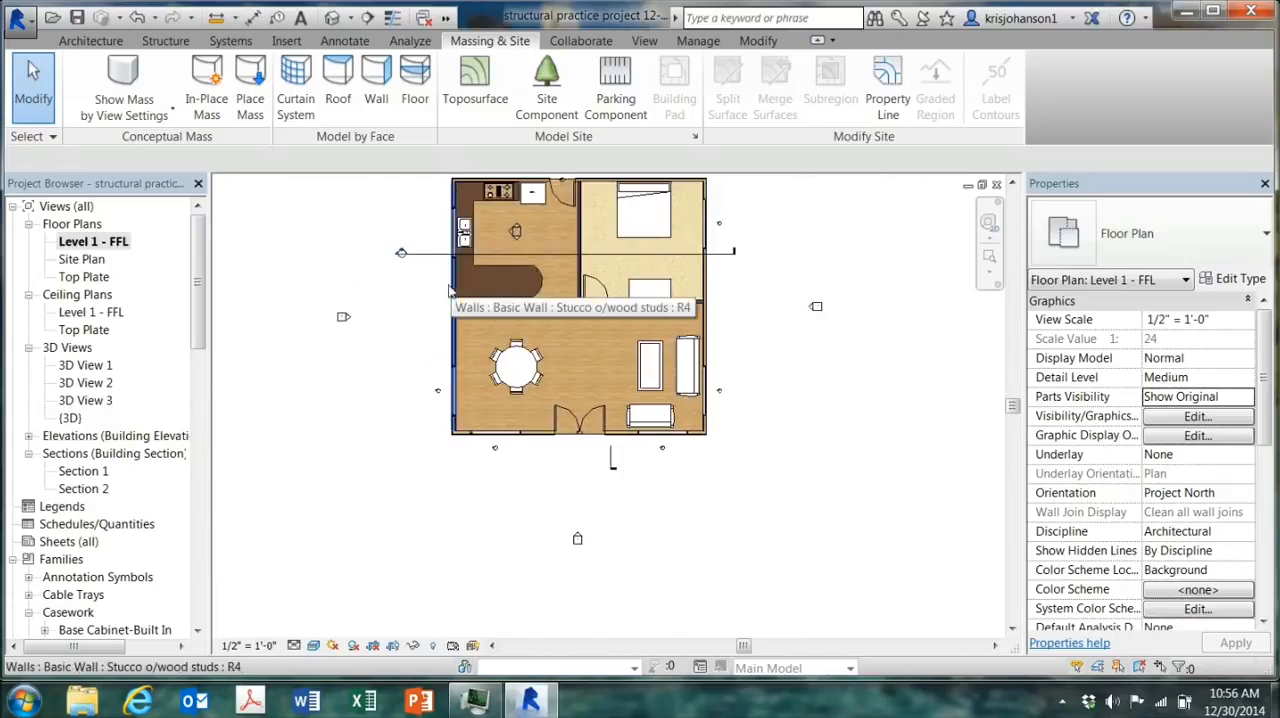
pyautogui.click(109, 45)
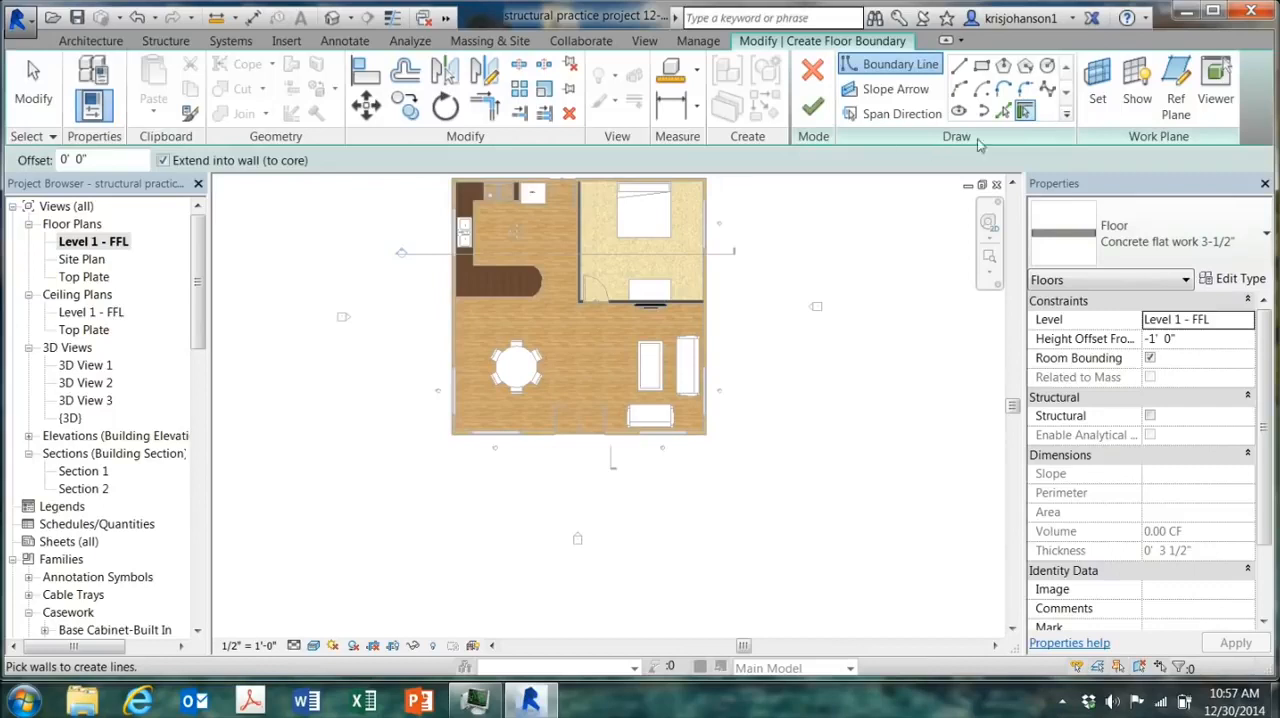
pyautogui.click(982, 67)
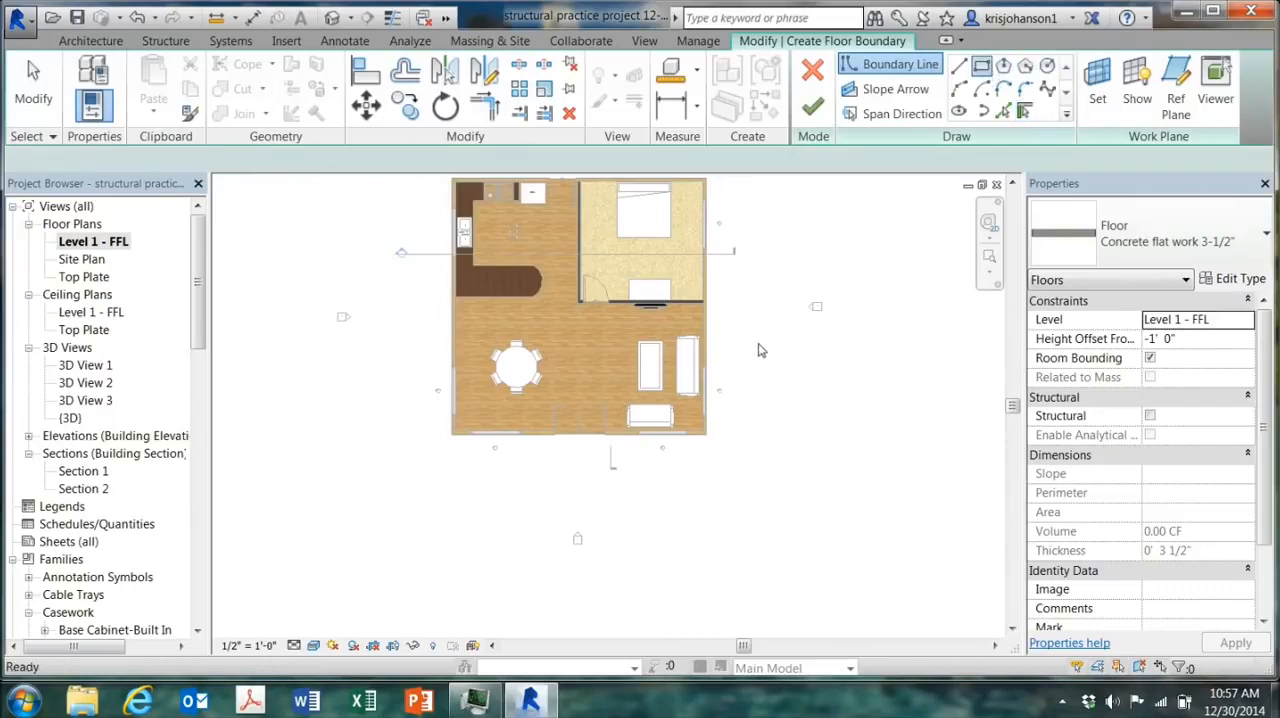
pyautogui.click(532, 438)
pyautogui.click(622, 485)
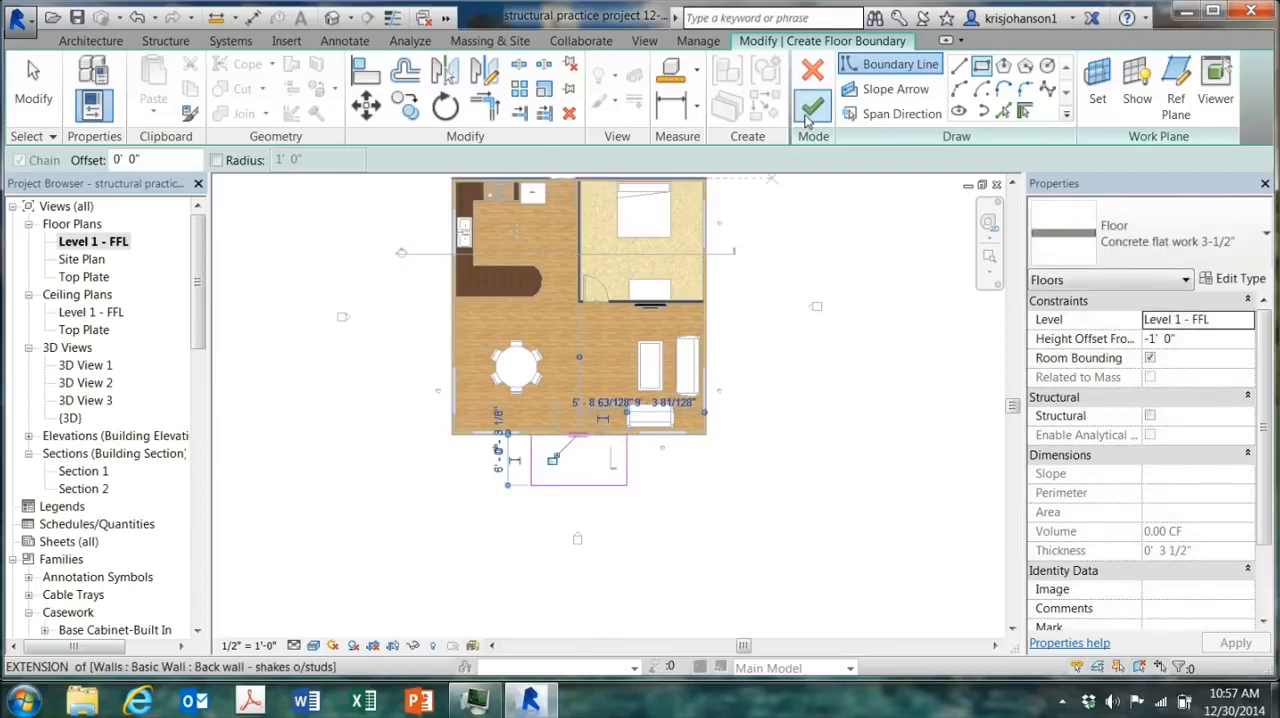
pyautogui.click(813, 109)
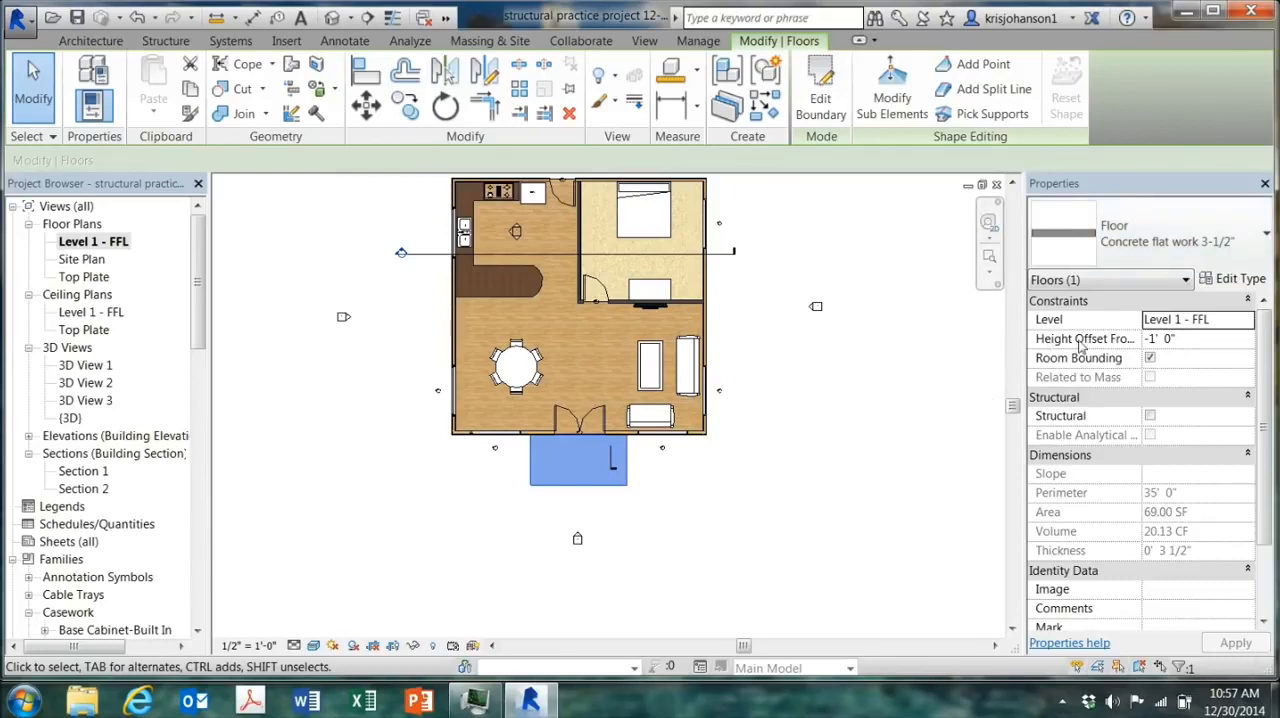
# Step: Set the front entry slab's height offset from Level 1 - FFL to 0
pyautogui.click(1160, 340)
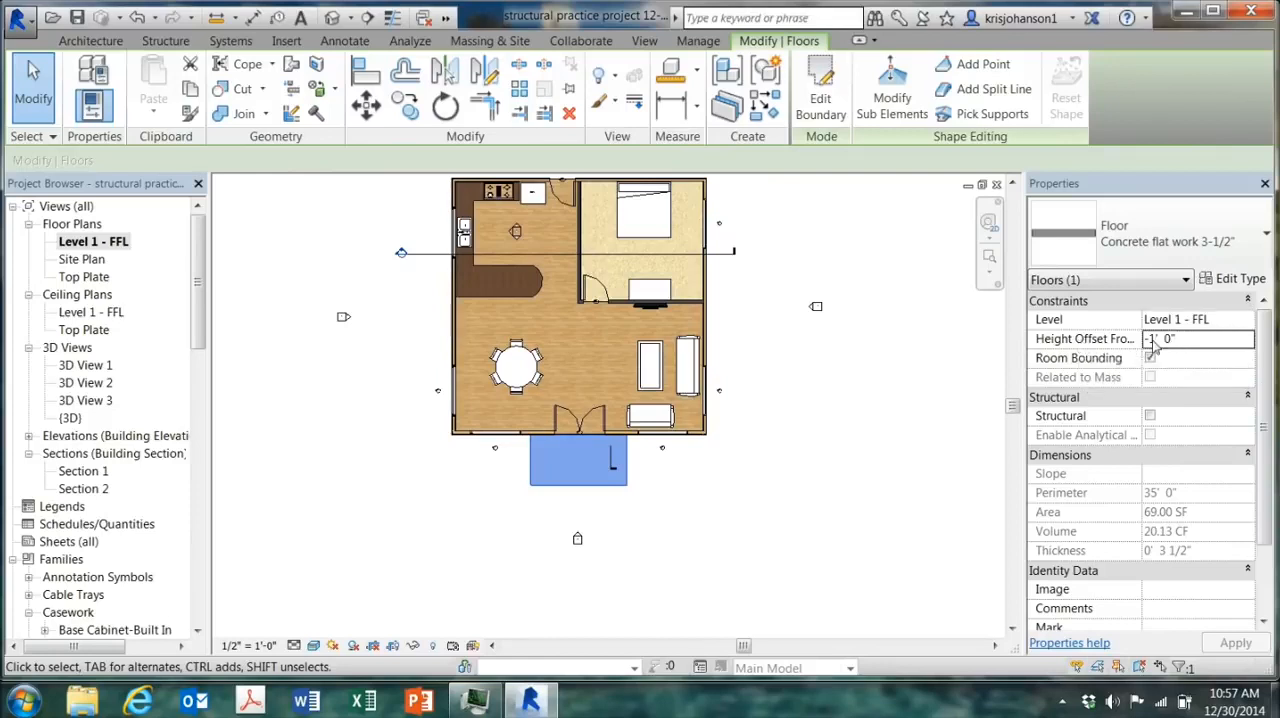
pyautogui.doubleClick(1161, 341)
pyautogui.write('0')
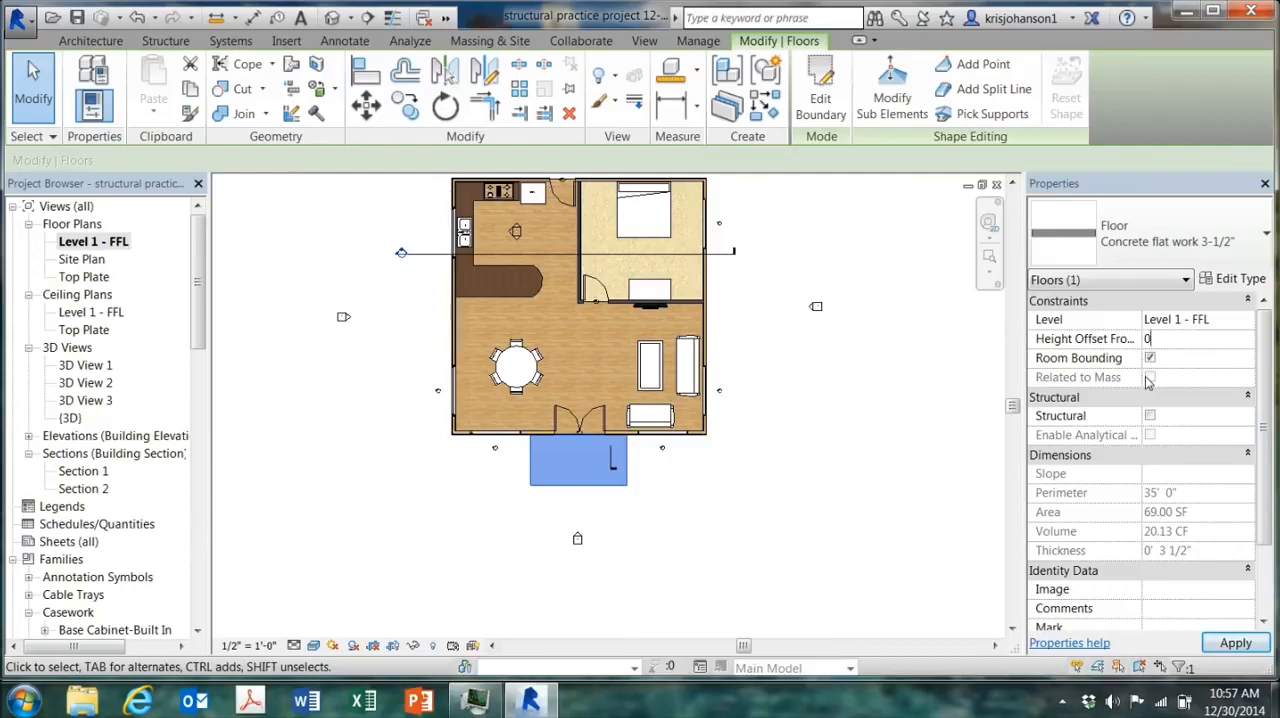
pyautogui.click(1236, 643)
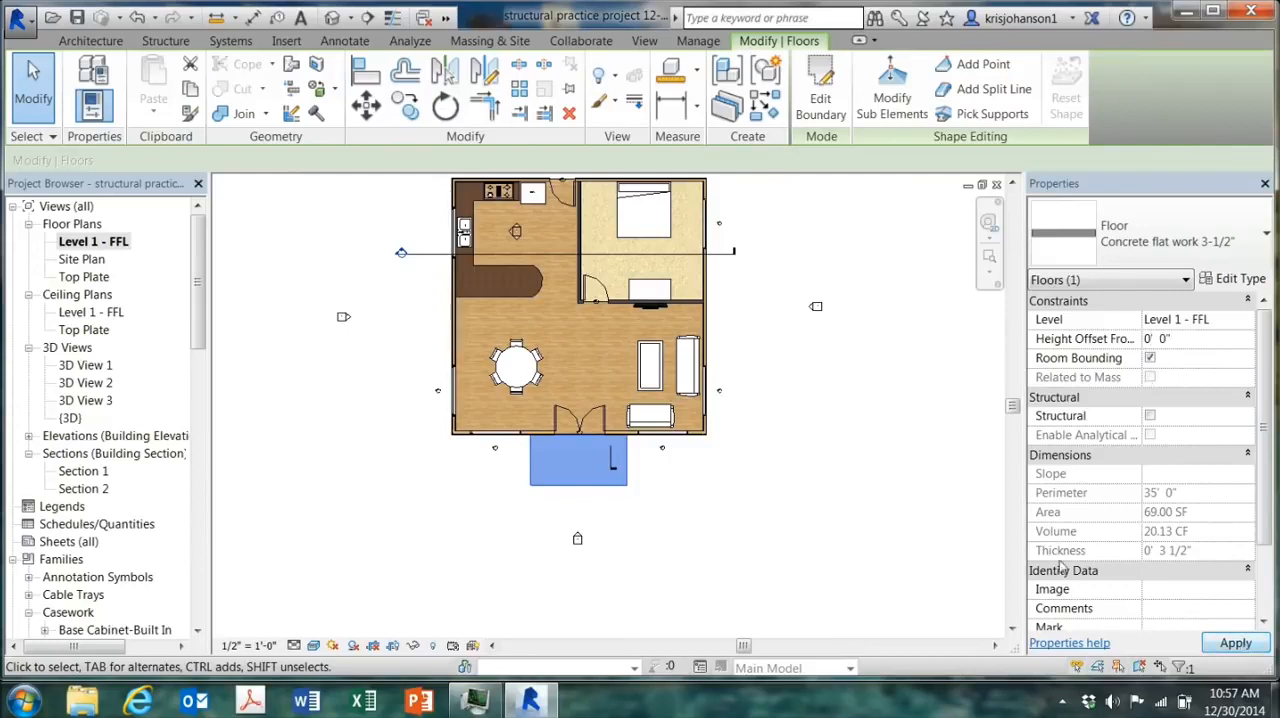
pyautogui.click(686, 492)
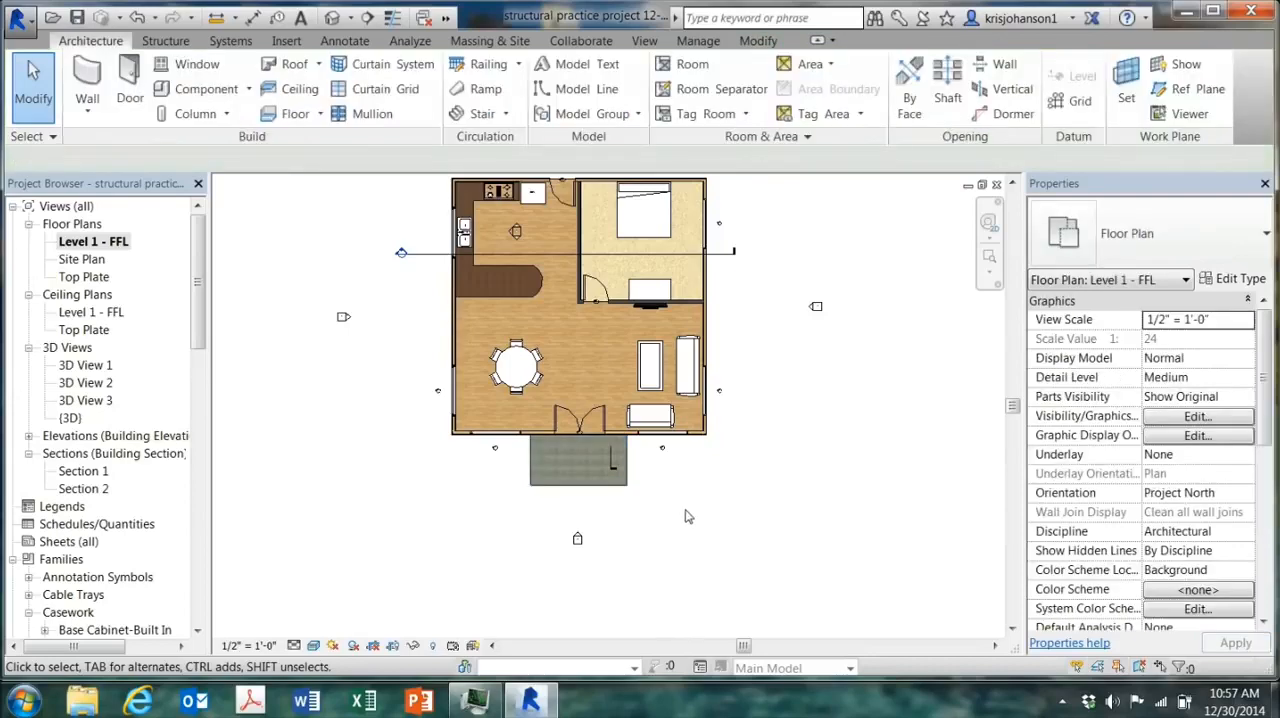
# Step: Inspect the entry slab against the front doors in the default 3D view
pyautogui.click(332, 19)
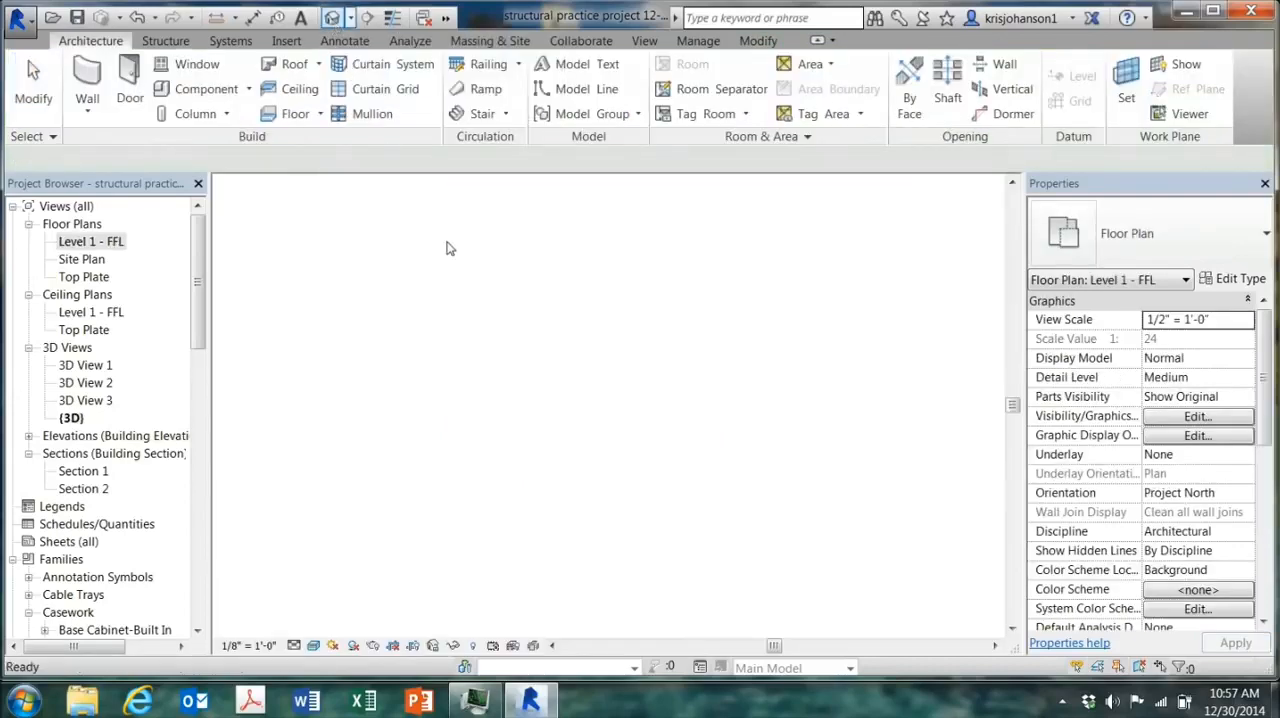
pyautogui.keyDown('shift'); pyautogui.moveTo(748, 548); pyautogui.dragTo(724, 496, button='middle'); pyautogui.keyUp('shift')
pyautogui.scroll(4, 679, 416)
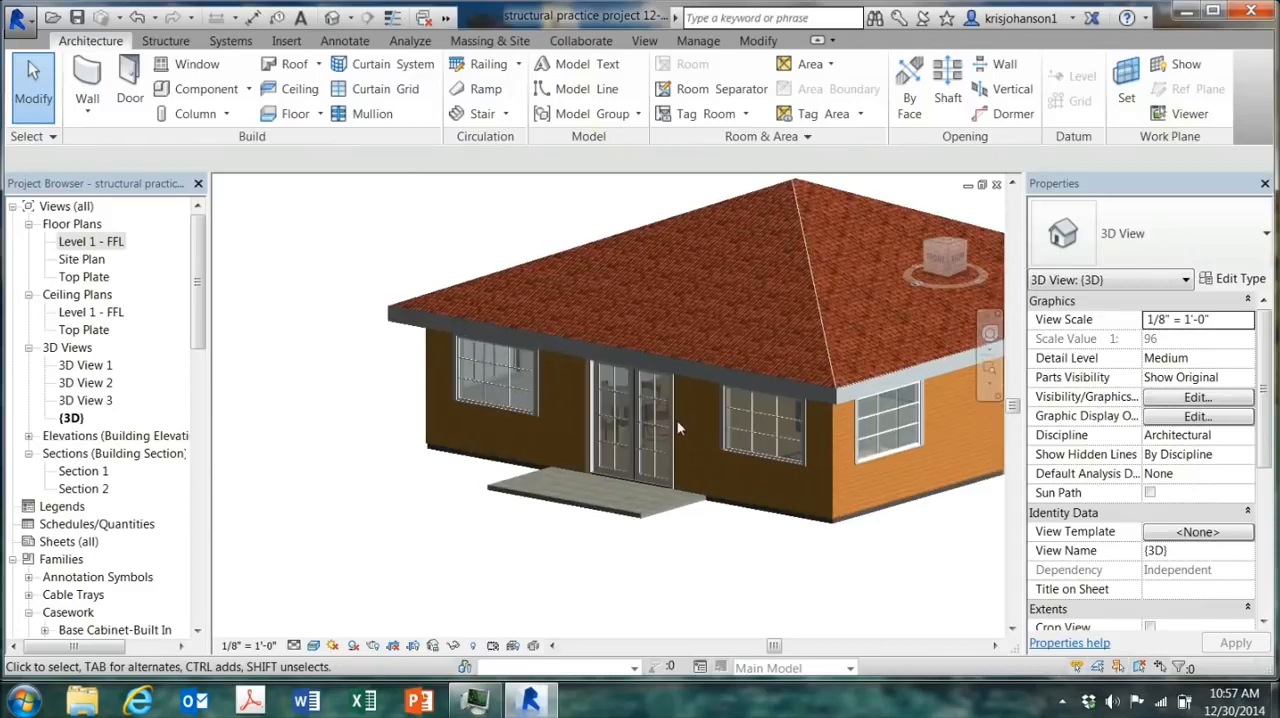
pyautogui.keyDown('shift'); pyautogui.moveTo(690, 538); pyautogui.dragTo(685, 570, button='middle'); pyautogui.keyUp('shift')
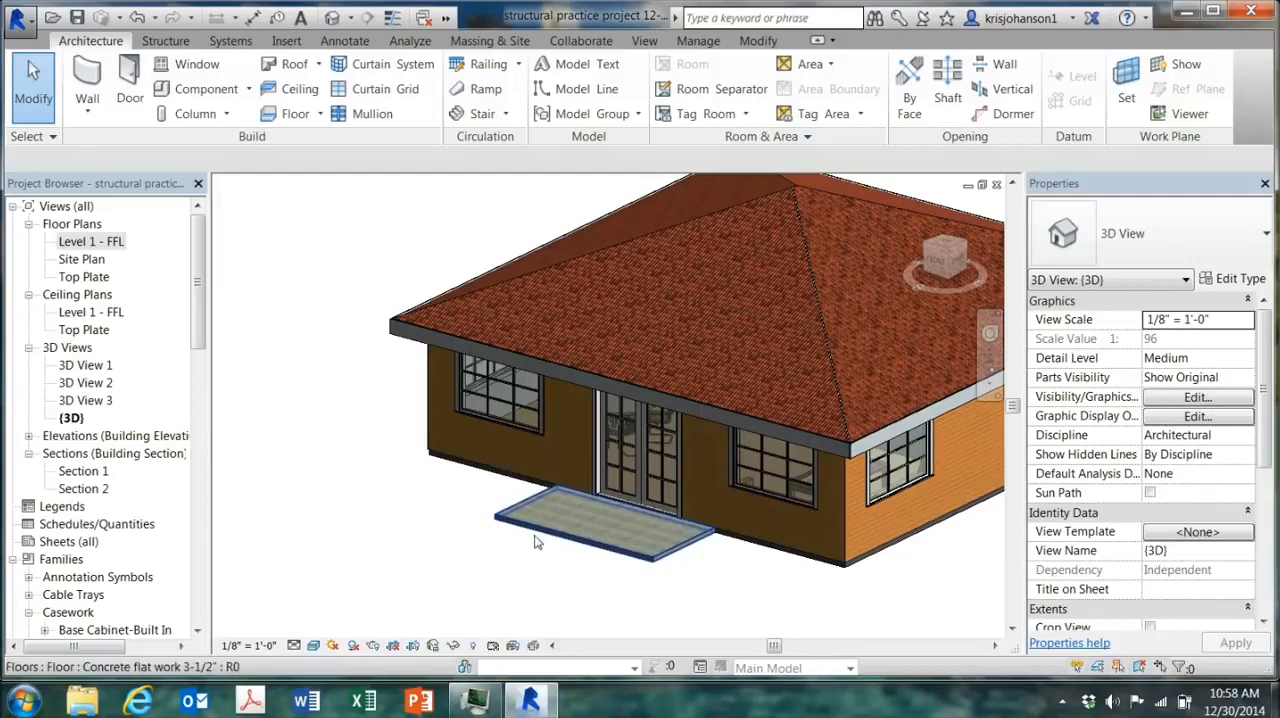
pyautogui.click(652, 558)
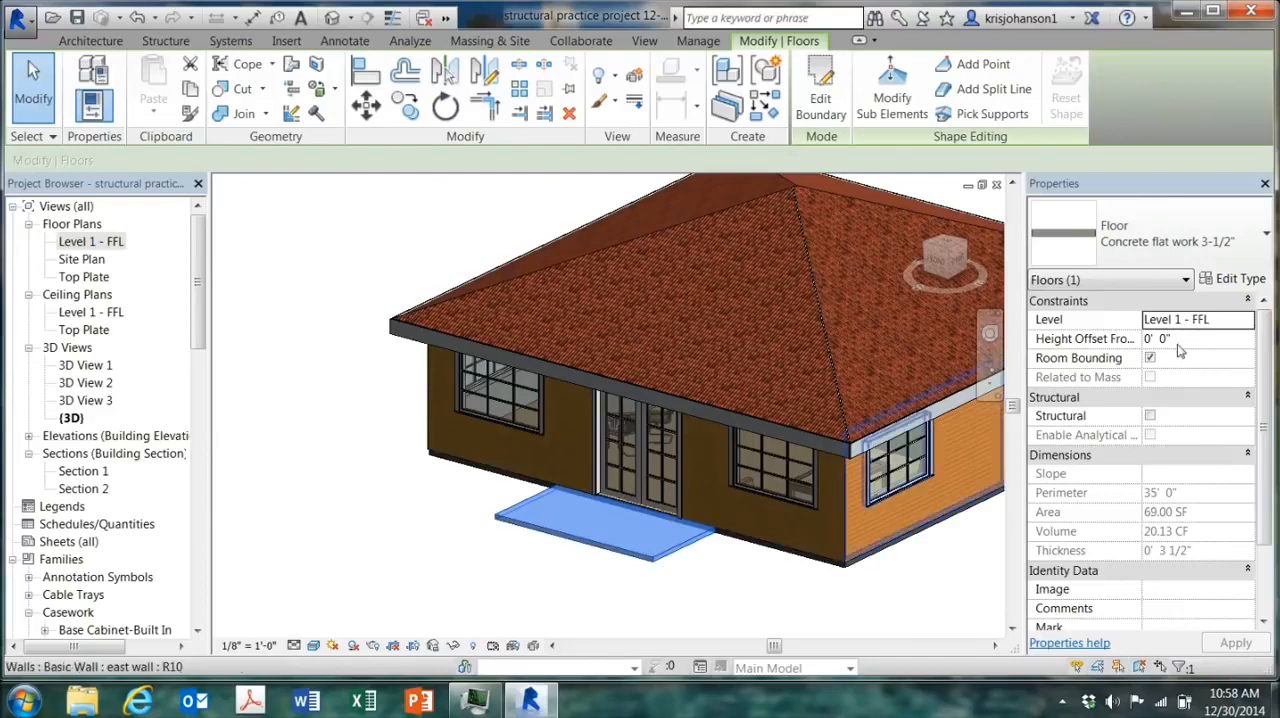
# Step: On the Site Plan, sketch a rectangular floor boundary about 4' wide by 20'-6" long running from the entry slab toward the front property line
pyautogui.doubleClick(84, 260)
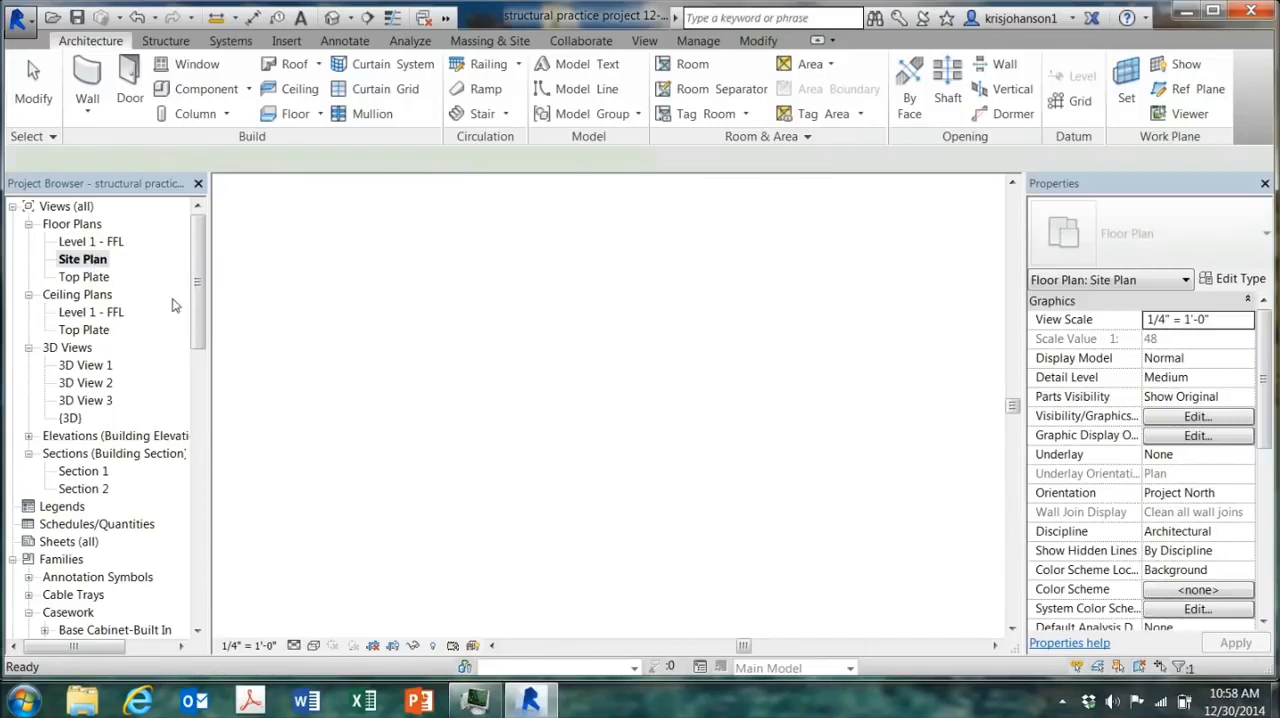
pyautogui.scroll(4, 557, 506)
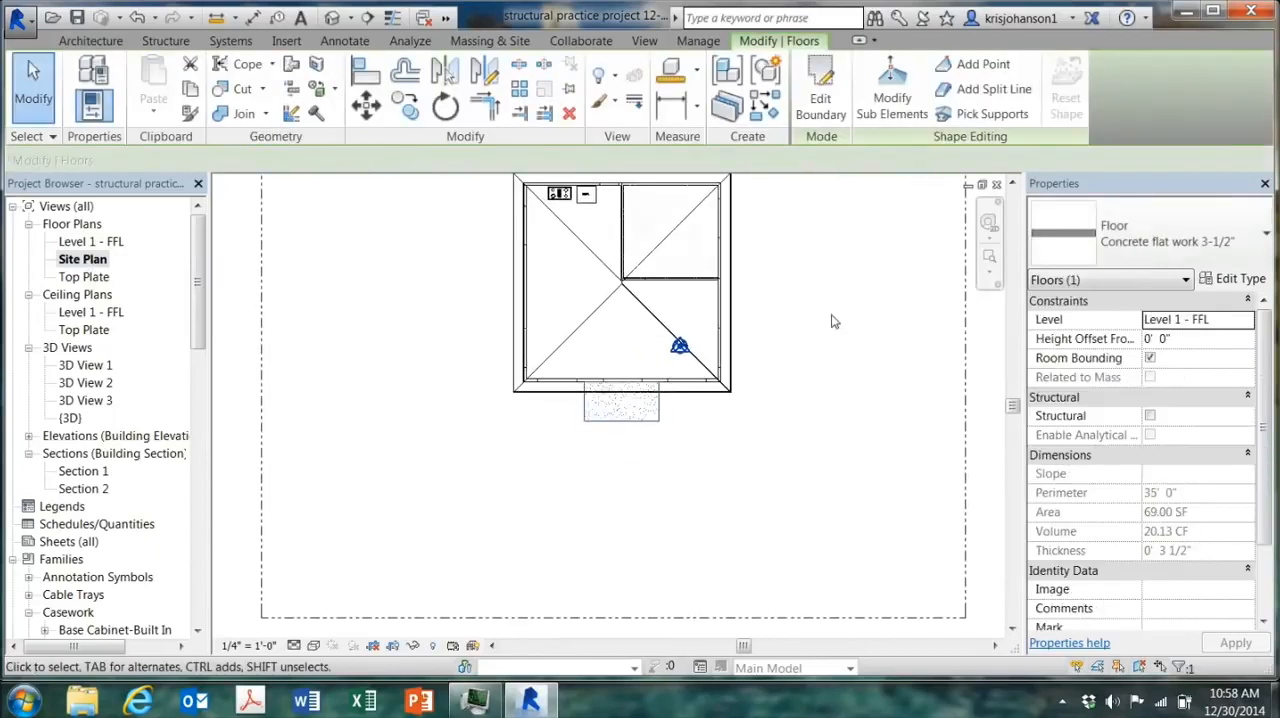
pyautogui.click(90, 41)
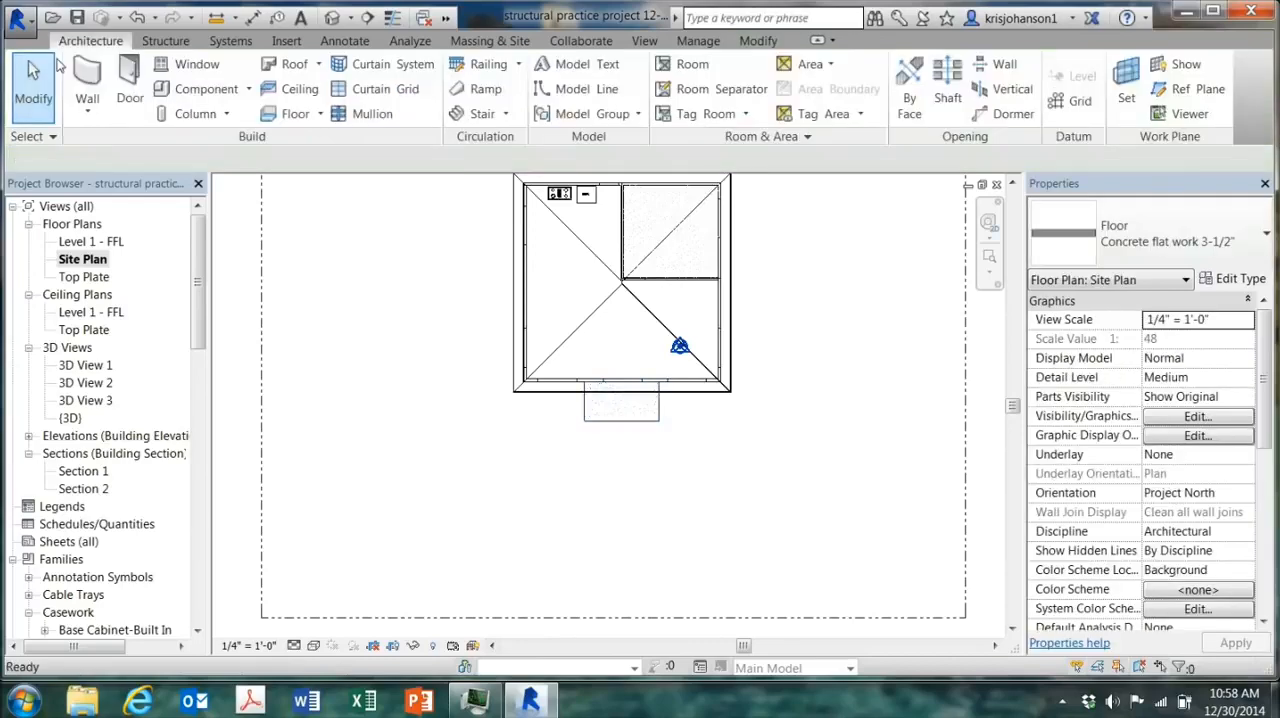
pyautogui.click(292, 114)
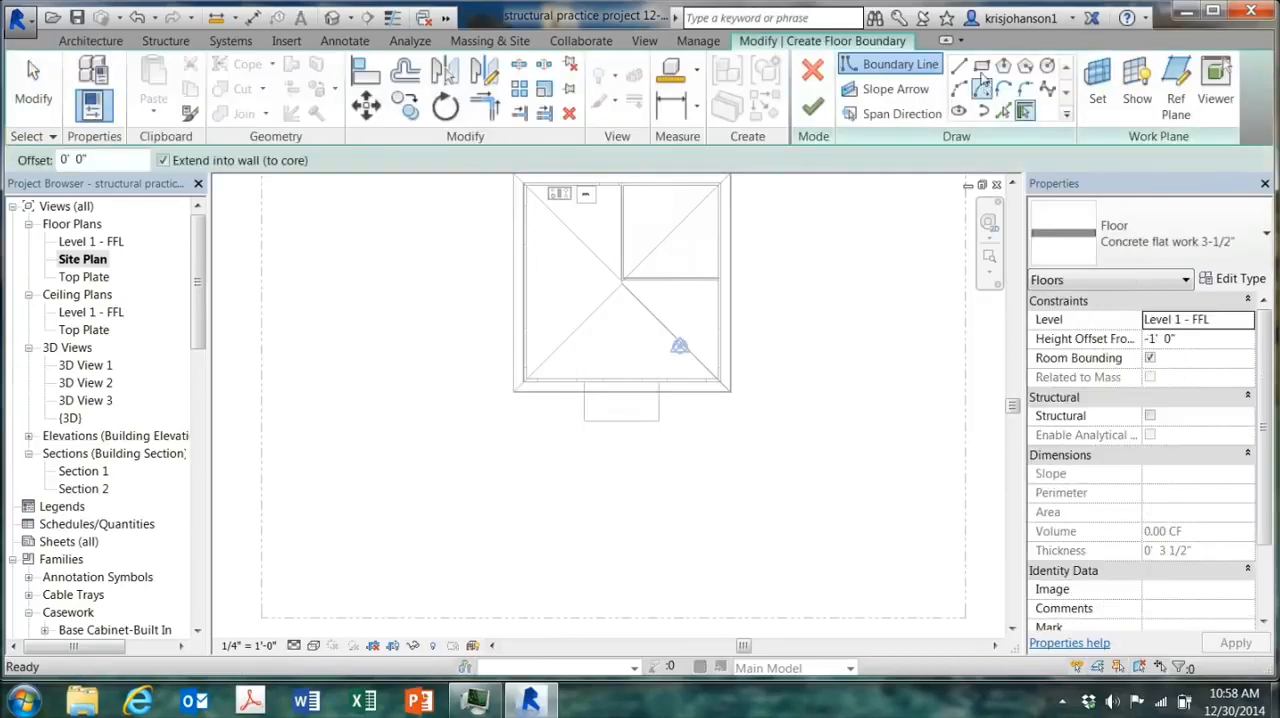
pyautogui.click(609, 421)
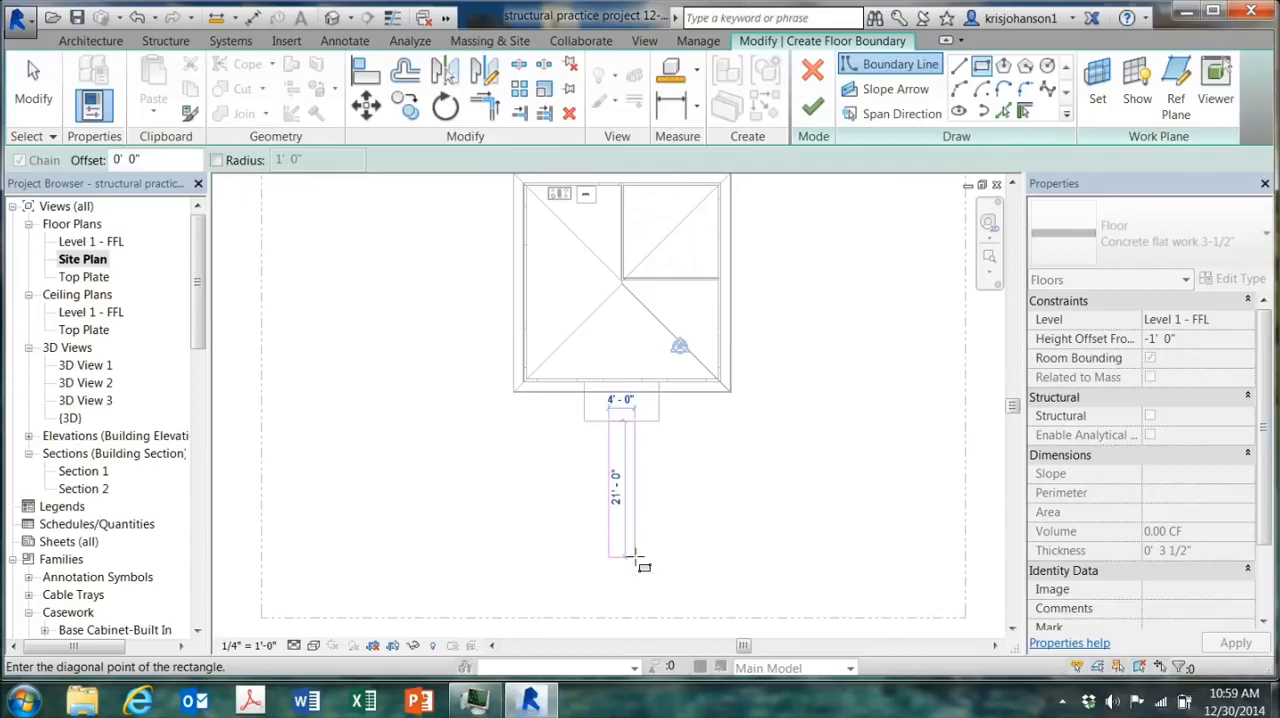
pyautogui.click(636, 557)
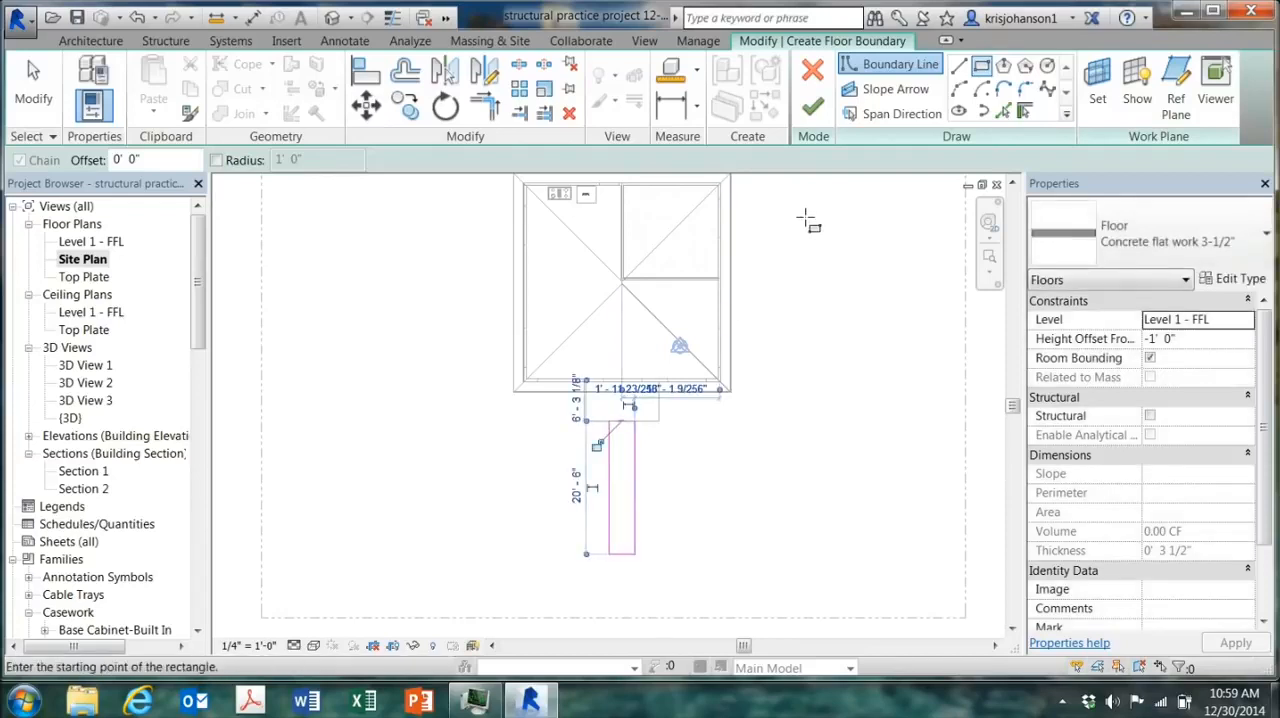
# Step: Set the walkway's height offset to 0 and finish the Concrete flat work 3-1/2" floor
pyautogui.click(1187, 338)
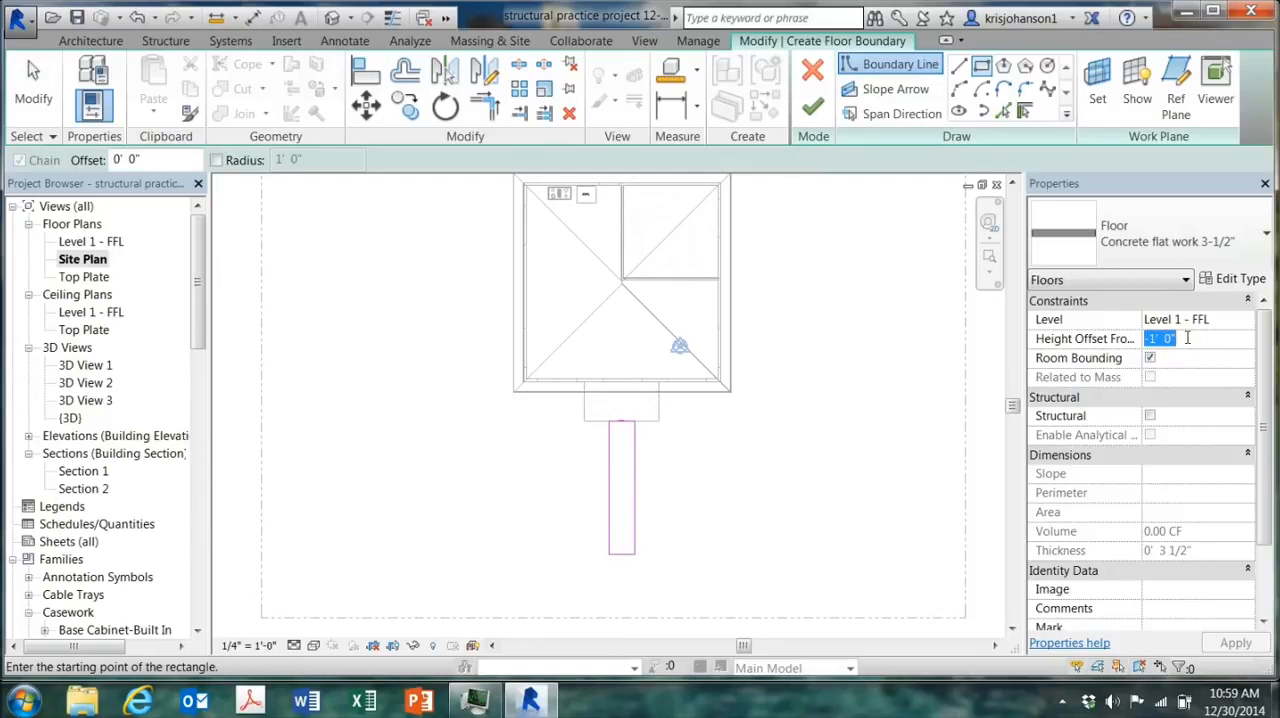
pyautogui.write('0')
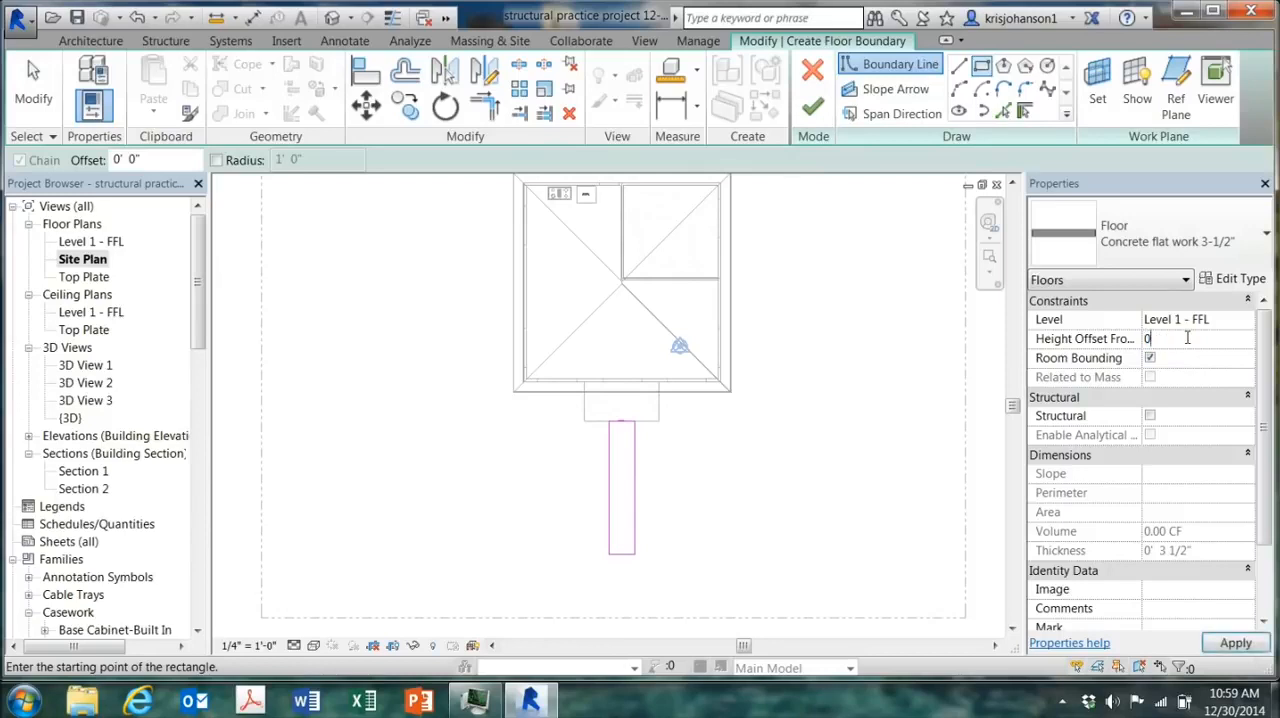
pyautogui.click(1230, 643)
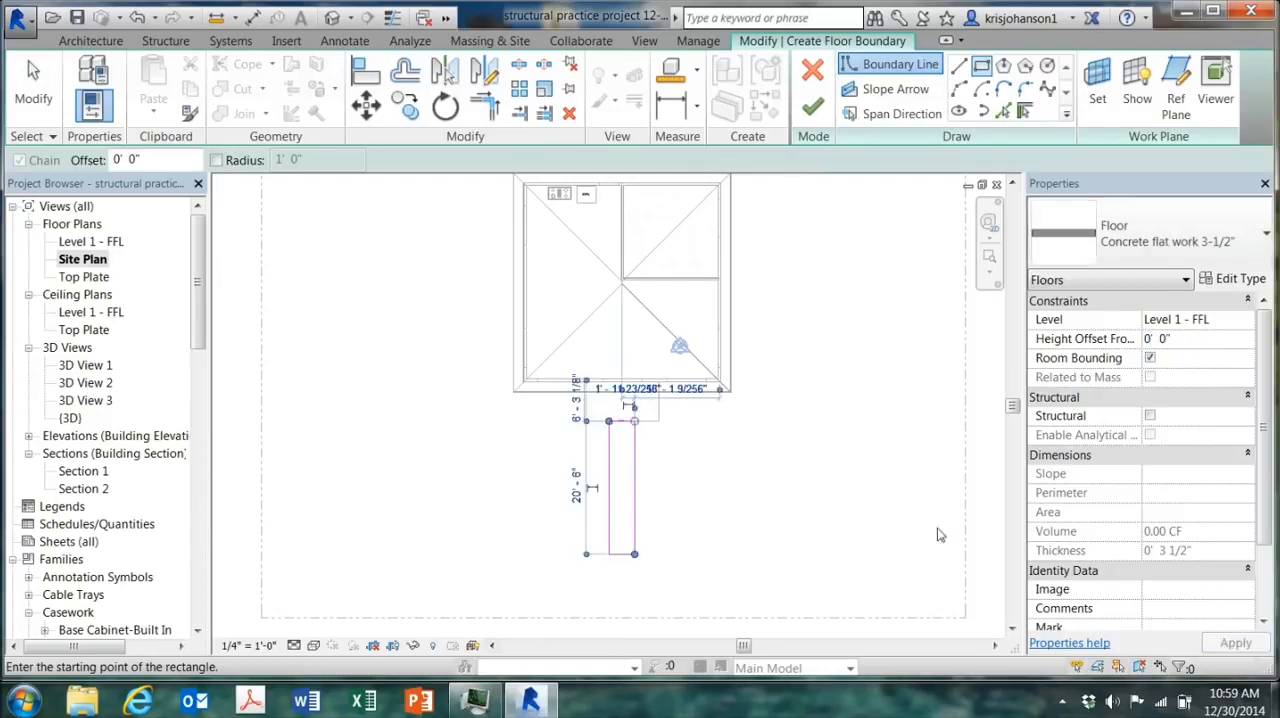
pyautogui.click(812, 105)
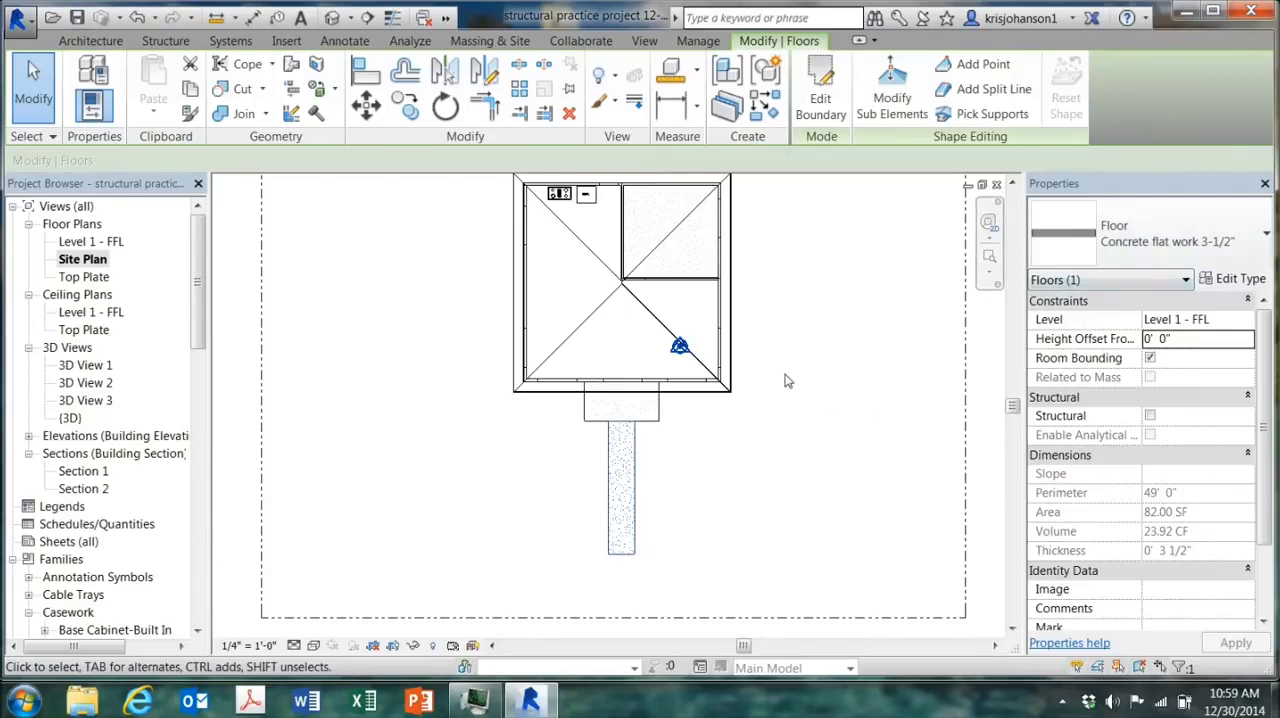
# Step: Sketch a second floor boundary about 108'-6" by 5' beyond the walkway's end, spanning between the two side property lines
pyautogui.click(33, 85)
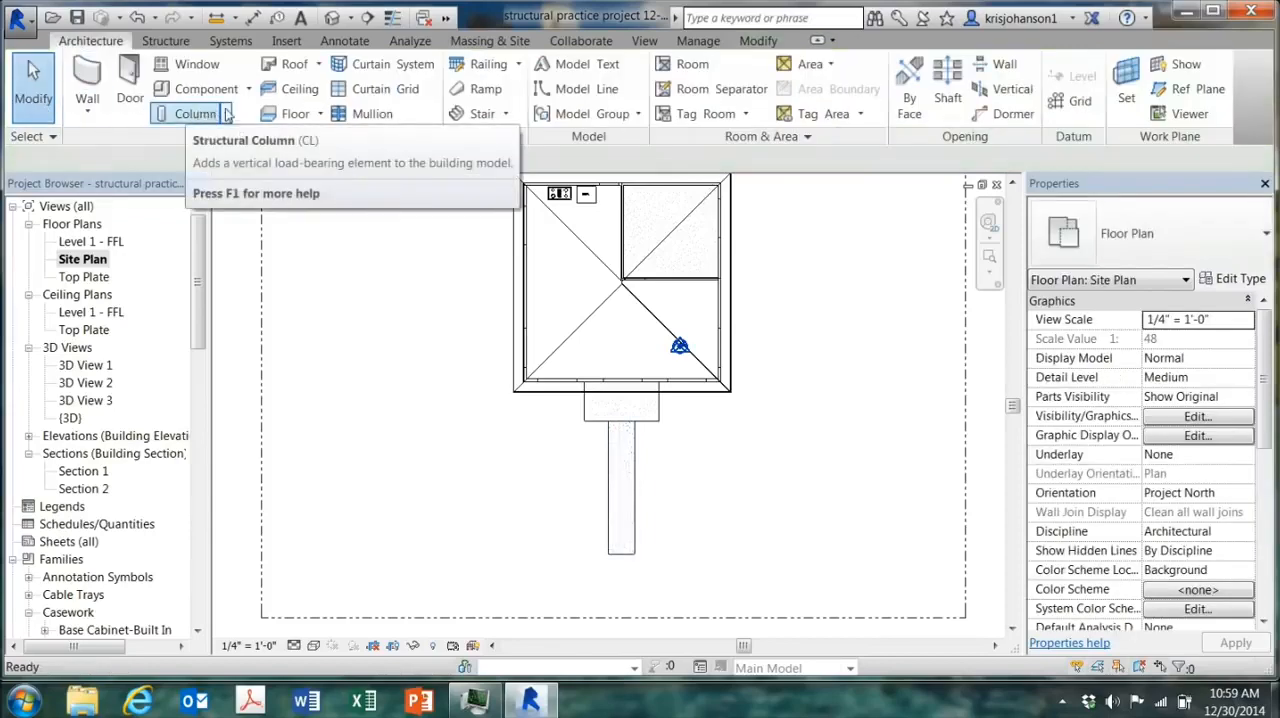
pyautogui.click(290, 113)
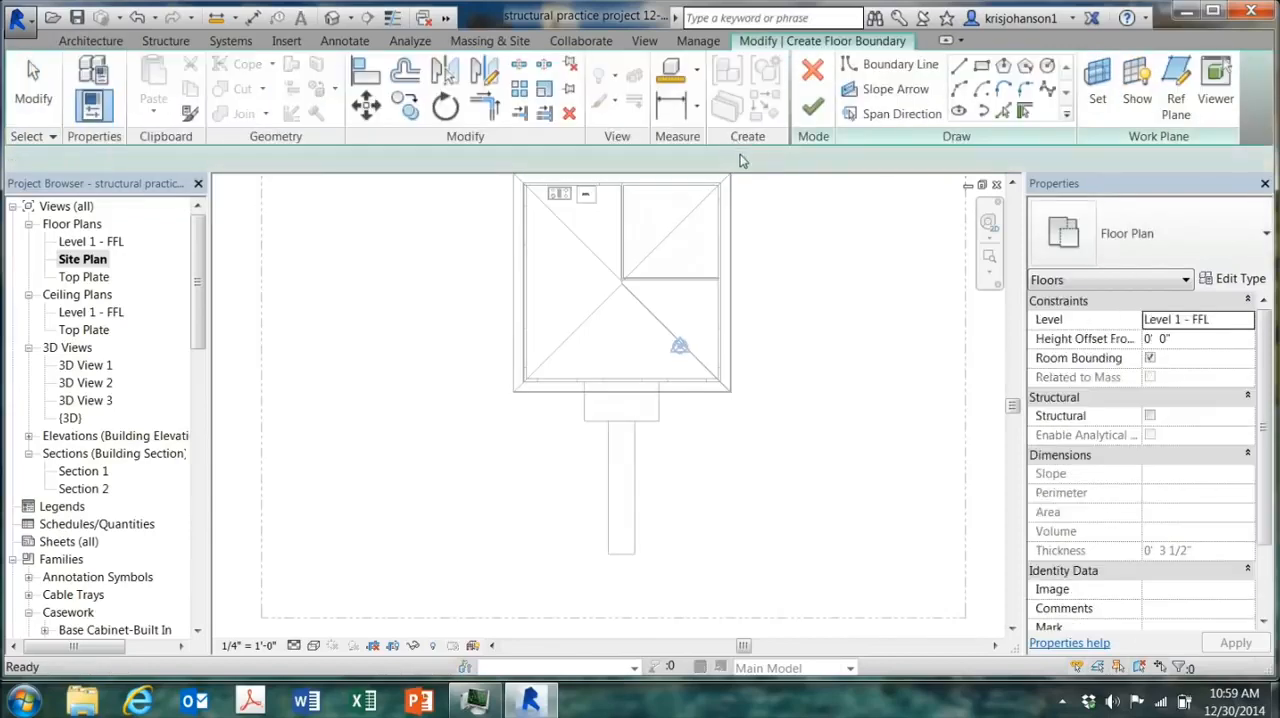
pyautogui.click(983, 72)
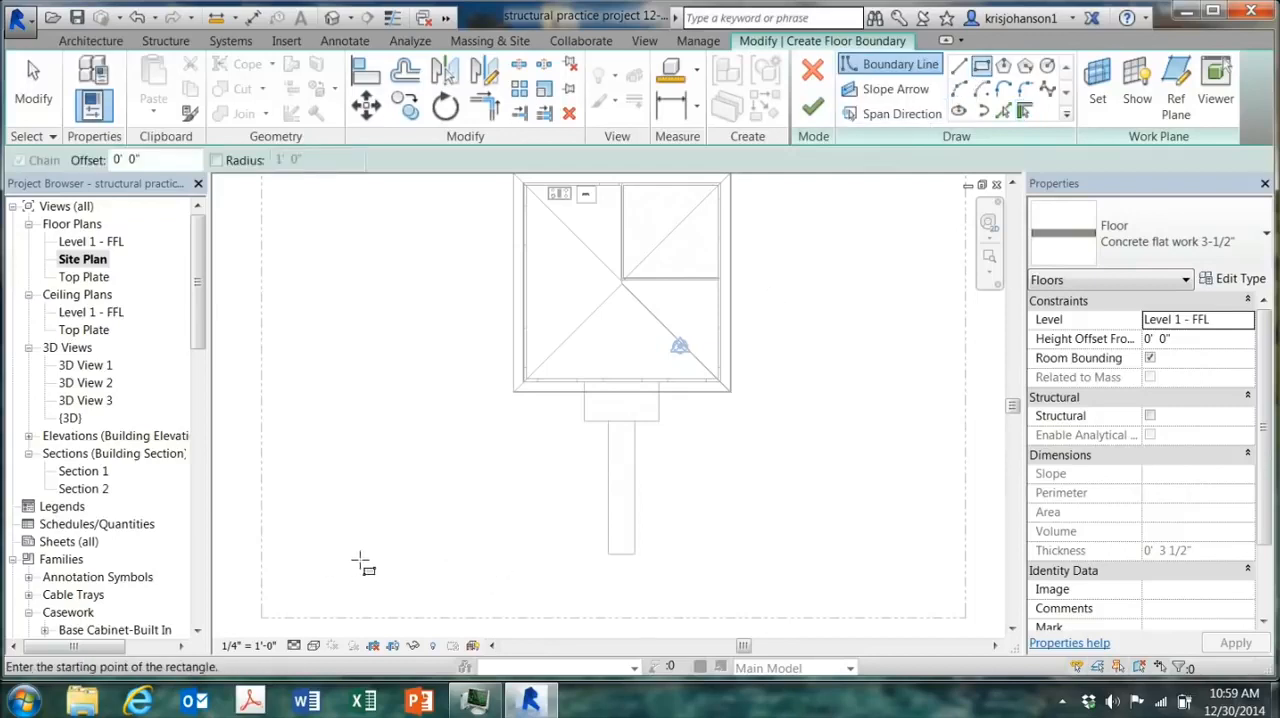
pyautogui.click(262, 548)
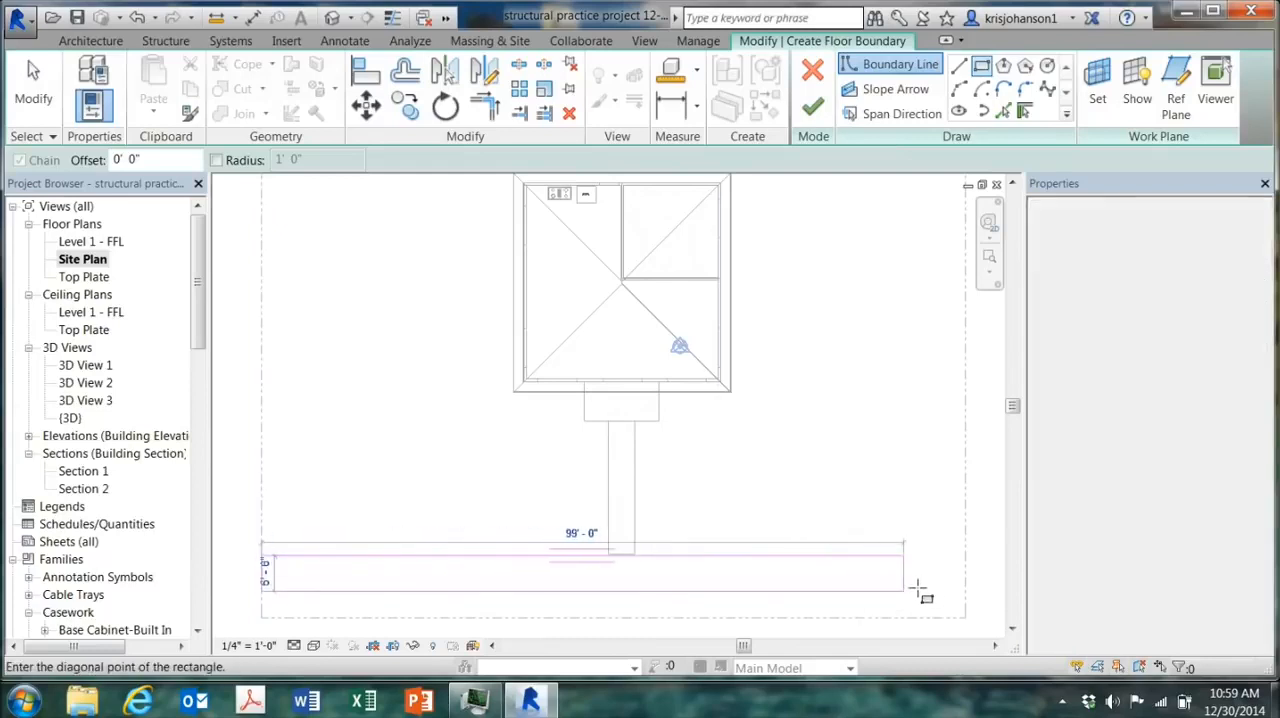
pyautogui.click(965, 588)
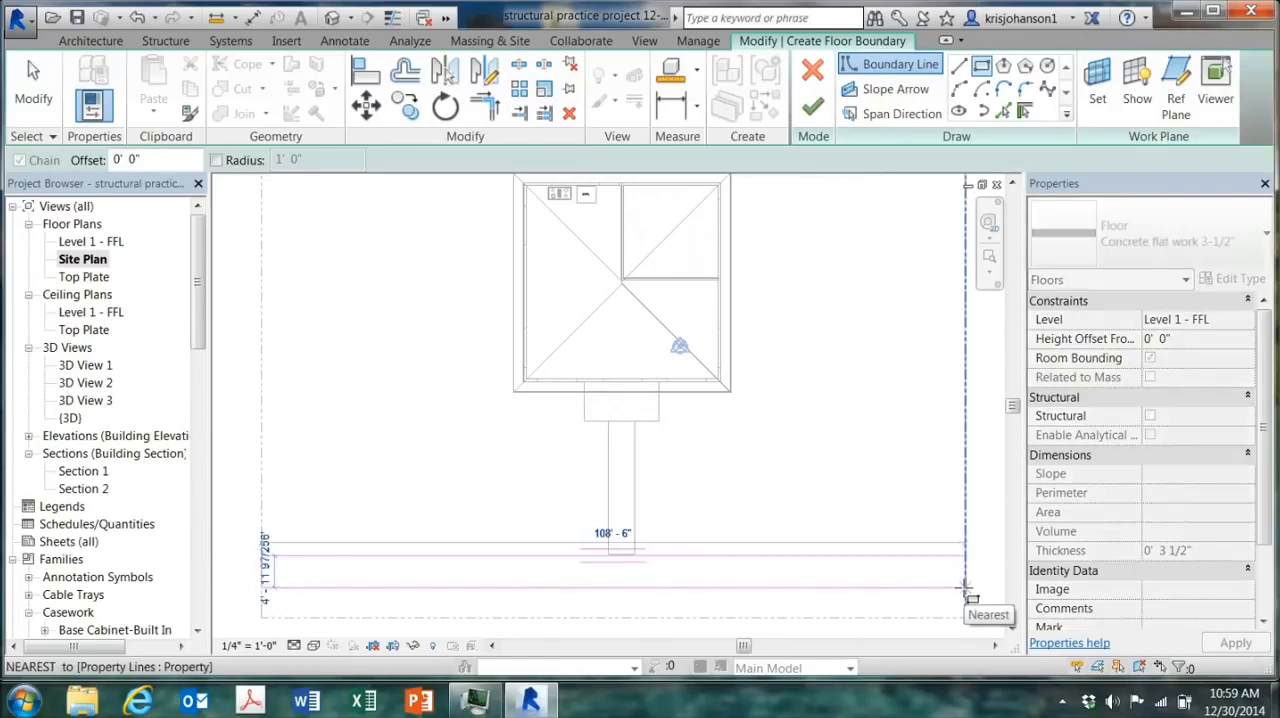
pyautogui.click(965, 590)
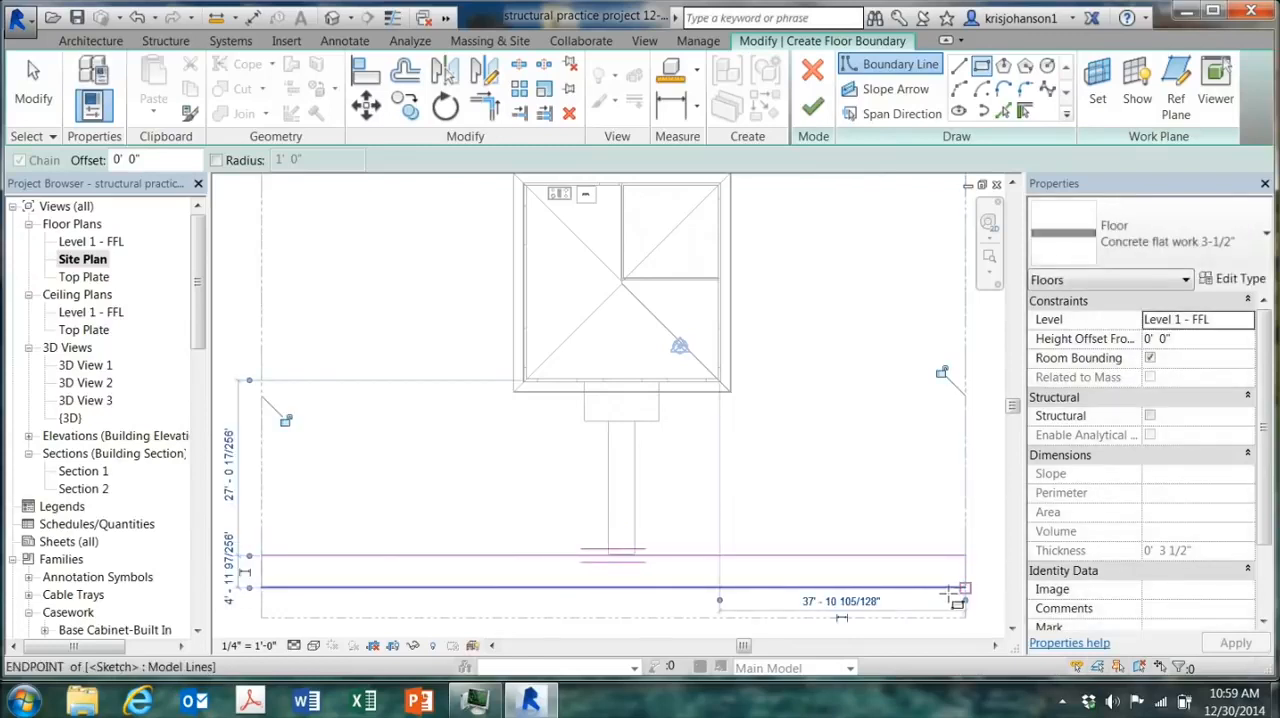
# Step: Set the sidewalk boundary's depth to 4' and finish the floor
pyautogui.click(230, 568)
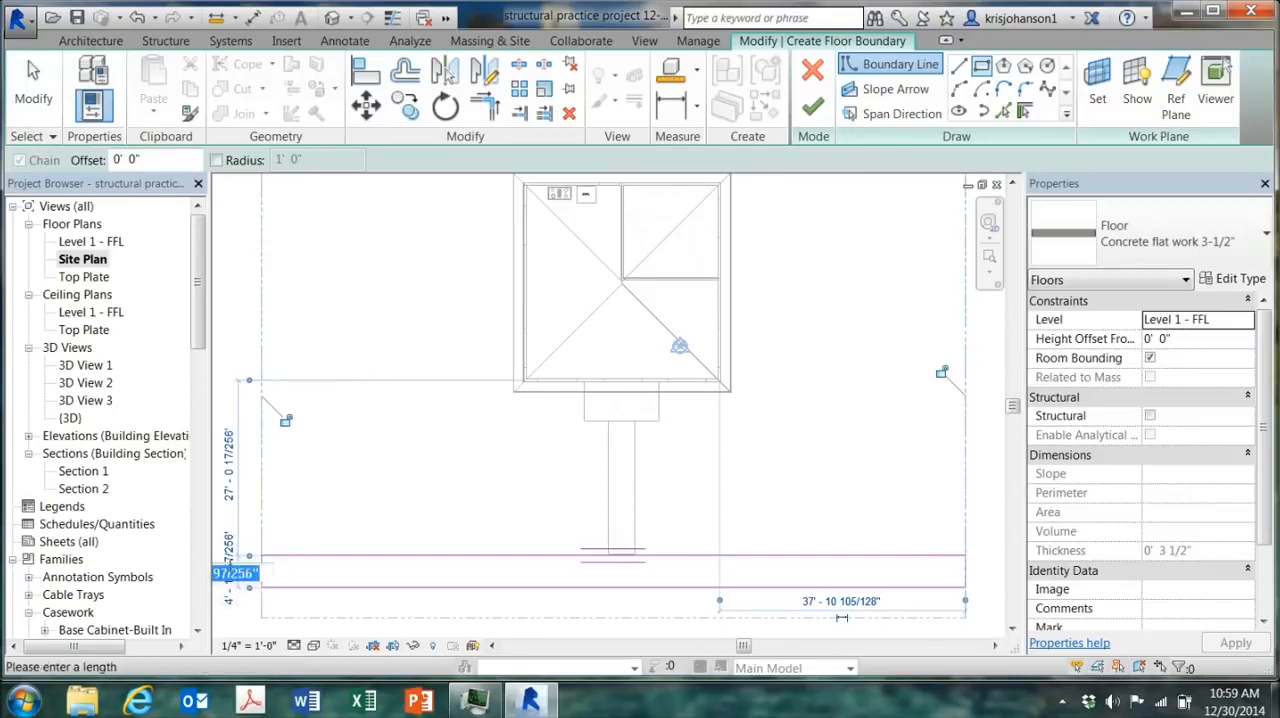
pyautogui.press('BackSpace')
pyautogui.write('4')
pyautogui.press('Return')
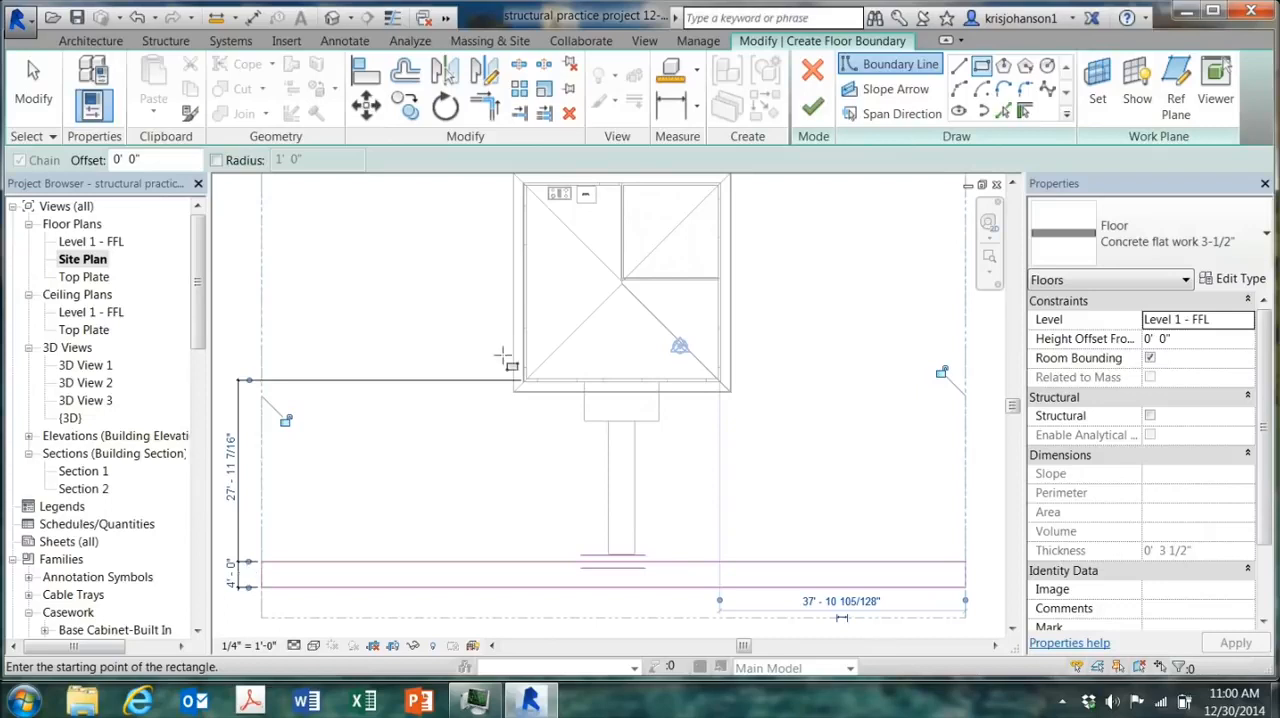
pyautogui.click(812, 106)
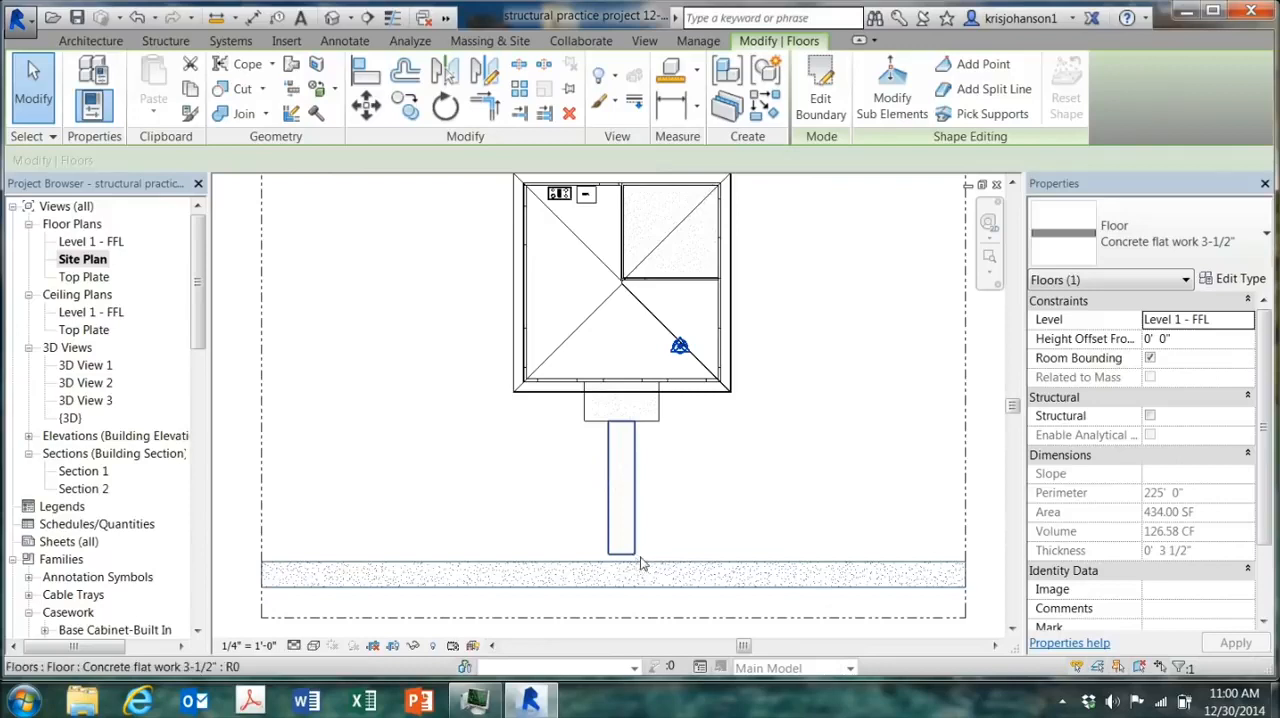
# Step: Align the sidewalk's house-side edge with the end of the front walkway
pyautogui.click(367, 76)
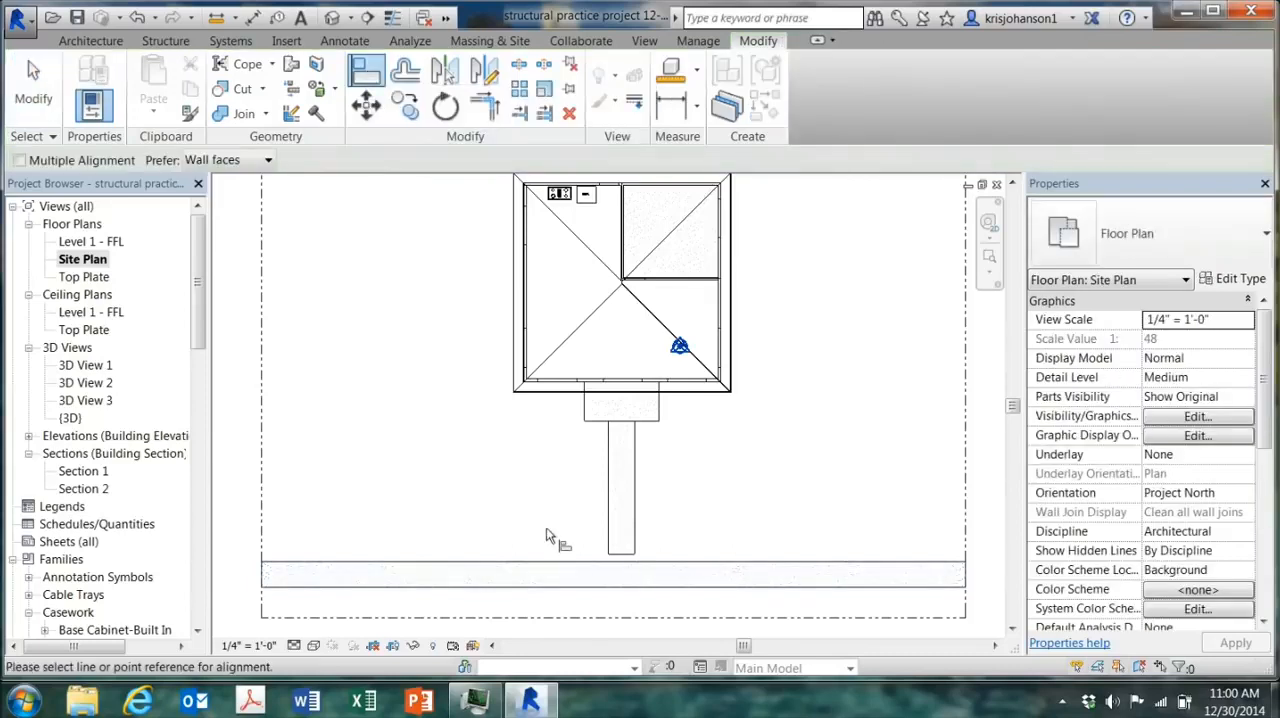
pyautogui.click(618, 561)
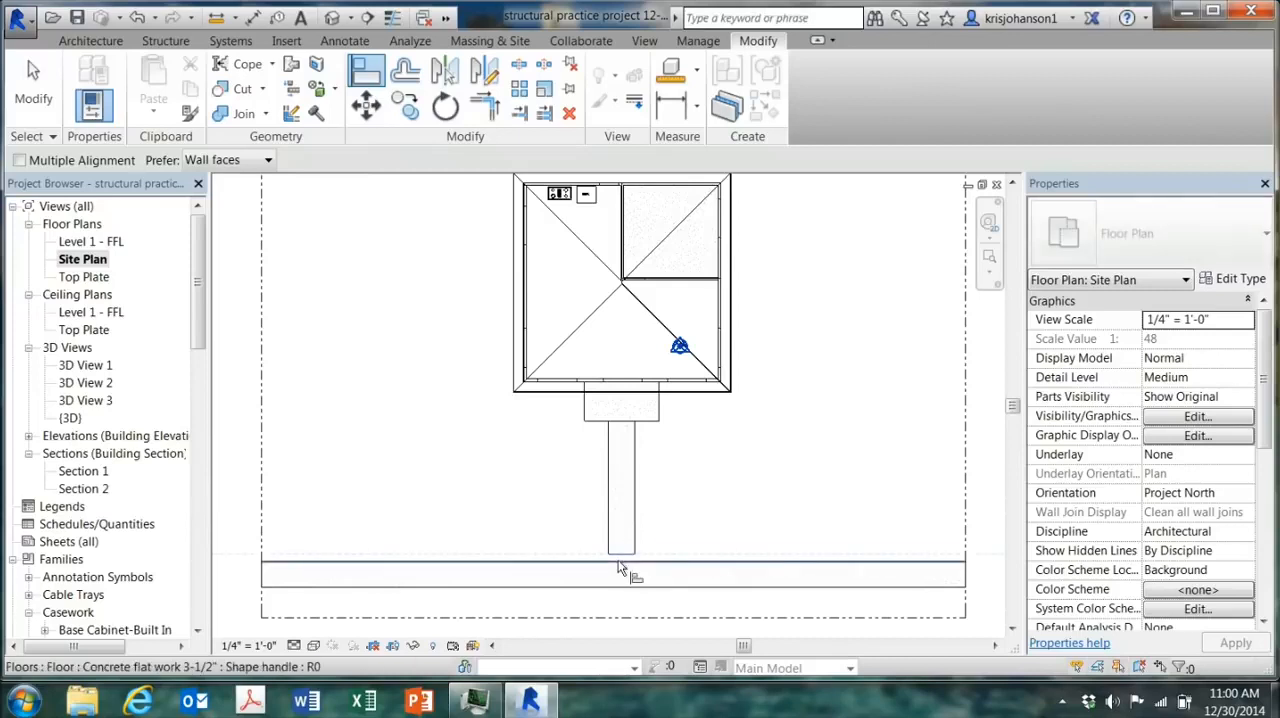
pyautogui.click(618, 563)
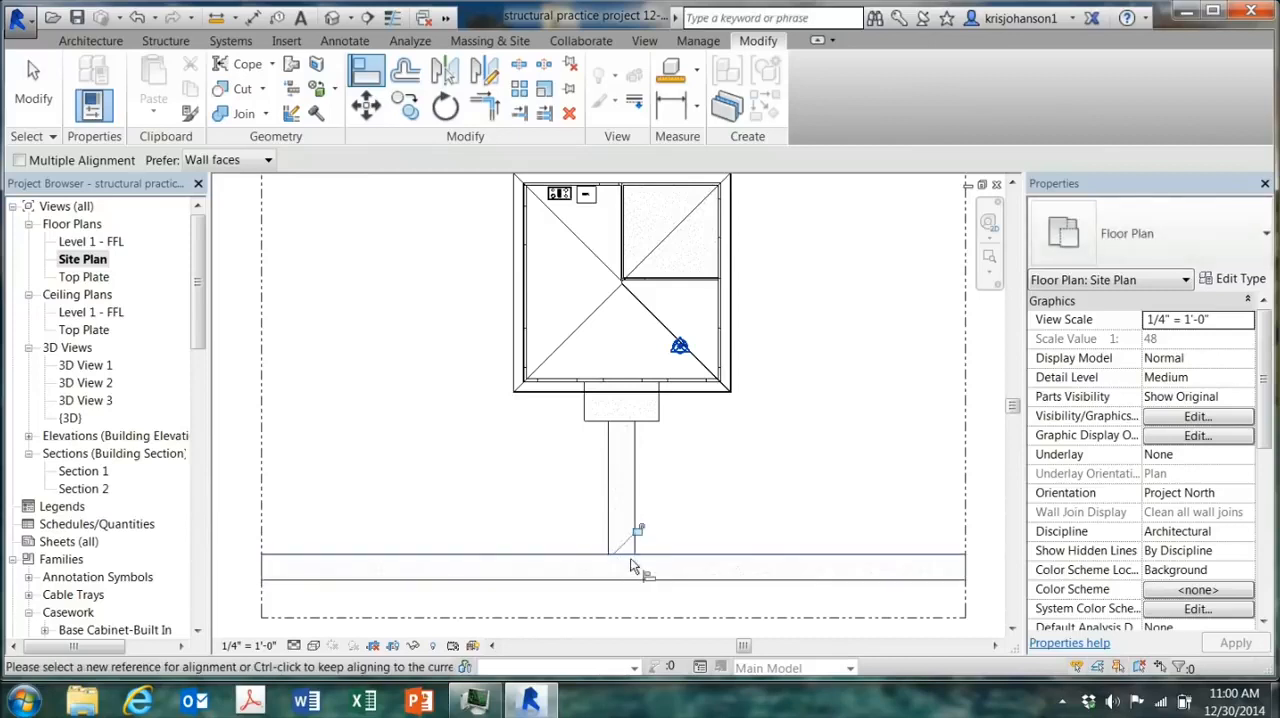
pyautogui.click(708, 563)
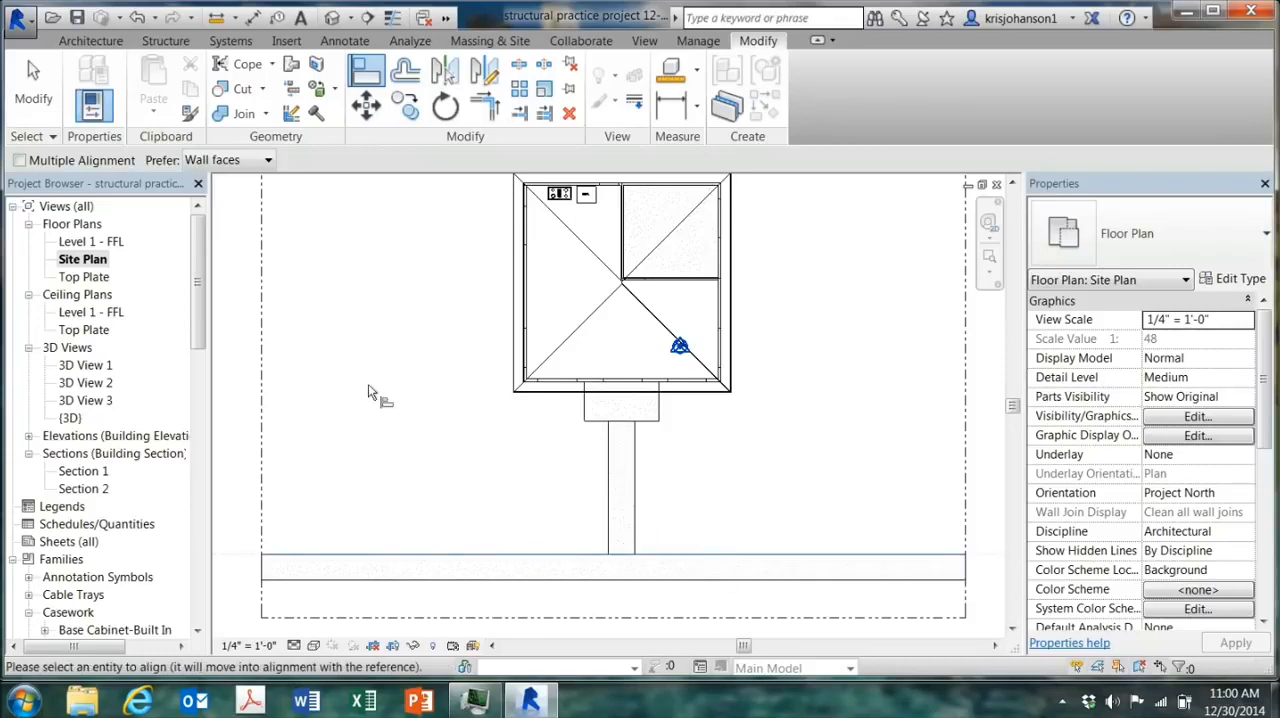
pyautogui.click(35, 88)
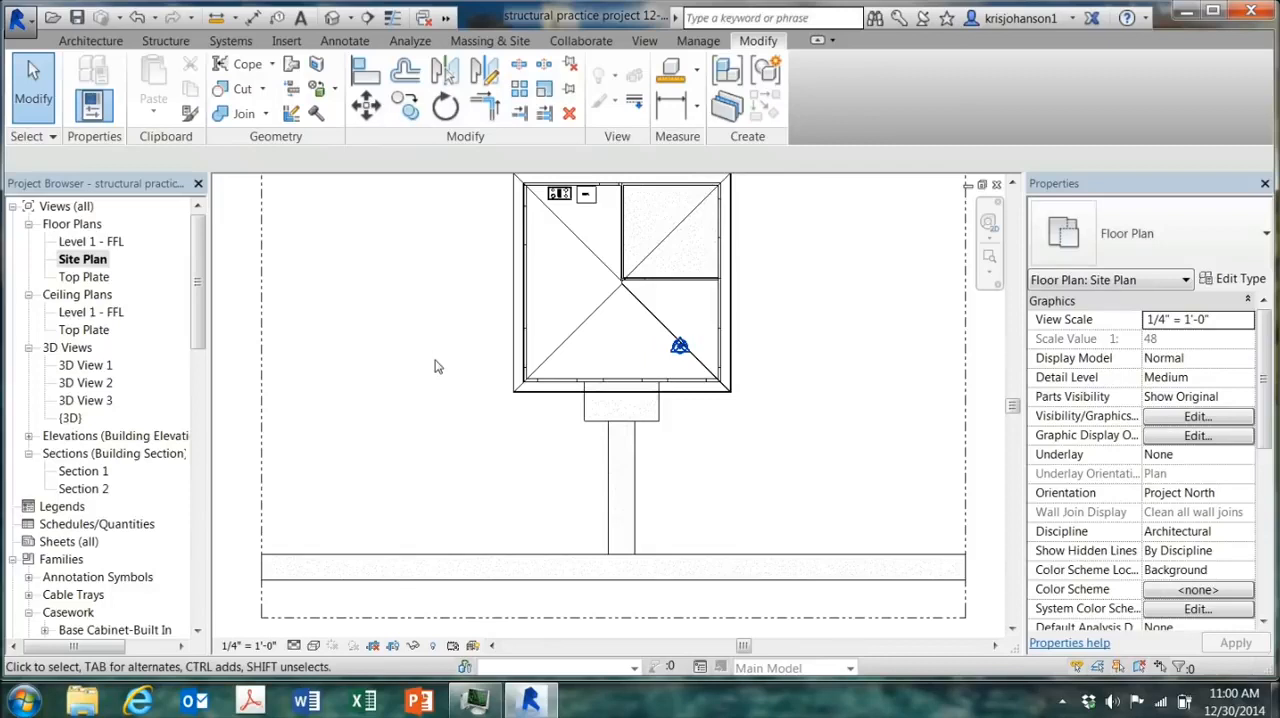
# Step: Set the sidewalk floor's height offset from Level 1 - FFL to -1' 0"
pyautogui.click(676, 561)
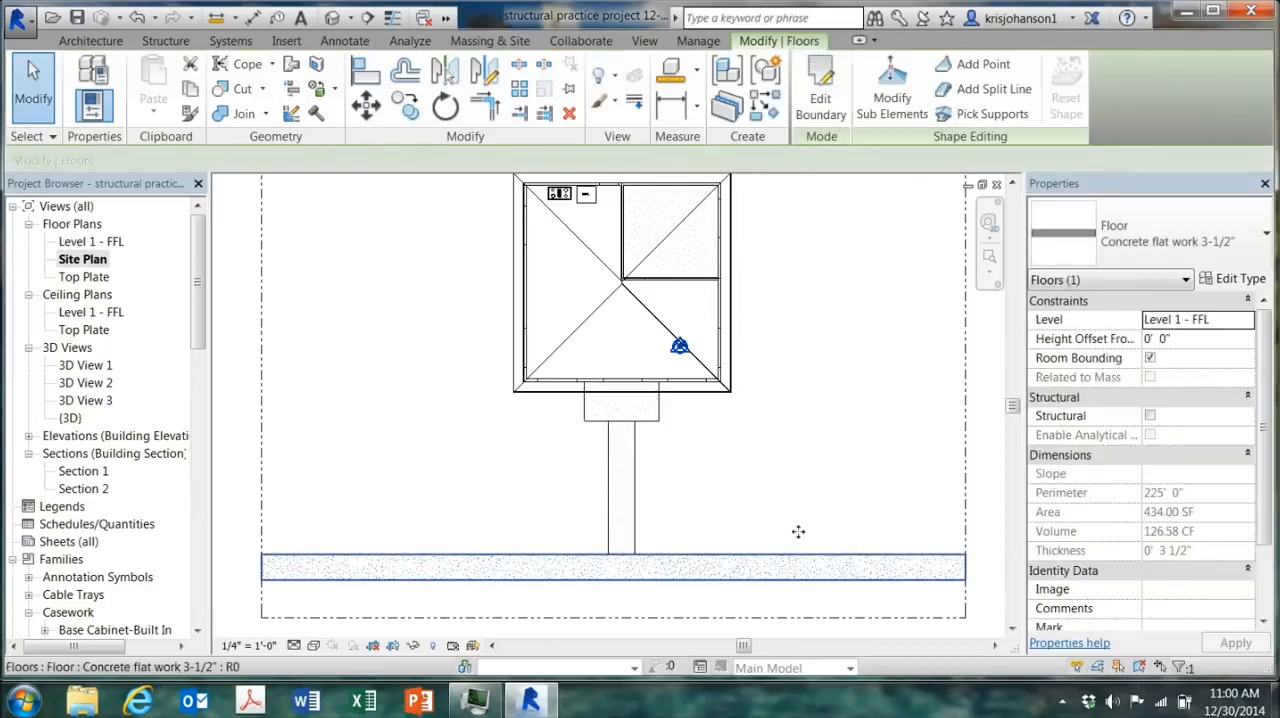
pyautogui.click(1182, 340)
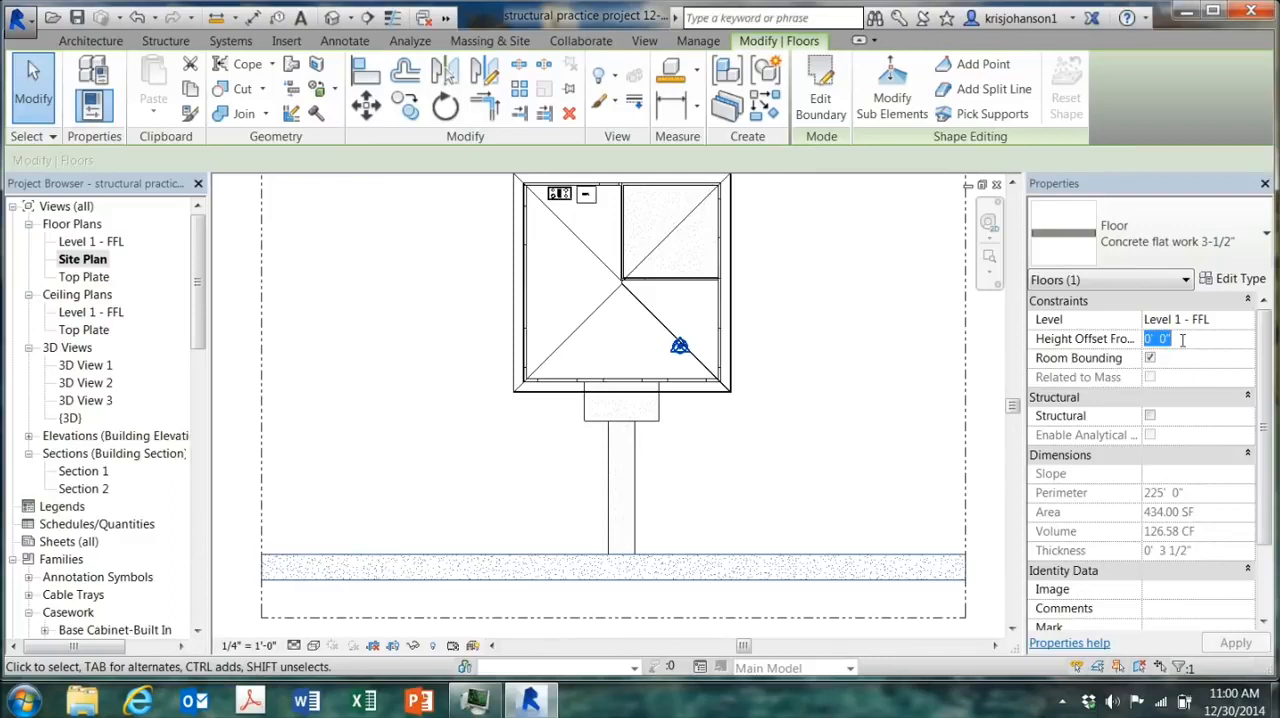
pyautogui.write('1')
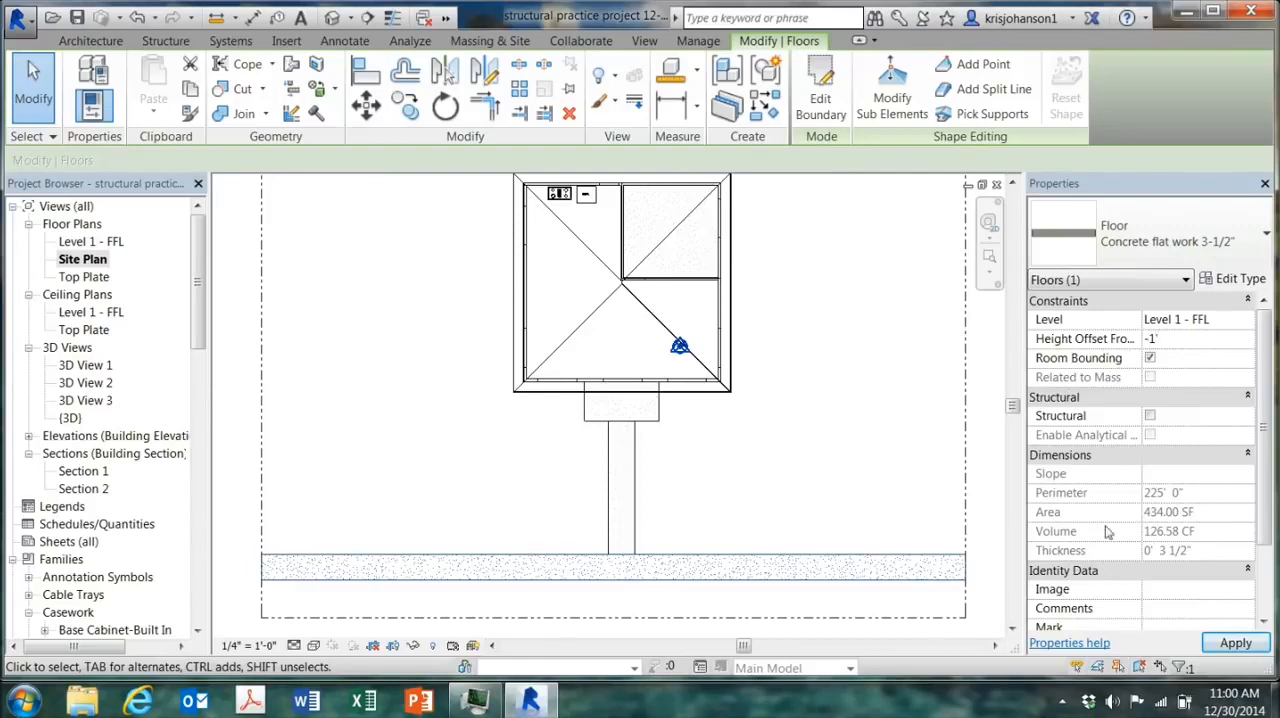
pyautogui.click(1220, 644)
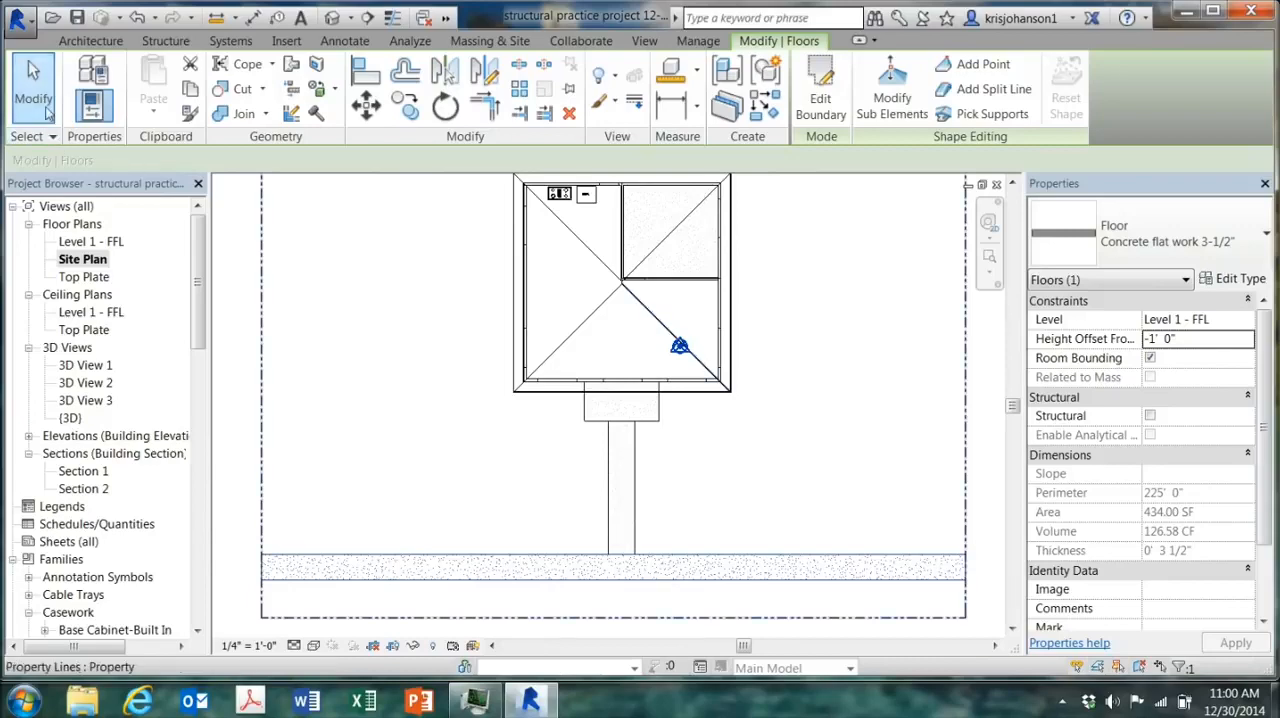
pyautogui.press('Escape')
# Step: Examine the sidewalk's height relative to the walkway and house in the default 3D view
pyautogui.click(332, 17)
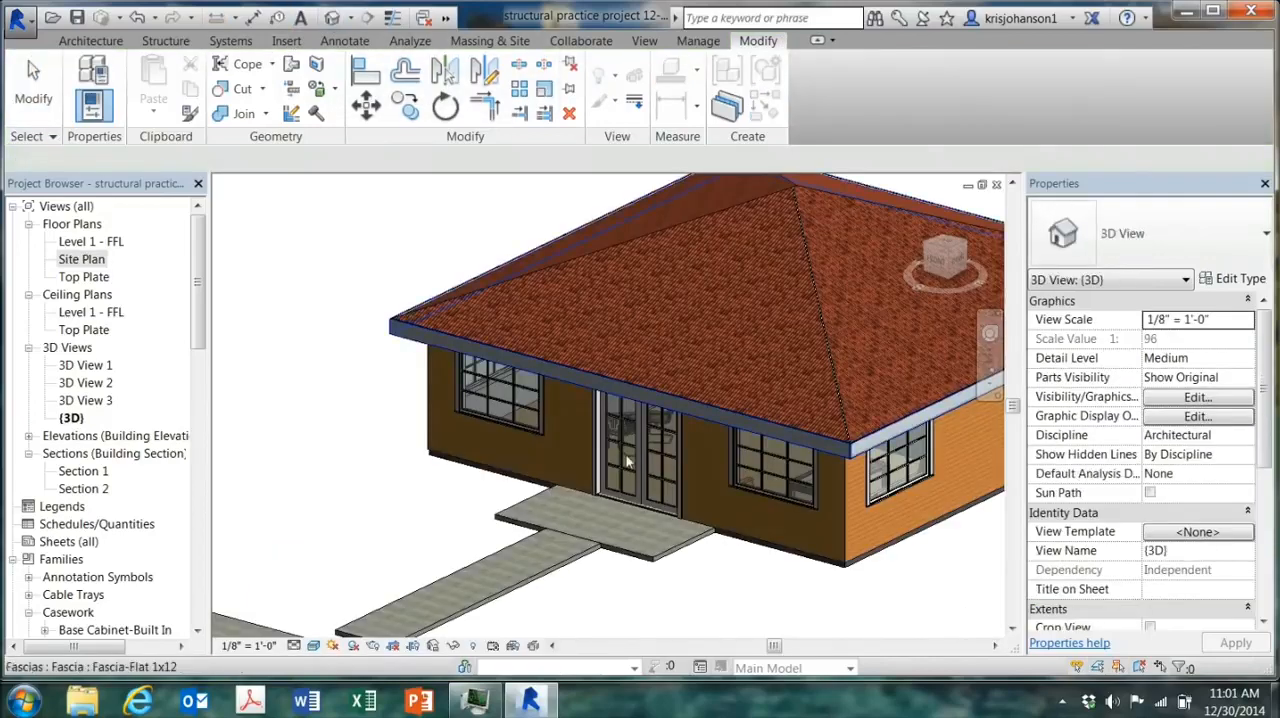
pyautogui.keyDown('shift'); pyautogui.moveTo(690, 585); pyautogui.dragTo(677, 520, button='middle'); pyautogui.keyUp('shift')
pyautogui.click(917, 208)
pyautogui.moveTo(804, 394); pyautogui.dragTo(668, 480, button='middle')
pyautogui.keyDown('shift'); pyautogui.moveTo(668, 480); pyautogui.dragTo(560, 484, button='middle'); pyautogui.keyUp('shift')
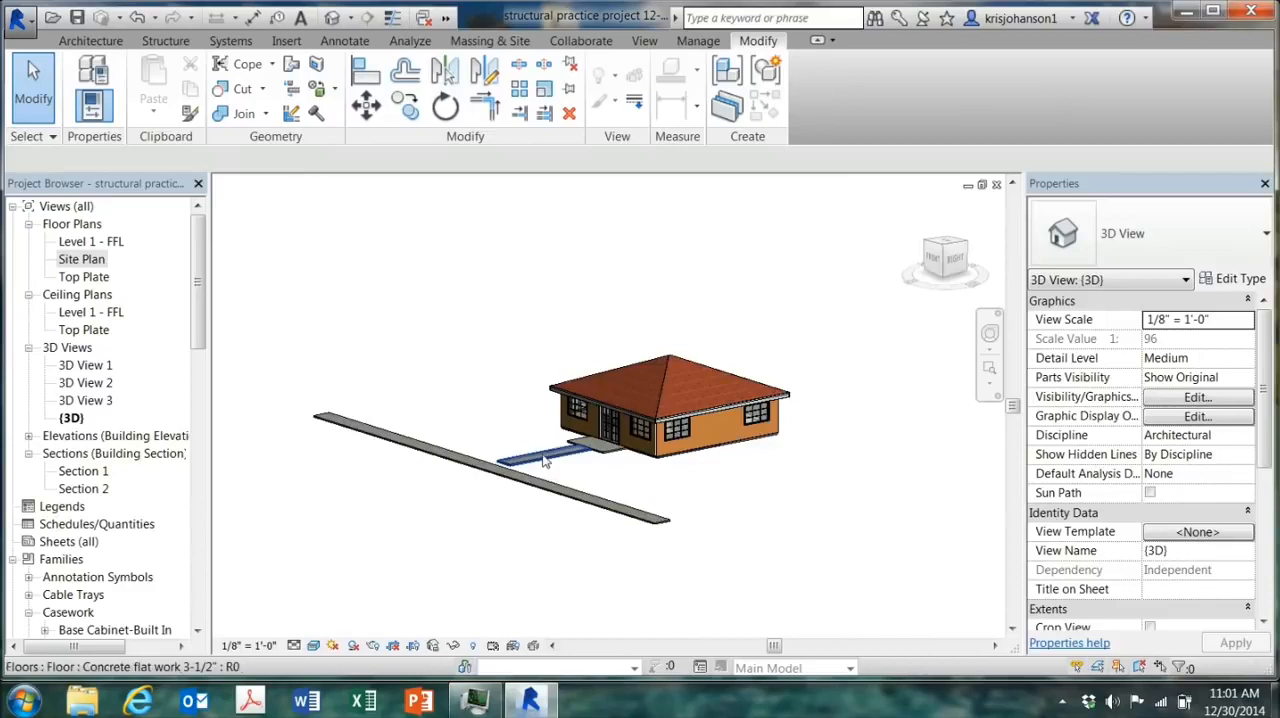
pyautogui.scroll(4, 547, 457)
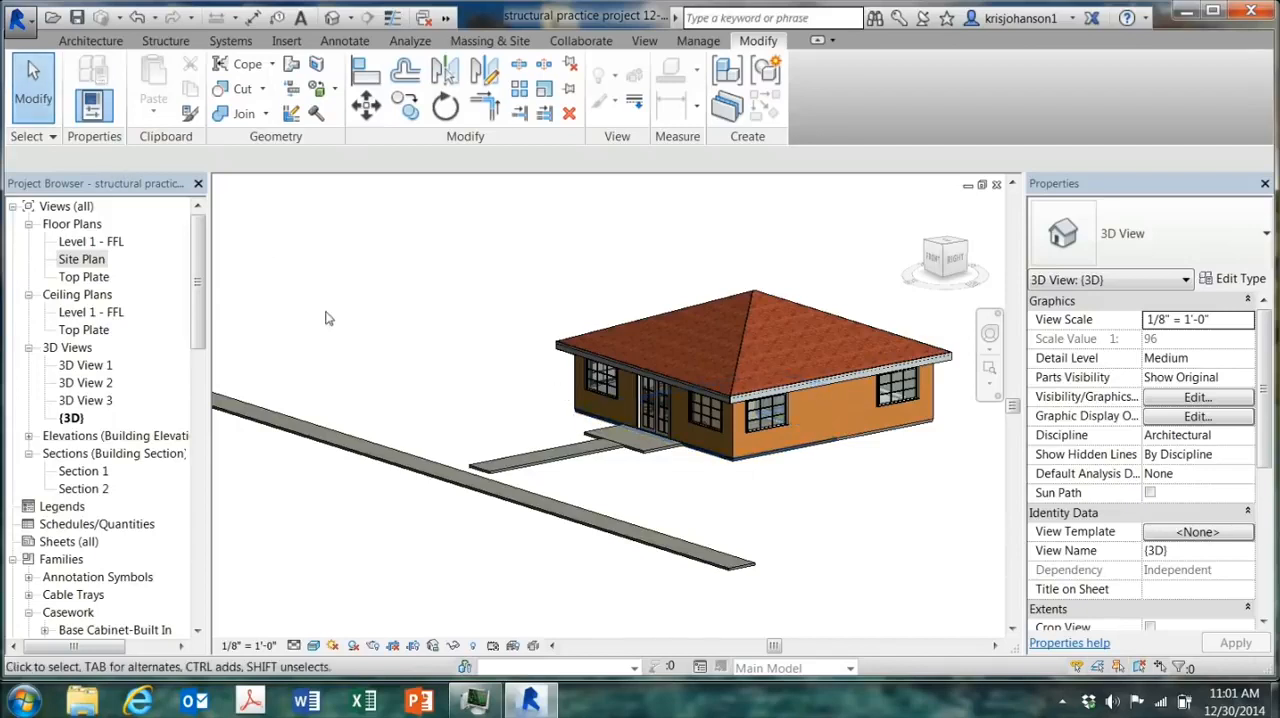
# Step: In the Site Plan, edit the walkway's boundary and add a slope arrow along its centerline from the entry slab to the sidewalk
pyautogui.doubleClick(80, 259)
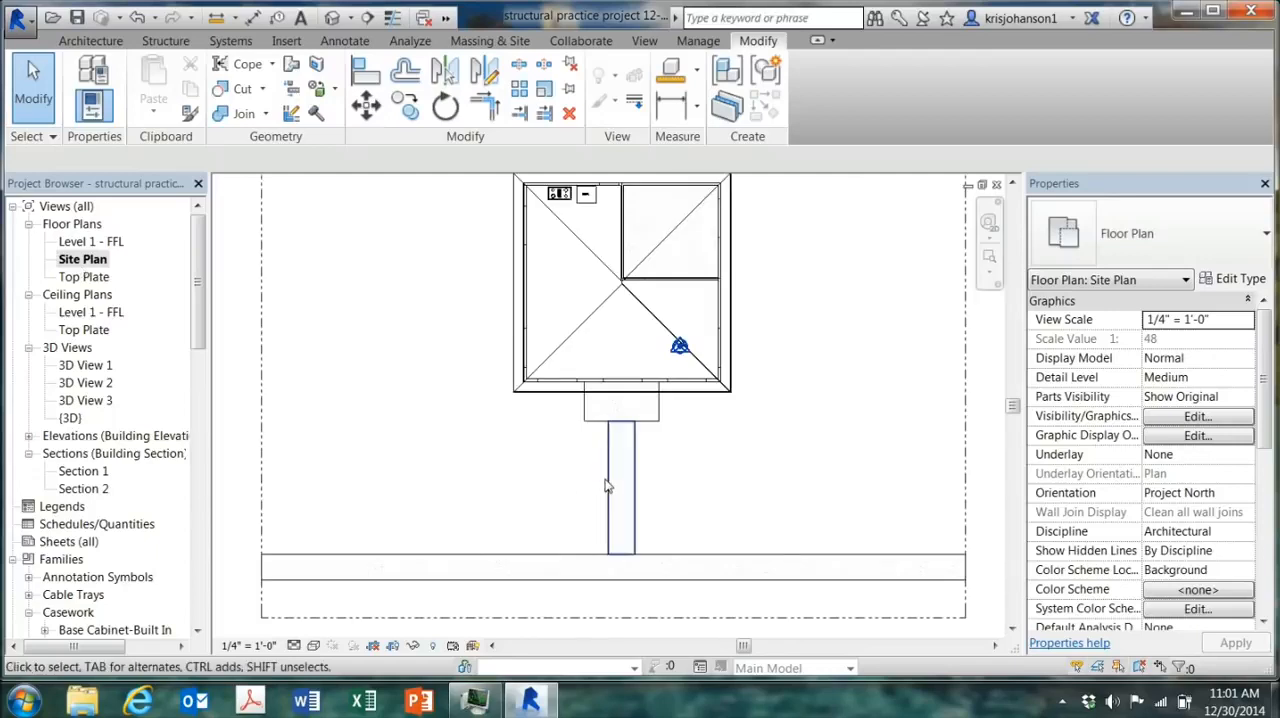
pyautogui.click(609, 484)
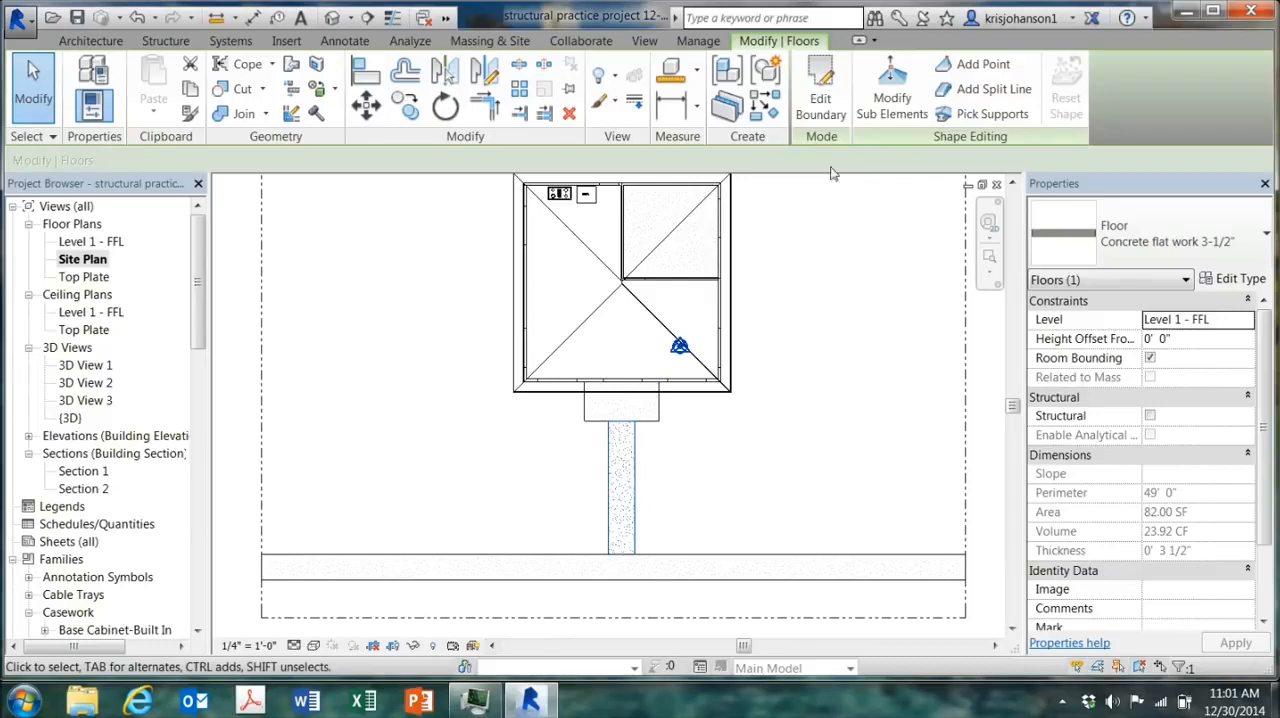
pyautogui.click(825, 108)
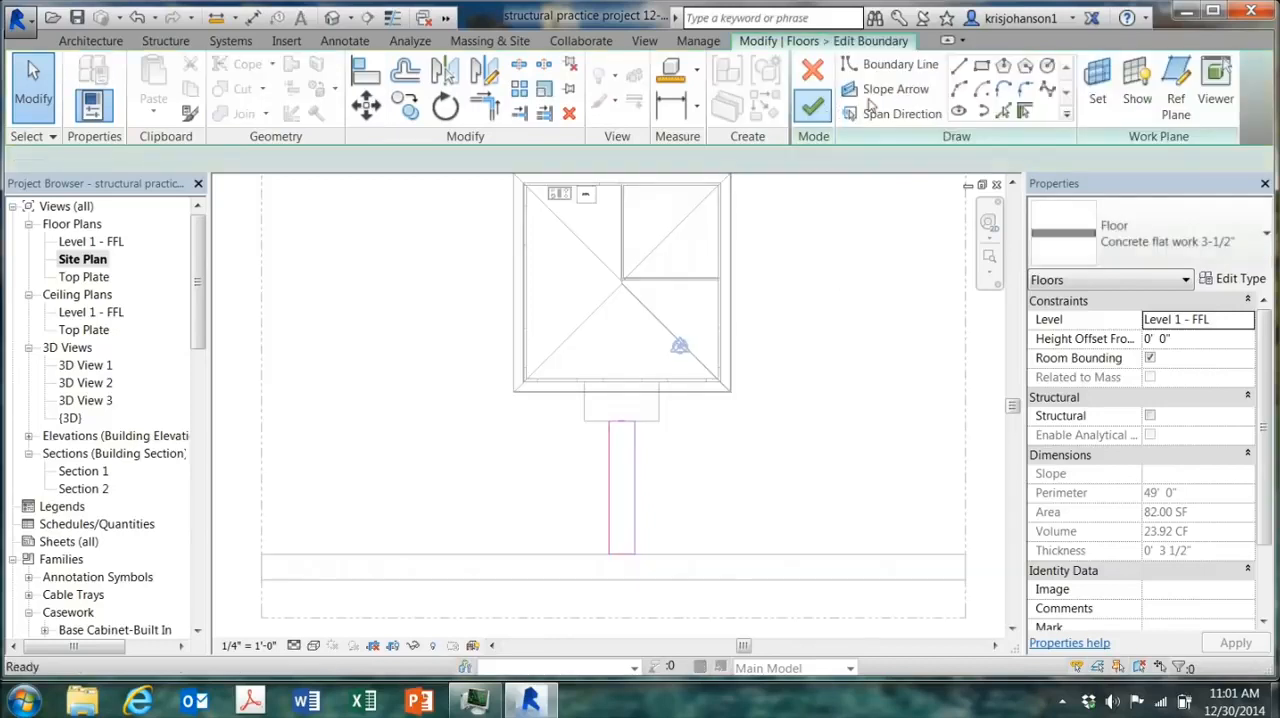
pyautogui.click(886, 93)
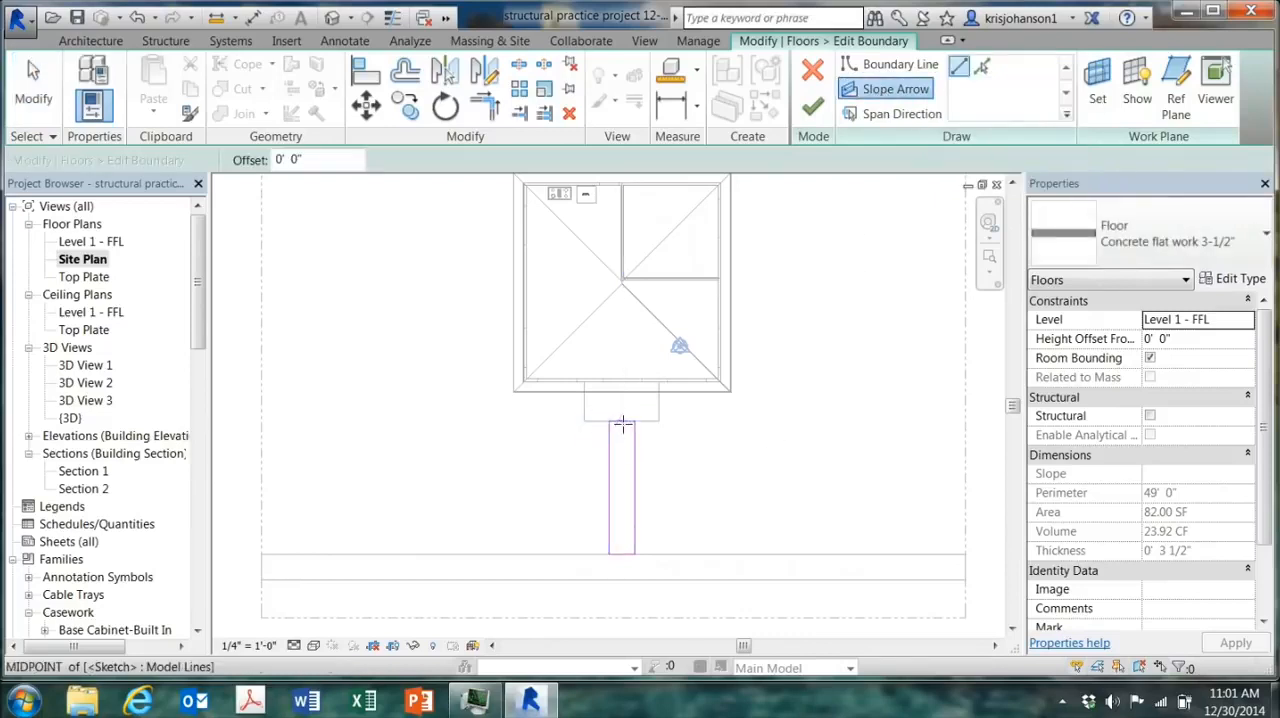
pyautogui.click(622, 422)
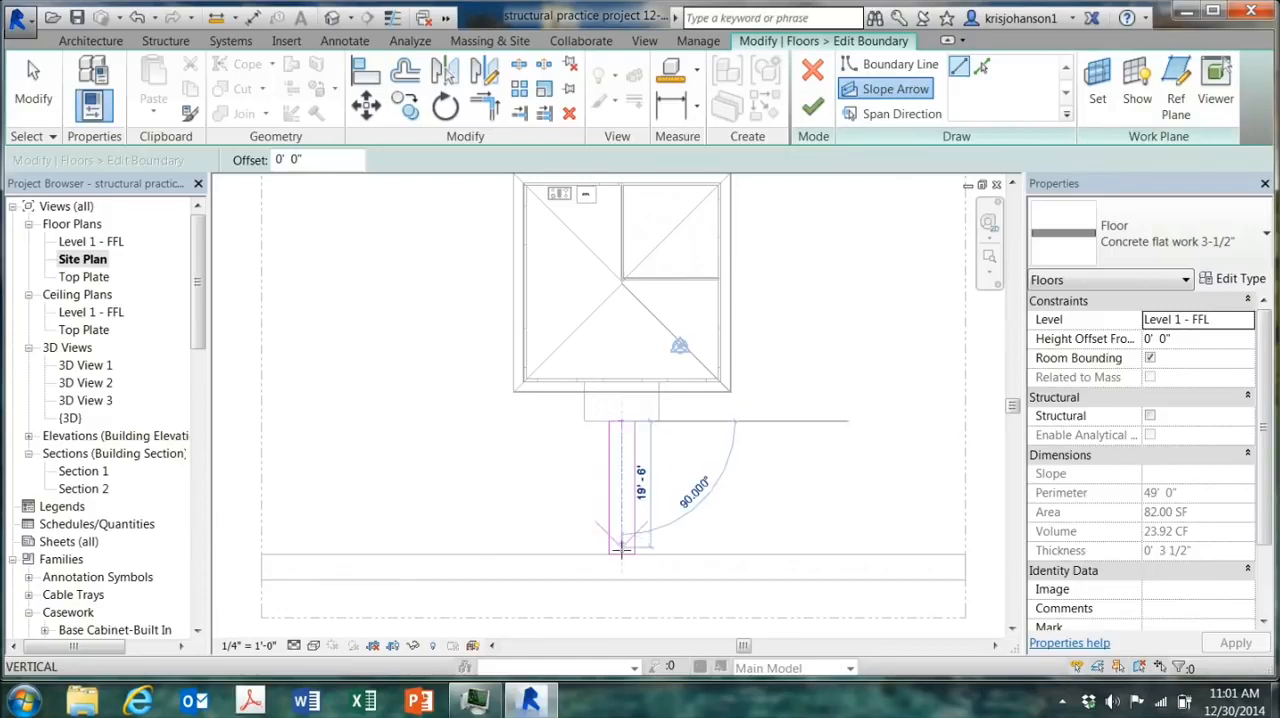
pyautogui.click(621, 547)
pyautogui.press('Escape')
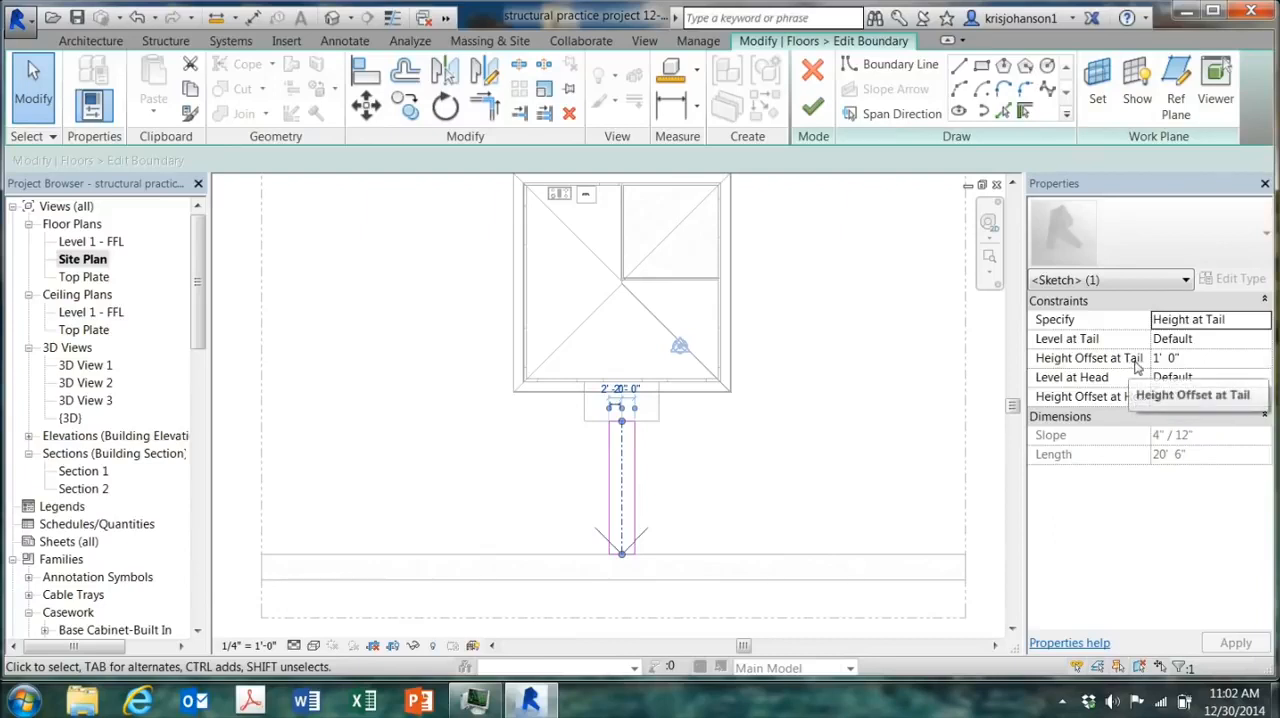
# Step: Set the slope arrow's height offset to 0' at the tail and -1' at the head, and finish the walkway floor
pyautogui.click(1189, 358)
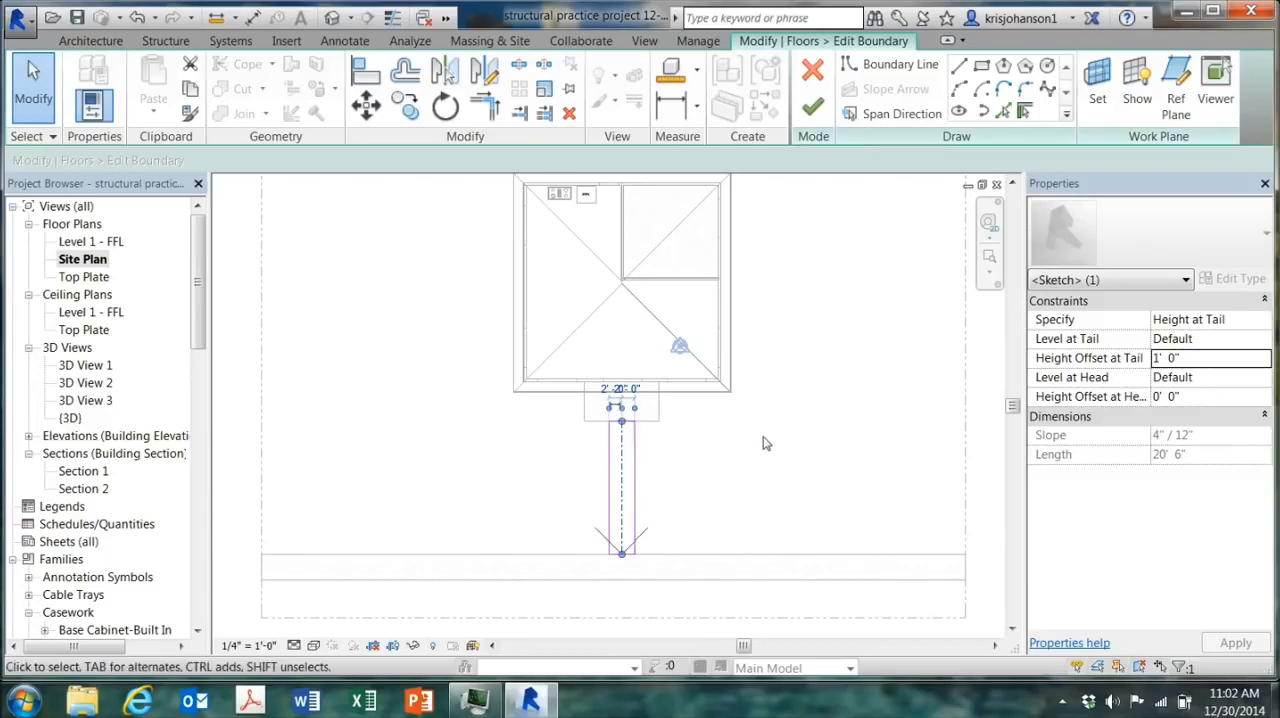
pyautogui.click(1193, 358)
pyautogui.write('0')
pyautogui.click(1195, 397)
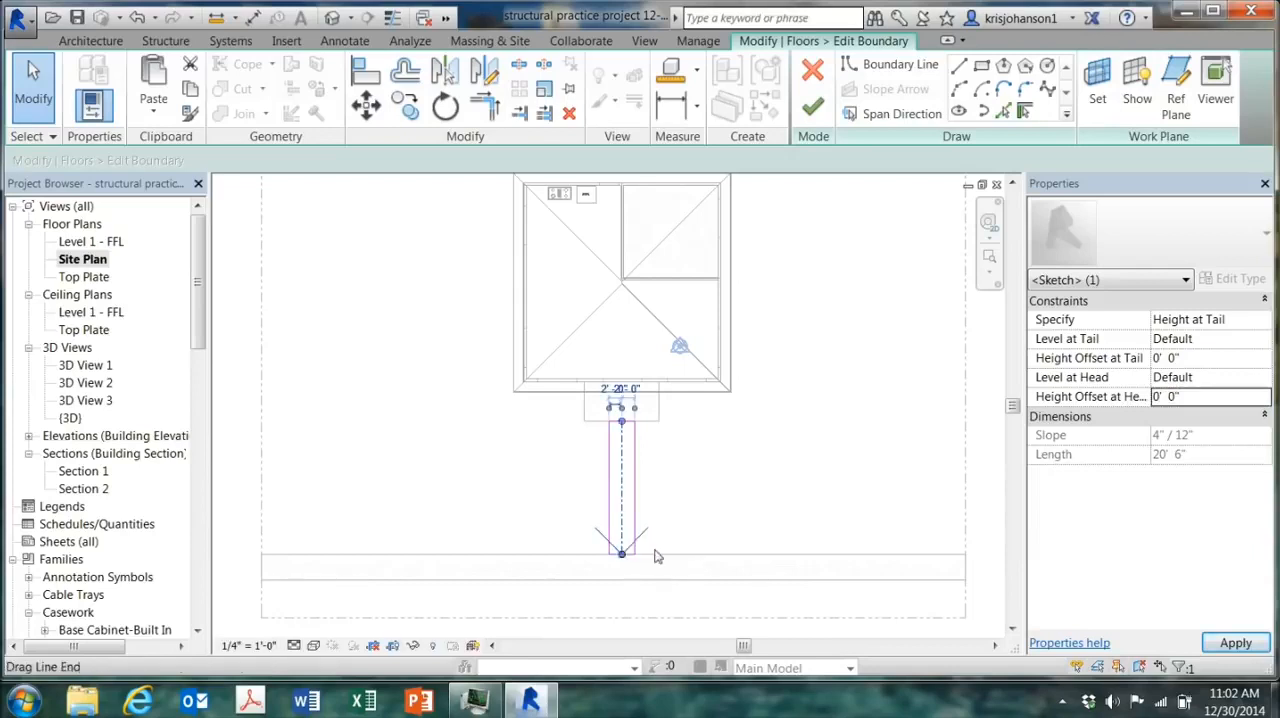
pyautogui.click(1137, 399)
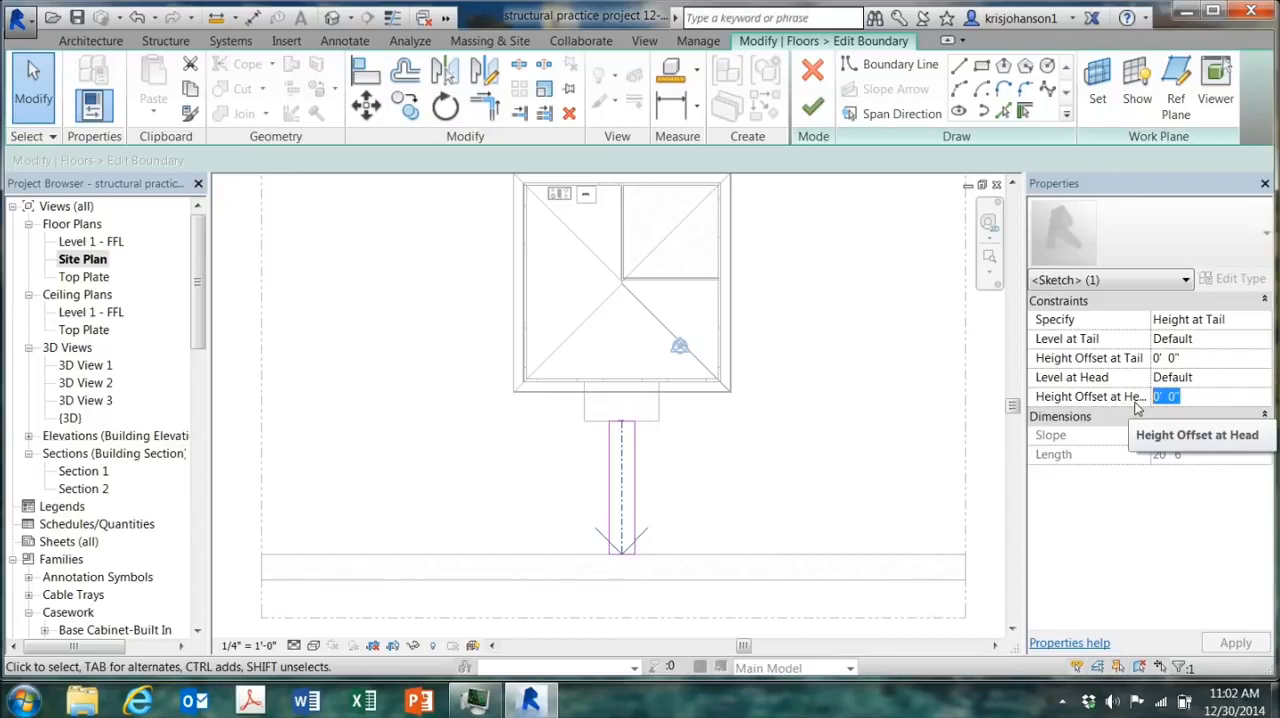
pyautogui.write('-1')
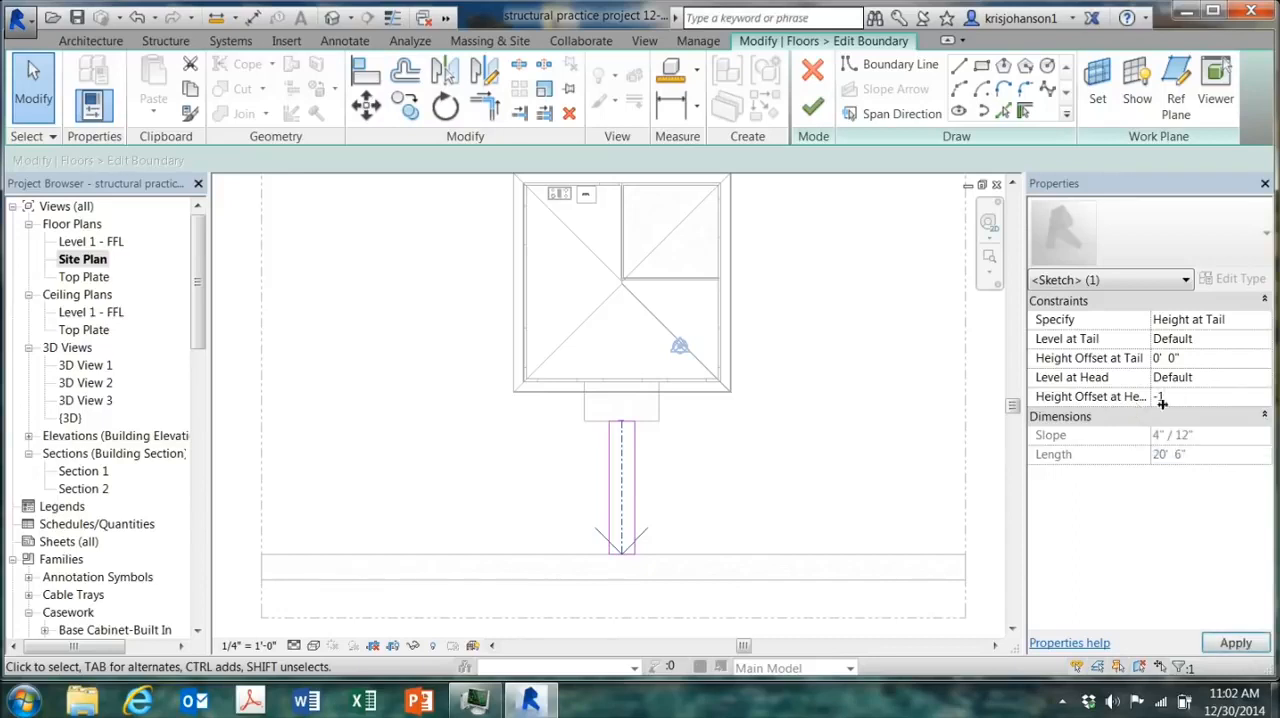
pyautogui.click(1236, 643)
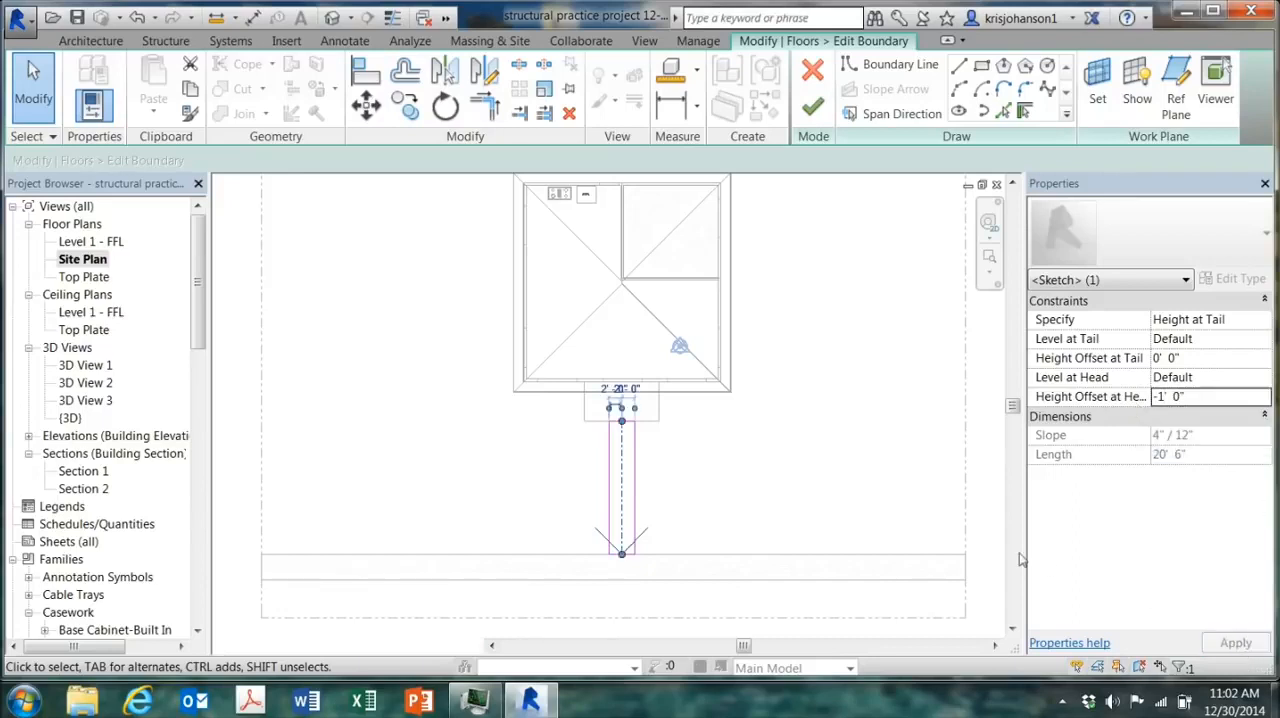
pyautogui.click(813, 106)
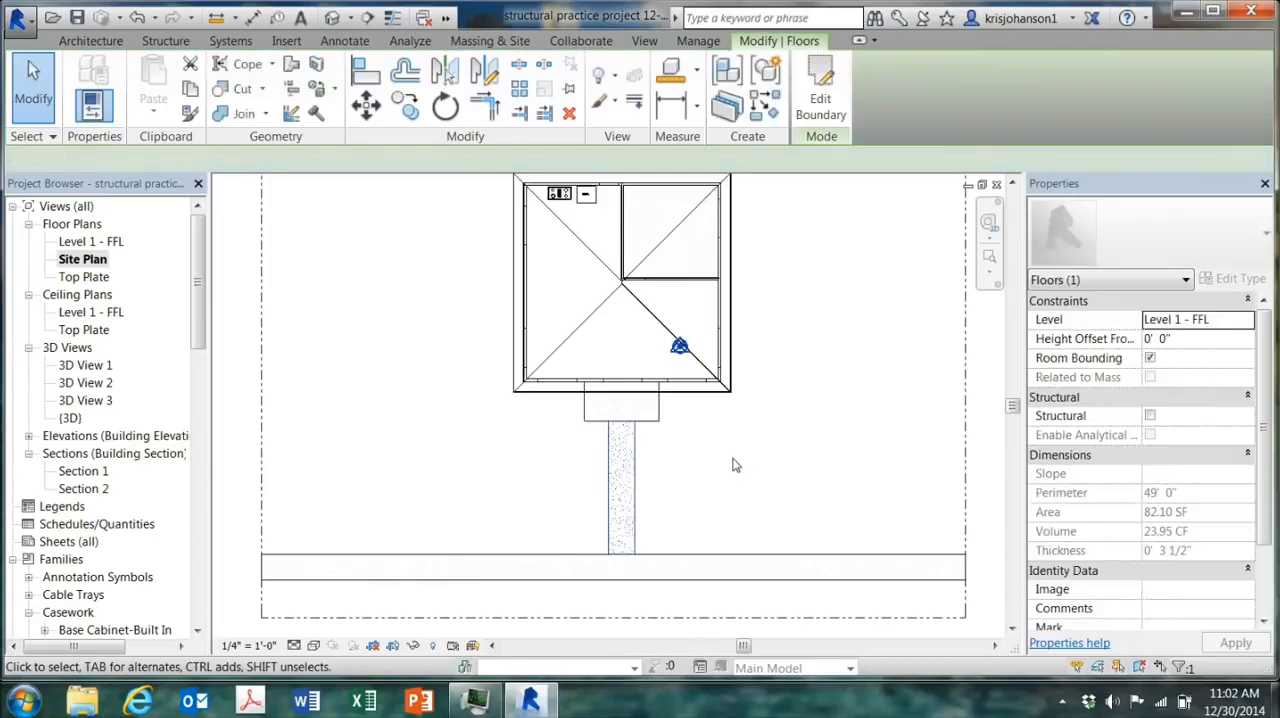
pyautogui.click(733, 472)
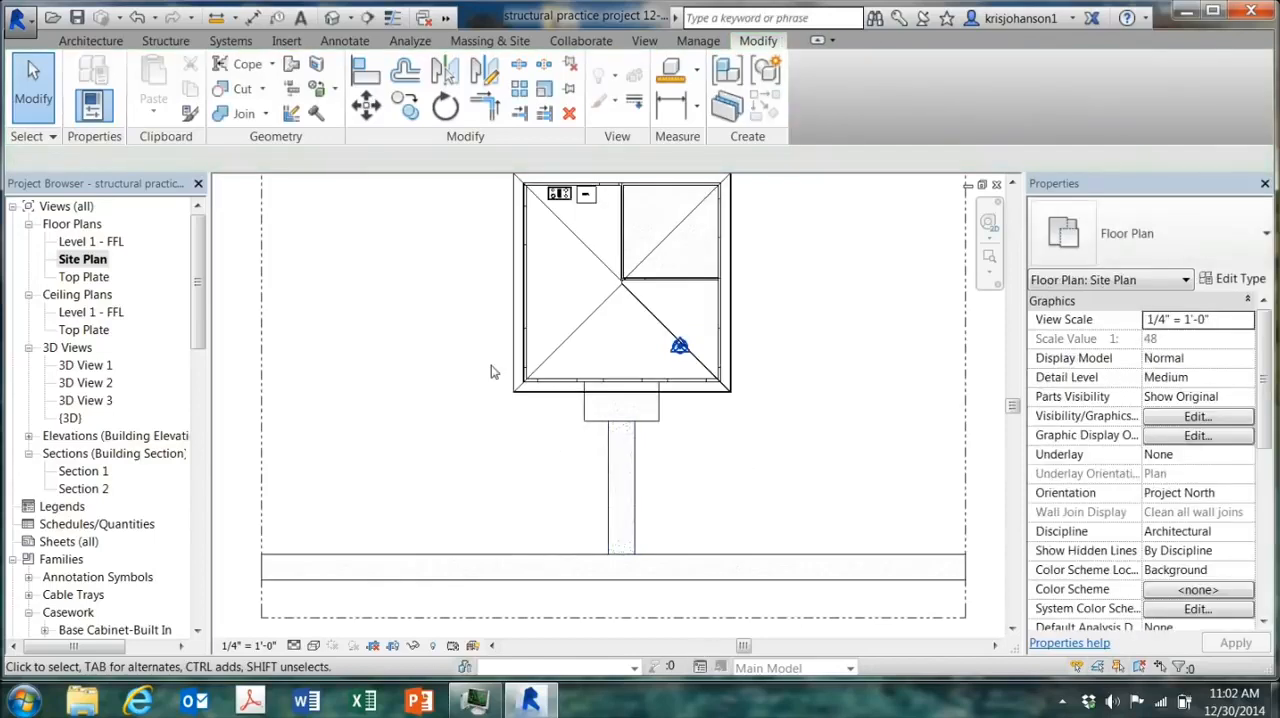
# Step: Examine in the 3D view how the sloped walkway meets the sidewalk
pyautogui.click(333, 17)
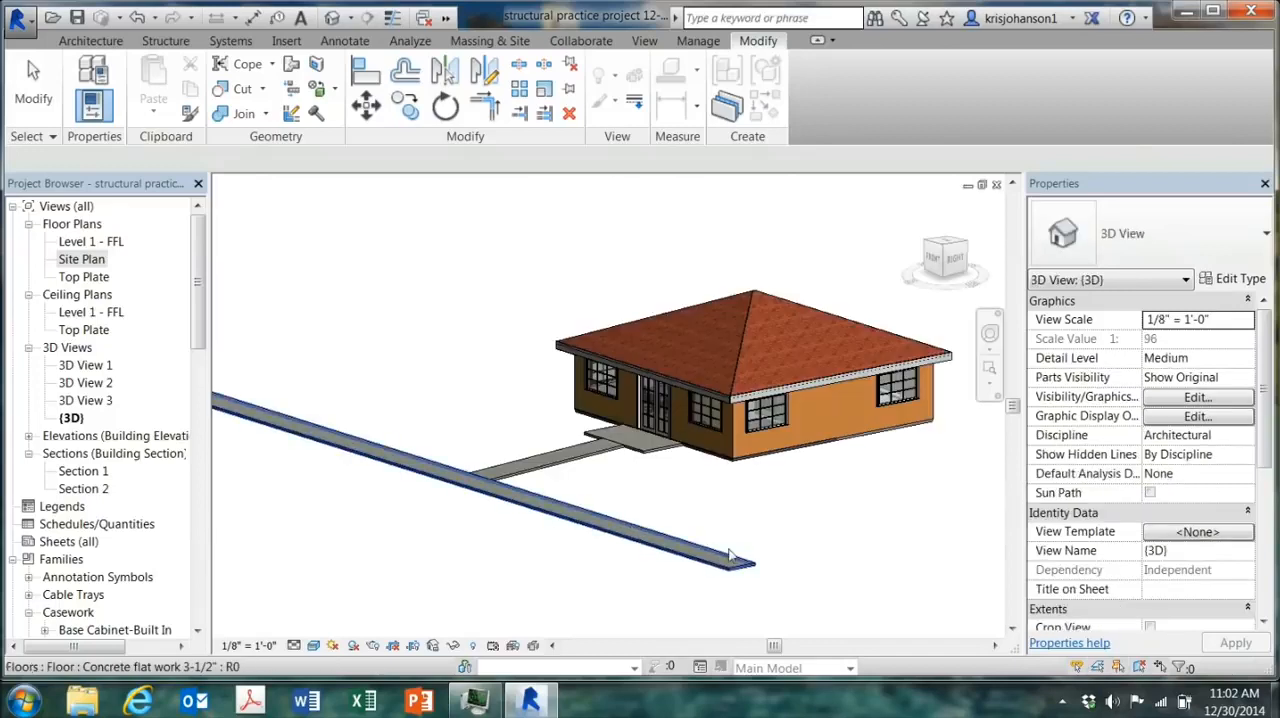
pyautogui.keyDown('shift'); pyautogui.moveTo(748, 540); pyautogui.dragTo(628, 485, button='middle'); pyautogui.keyUp('shift')
pyautogui.scroll(3, 570, 458)
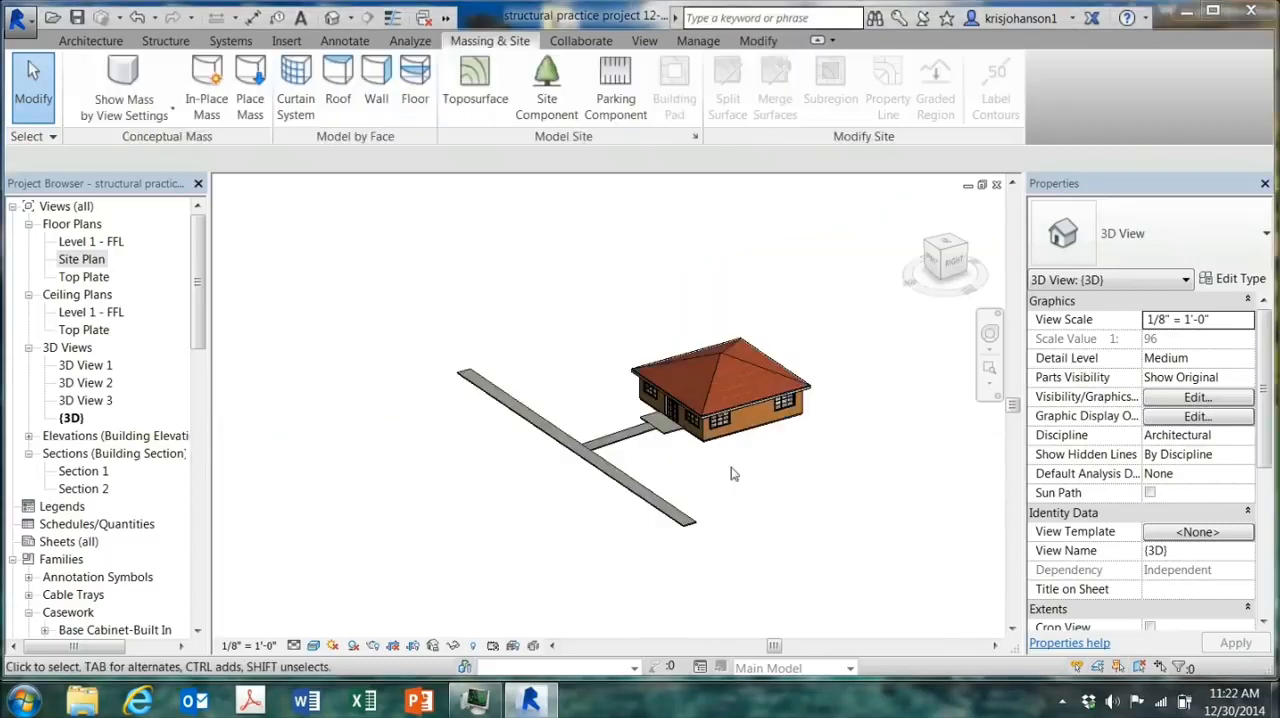
pyautogui.scroll(4, 730, 472)
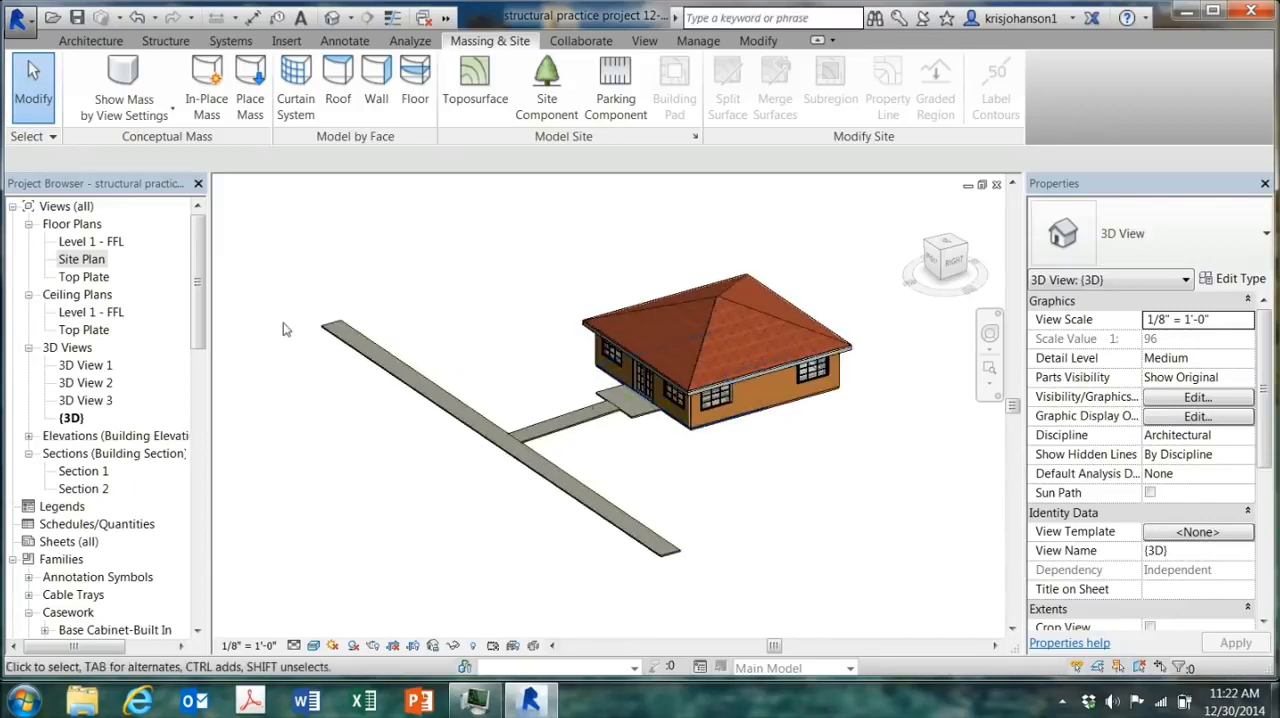
# Step: Start a toposurface in the Site Plan and place points at 15' absolute elevation on the two rear corners of the property line
pyautogui.click(85, 262)
pyautogui.doubleClick(86, 264)
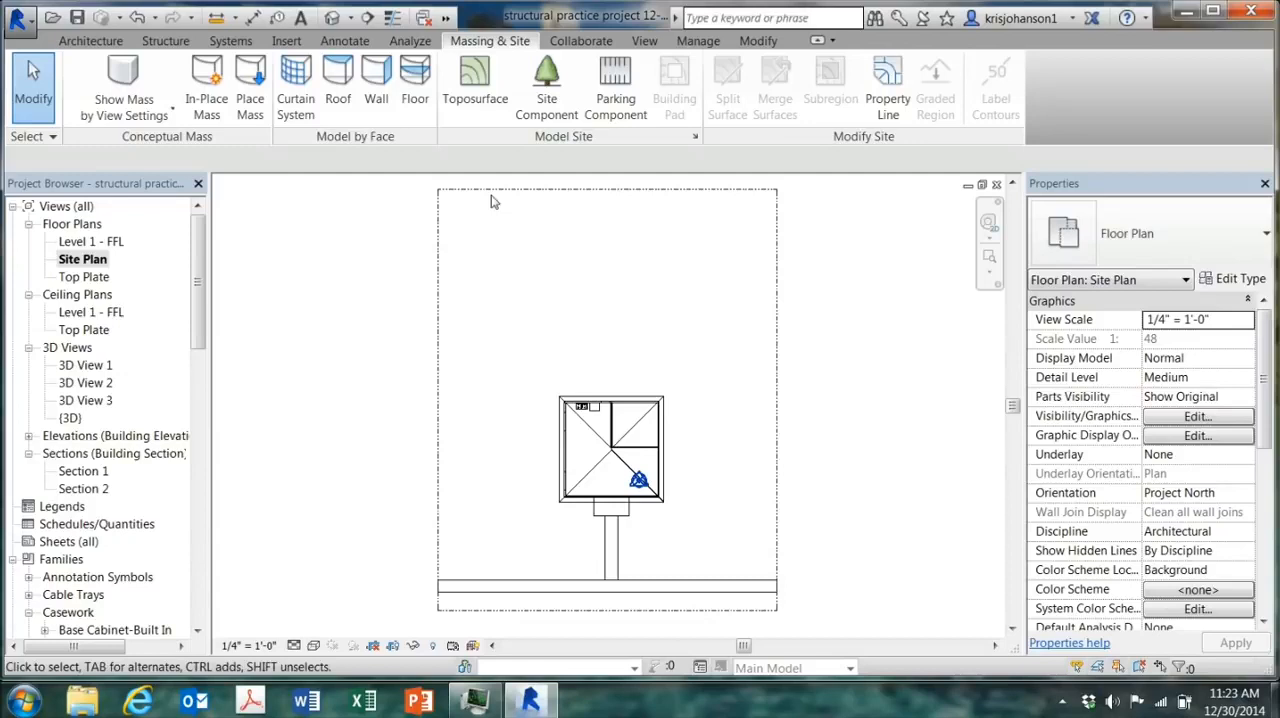
pyautogui.click(487, 80)
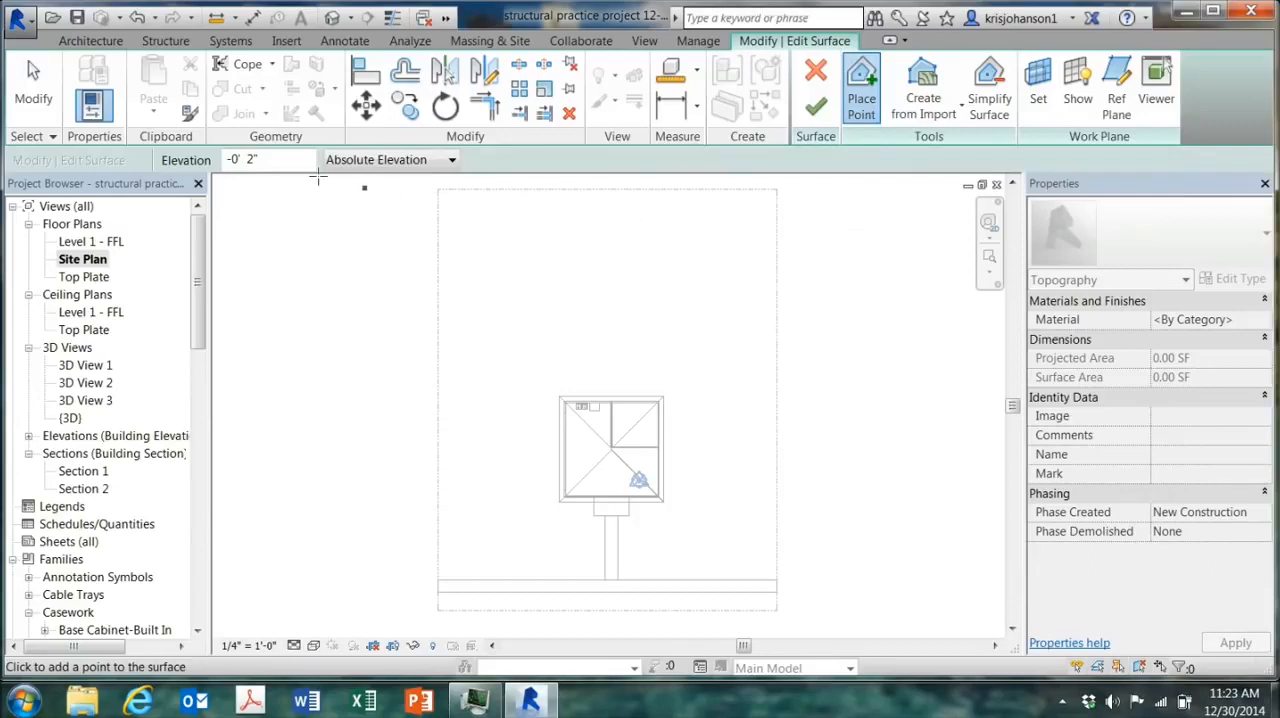
pyautogui.moveTo(267, 160); pyautogui.dragTo(221, 168)
pyautogui.write('15')
pyautogui.click(436, 190)
pyautogui.click(634, 197)
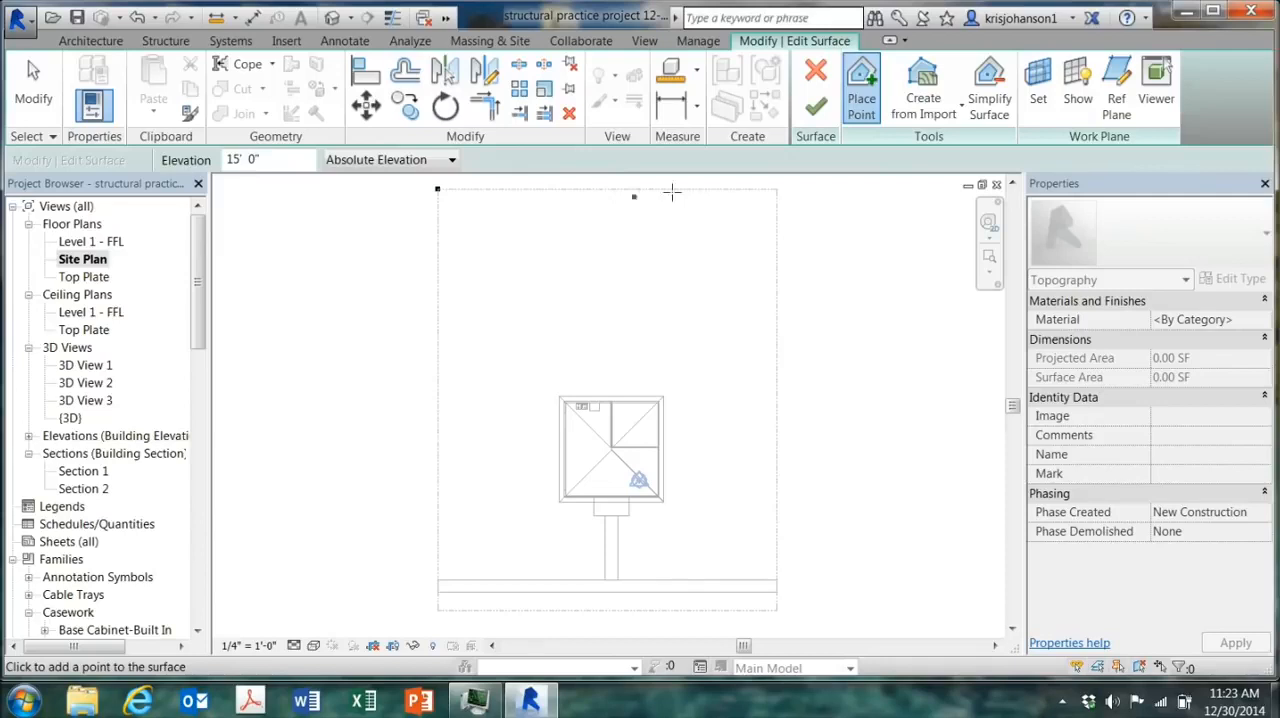
pyautogui.click(776, 189)
# Step: Set the point elevation to -1' 2" and place points on the two front corners of the property line
pyautogui.click(533, 223)
pyautogui.moveTo(262, 160); pyautogui.dragTo(218, 172)
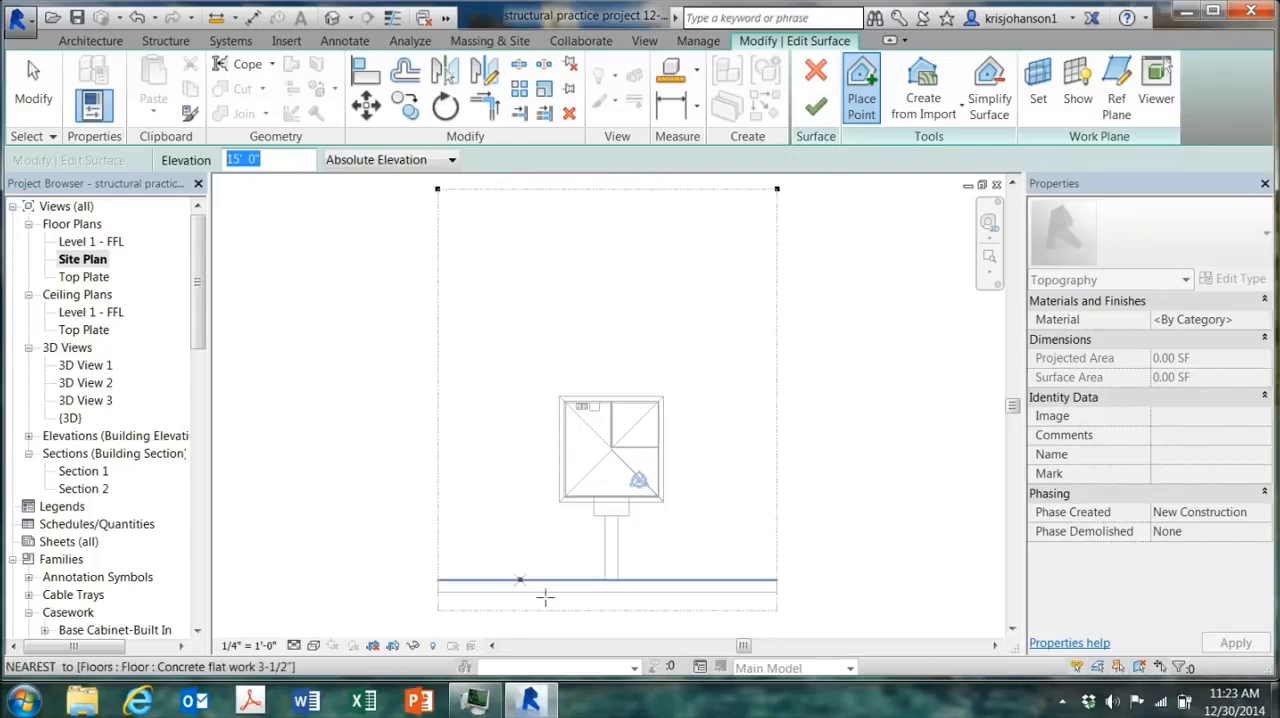
pyautogui.click(419, 417)
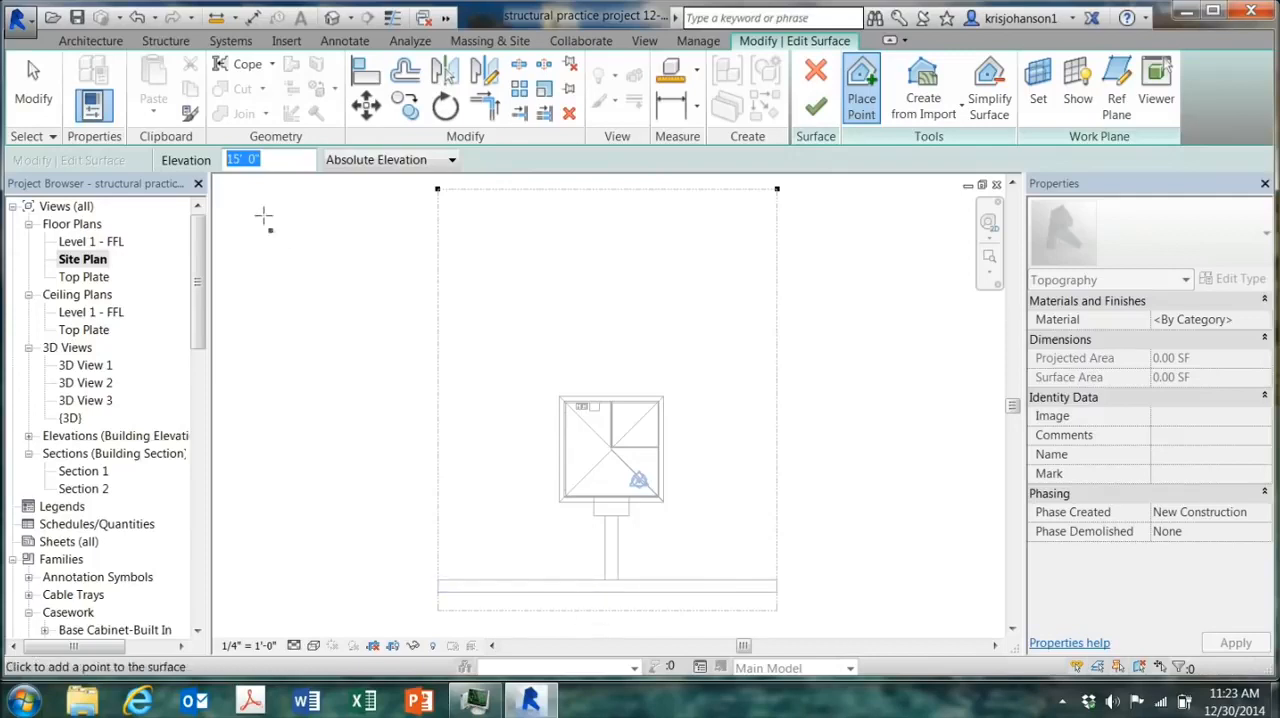
pyautogui.press('BackSpace')
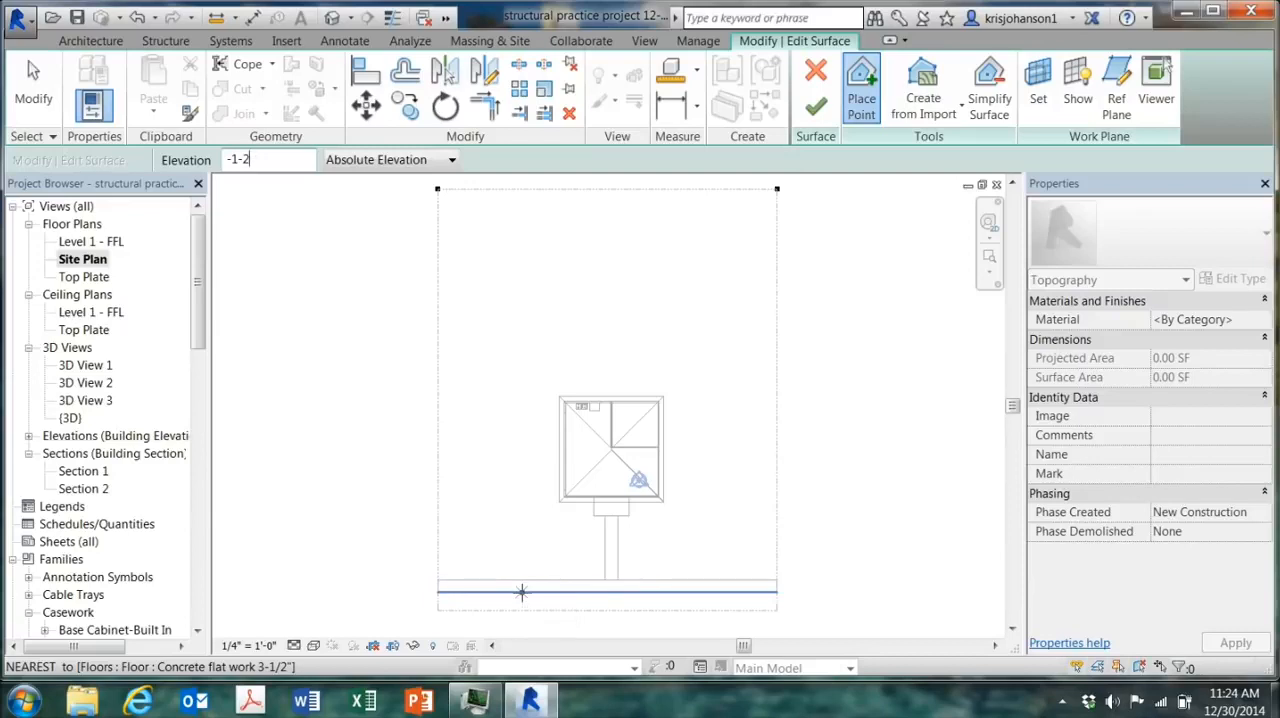
pyautogui.click(438, 611)
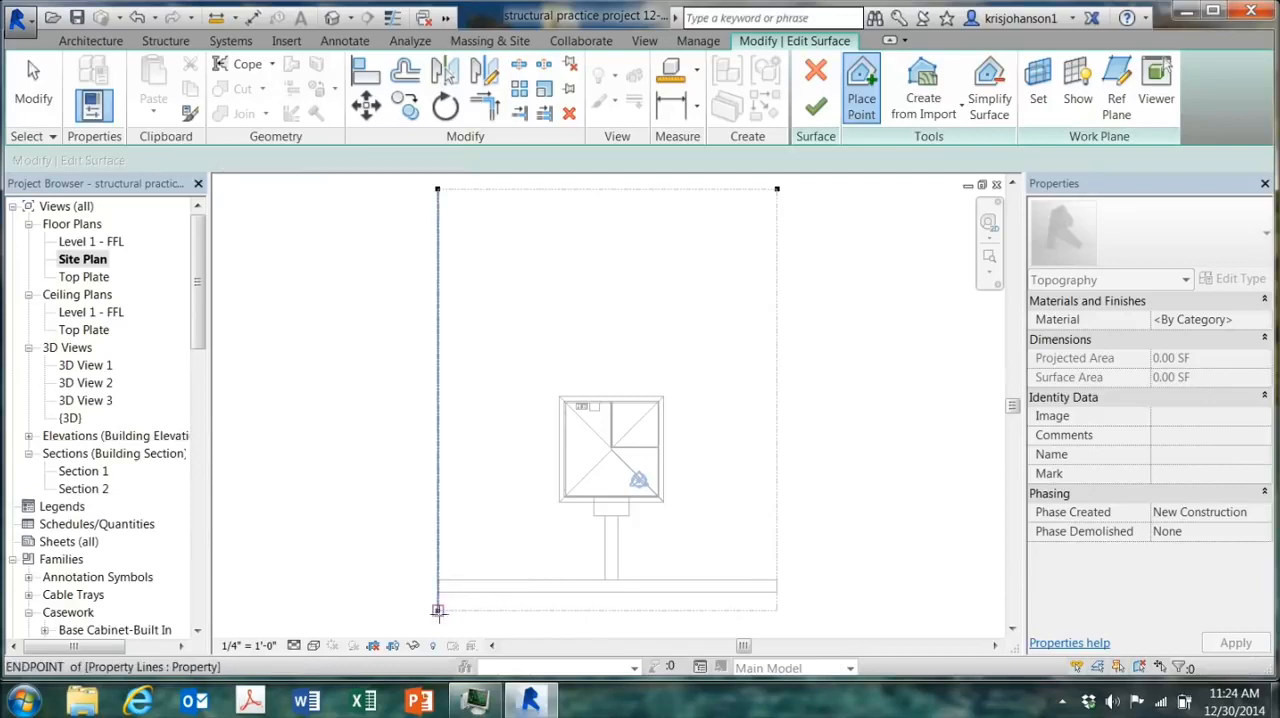
pyautogui.click(776, 610)
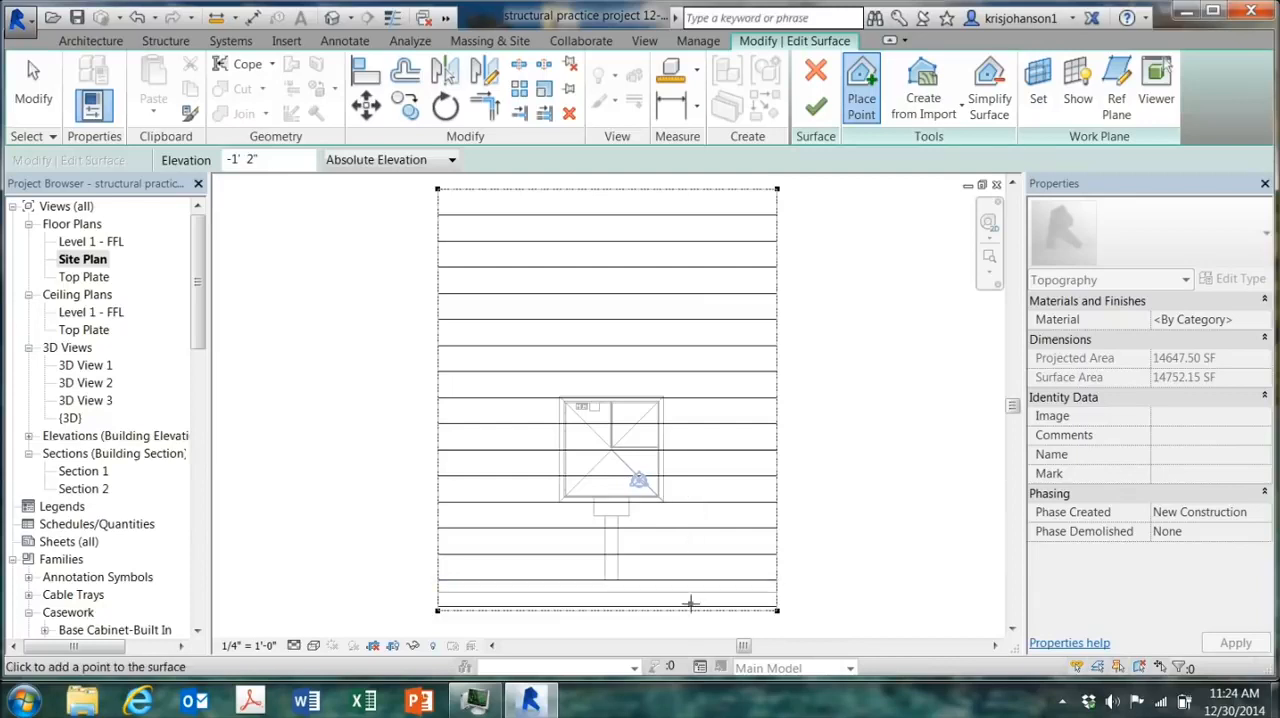
# Step: Add a -1' 2" point on each side property line, just on the house side of the sidewalk
pyautogui.click(681, 344)
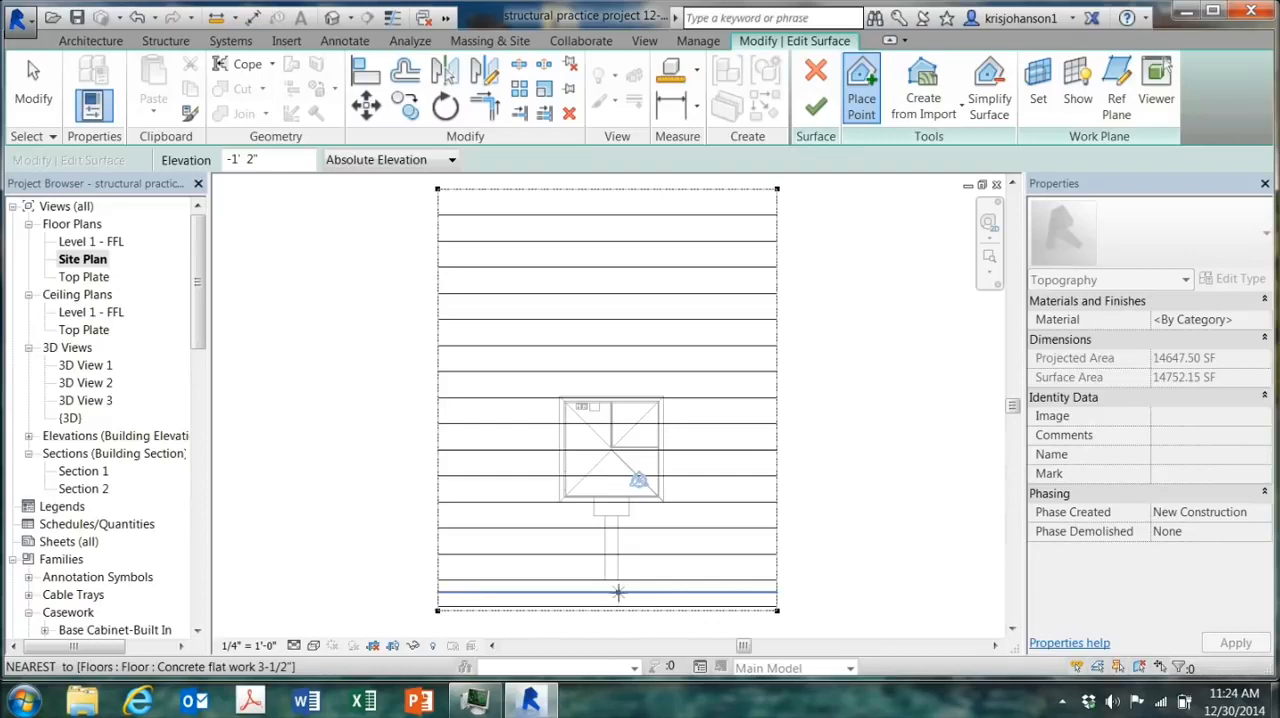
pyautogui.click(438, 570)
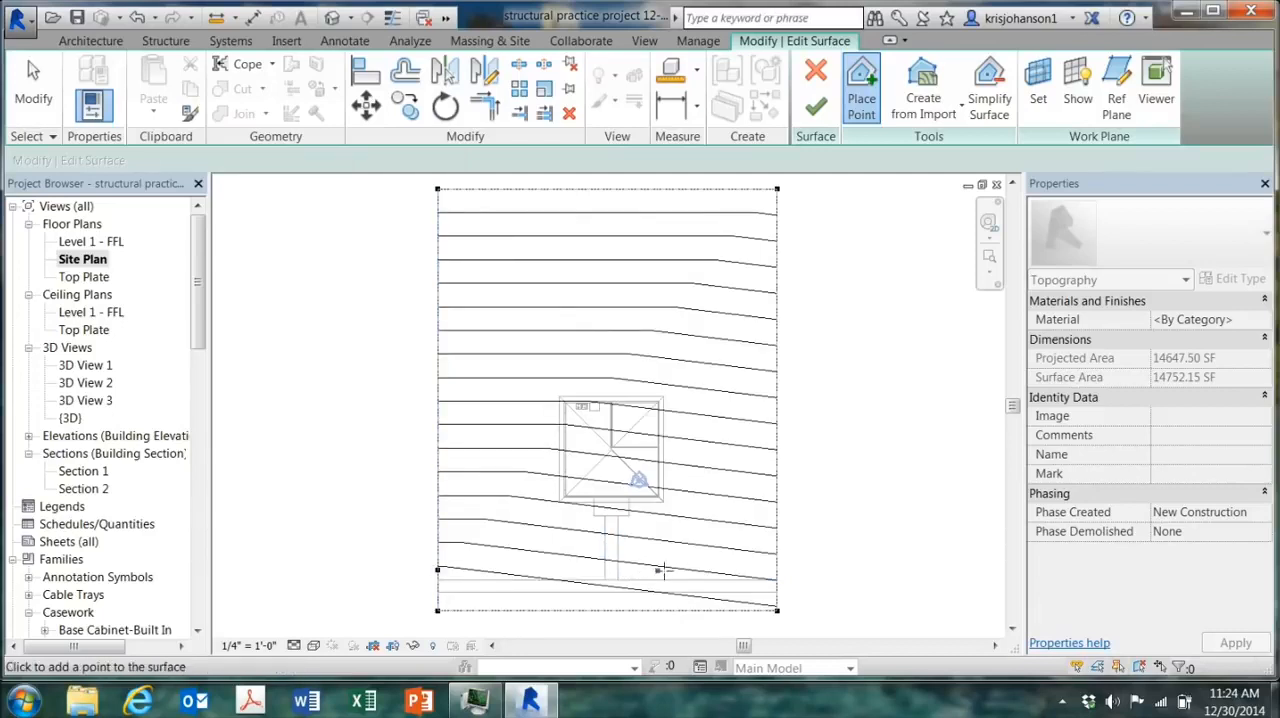
pyautogui.click(768, 572)
pyautogui.click(775, 571)
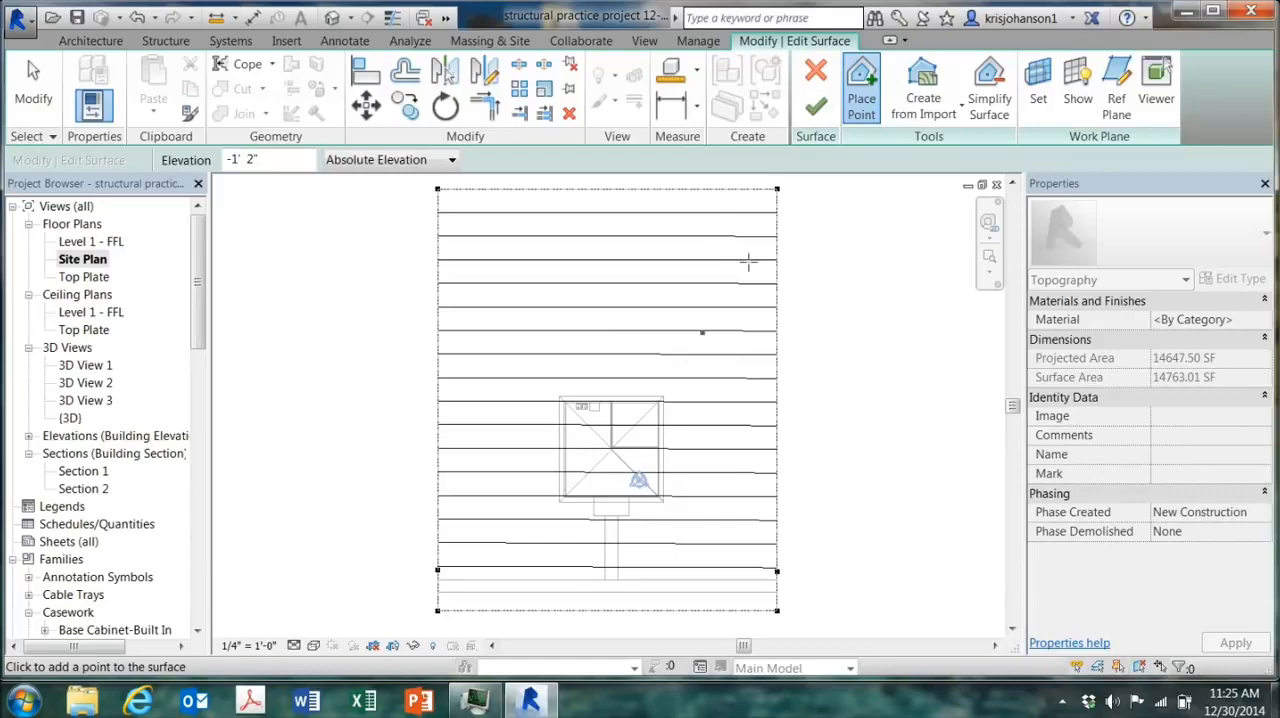
# Step: Finish the toposurface and check in the 3D view how it meets the house and concrete work
pyautogui.click(816, 108)
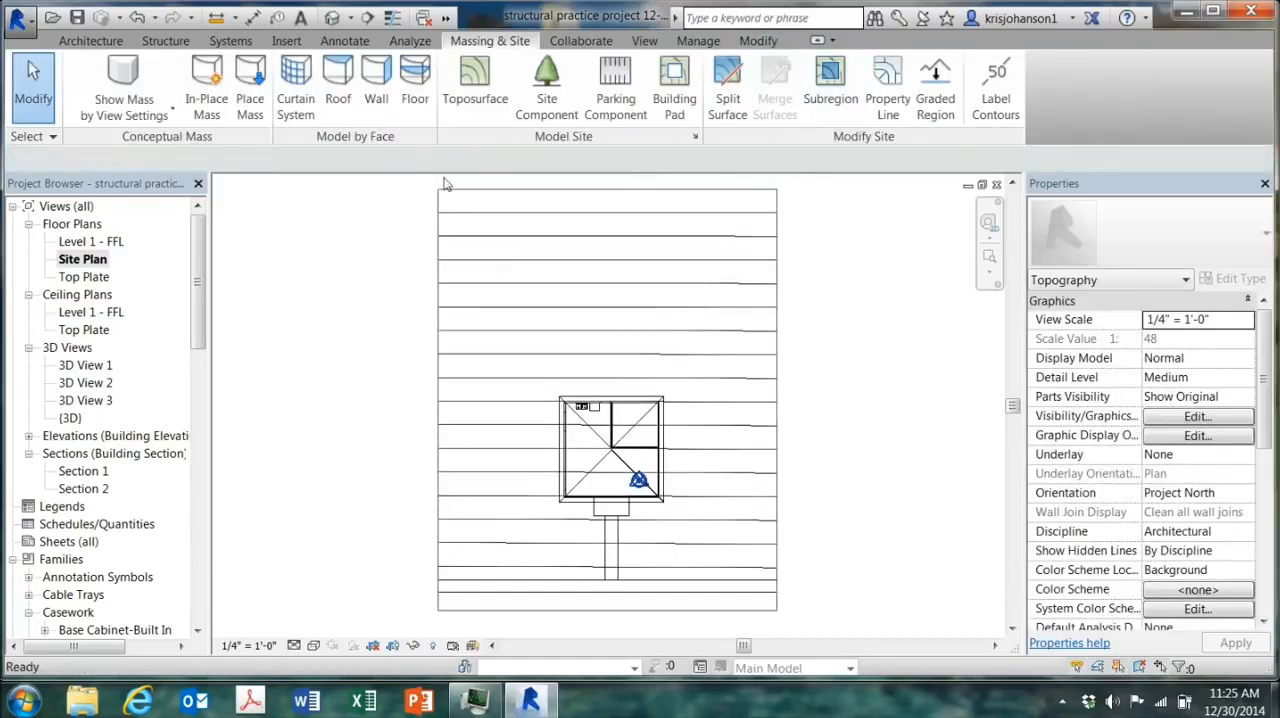
pyautogui.click(332, 18)
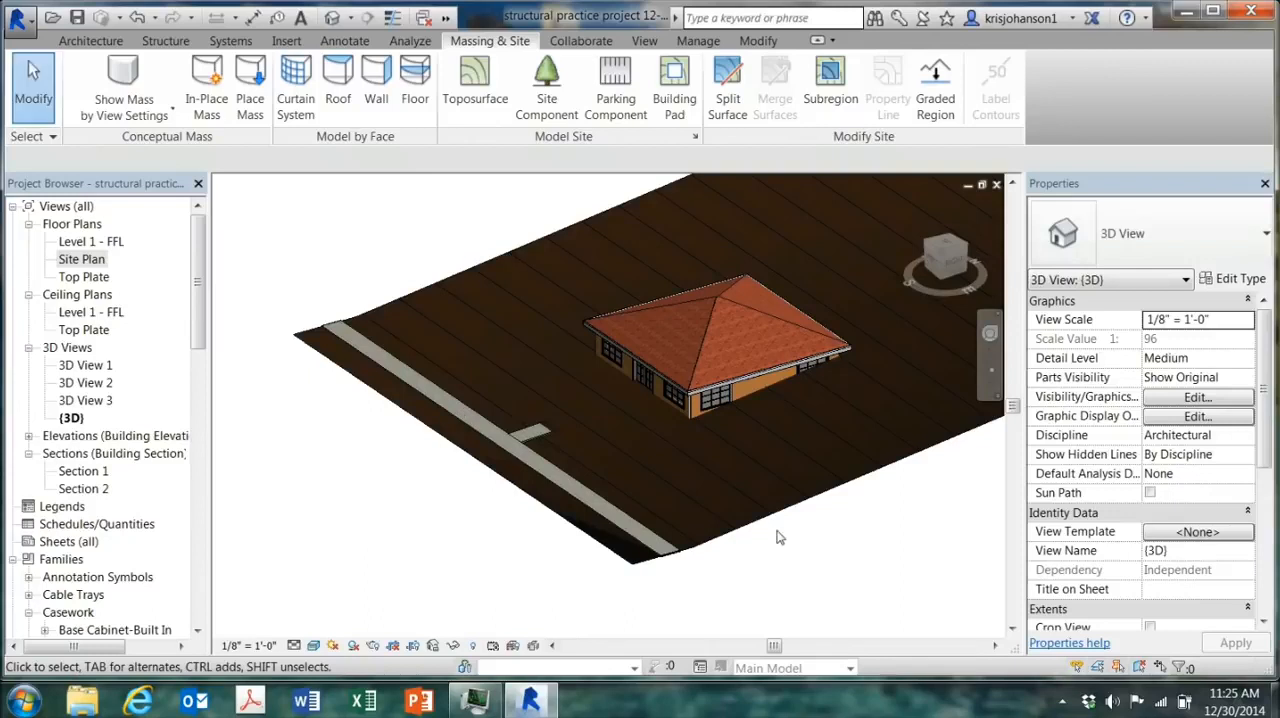
pyautogui.click(989, 335)
pyautogui.moveTo(779, 429); pyautogui.dragTo(680, 462)
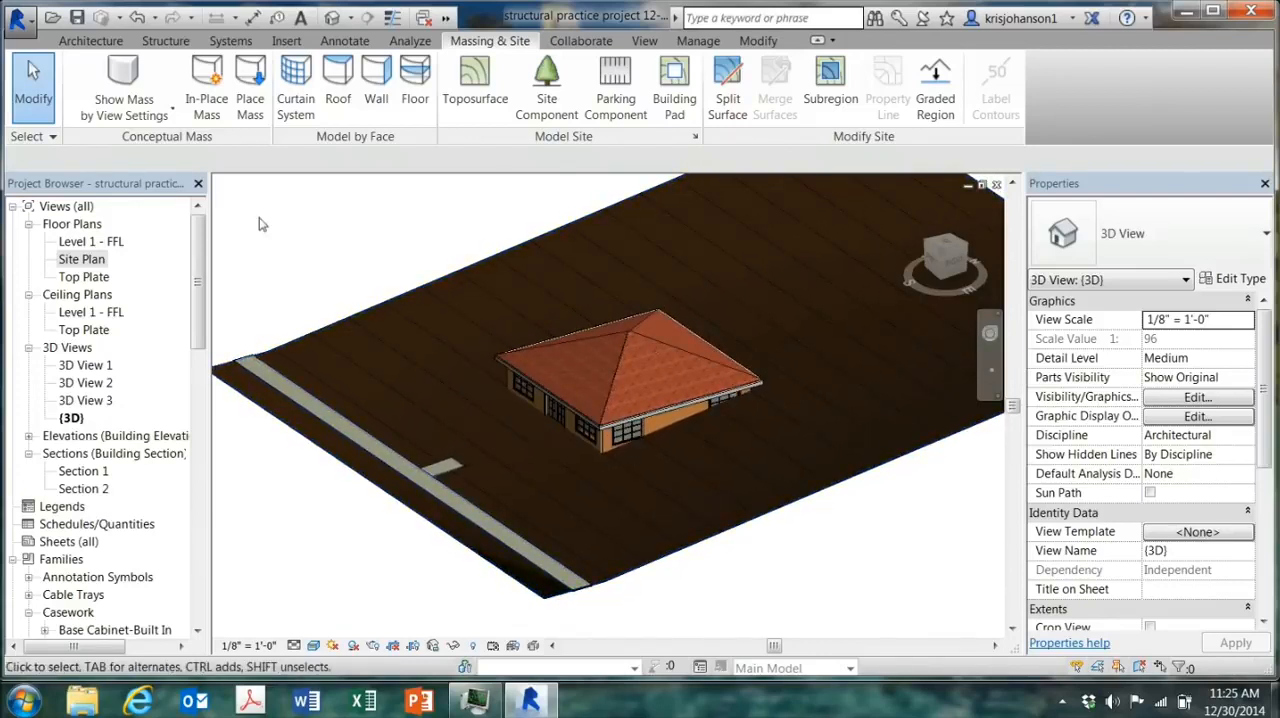
# Step: Edit the toposurface in the Site Plan, placing -0' 2" points on both side property lines and the entry slab's two front corners
pyautogui.doubleClick(98, 260)
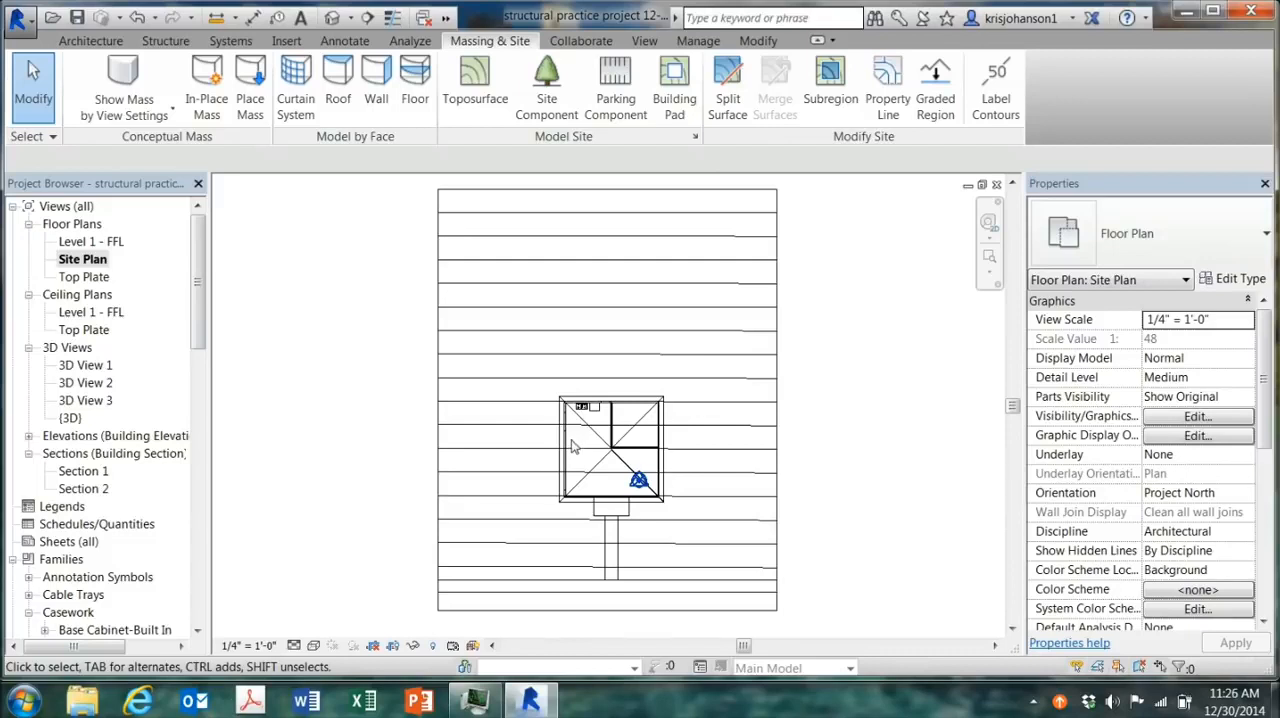
pyautogui.click(456, 334)
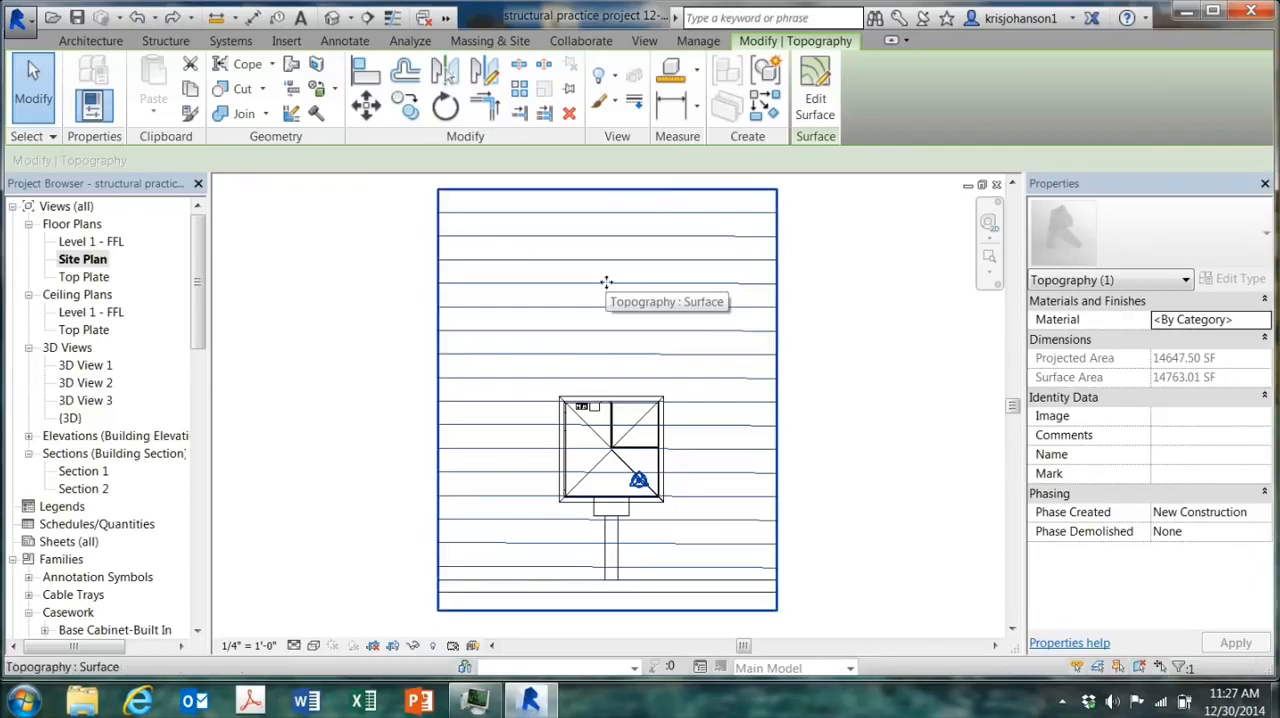
pyautogui.click(815, 95)
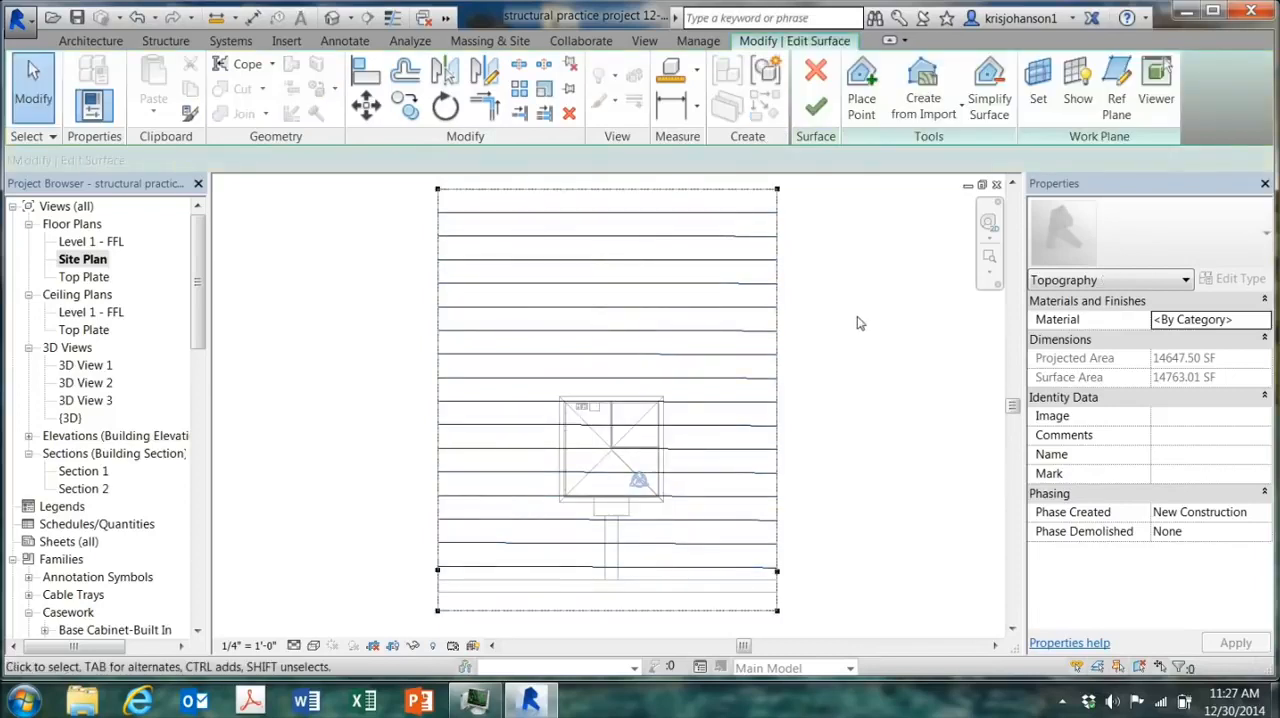
pyautogui.click(861, 100)
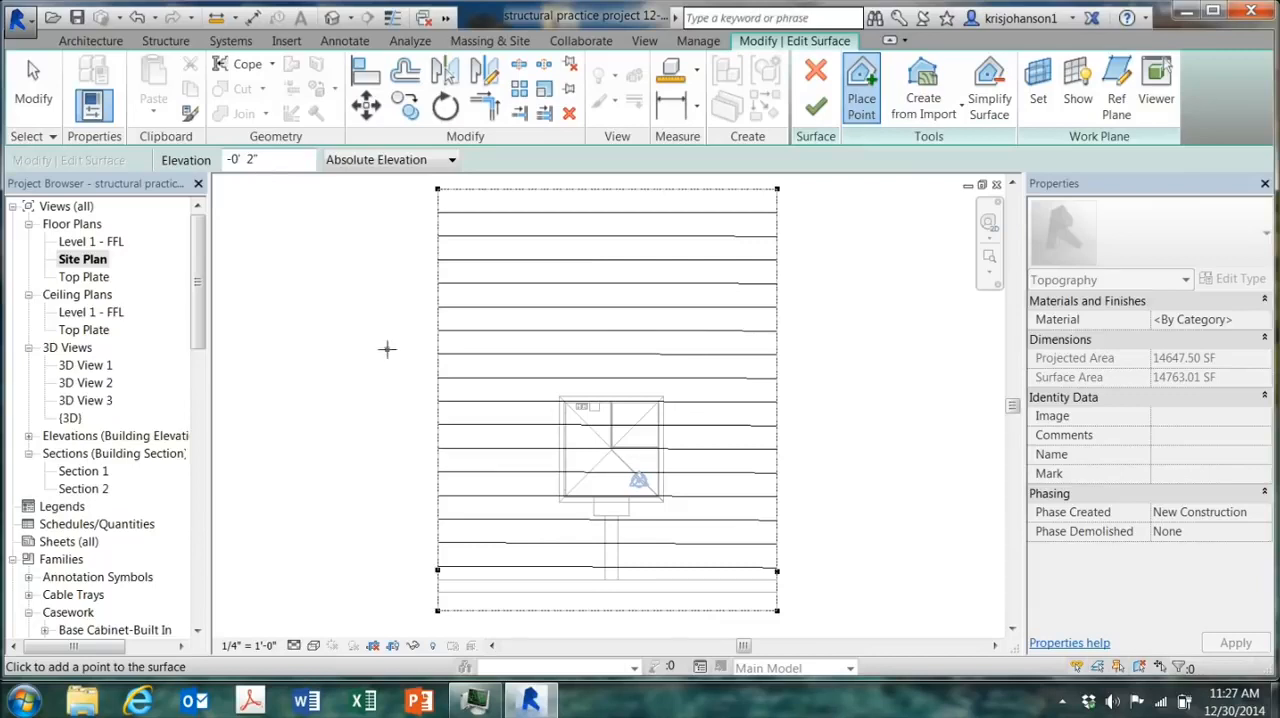
pyautogui.click(437, 530)
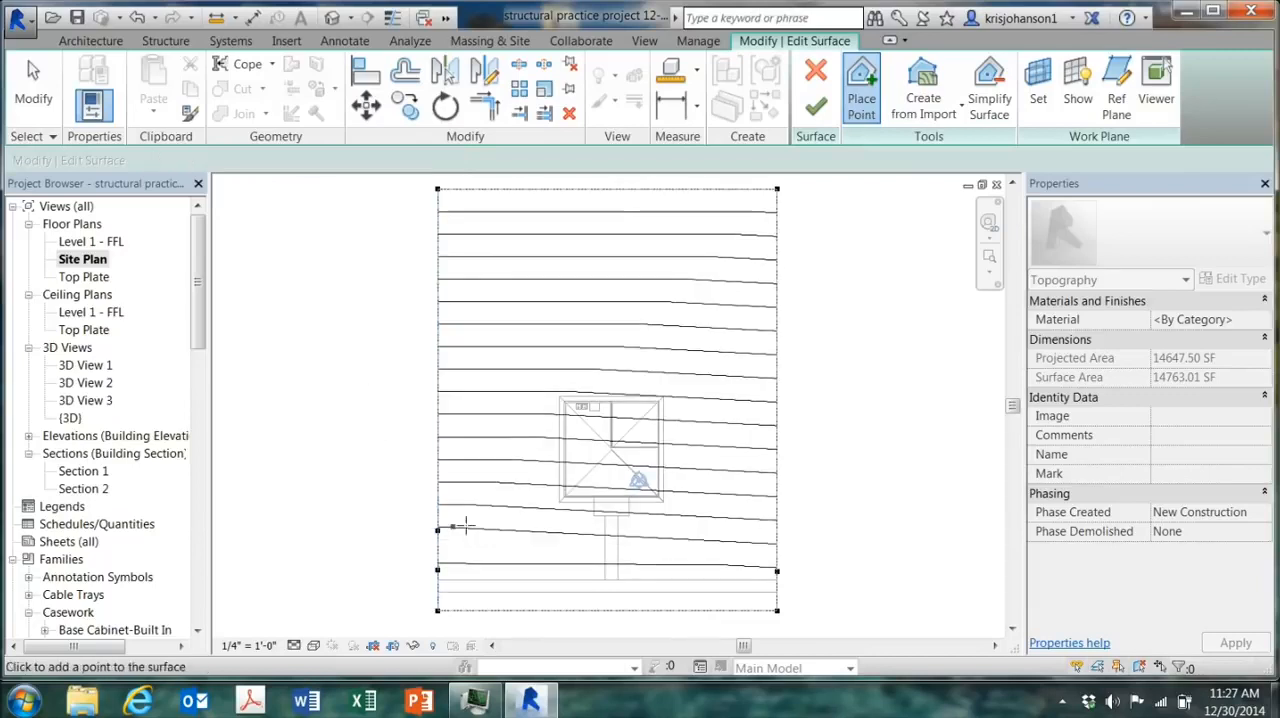
pyautogui.click(593, 516)
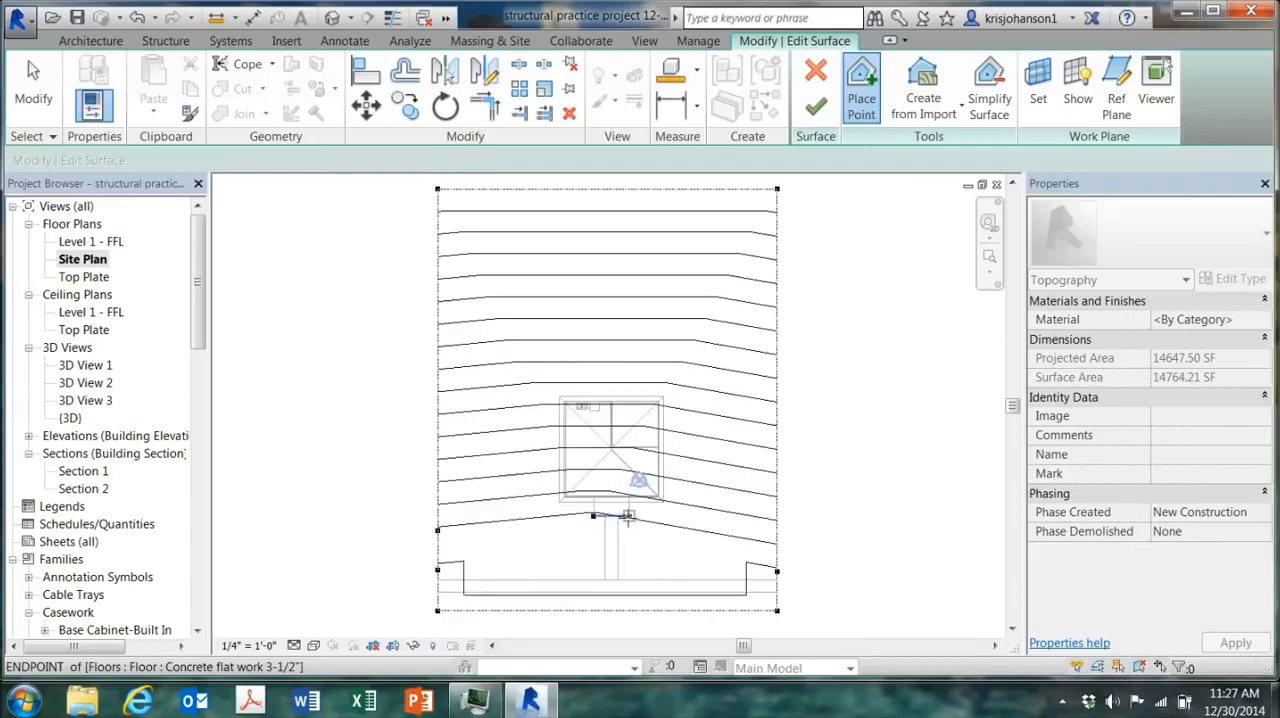
pyautogui.click(628, 516)
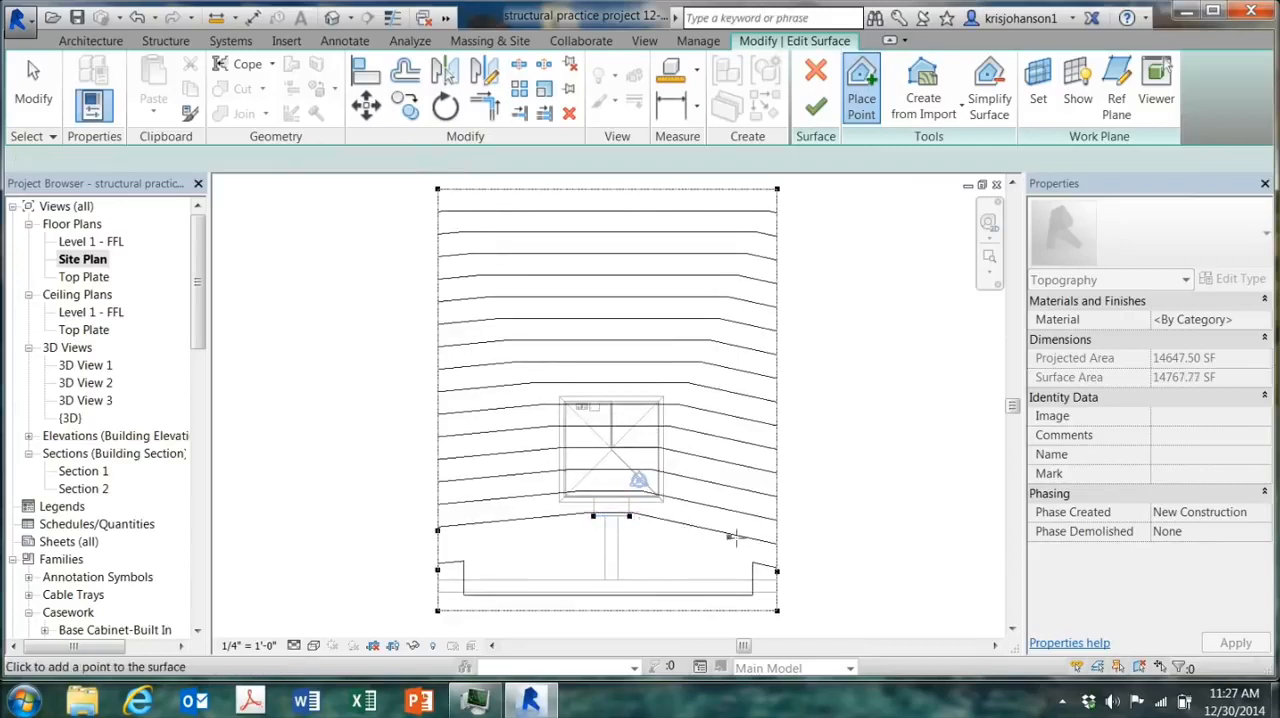
pyautogui.click(777, 542)
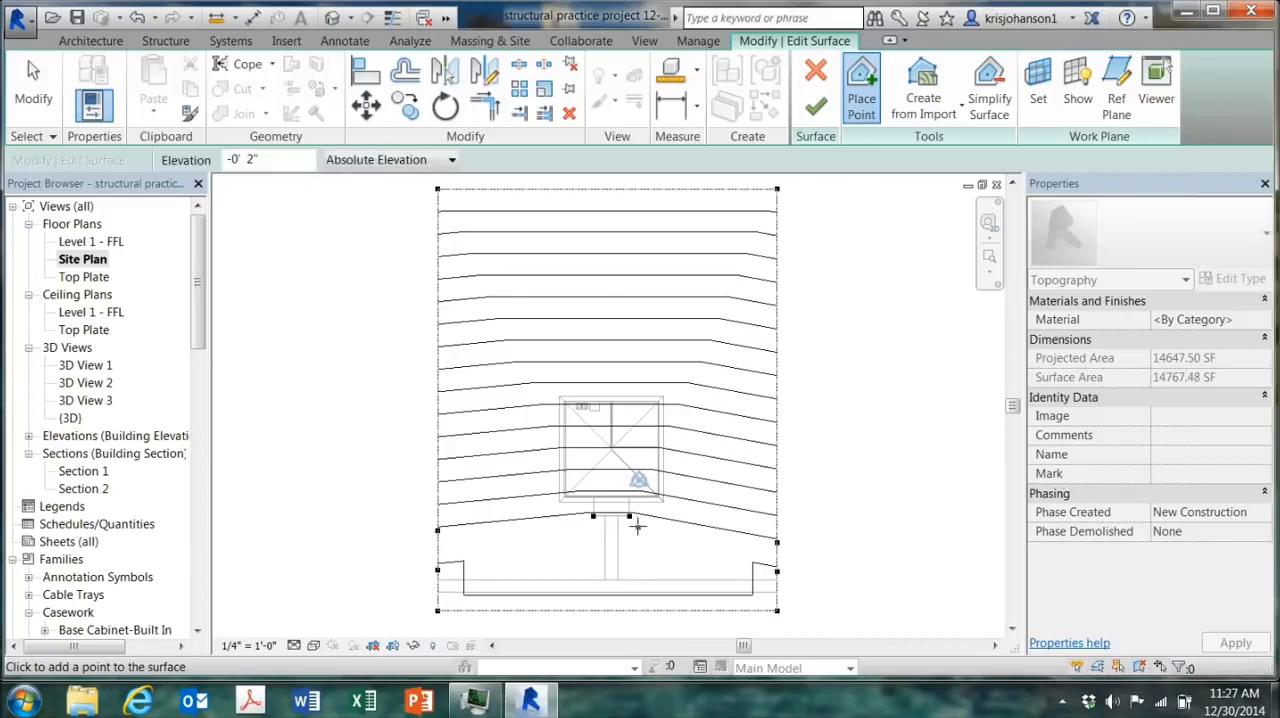
# Step: Place a row of -0' 2" points behind the house, running from one side property line to the other
pyautogui.click(437, 375)
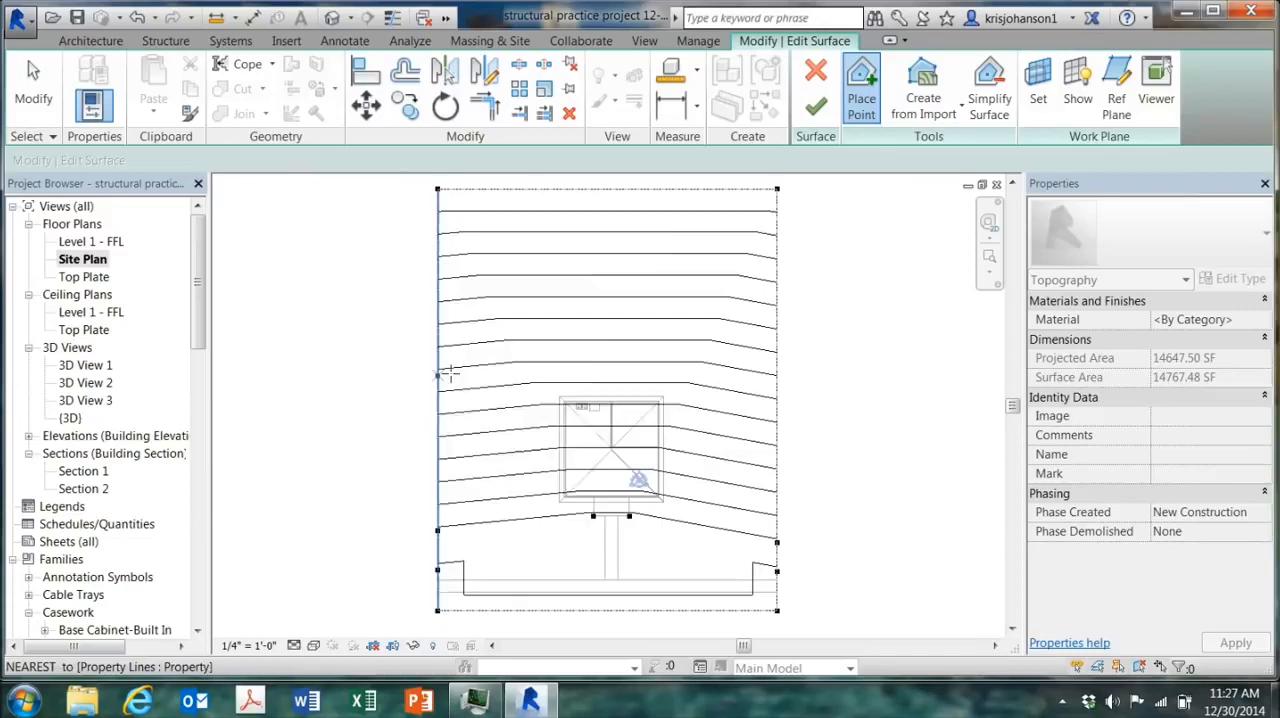
pyautogui.click(566, 360)
pyautogui.click(636, 357)
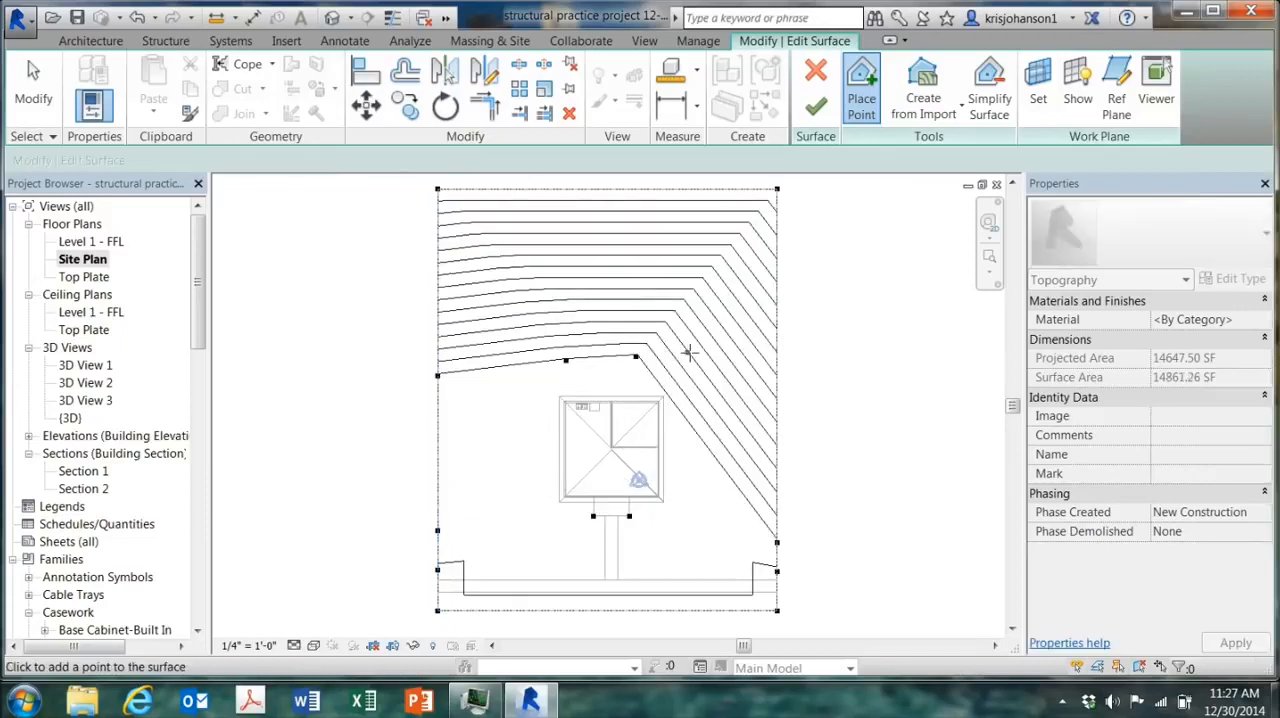
pyautogui.click(689, 352)
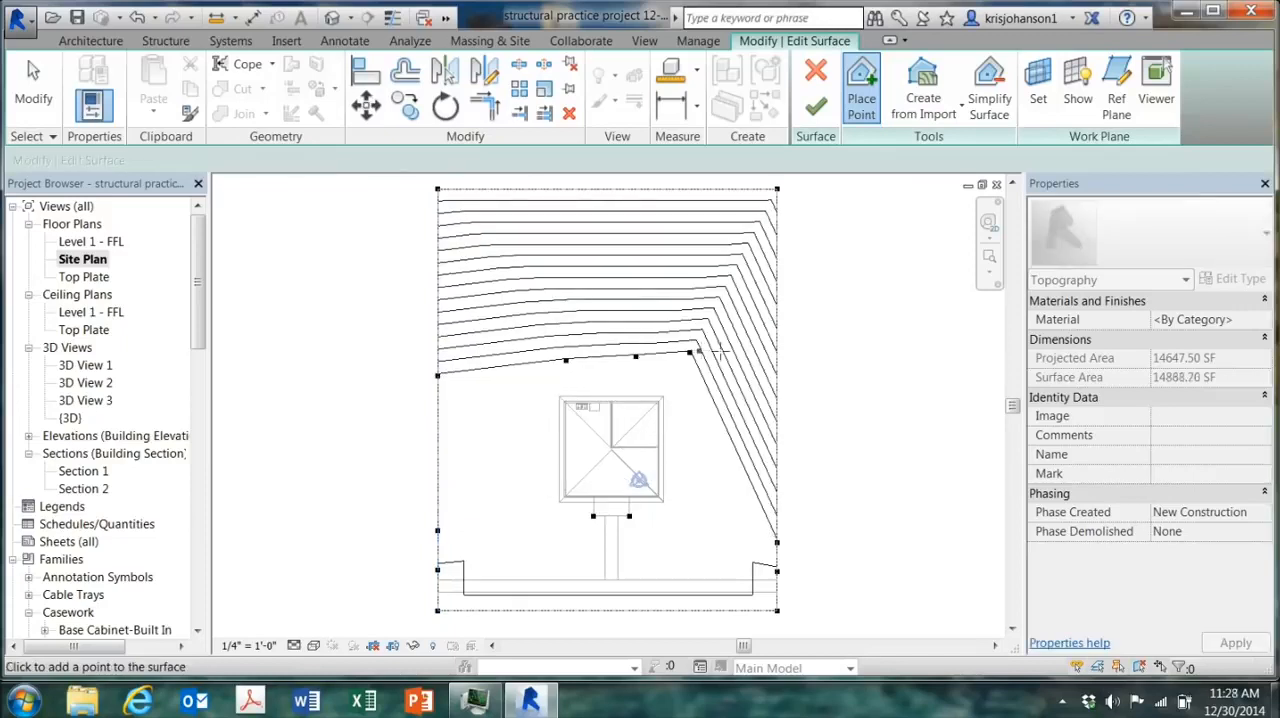
pyautogui.click(772, 352)
# Step: Finish the surface edit and examine the regraded lot around the house in the 3D view
pyautogui.click(815, 106)
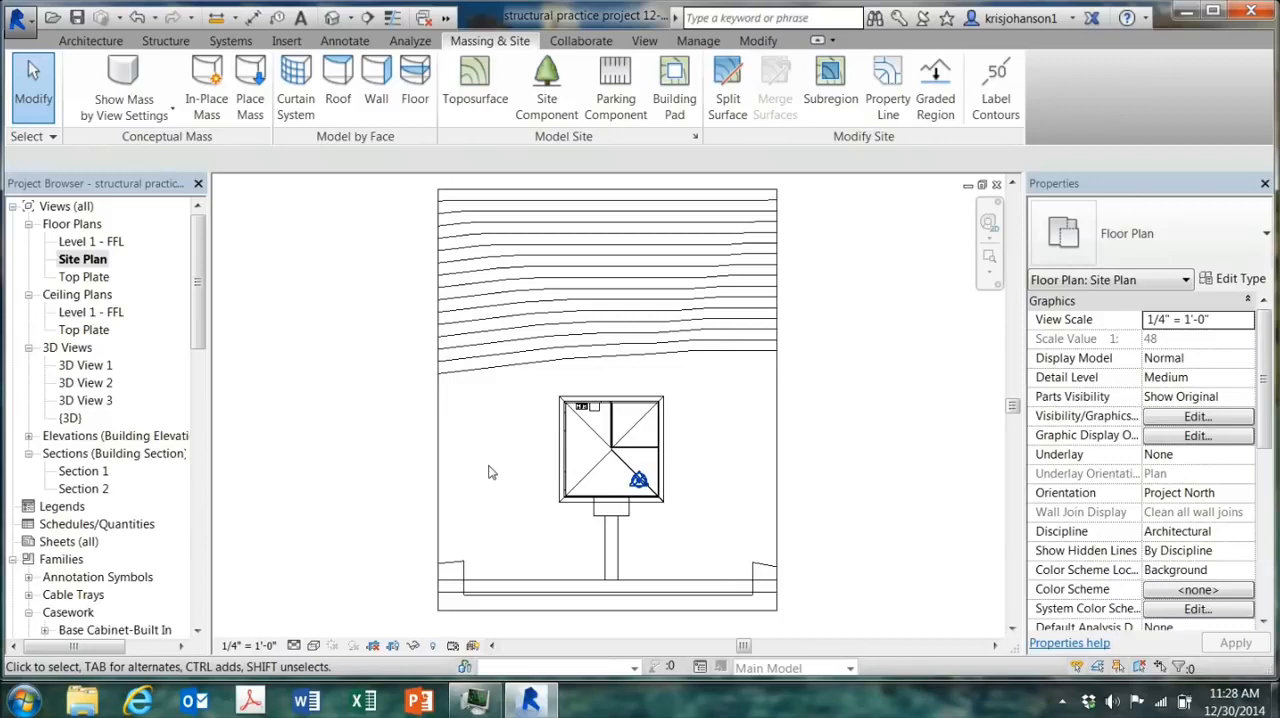
pyautogui.click(332, 17)
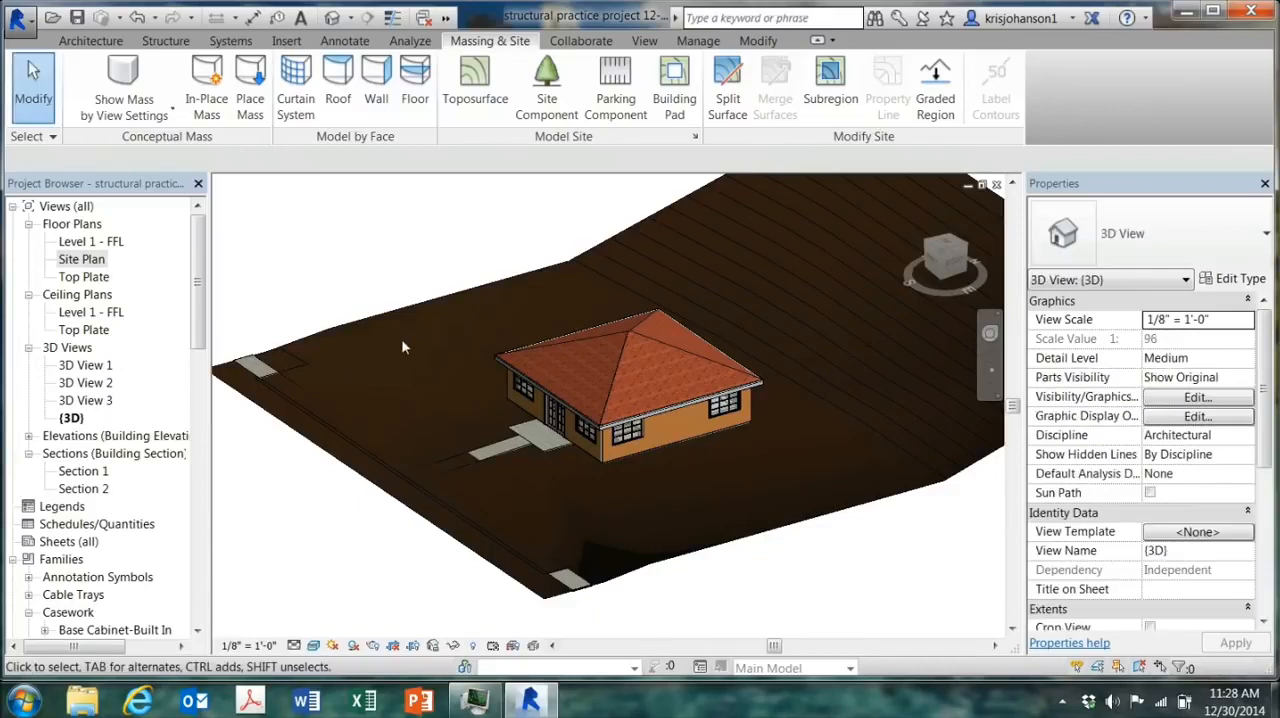
pyautogui.keyDown('shift'); pyautogui.moveTo(860, 578); pyautogui.dragTo(580, 592, button='middle'); pyautogui.keyUp('shift')
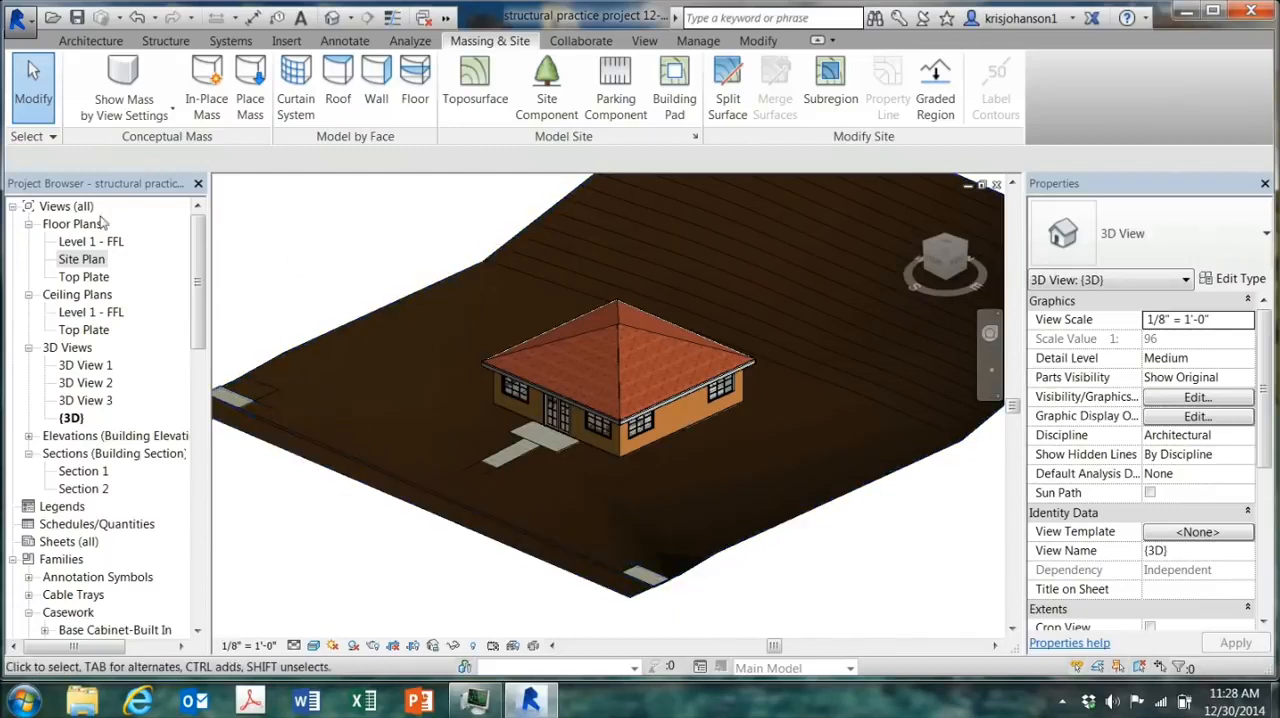
# Step: Edit the toposurface in the Site Plan, placing a row of points at -1' 2" absolute elevation across the lot, just house-side of the sidewalk
pyautogui.doubleClick(95, 258)
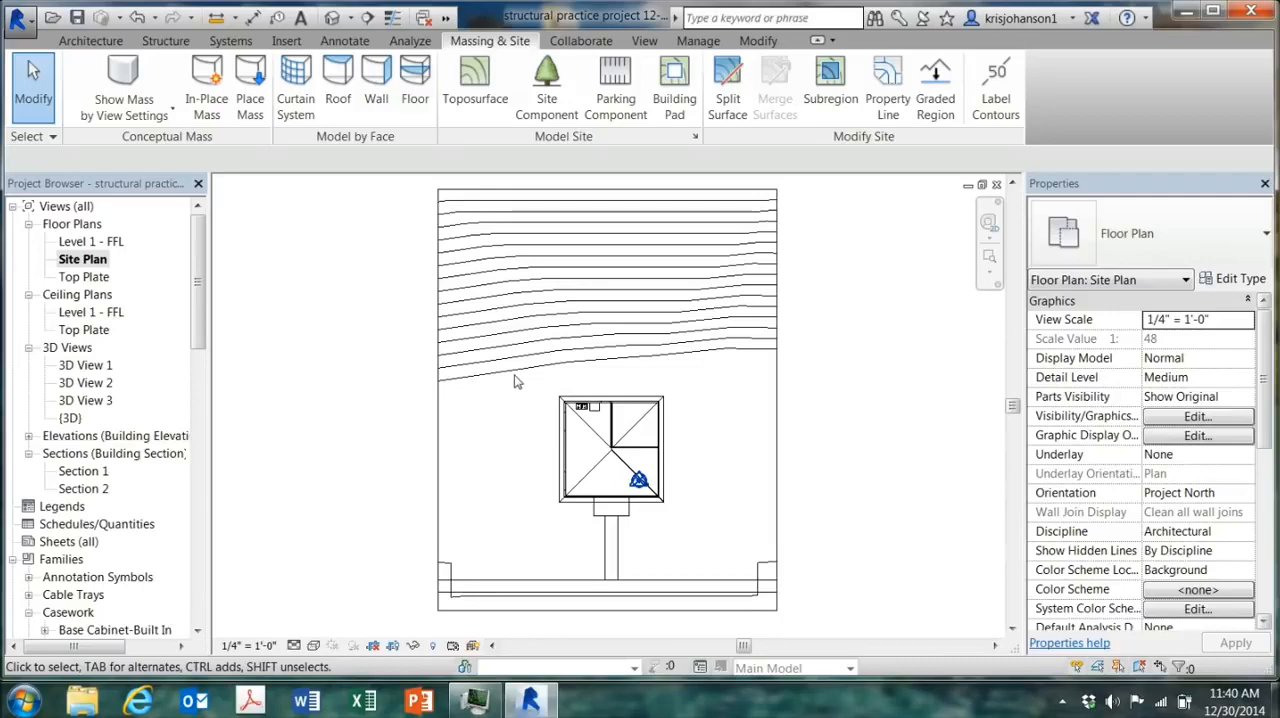
pyautogui.click(516, 380)
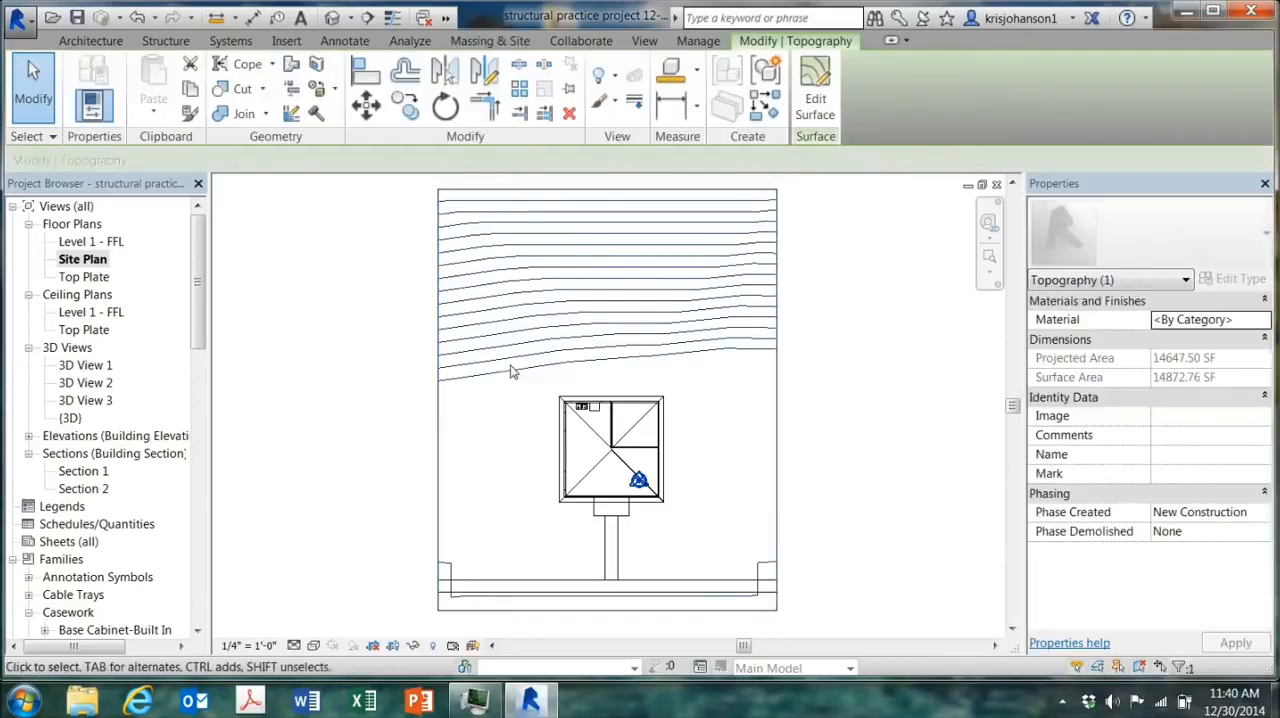
pyautogui.click(817, 103)
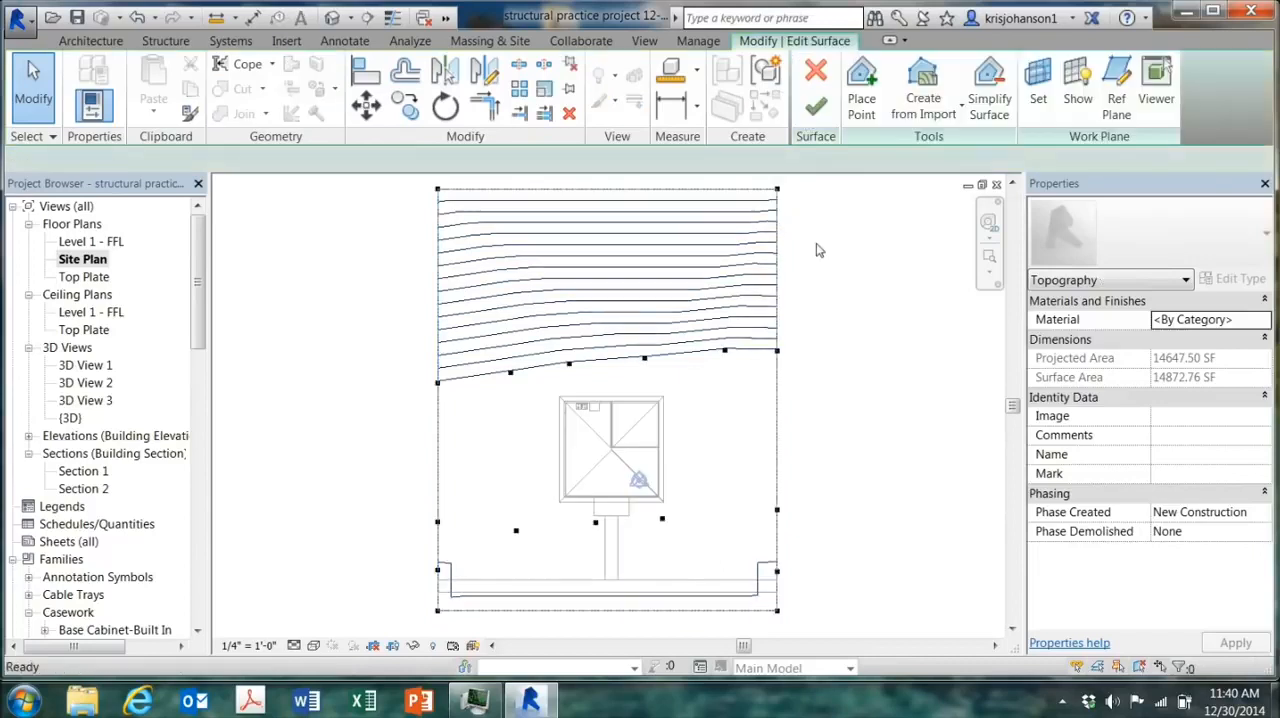
pyautogui.click(861, 90)
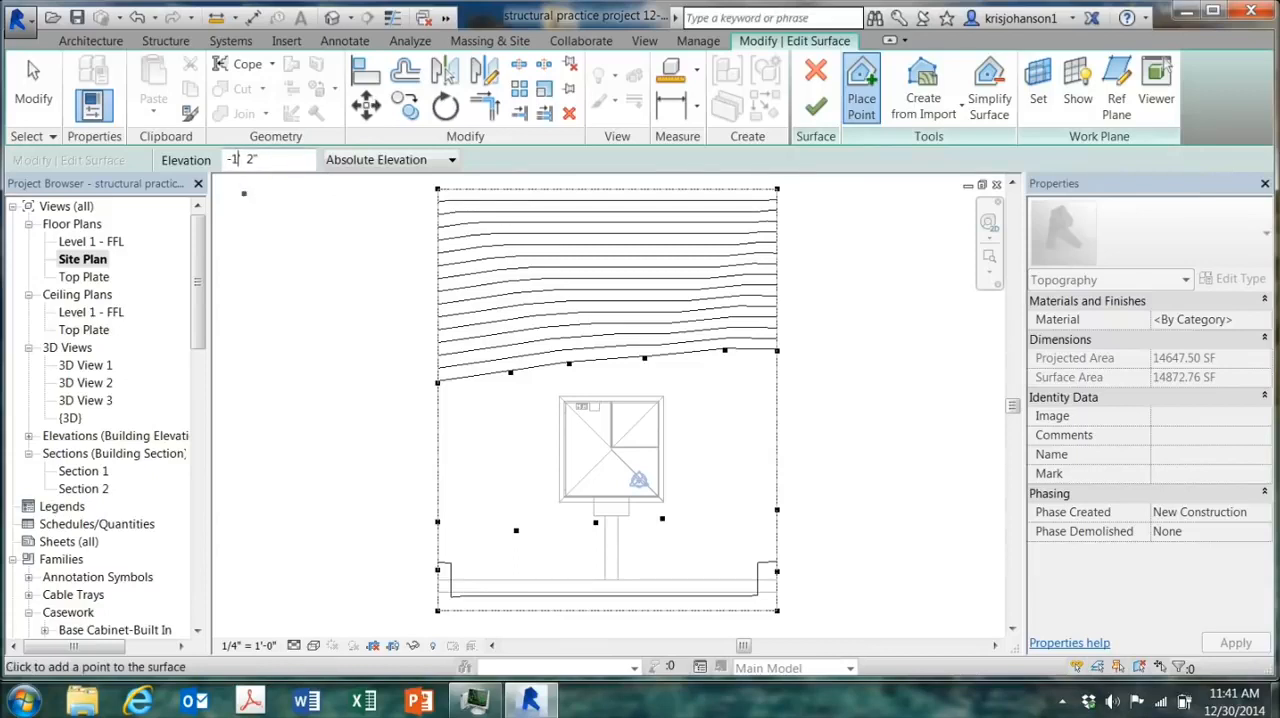
pyautogui.press('BackSpace')
pyautogui.write('1')
pyautogui.click(348, 545)
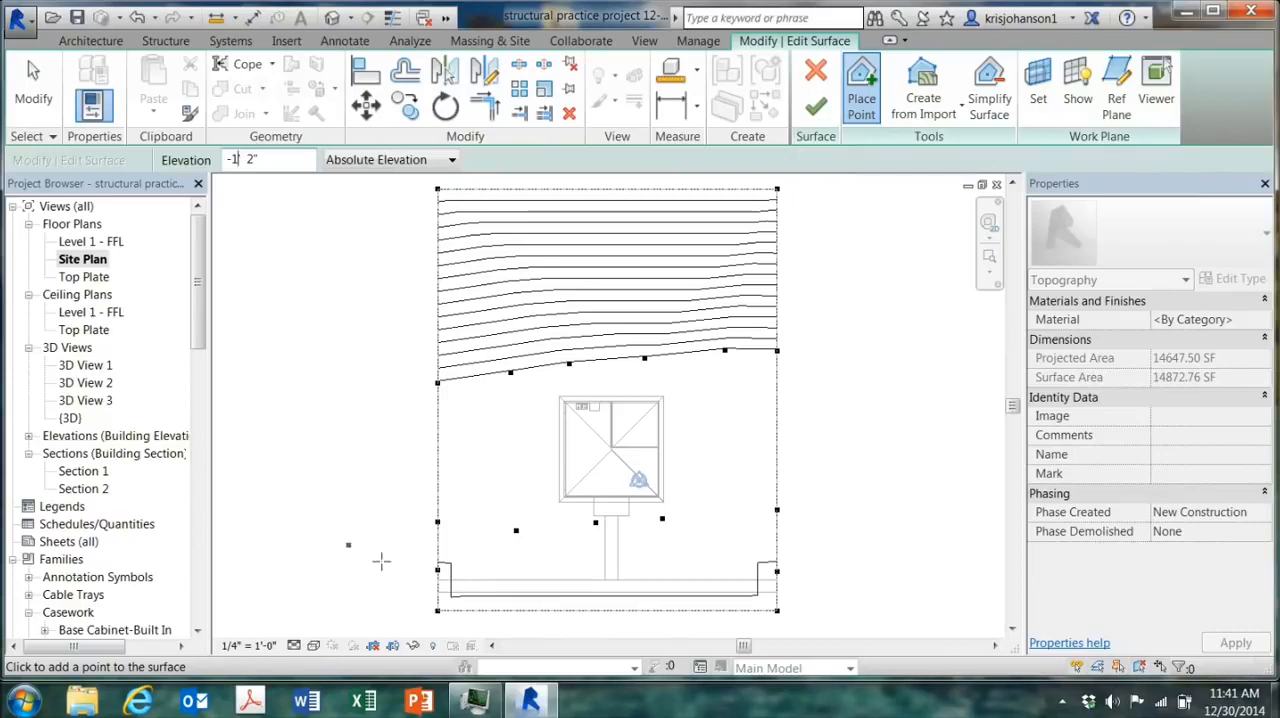
pyautogui.click(450, 564)
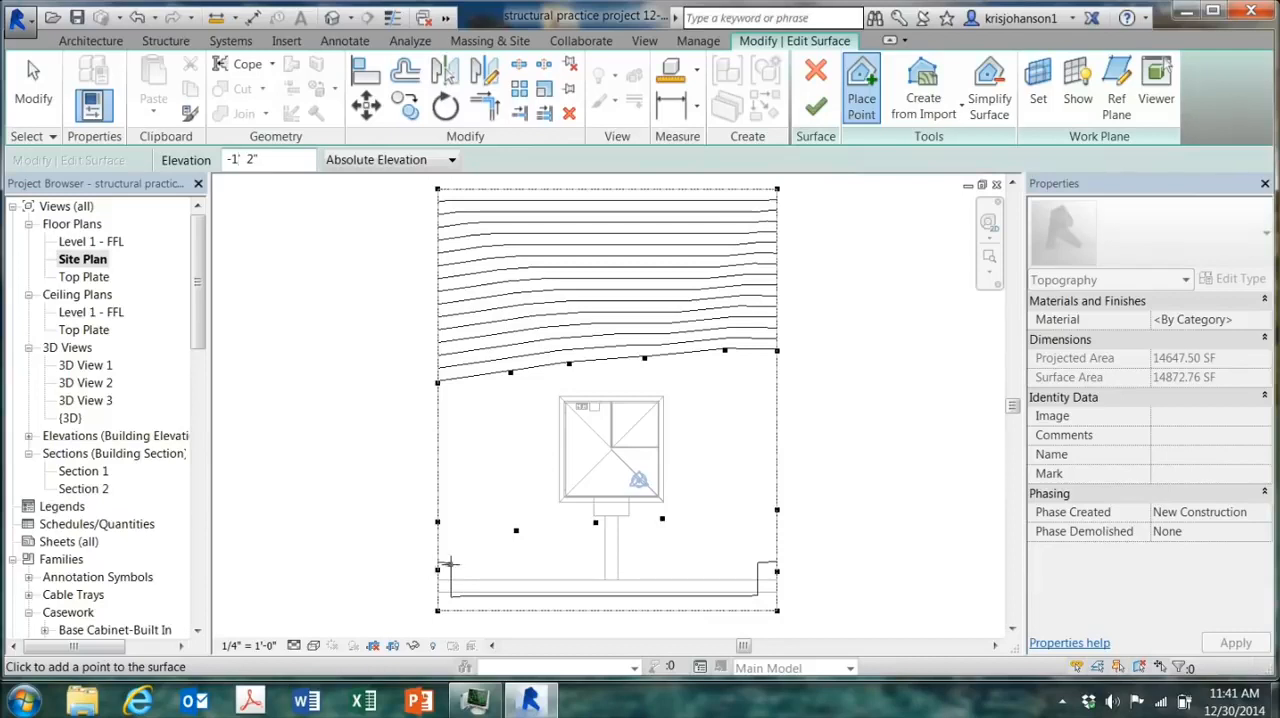
pyautogui.click(528, 562)
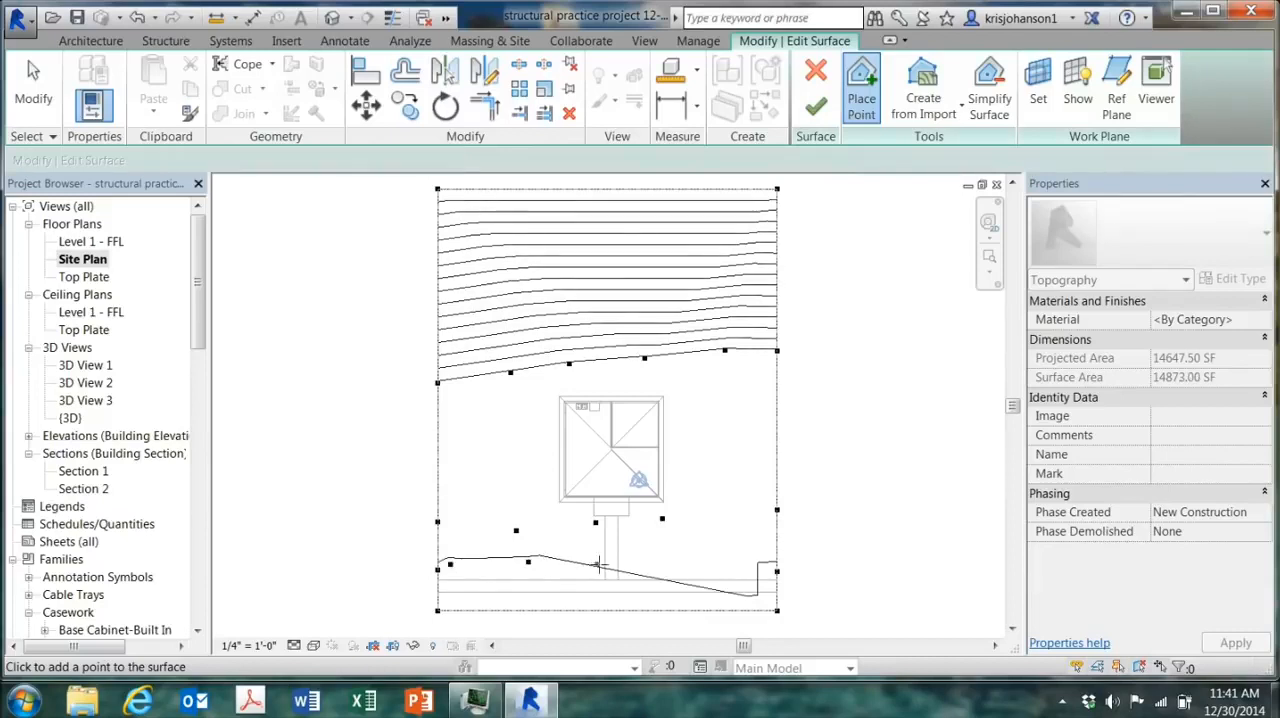
pyautogui.click(604, 565)
pyautogui.click(673, 563)
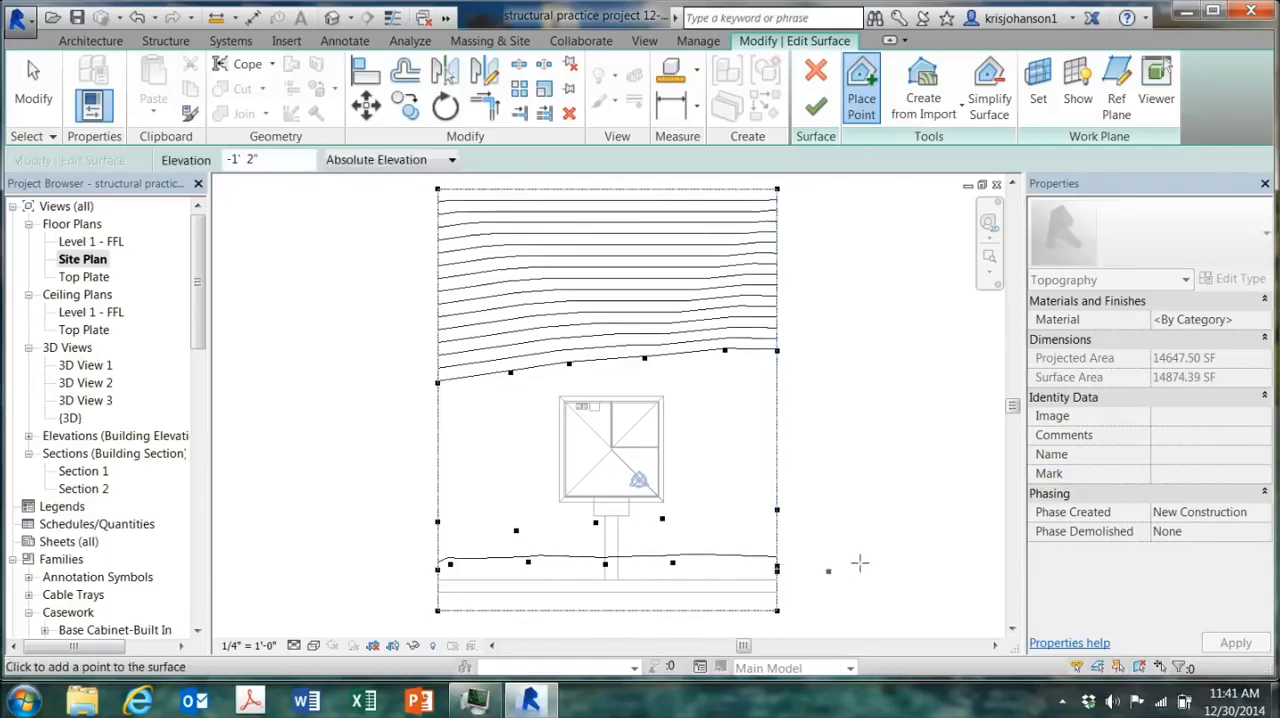
# Step: Finish the surface edit and examine the sidewalk and walkway against the ground in the 3D view
pyautogui.click(815, 106)
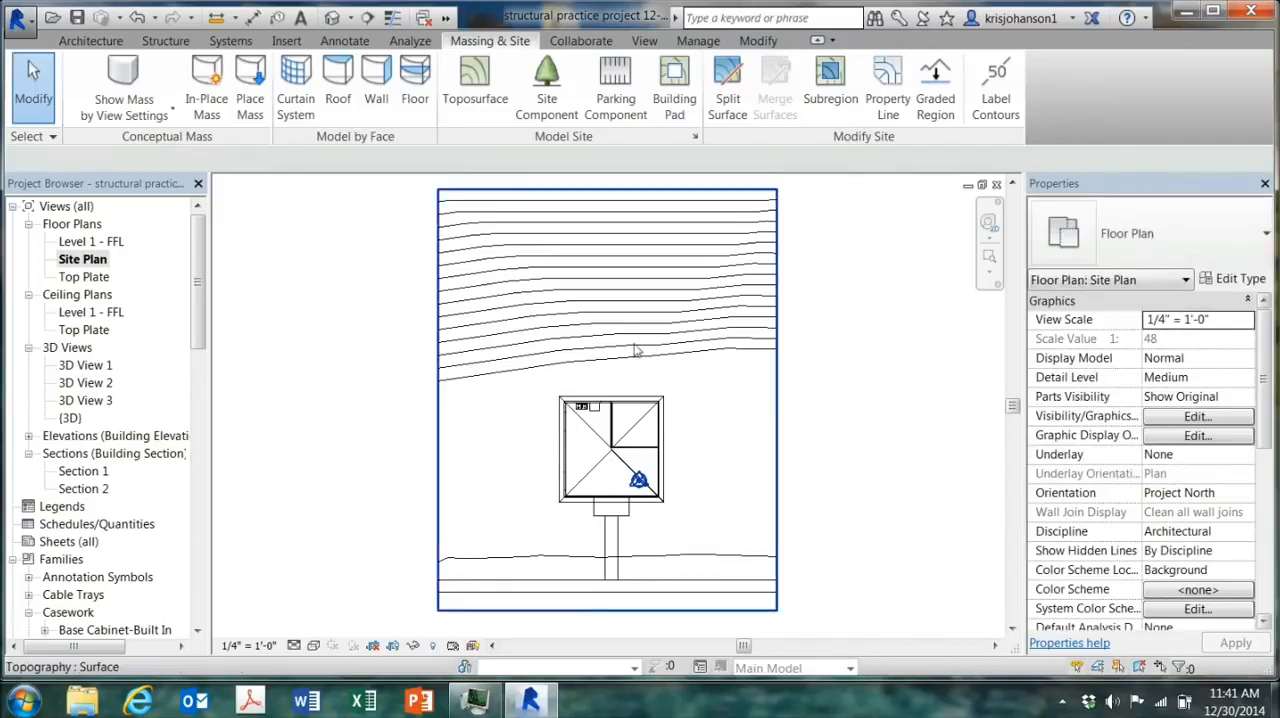
pyautogui.click(332, 18)
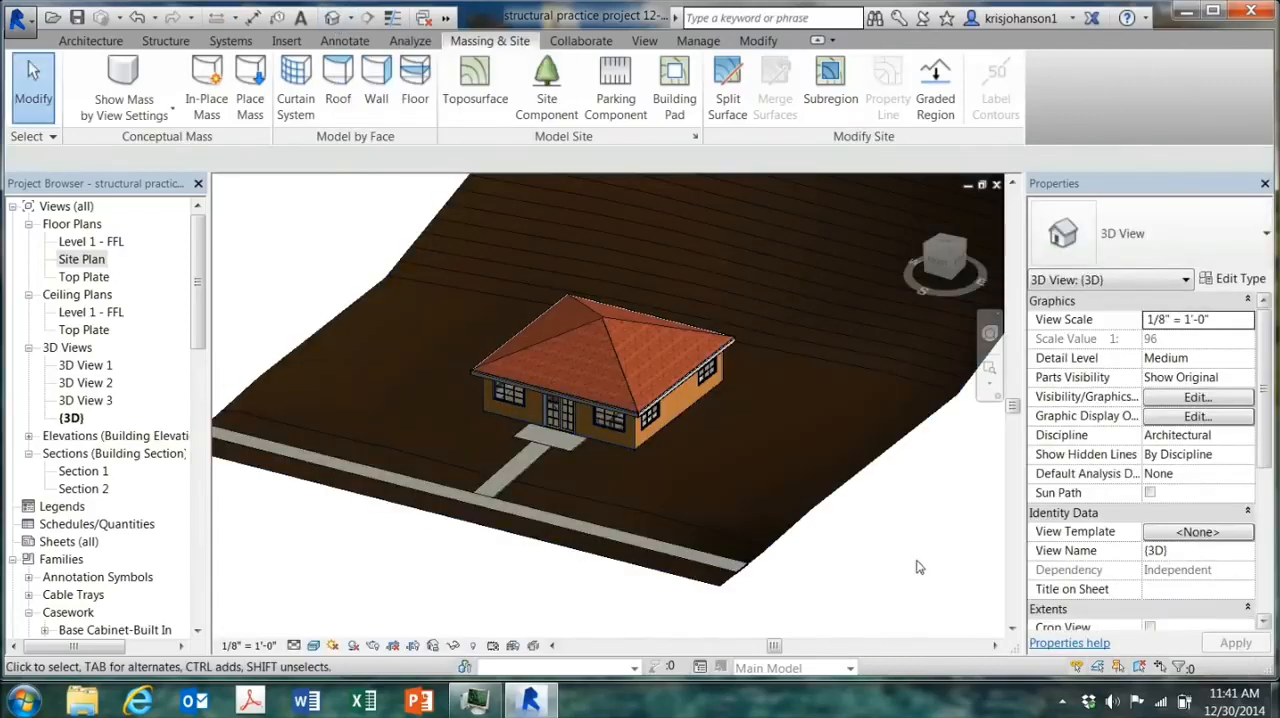
pyautogui.keyDown('shift'); pyautogui.moveTo(929, 551); pyautogui.dragTo(860, 501, button='middle'); pyautogui.keyUp('shift')
pyautogui.scroll(2, 575, 465)
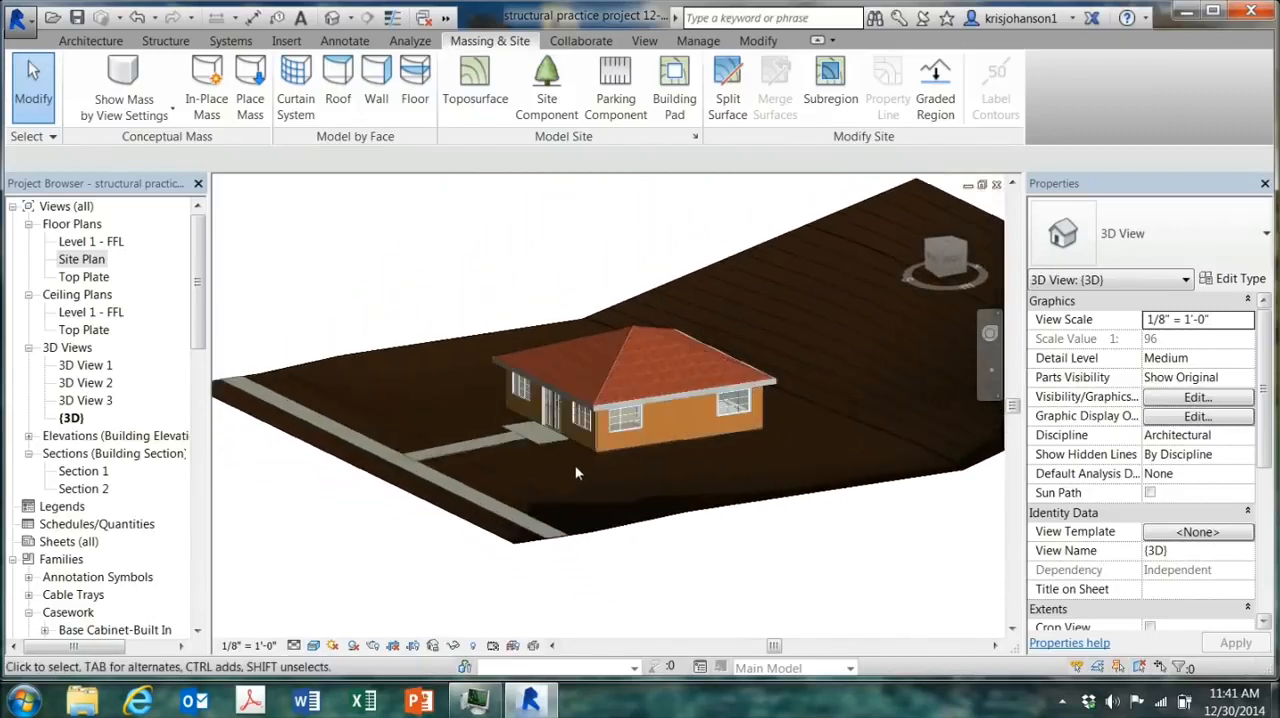
pyautogui.keyDown('shift'); pyautogui.moveTo(660, 567); pyautogui.dragTo(745, 617, button='middle'); pyautogui.keyUp('shift')
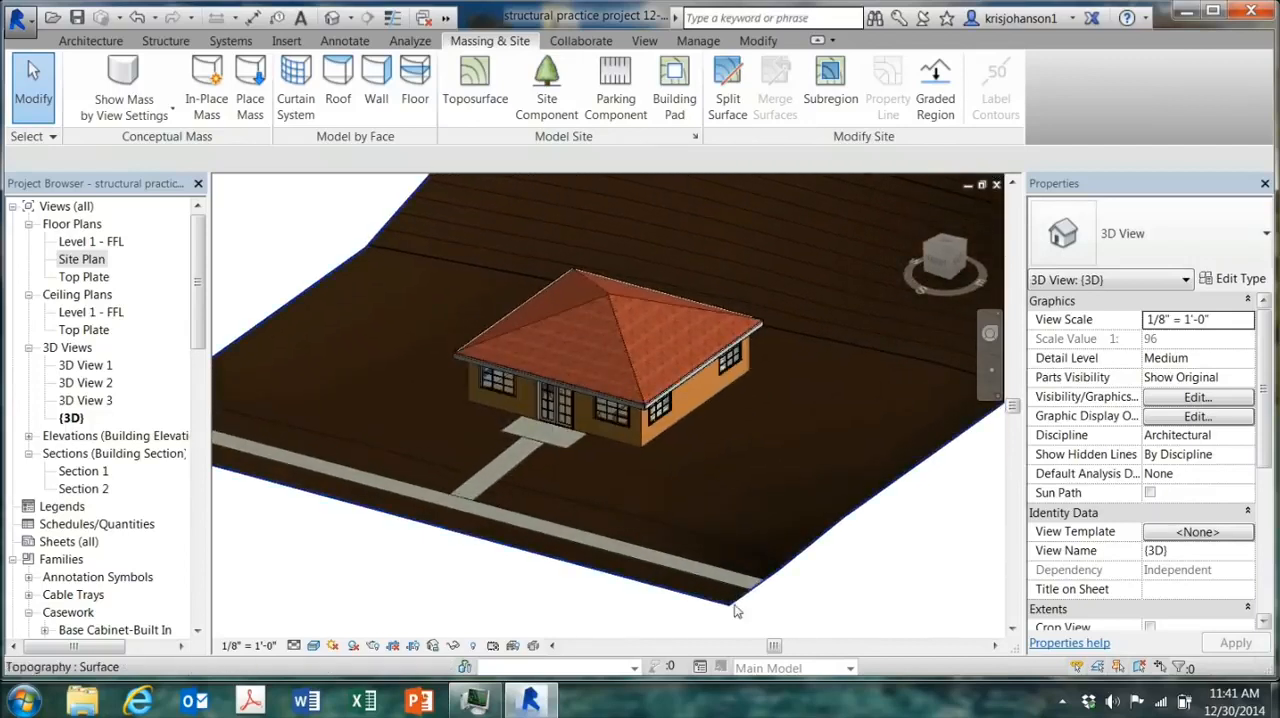
# Step: Label the contours in the Site Plan with a vertical line about 142' 6" long through the whole lot, passing beside the house
pyautogui.click(90, 260)
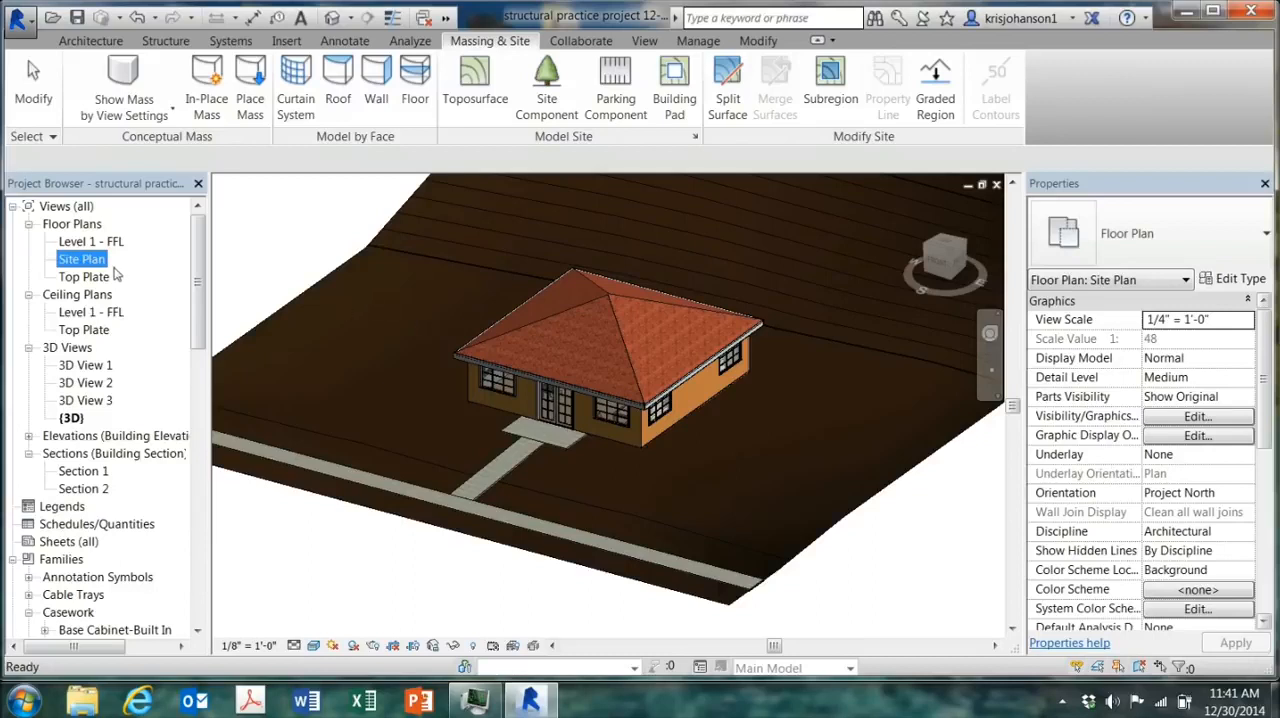
pyautogui.doubleClick(101, 264)
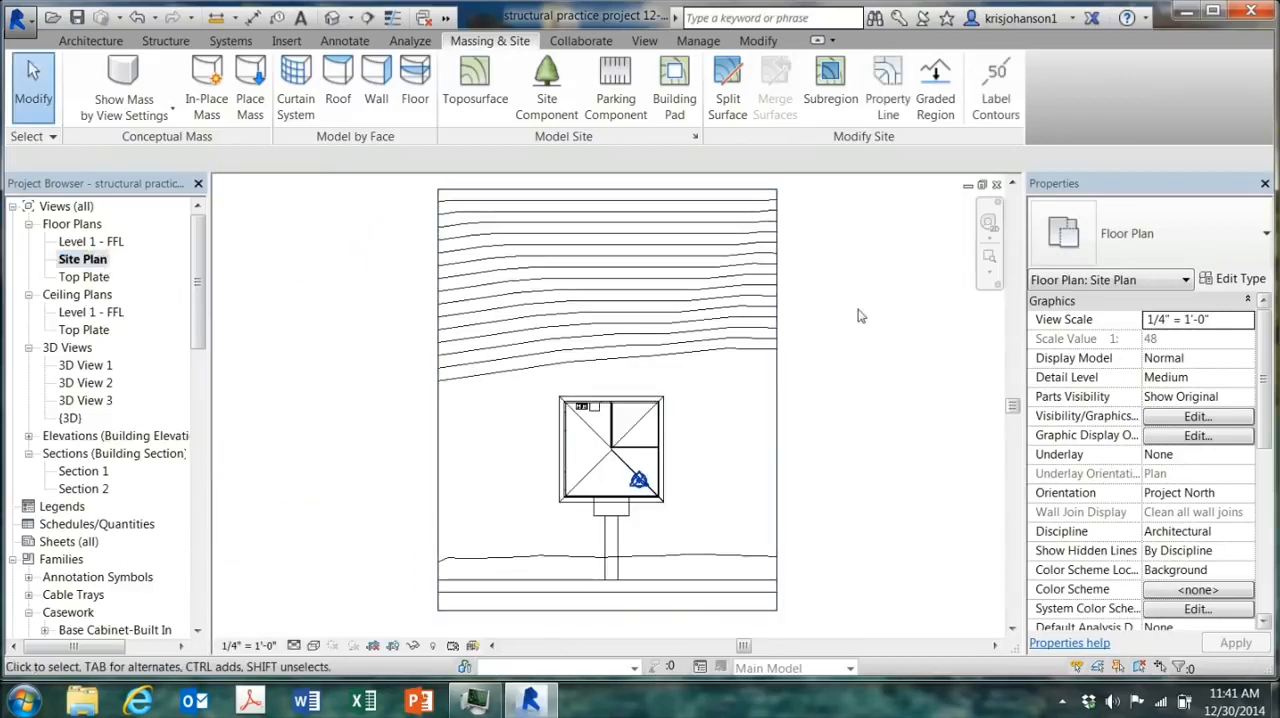
pyautogui.click(996, 106)
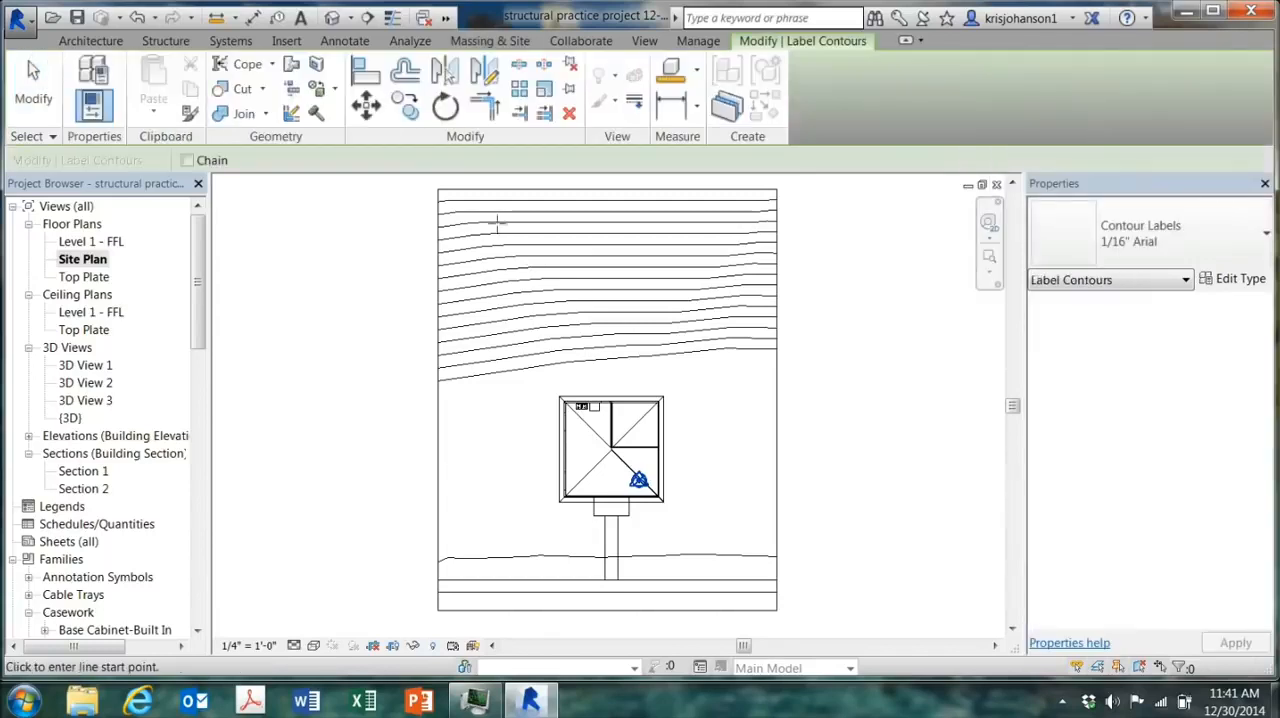
pyautogui.click(531, 181)
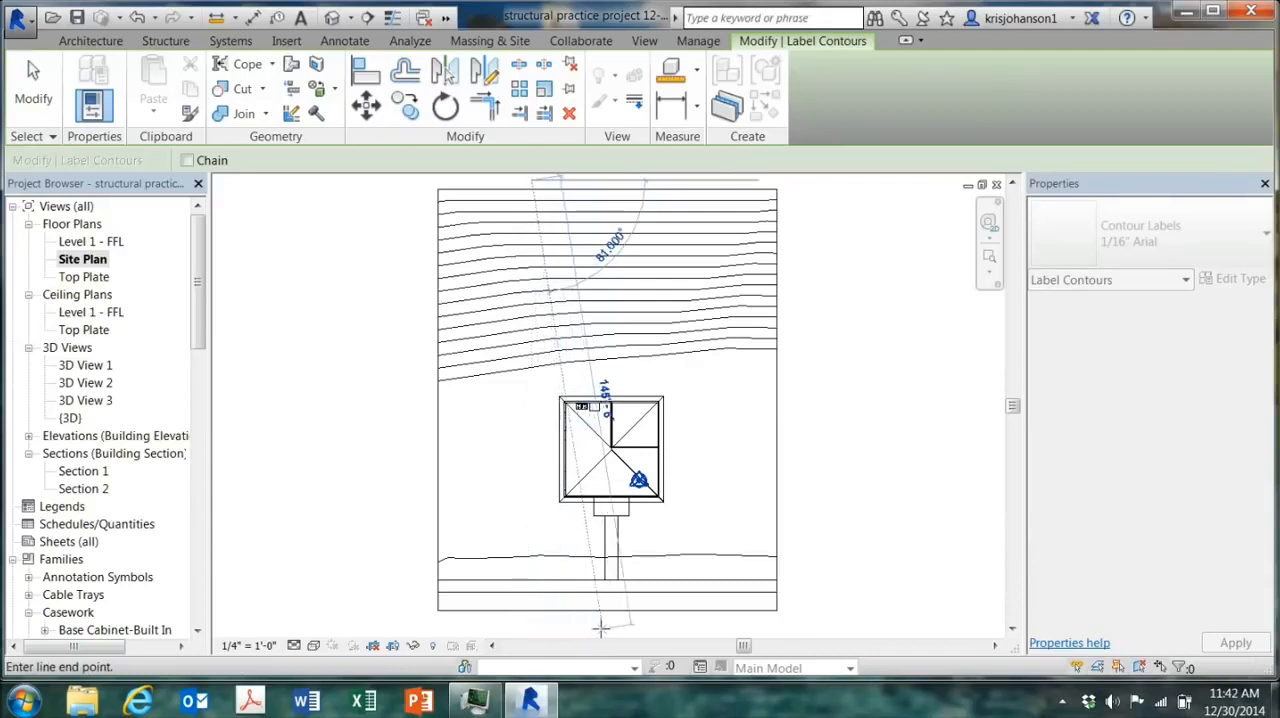
pyautogui.click(530, 621)
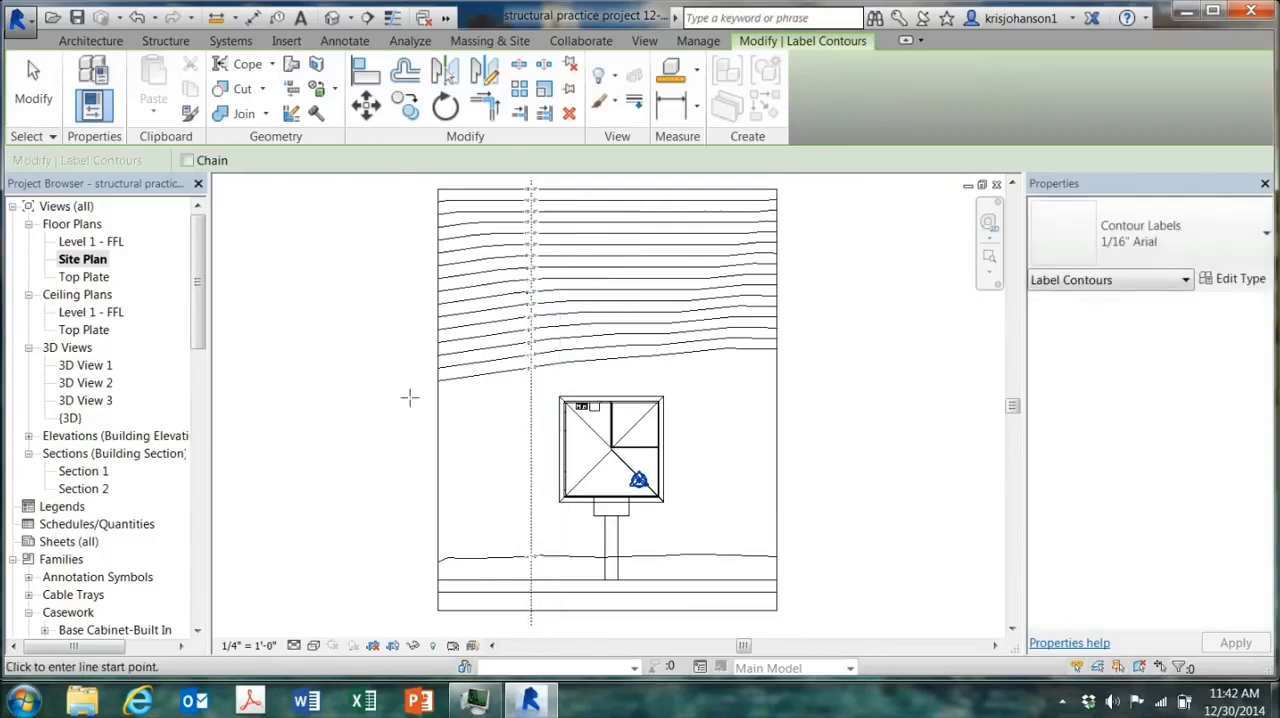
pyautogui.click(33, 85)
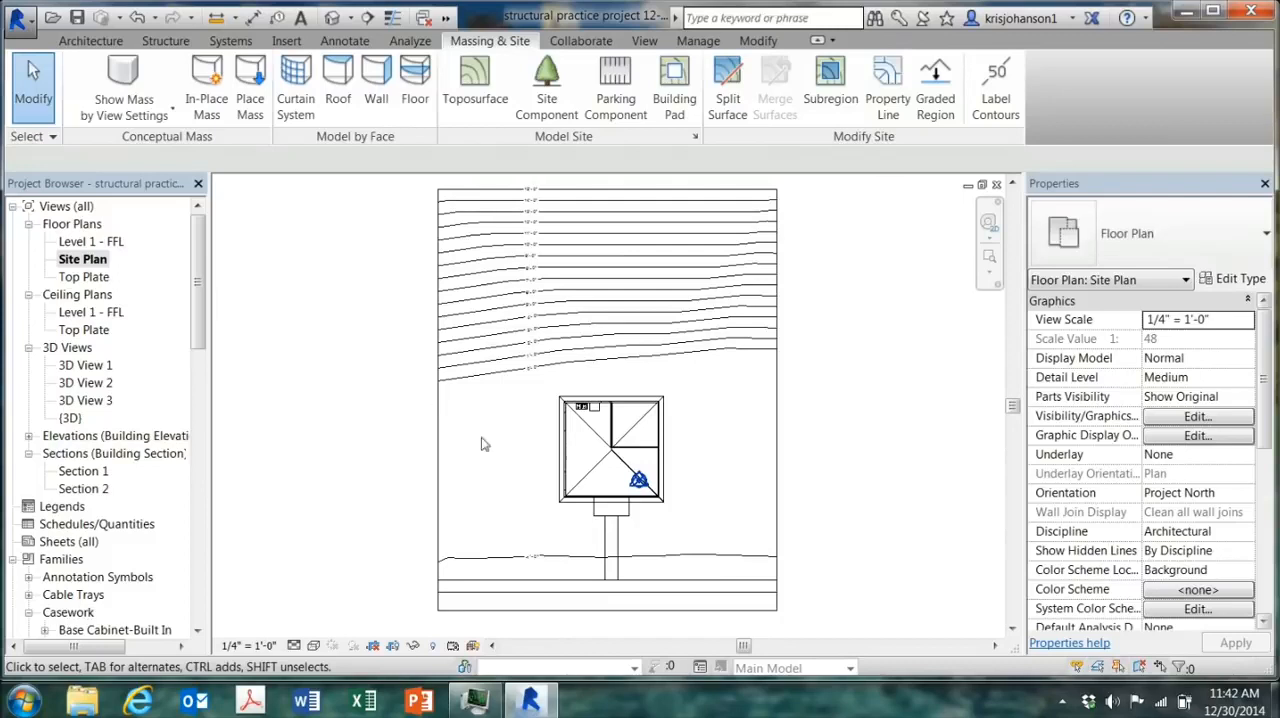
pyautogui.scroll(3, 510, 415)
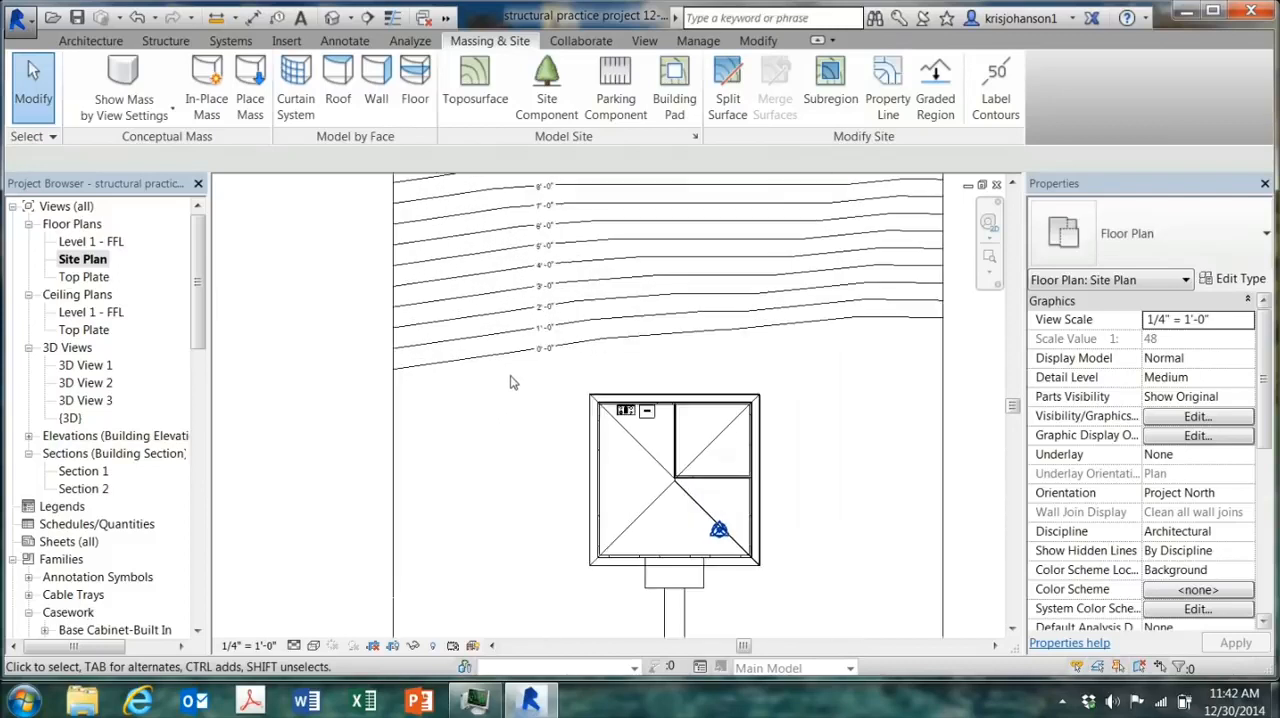
# Step: Check the text size in the type properties of the contour labels in the Site Plan
pyautogui.click(546, 338)
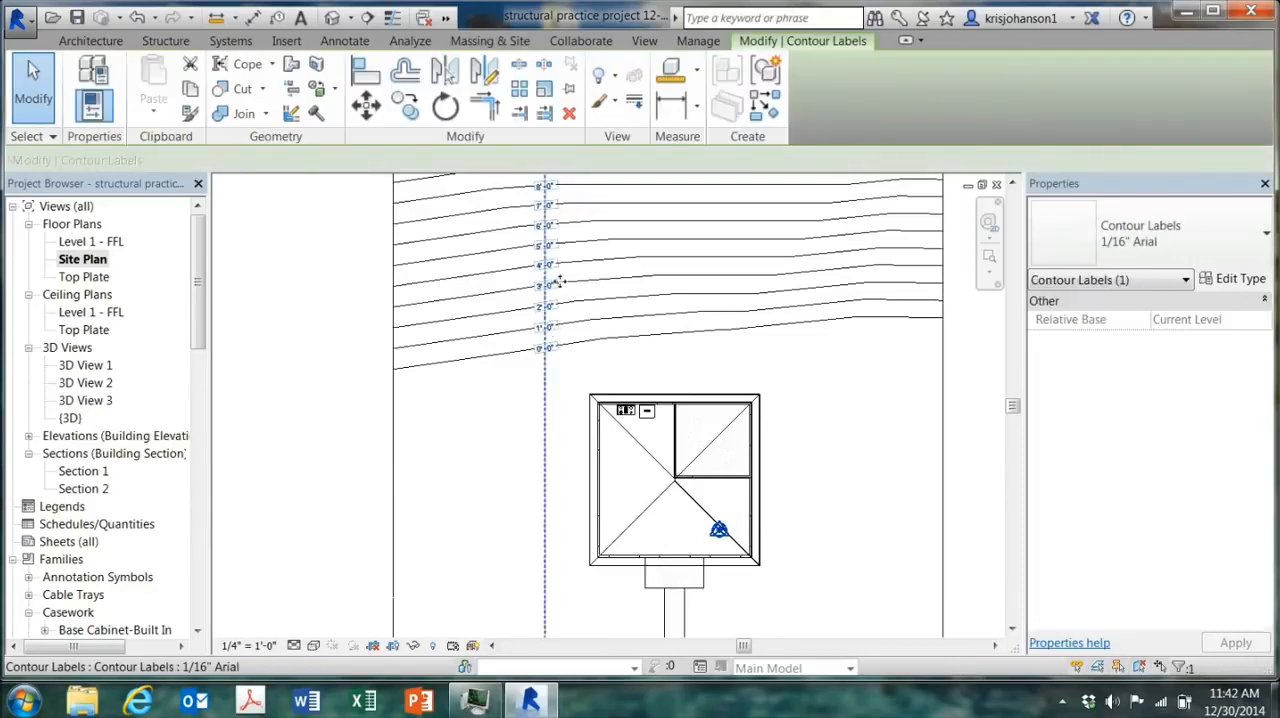
pyautogui.click(1241, 281)
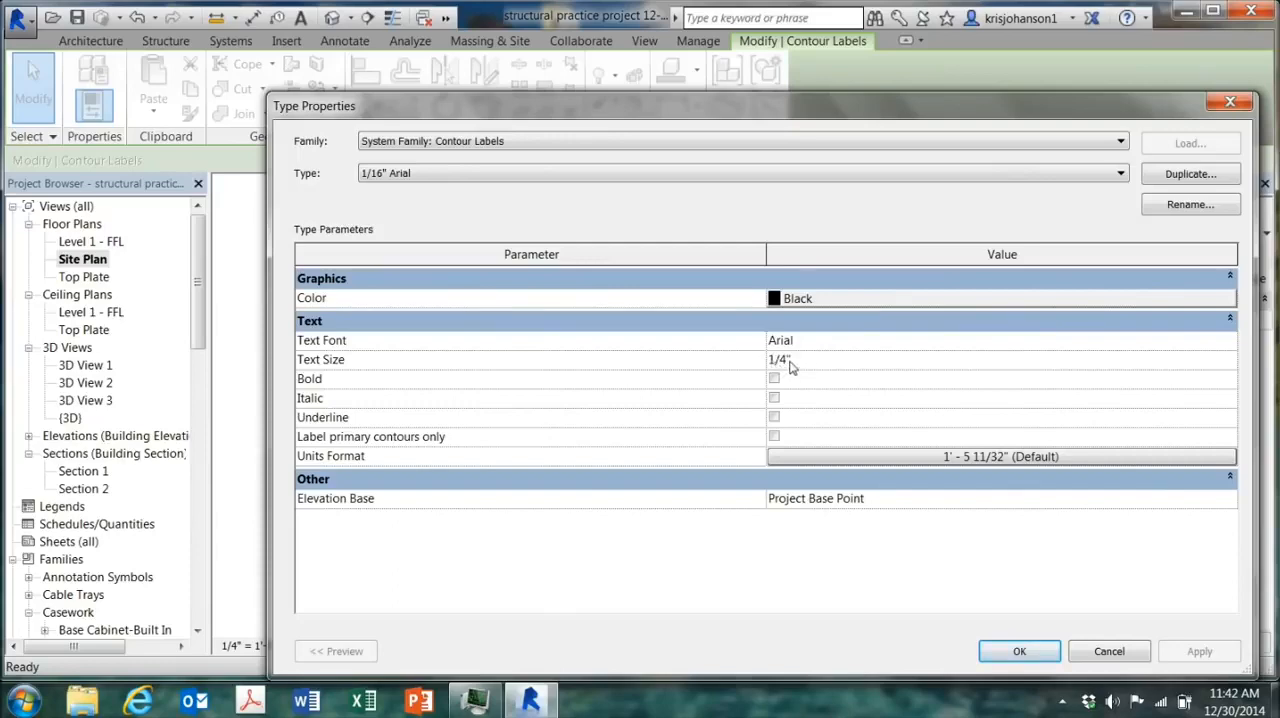
pyautogui.click(1019, 651)
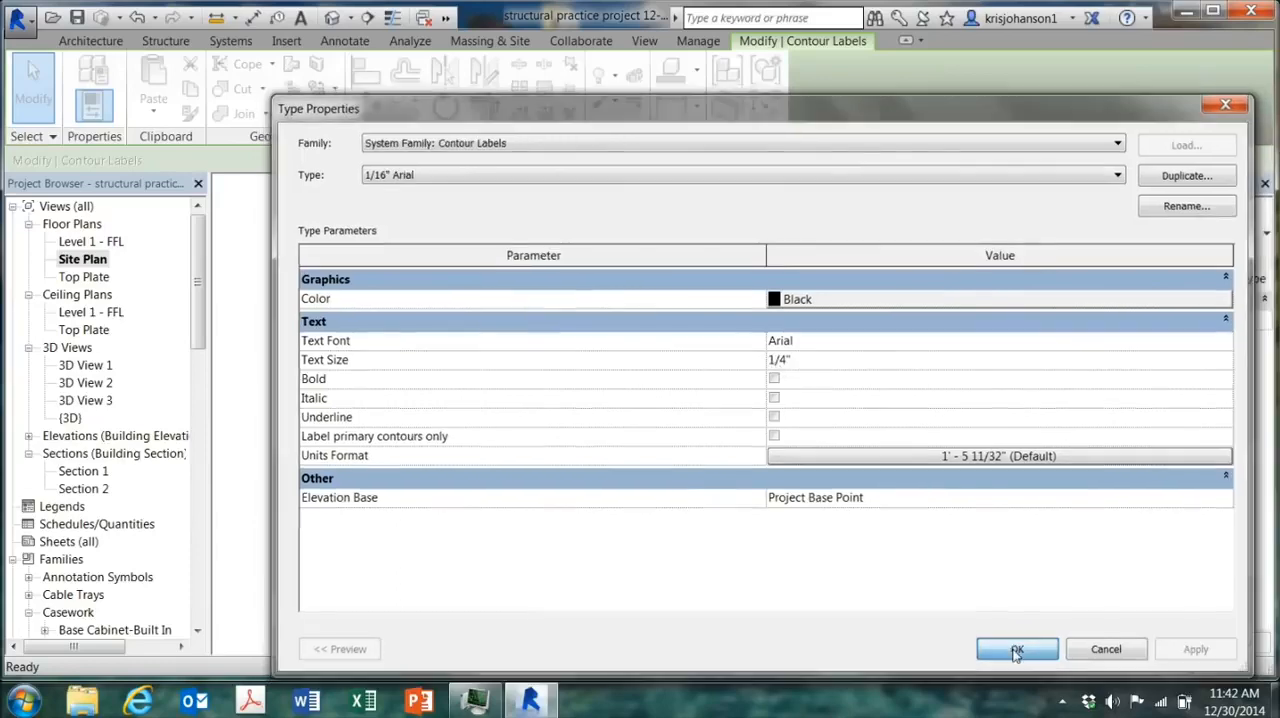
# Step: Edit the toposurface, placing a row of points at 2' absolute elevation across the lot behind the house, from one property line to the other
pyautogui.scroll(-3, 329, 428)
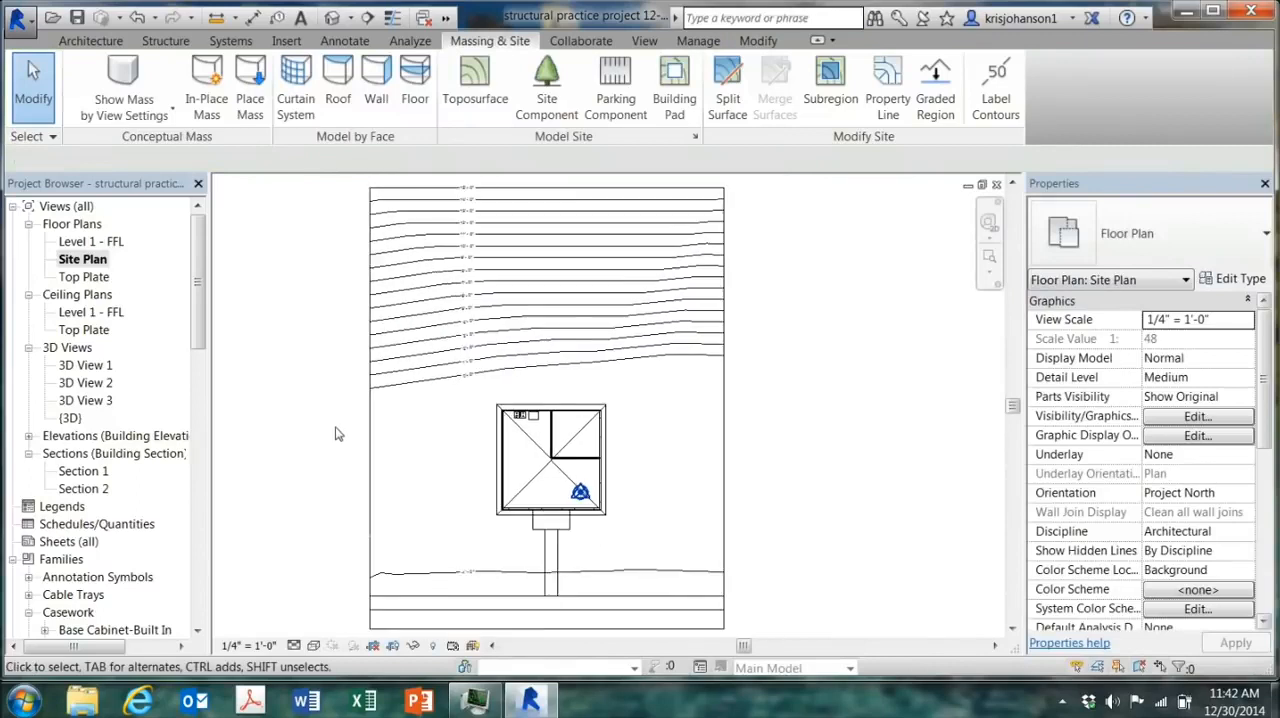
pyautogui.moveTo(458, 390); pyautogui.dragTo(531, 386, button='middle')
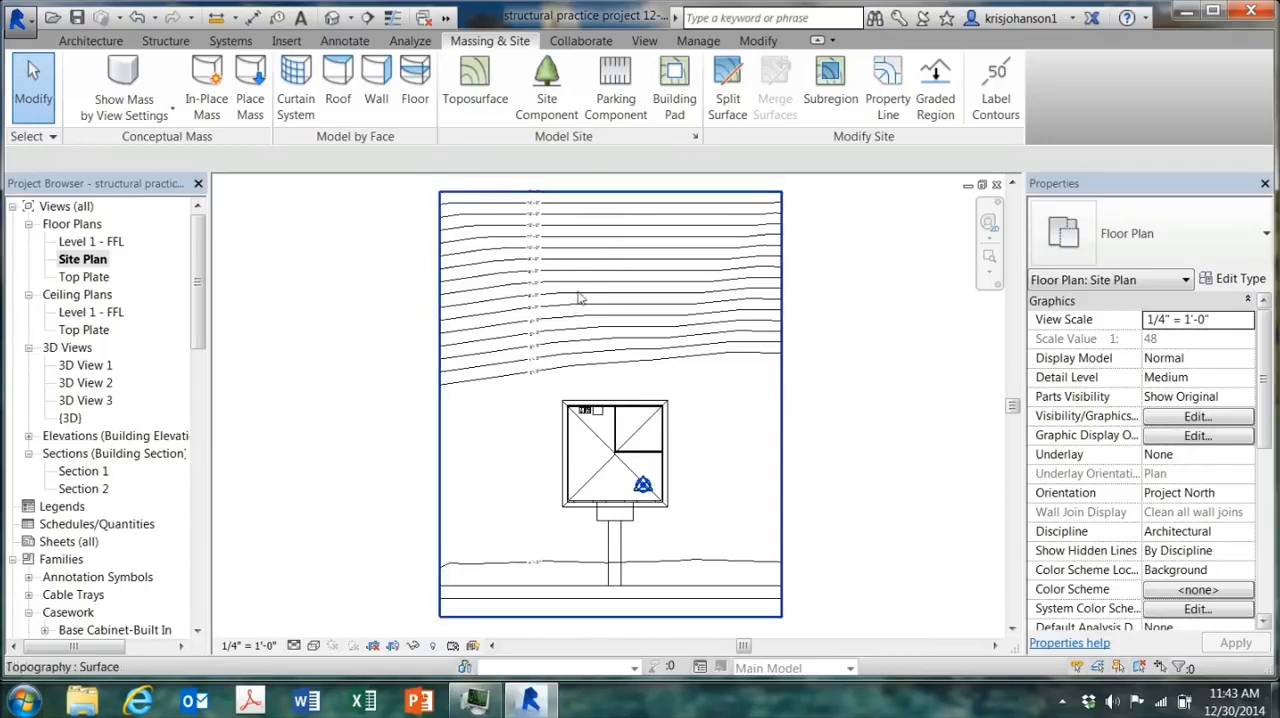
pyautogui.click(588, 324)
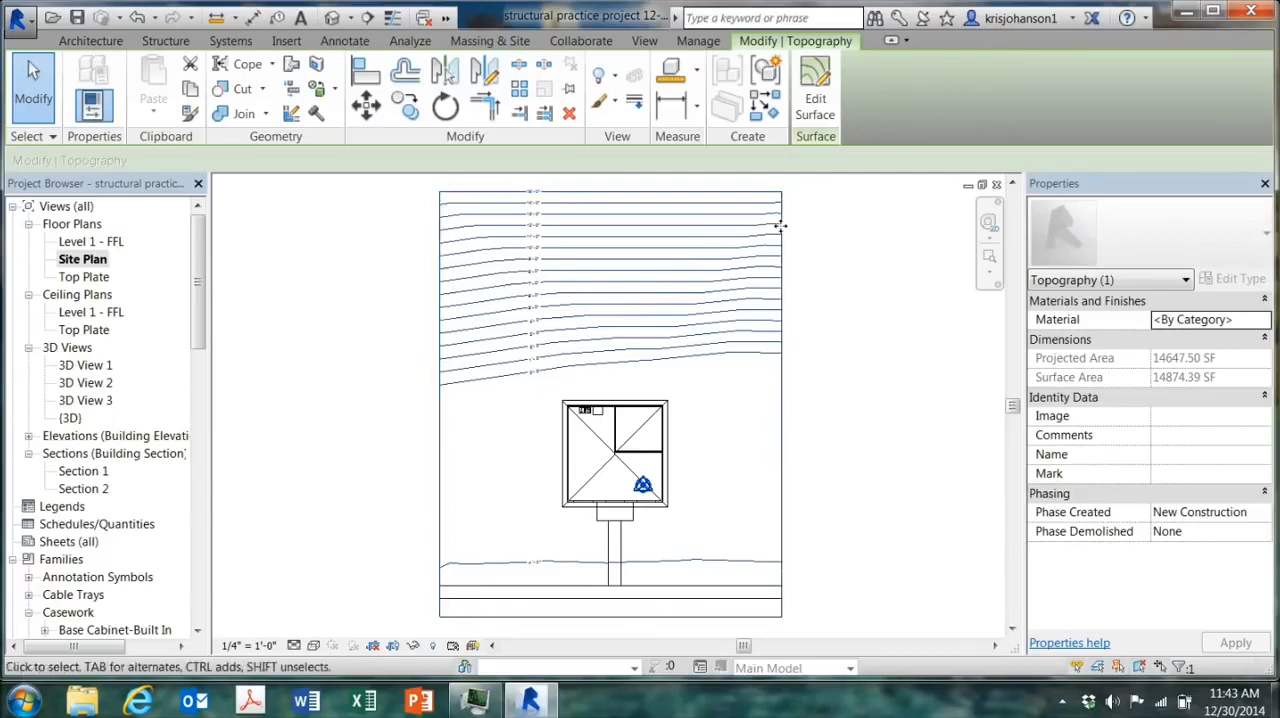
pyautogui.click(815, 95)
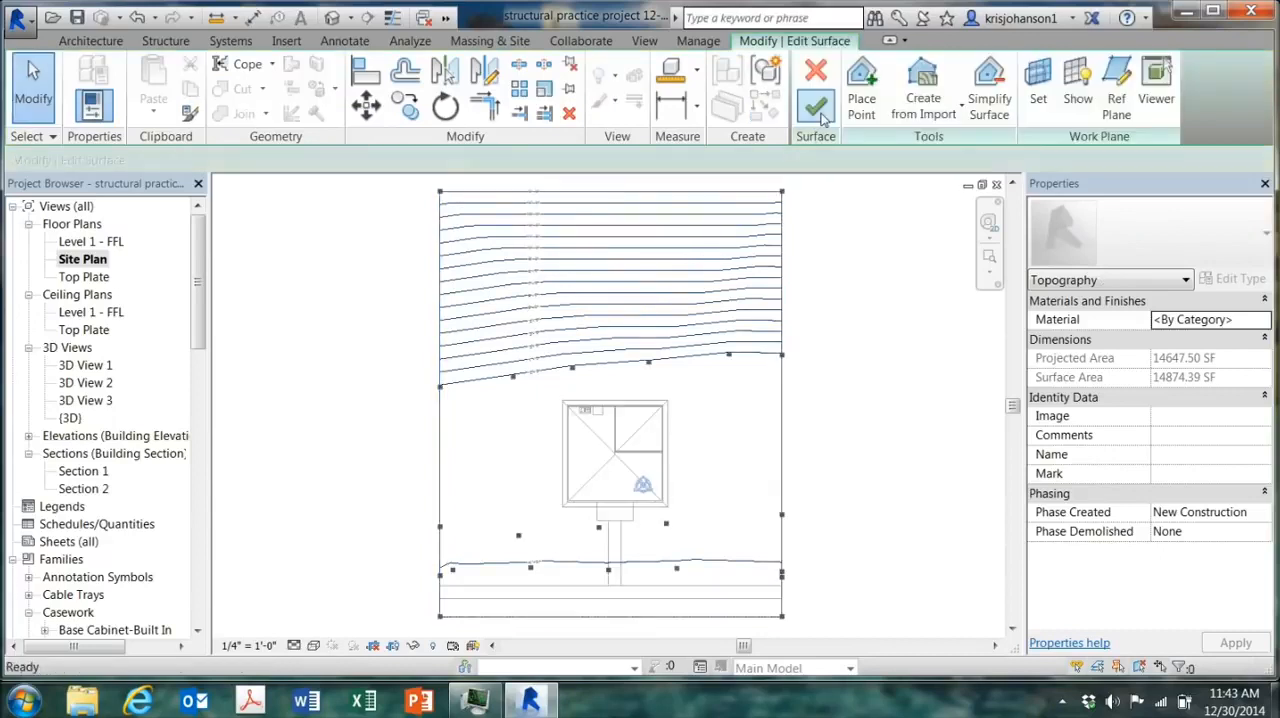
pyautogui.click(861, 98)
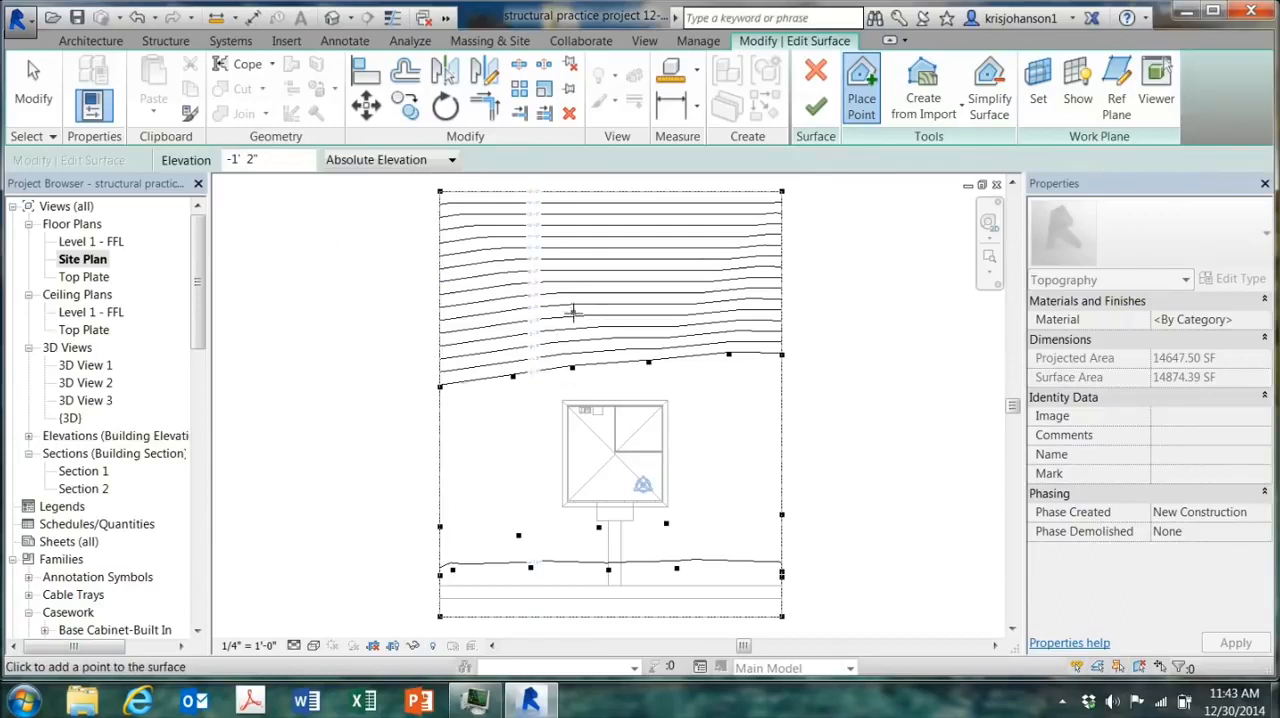
pyautogui.click(594, 290)
pyautogui.moveTo(264, 162); pyautogui.dragTo(195, 157)
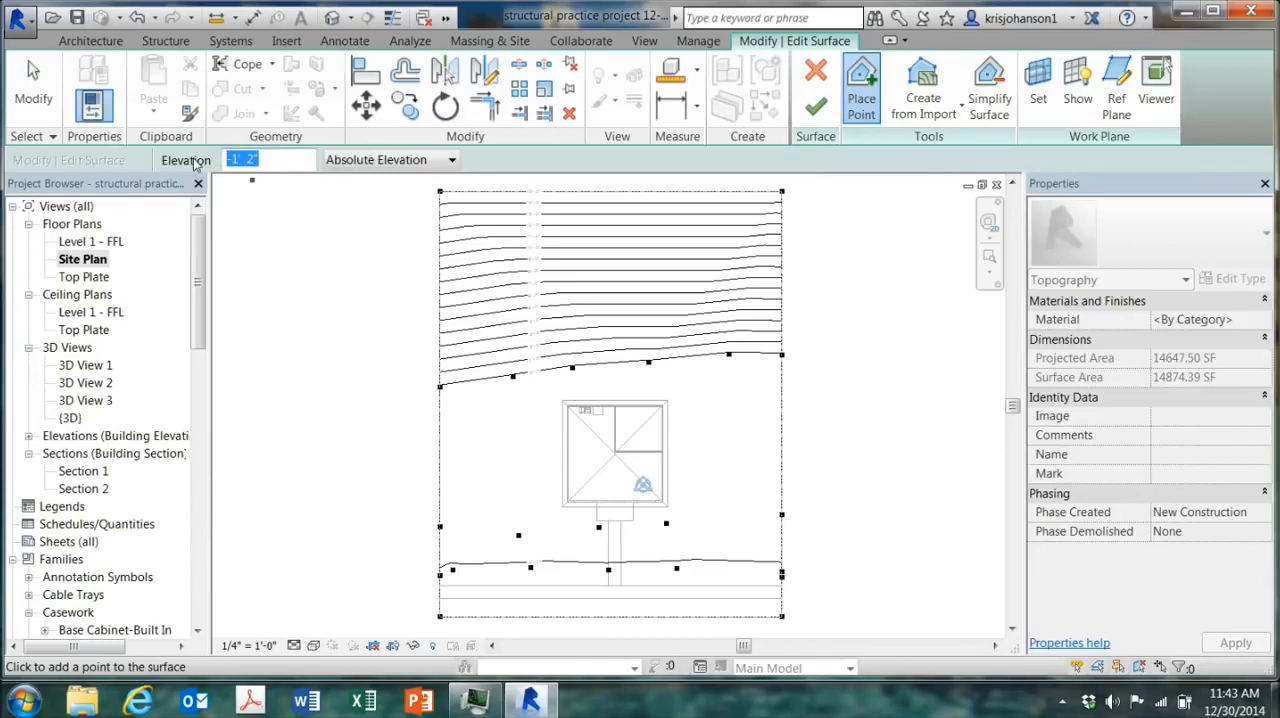
pyautogui.write('2')
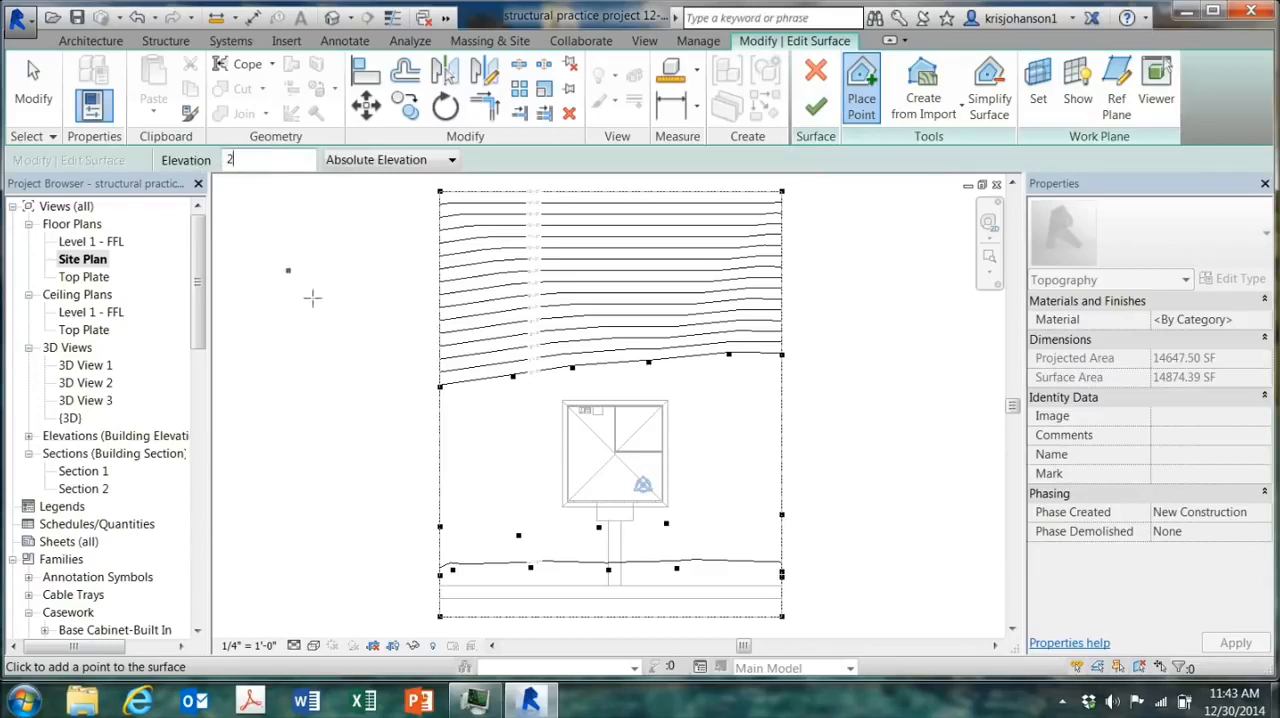
pyautogui.click(440, 344)
pyautogui.click(570, 314)
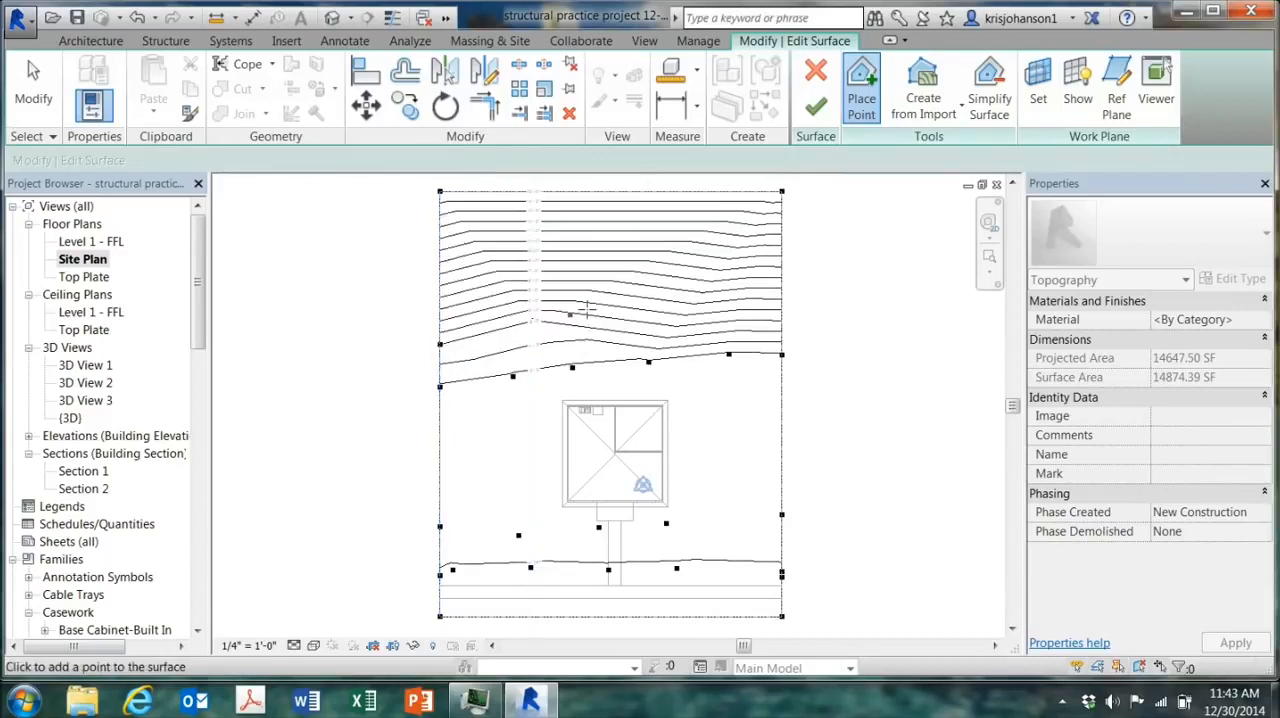
pyautogui.click(633, 295)
pyautogui.click(716, 276)
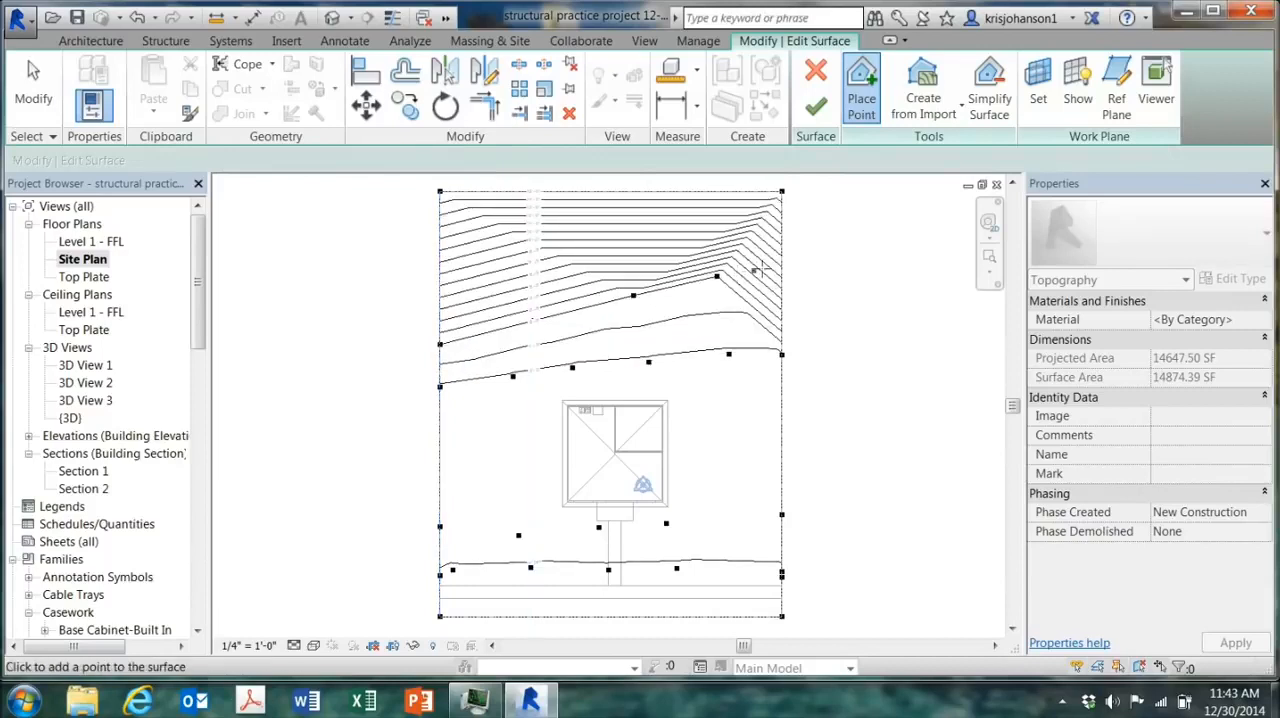
pyautogui.click(782, 255)
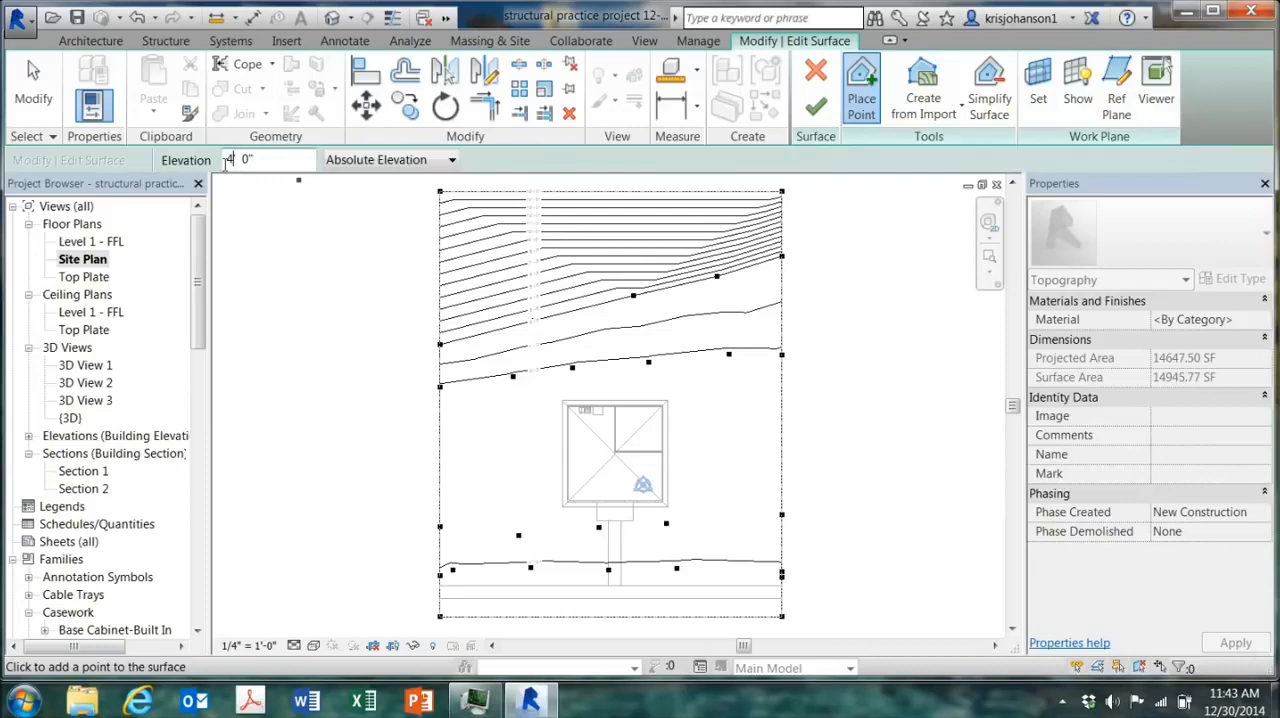
# Step: Place a second row of surface points at 4' 0" absolute elevation across the lot, uphill of the 2' row
pyautogui.click(440, 310)
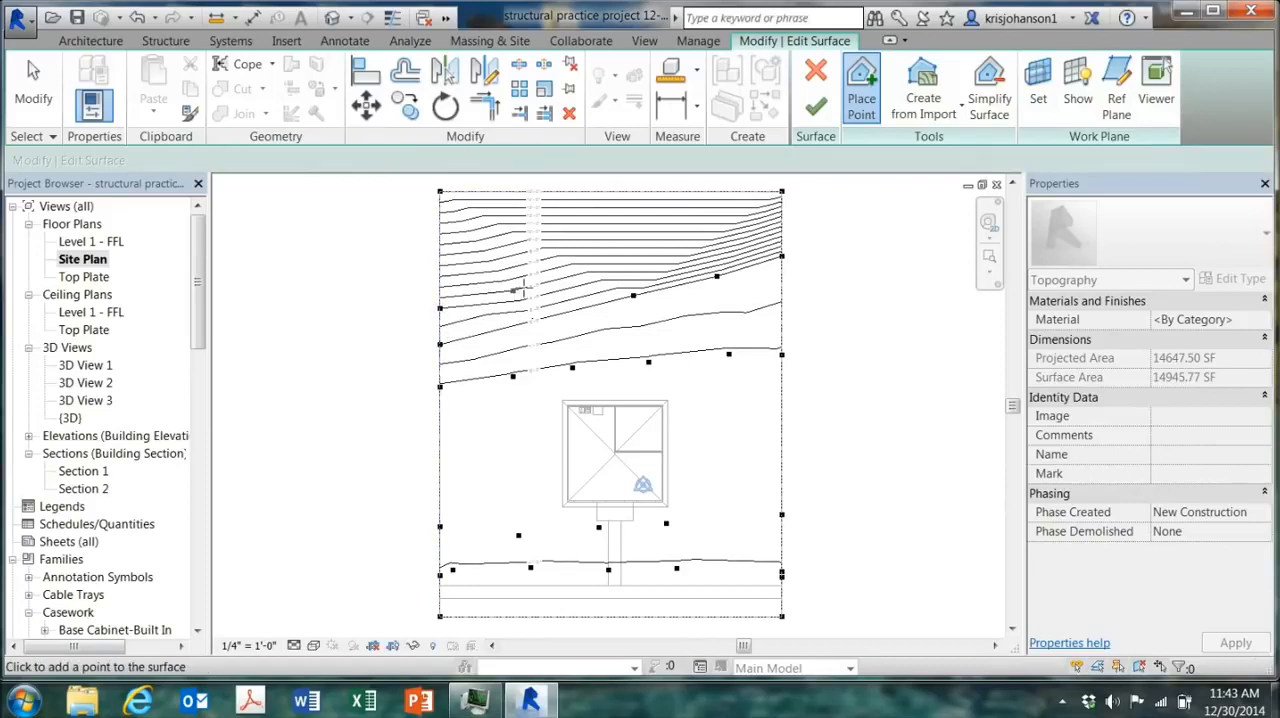
pyautogui.click(524, 288)
pyautogui.click(617, 268)
pyautogui.click(697, 257)
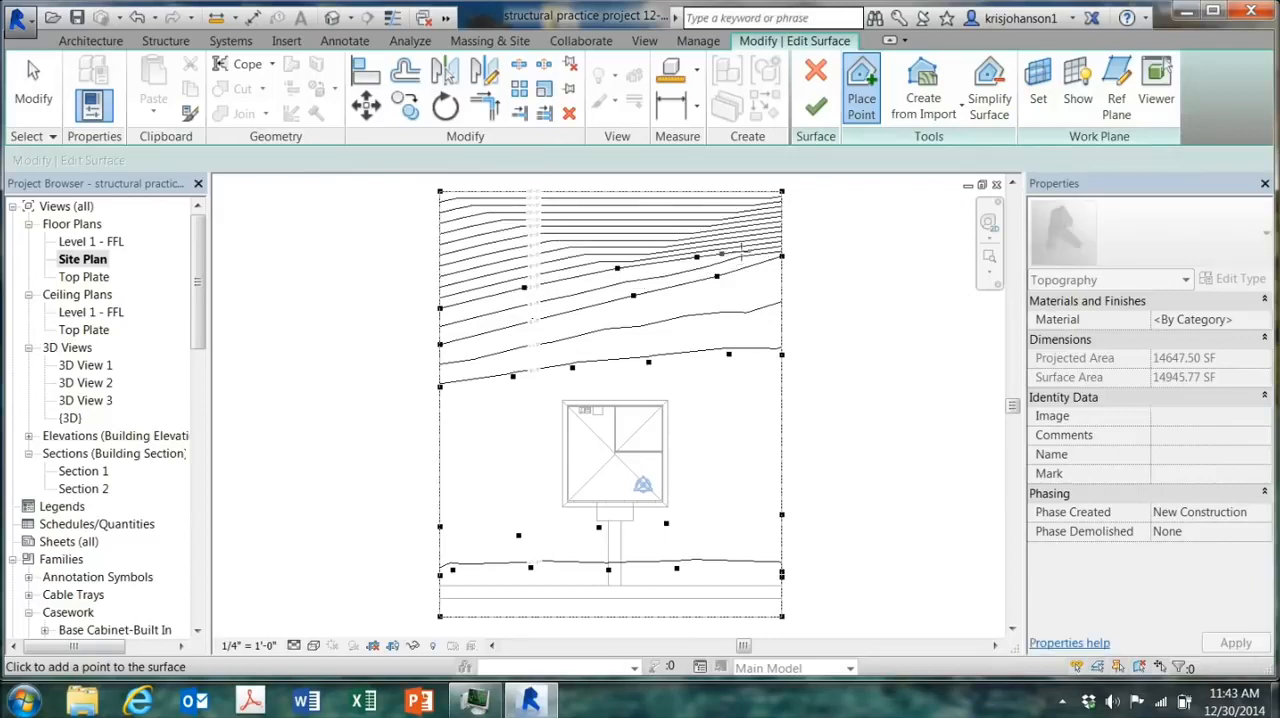
pyautogui.click(782, 239)
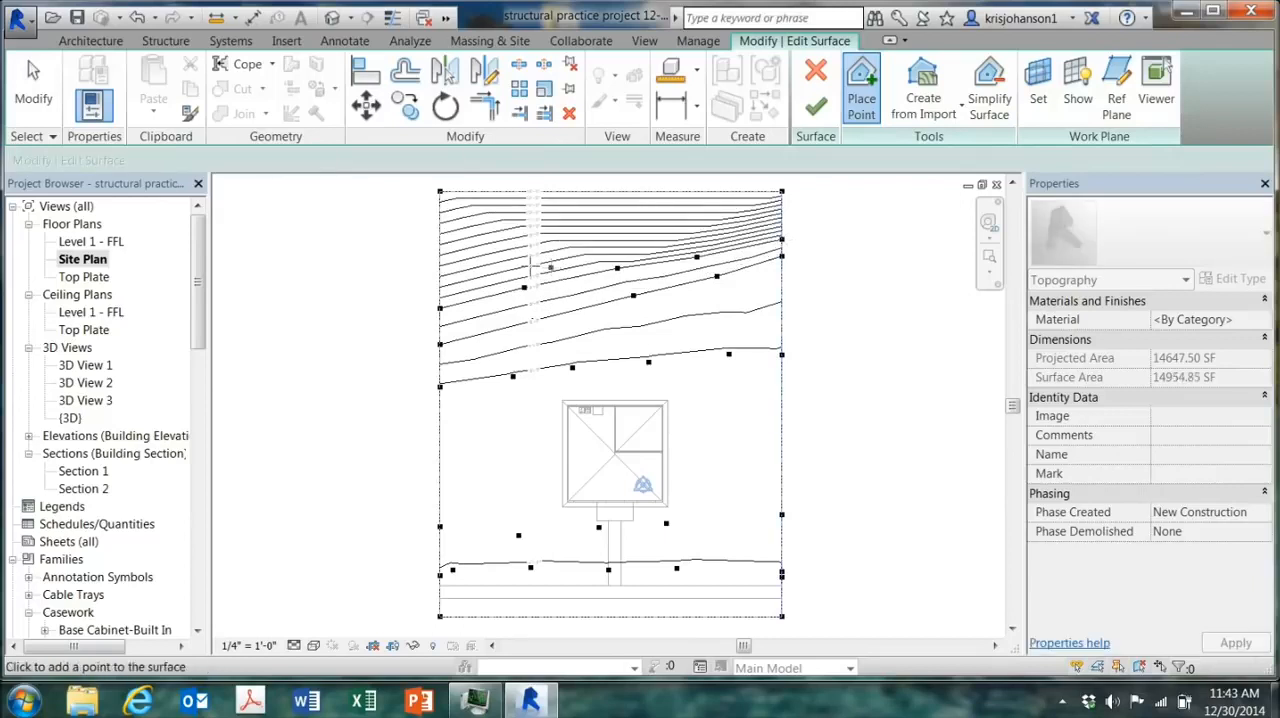
# Step: Place a third row of surface points at 6' 0" absolute elevation across the lot, uphill of the 4' row
pyautogui.doubleClick(231, 159)
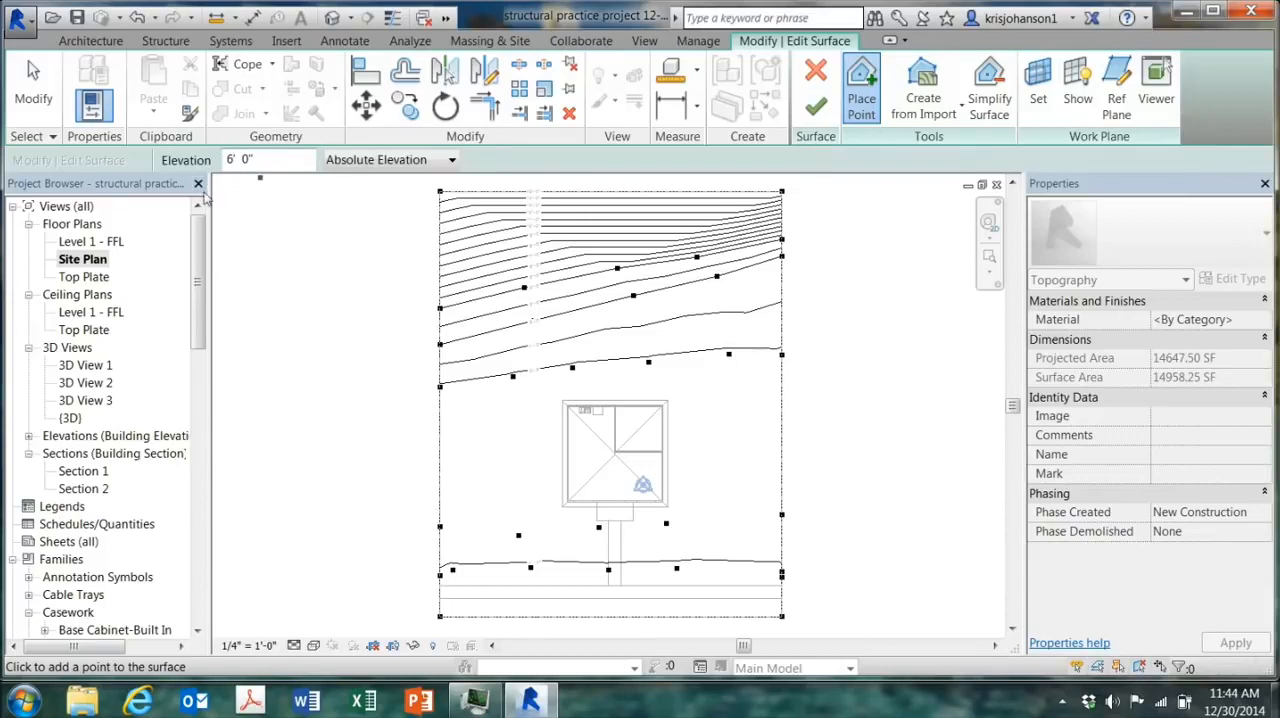
pyautogui.click(440, 263)
pyautogui.click(518, 243)
pyautogui.click(592, 228)
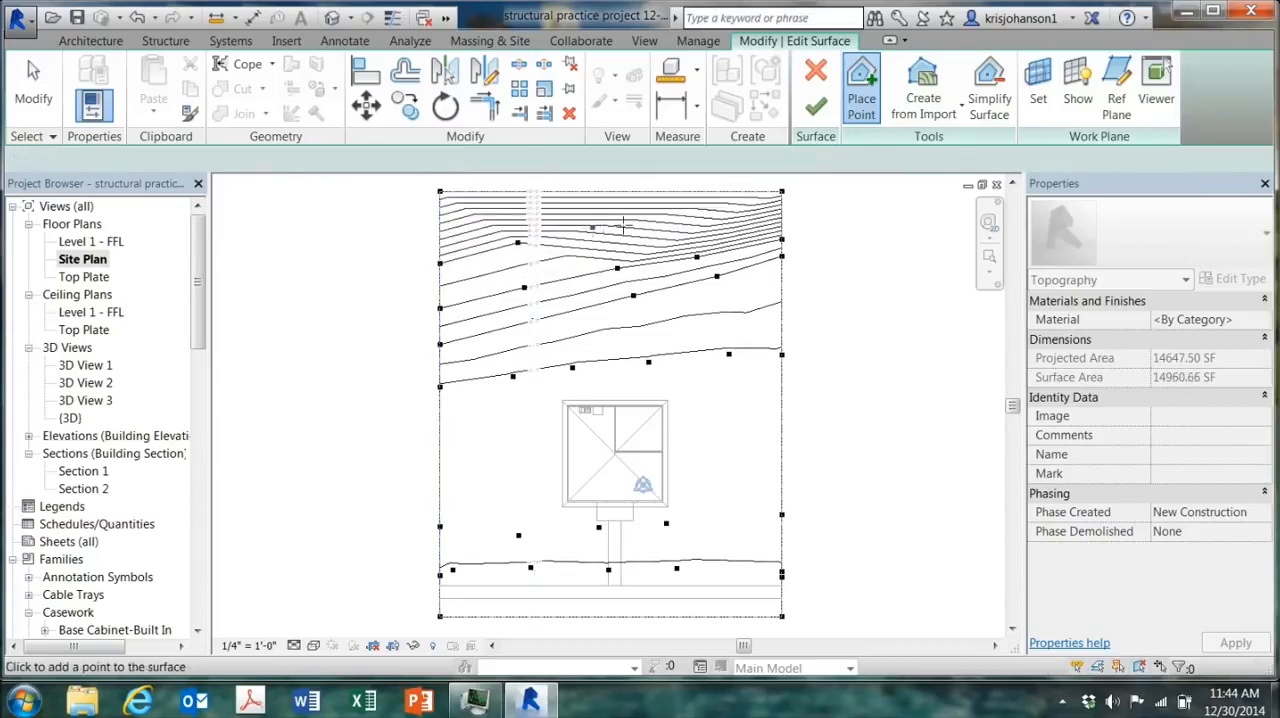
pyautogui.click(649, 220)
pyautogui.click(721, 216)
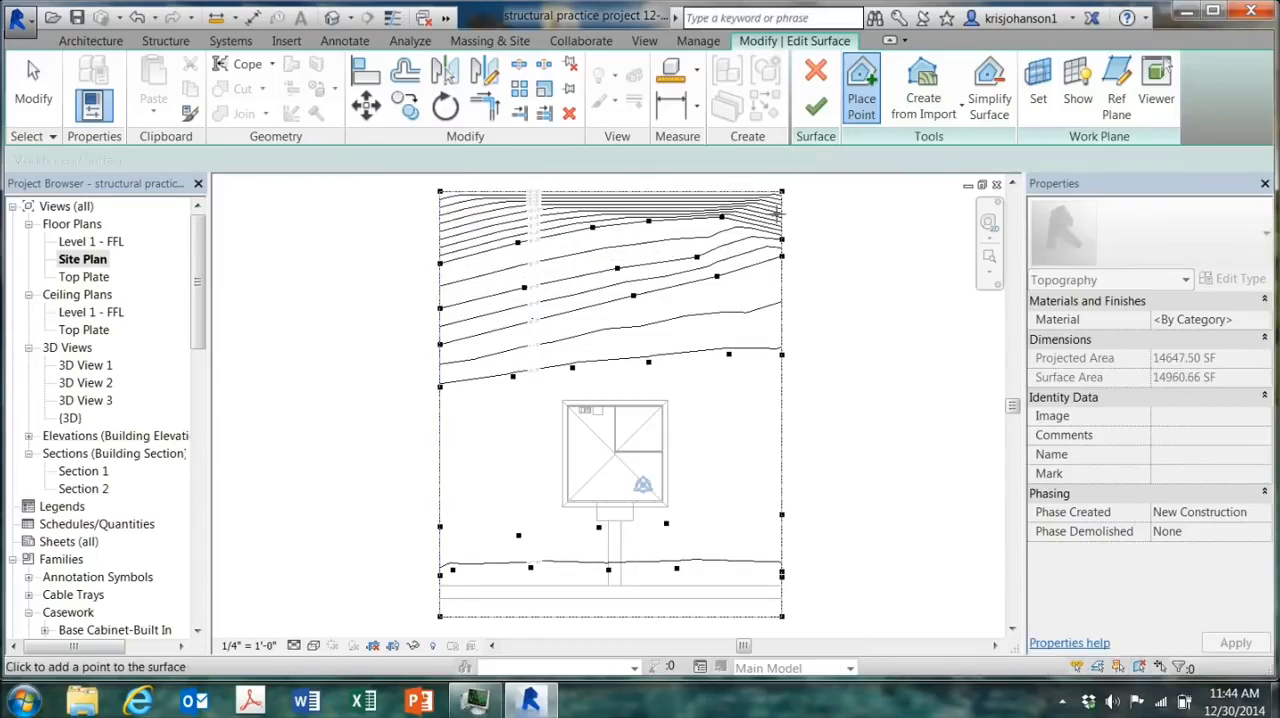
pyautogui.click(781, 212)
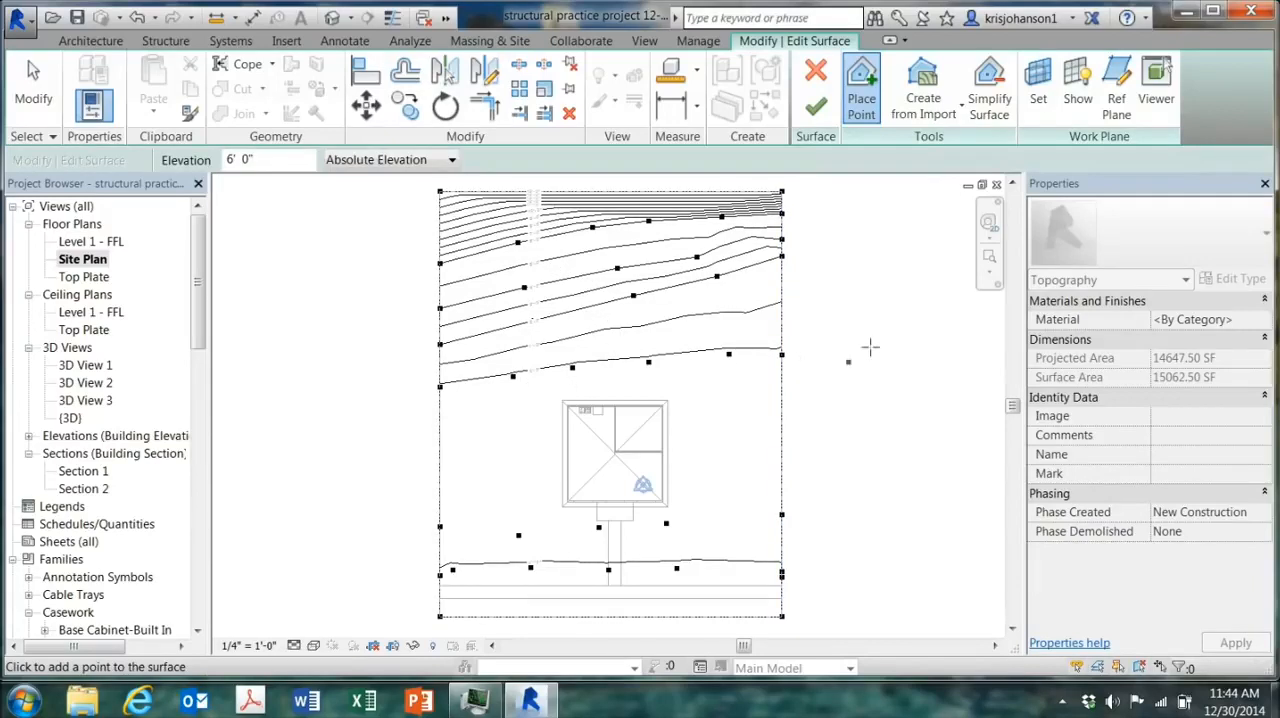
# Step: Finish the surface edit and examine the regraded slope in 3D, ending on the home orientation
pyautogui.click(815, 106)
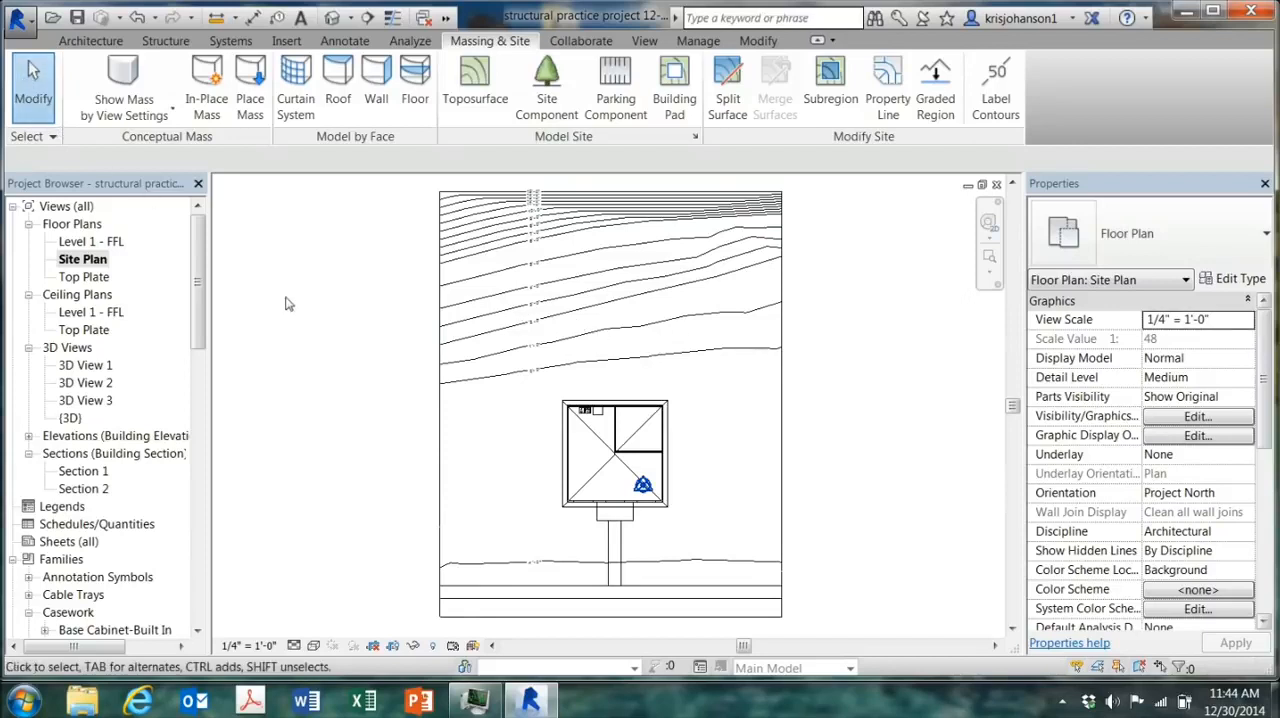
pyautogui.click(332, 17)
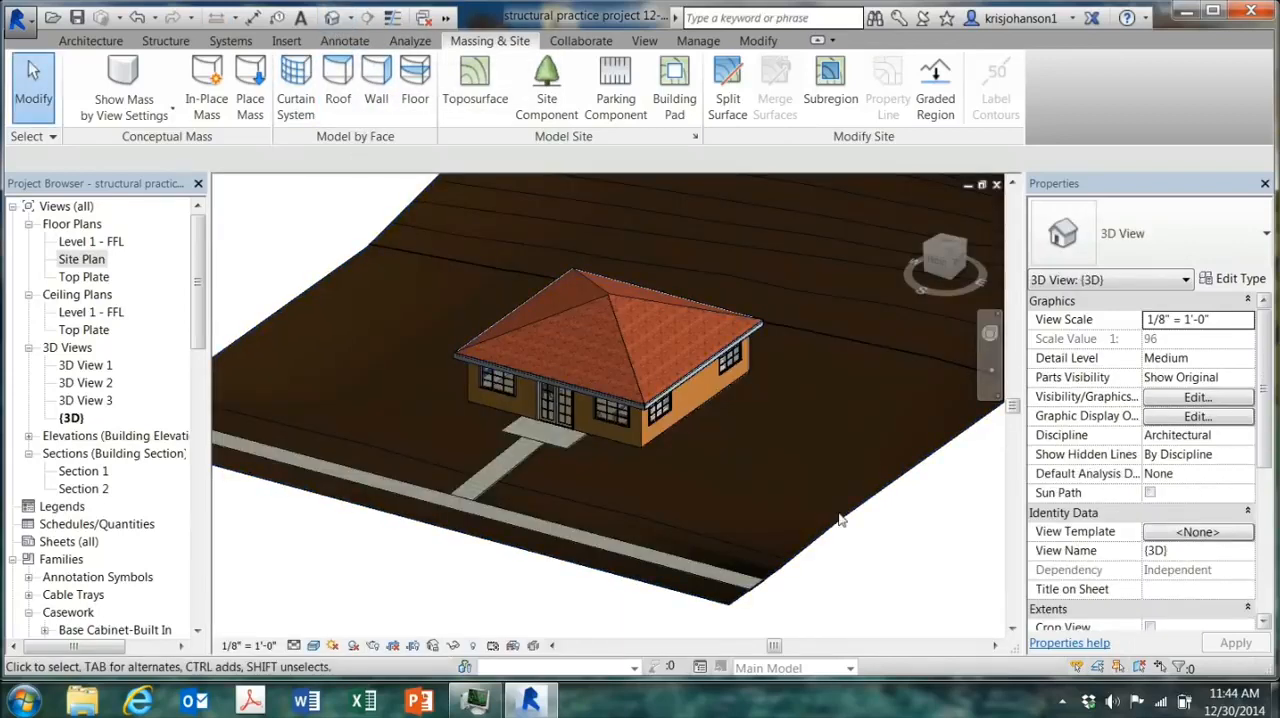
pyautogui.keyDown('shift'); pyautogui.moveTo(869, 520); pyautogui.dragTo(574, 396, button='middle'); pyautogui.keyUp('shift')
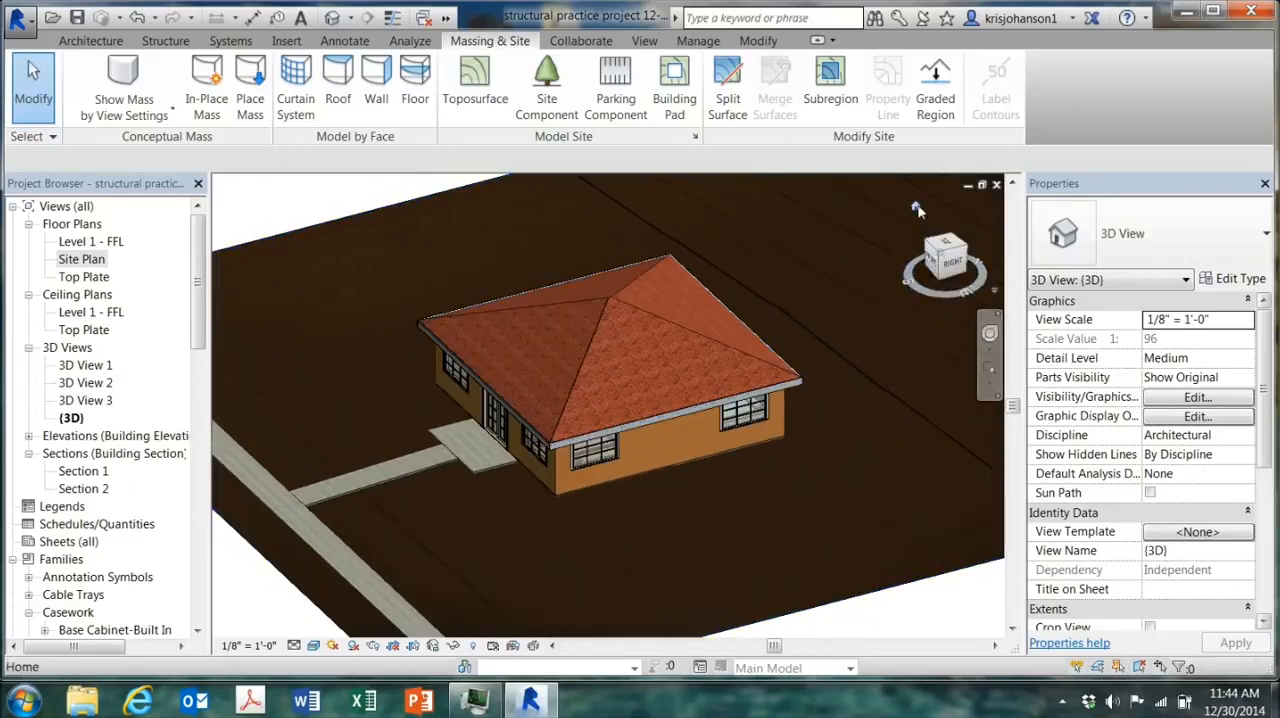
pyautogui.click(918, 208)
# Step: Start splitting the toposurface in the Site Plan, sketching a spline along the 0' contour behind the house from one property line to the other
pyautogui.doubleClick(72, 261)
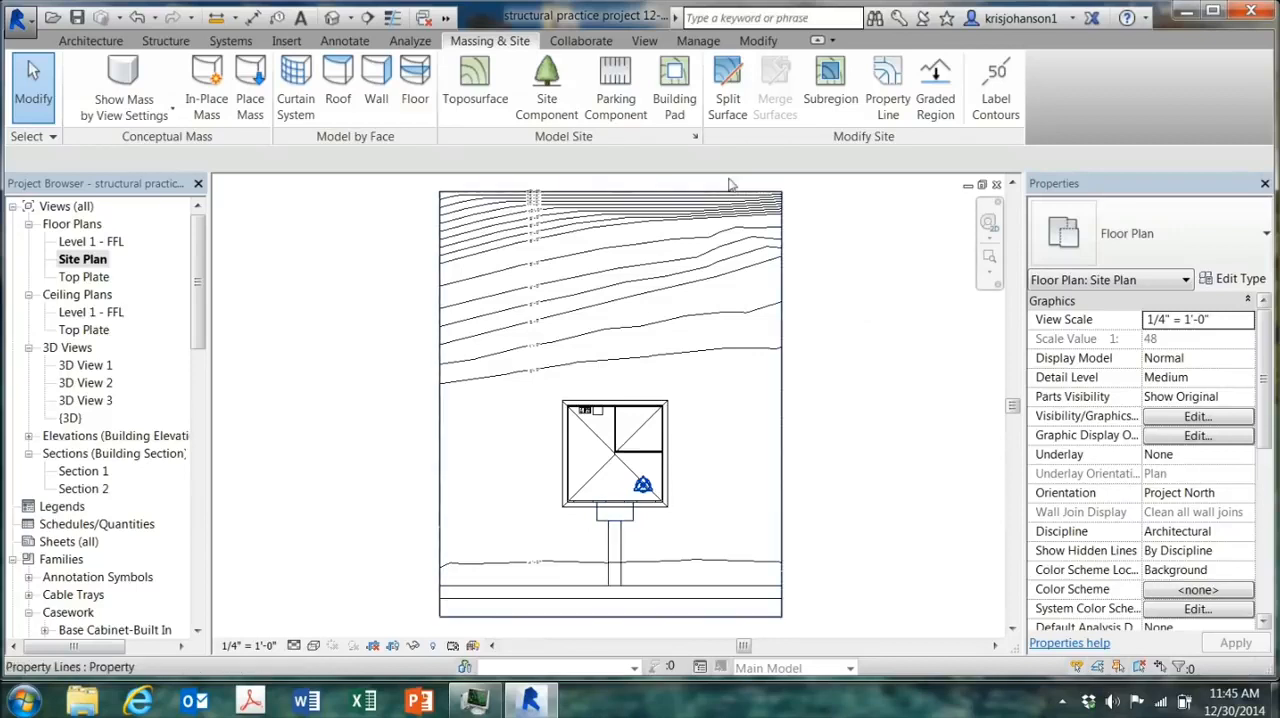
pyautogui.click(727, 112)
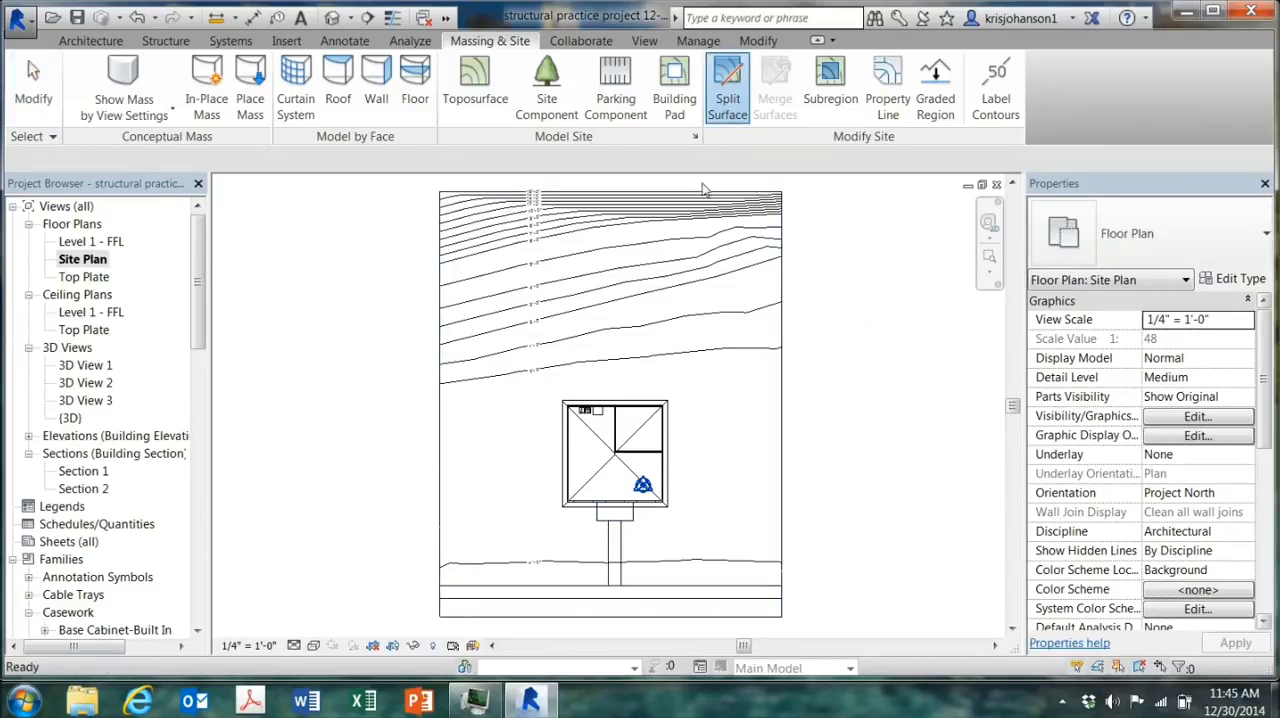
pyautogui.click(737, 231)
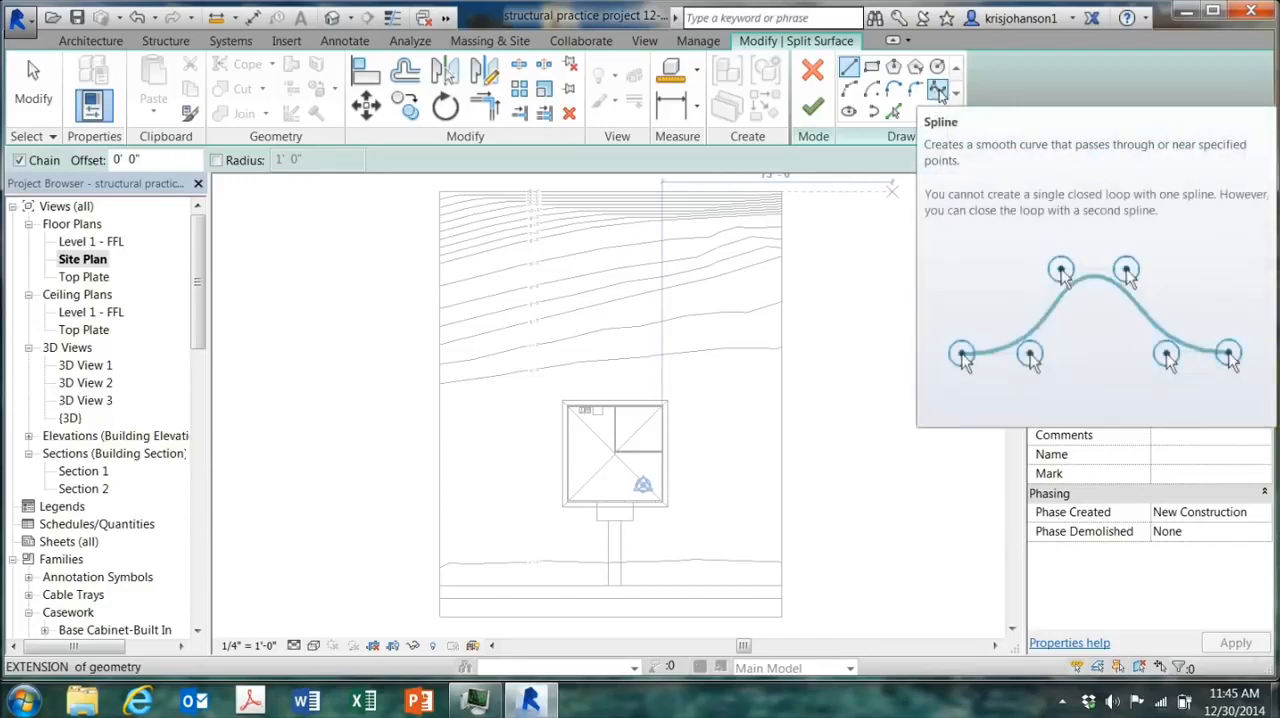
pyautogui.click(935, 93)
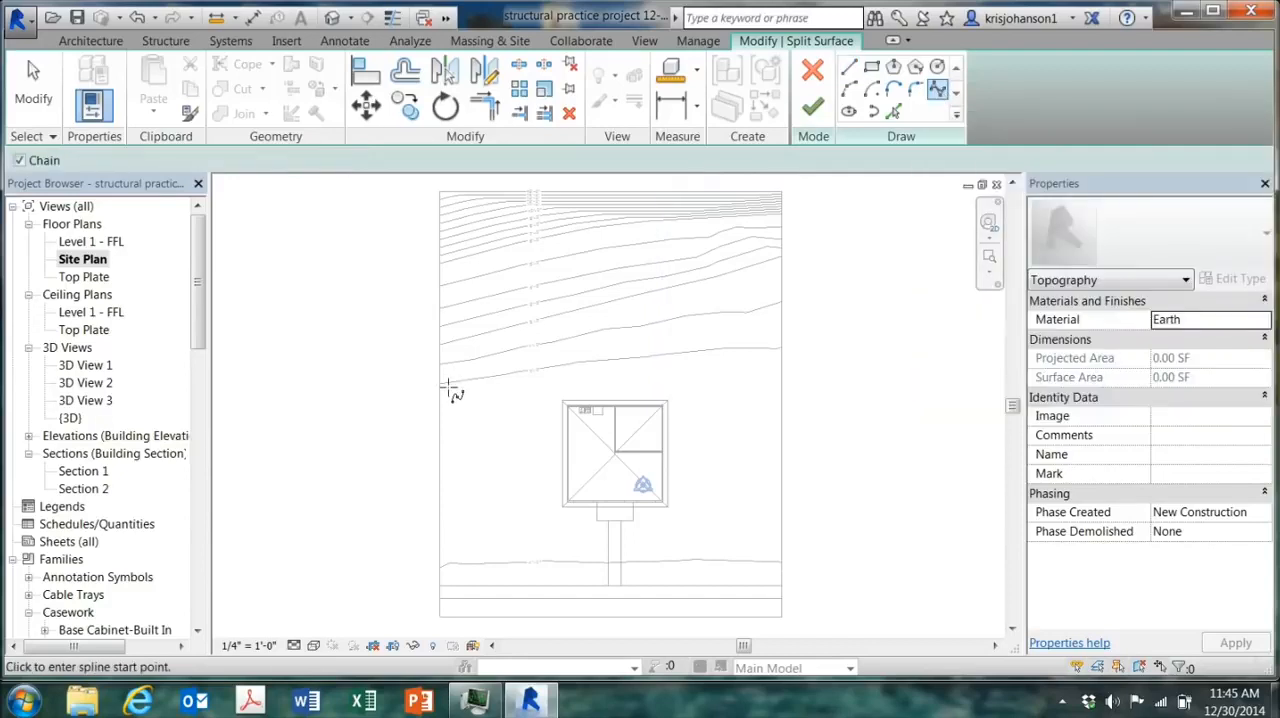
pyautogui.click(443, 387)
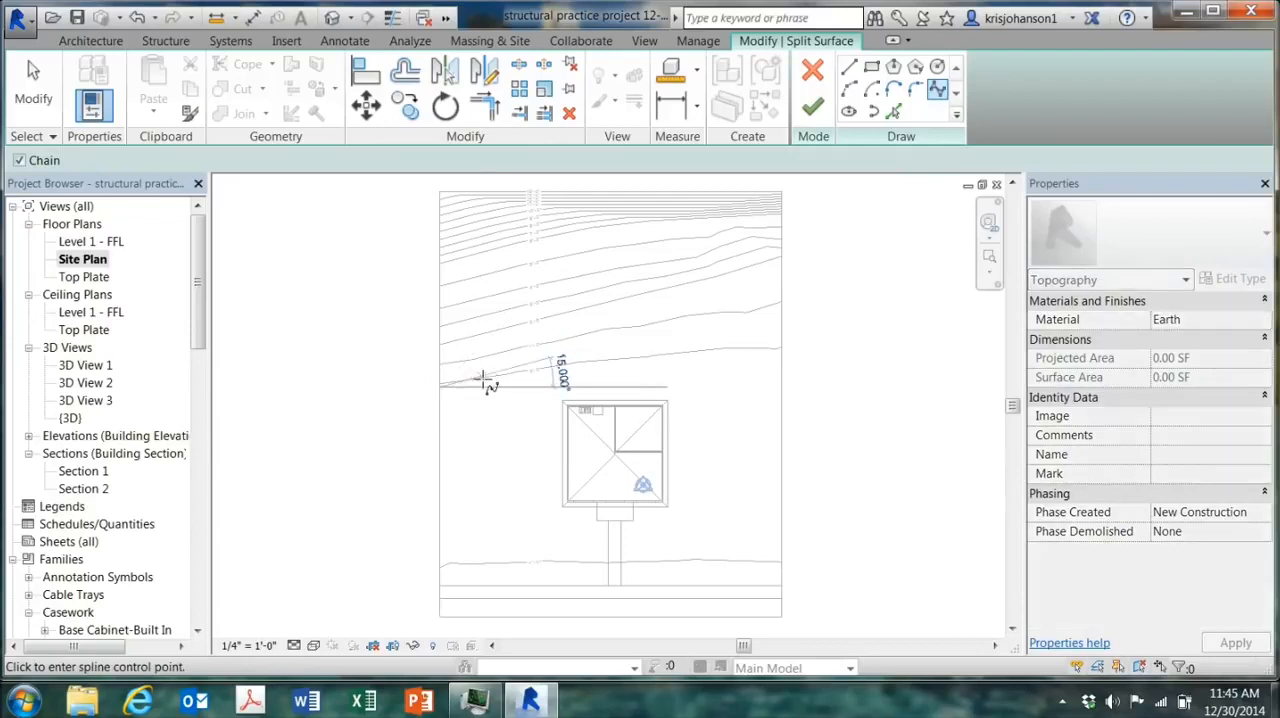
pyautogui.click(569, 365)
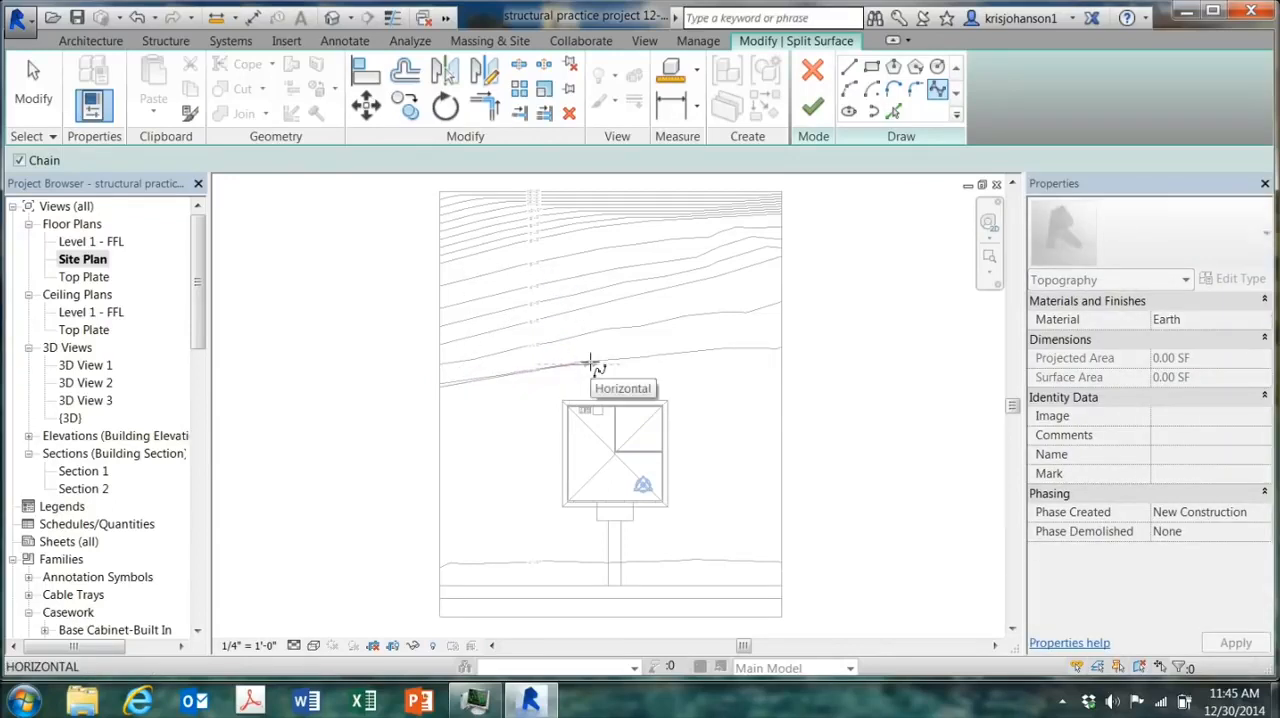
pyautogui.click(592, 365)
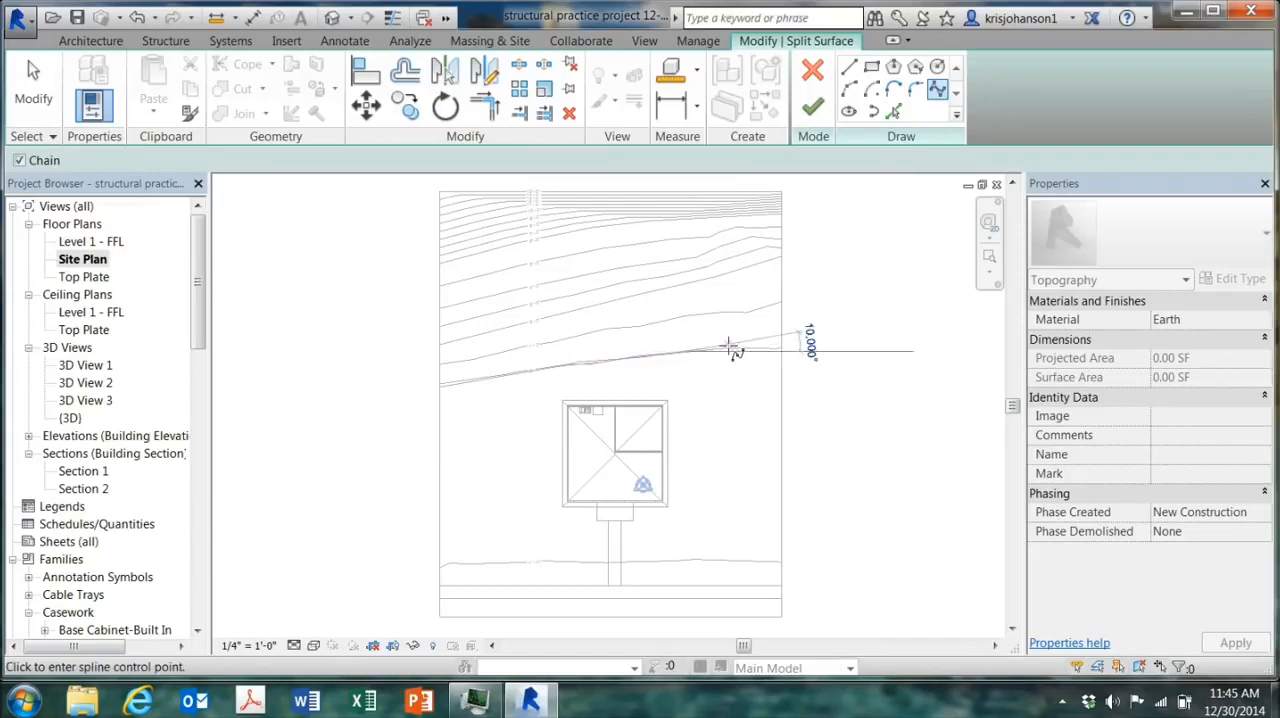
pyautogui.click(785, 349)
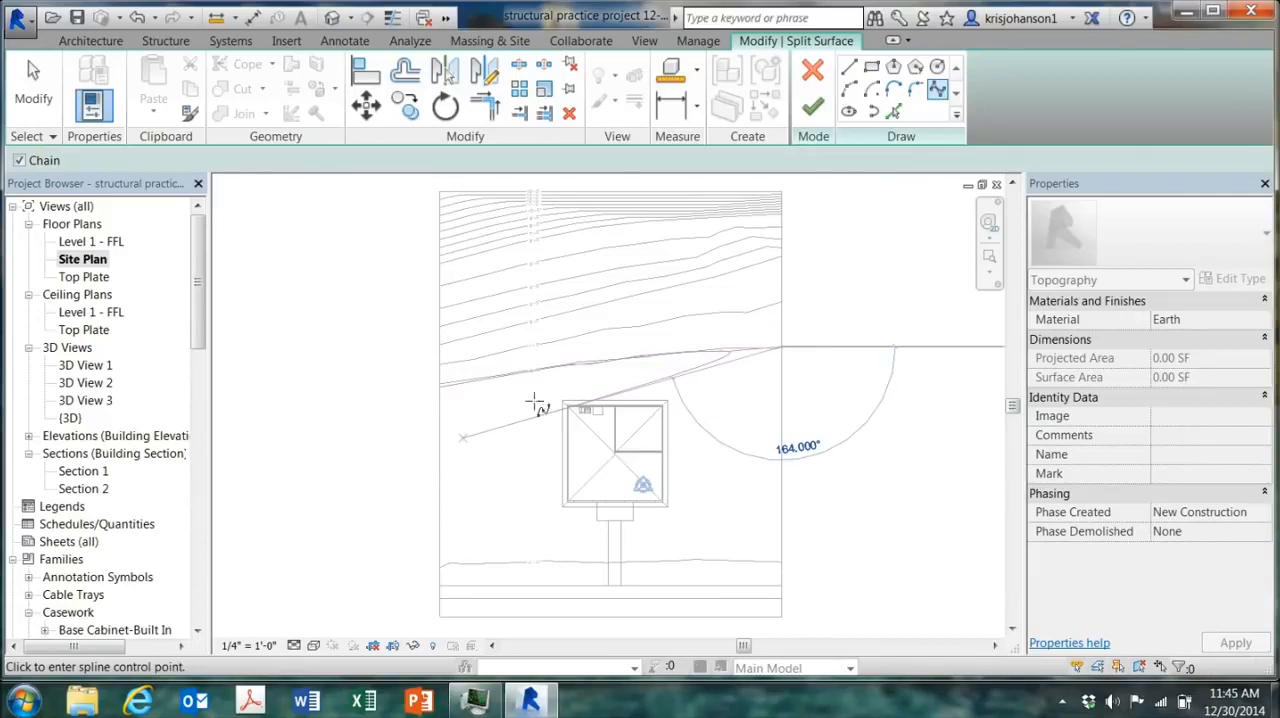
# Step: Close the split boundary with straight lines along one side, the 108' 6" sidewalk-side edge and the other side of the lot back to the spline's start
pyautogui.click(848, 66)
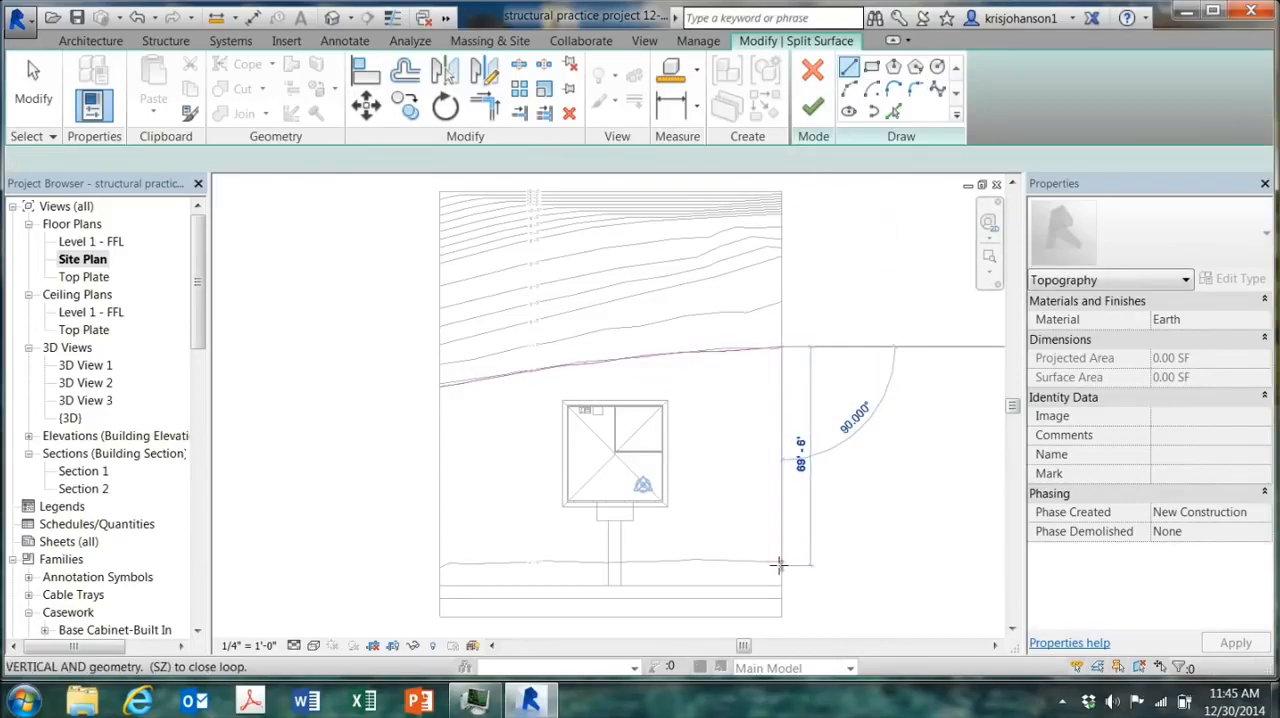
pyautogui.click(781, 615)
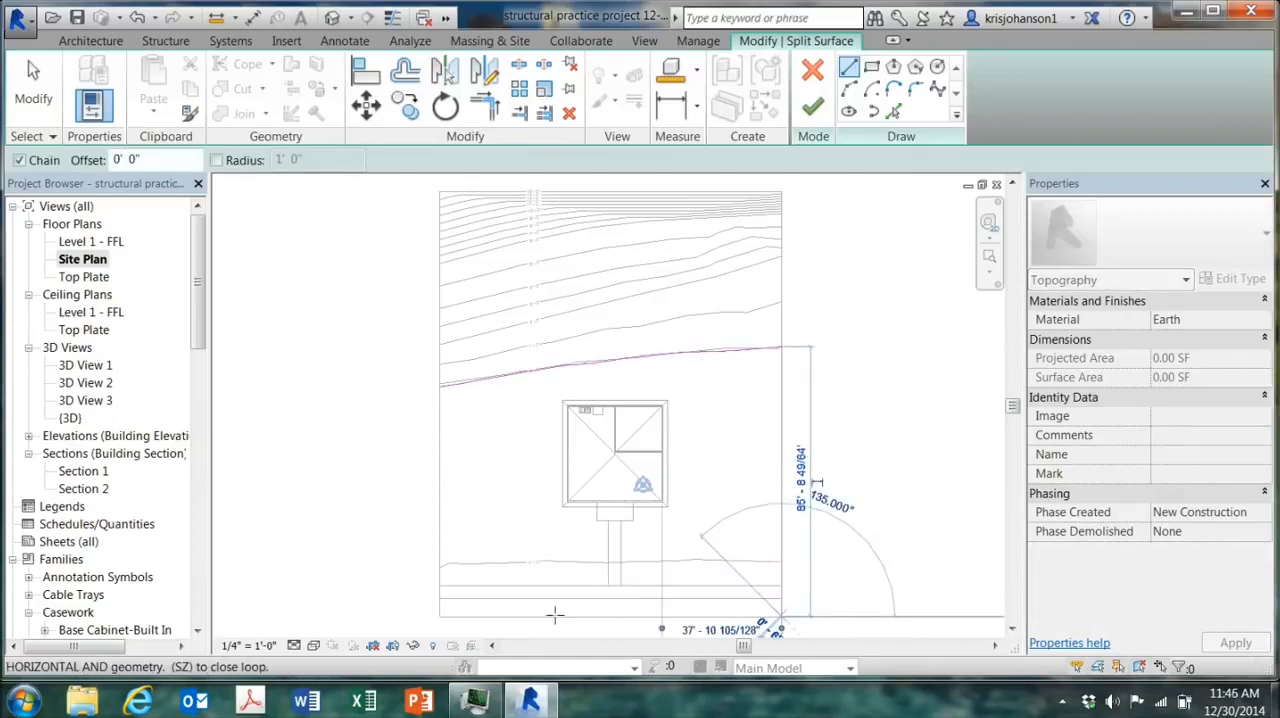
pyautogui.click(440, 617)
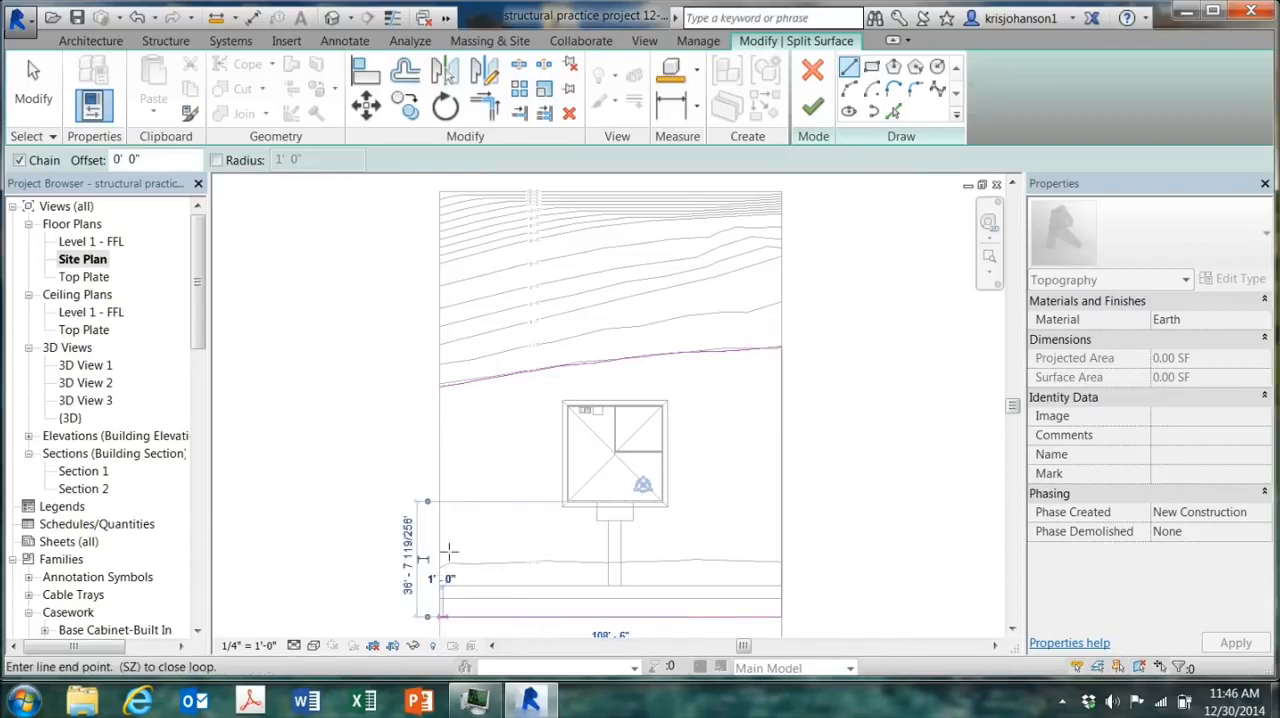
pyautogui.click(440, 383)
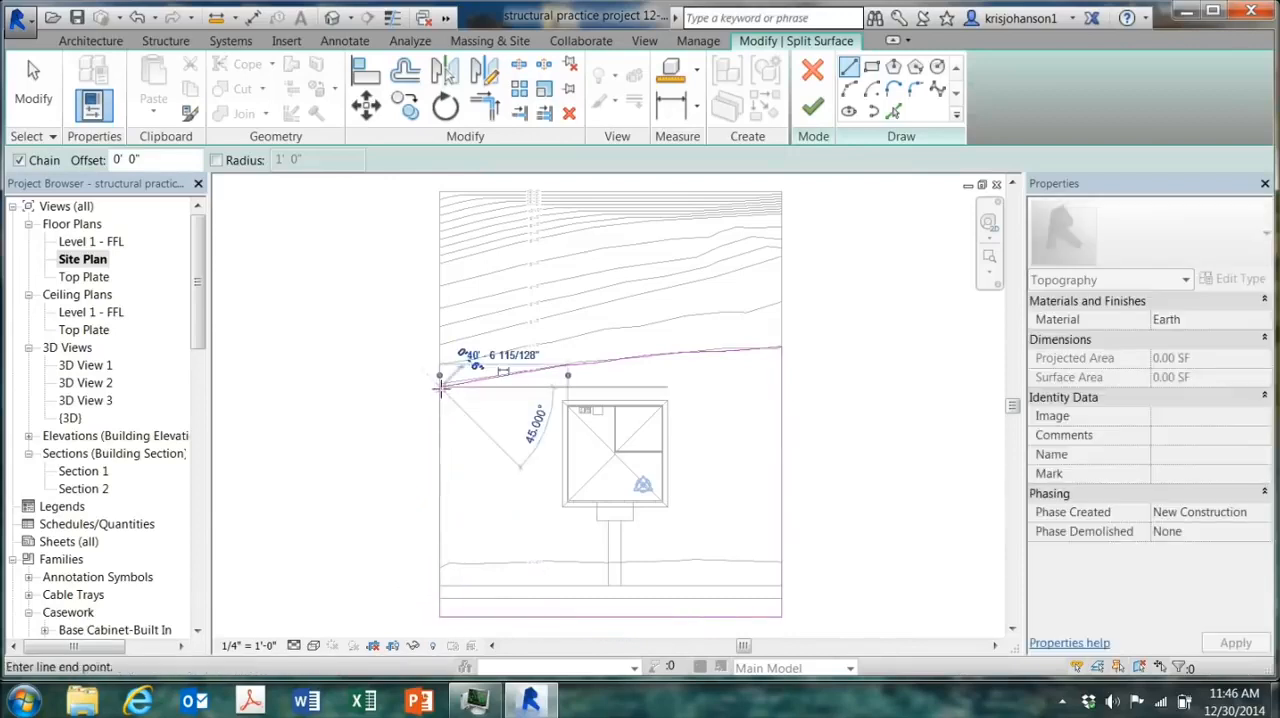
pyautogui.press('Escape')
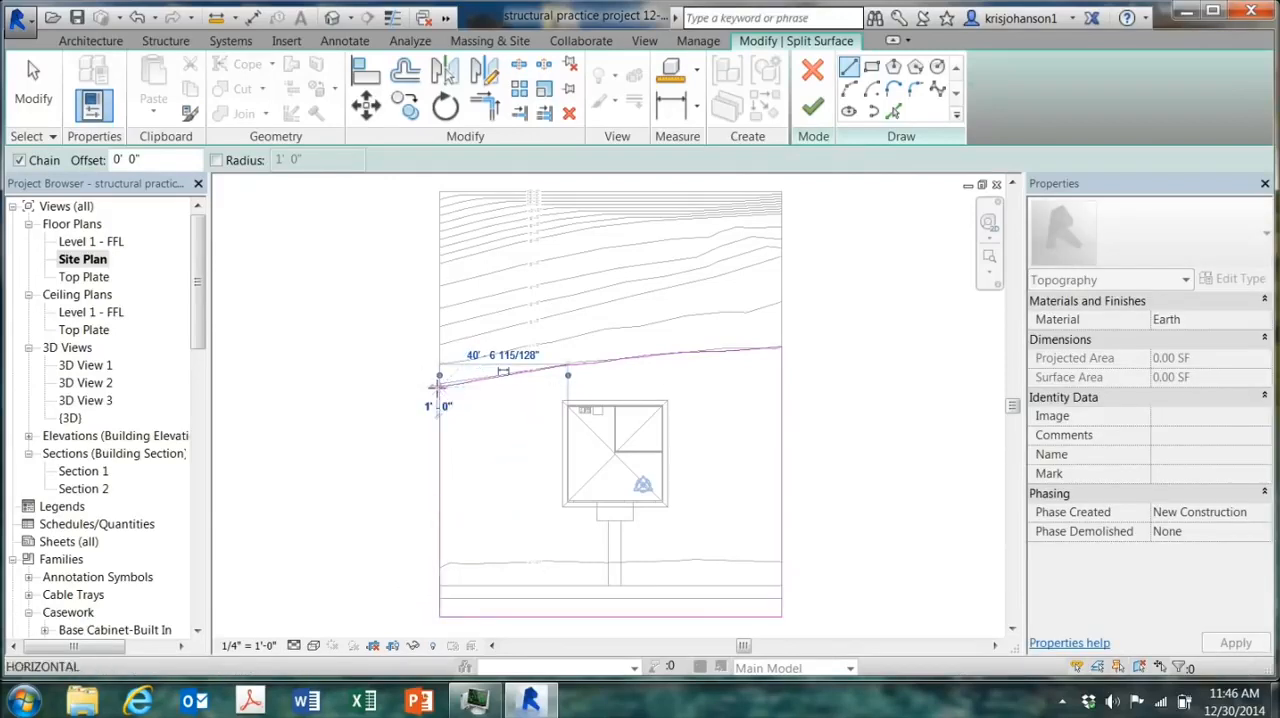
# Step: Finish the split, start editing the new house-side surface and pick Grass as its material
pyautogui.click(812, 107)
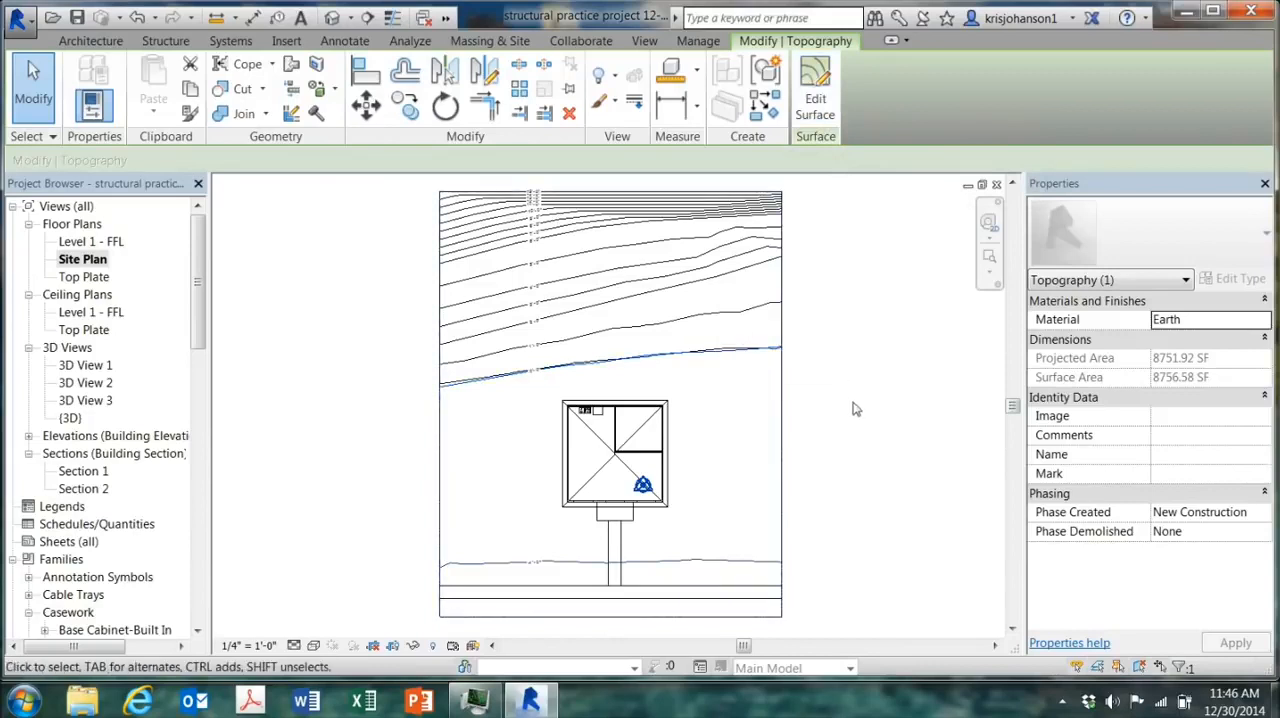
pyautogui.click(812, 106)
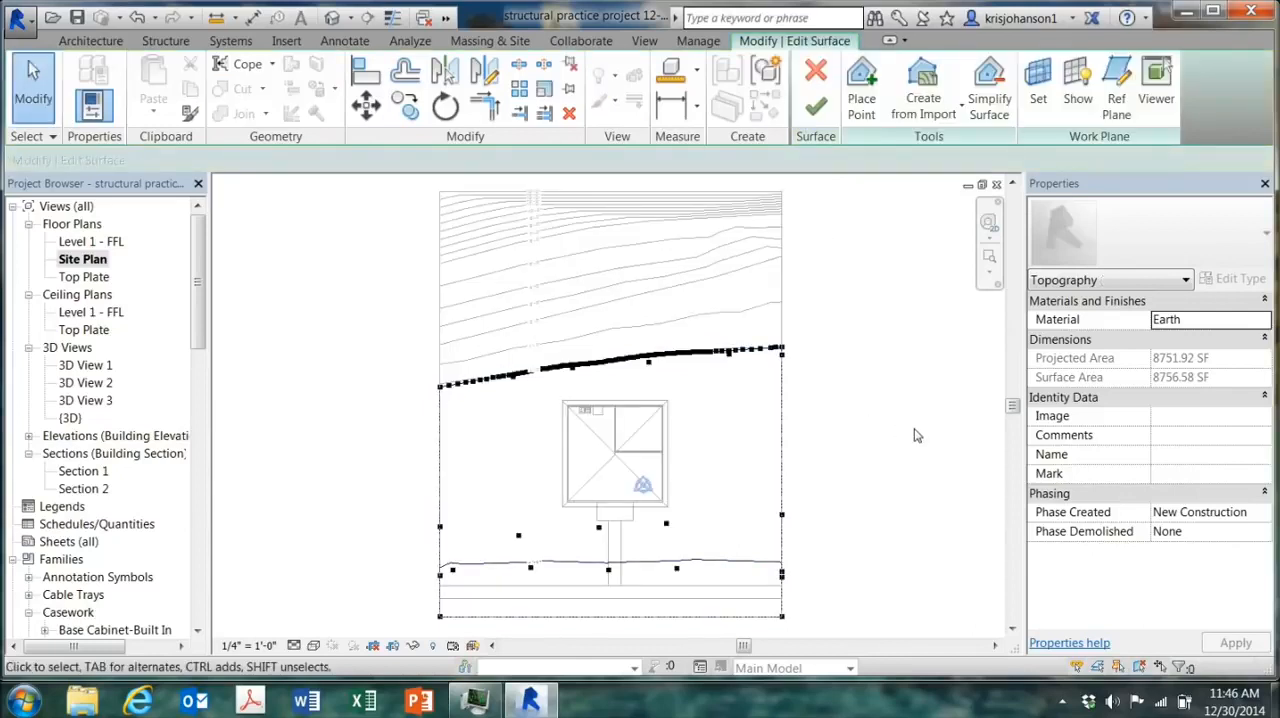
pyautogui.click(1194, 321)
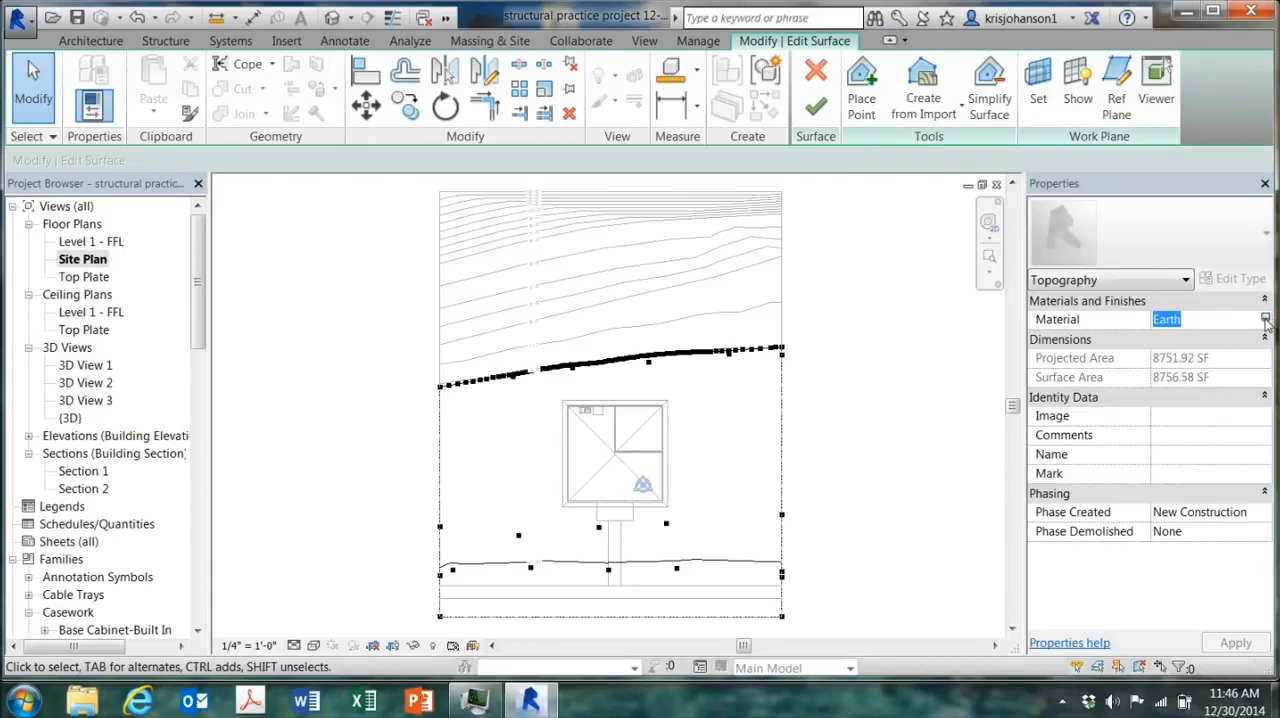
pyautogui.click(1264, 319)
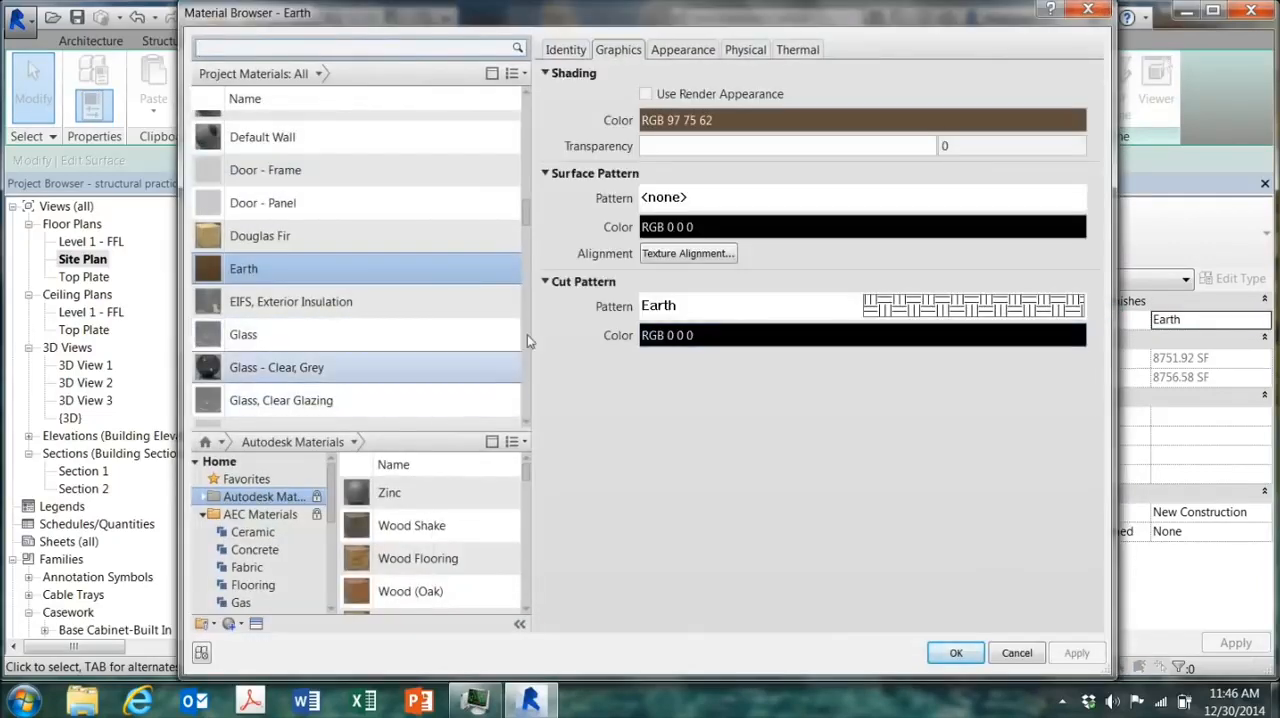
pyautogui.scroll(-3, 523, 209)
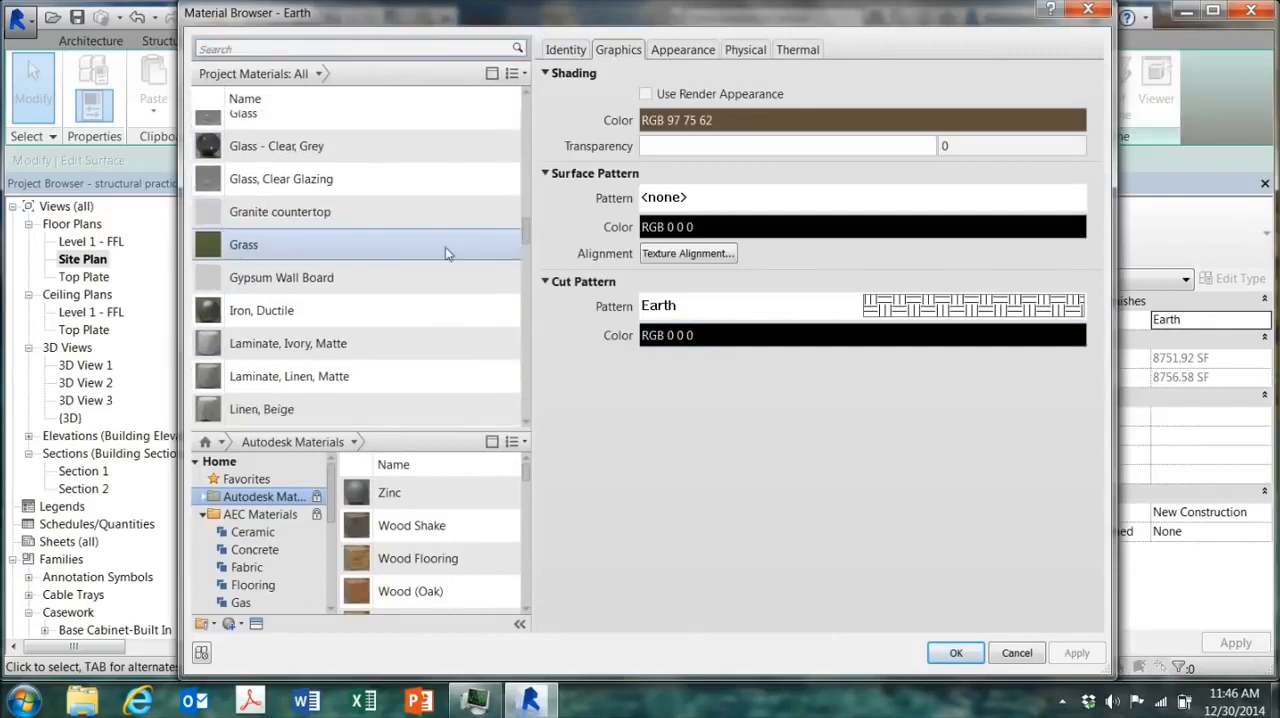
pyautogui.click(396, 257)
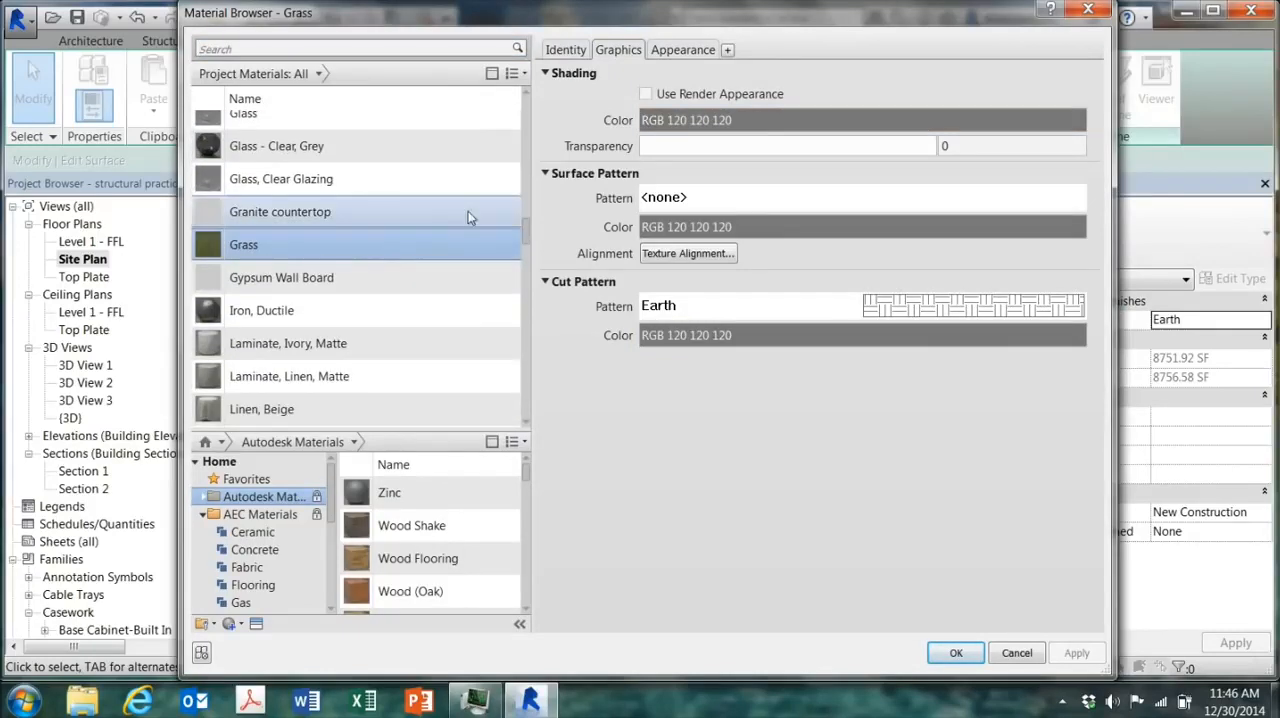
# Step: Replace the Grass material's appearance with the Grass - St. Augustine asset from the Appearance Library's Sitework category
pyautogui.click(683, 49)
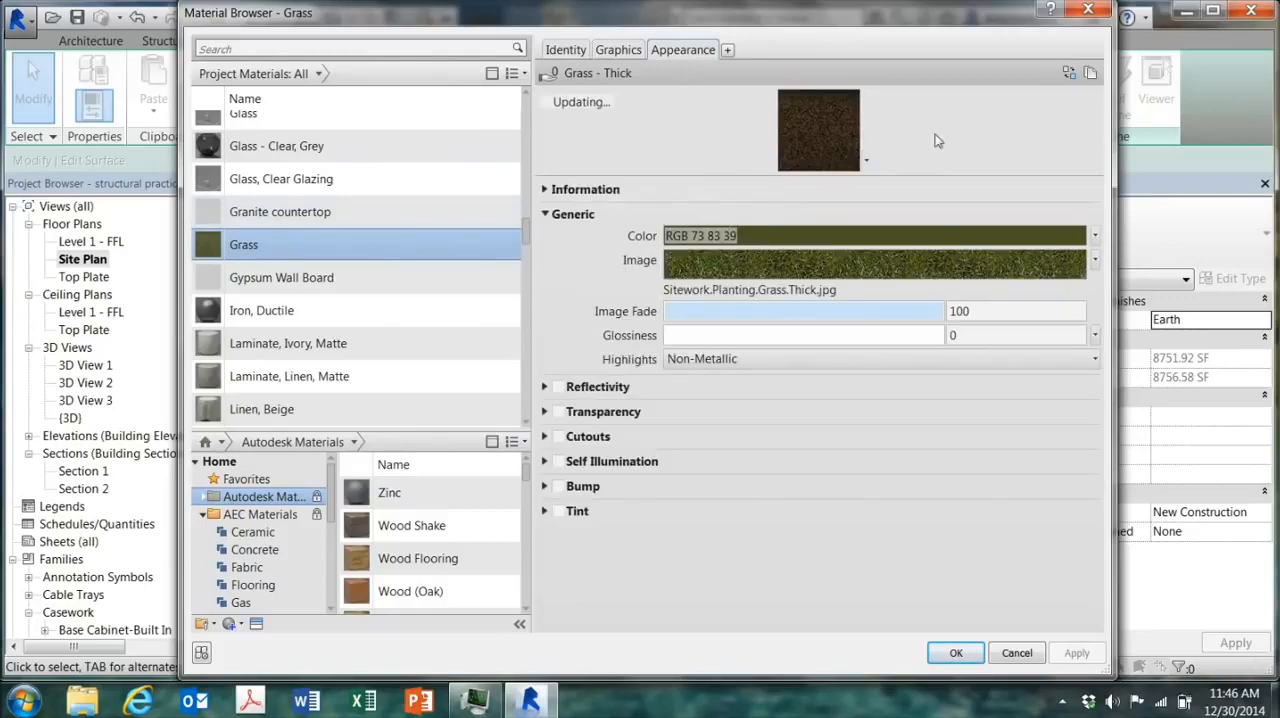
pyautogui.click(1069, 75)
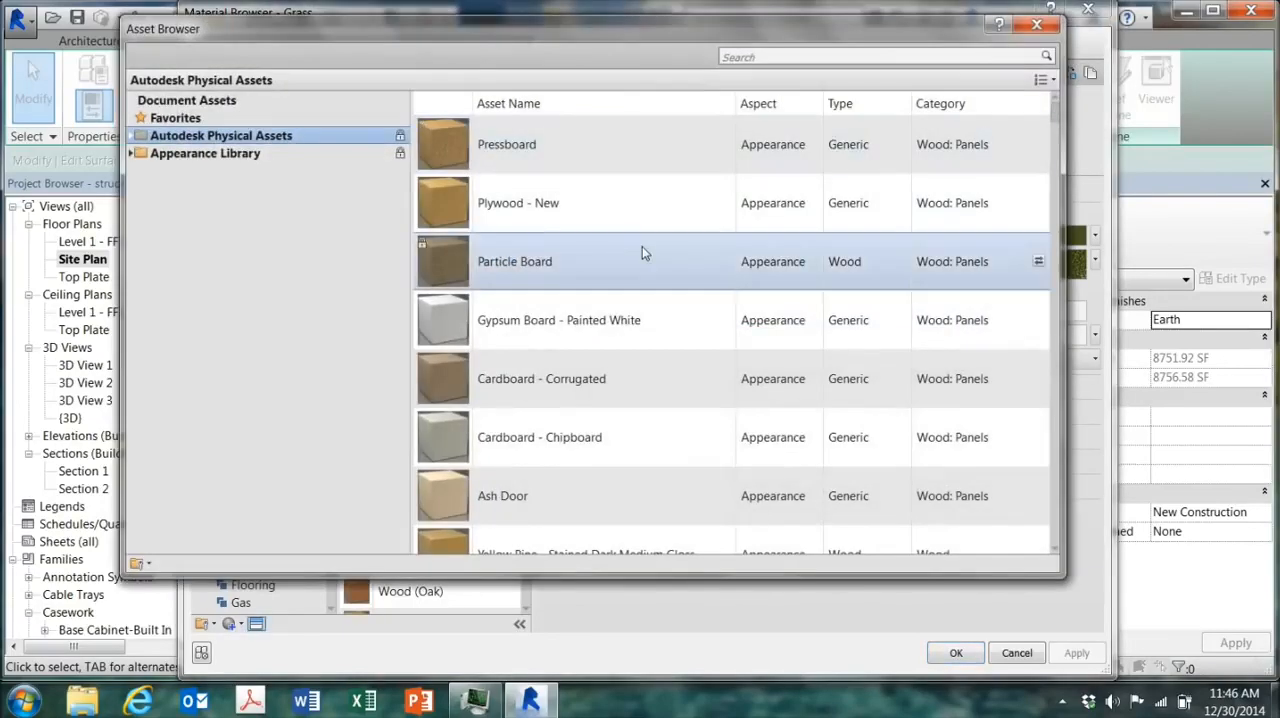
pyautogui.click(131, 154)
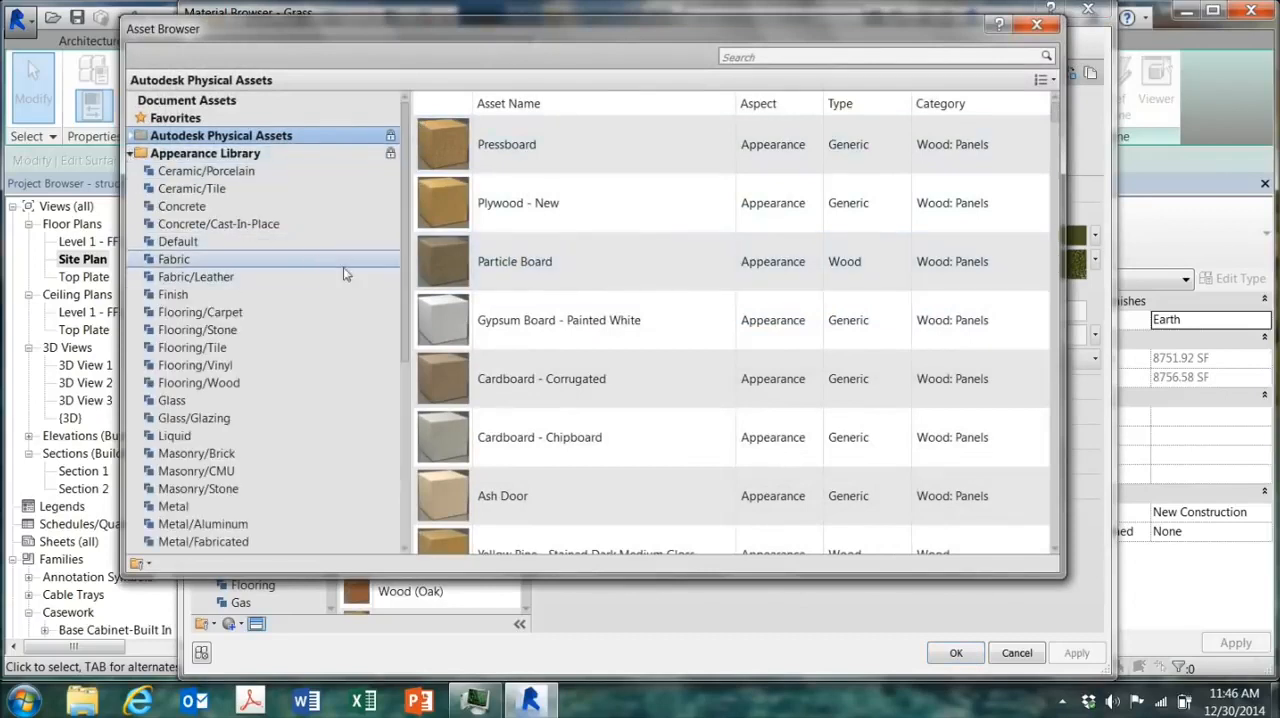
pyautogui.moveTo(403, 294); pyautogui.dragTo(383, 410)
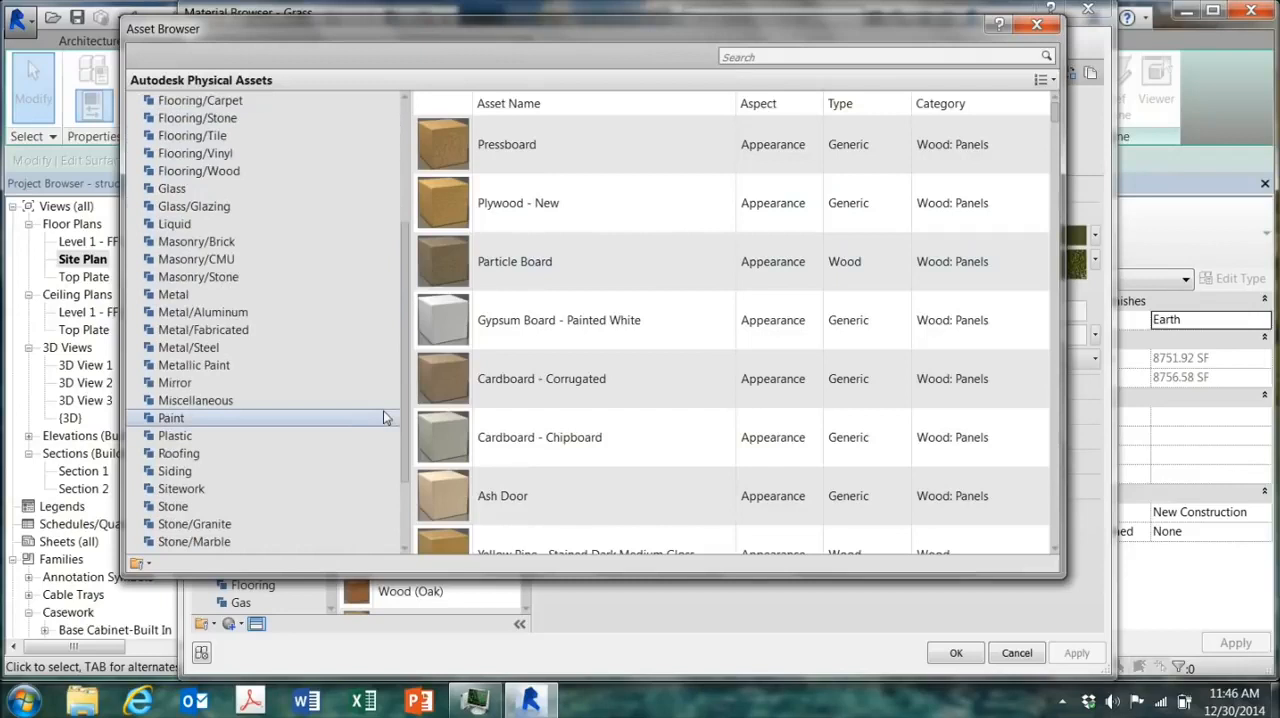
pyautogui.click(232, 489)
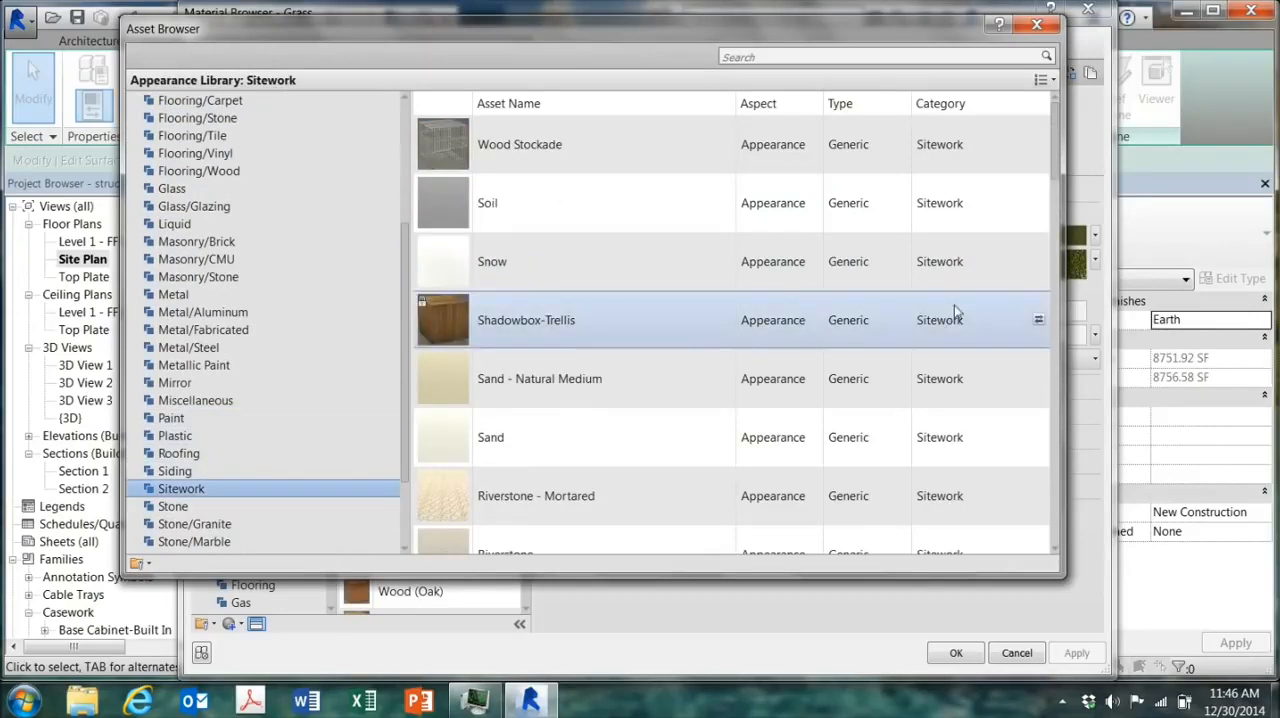
pyautogui.moveTo(1054, 157); pyautogui.dragTo(1075, 293)
pyautogui.moveTo(1083, 310); pyautogui.dragTo(1109, 382)
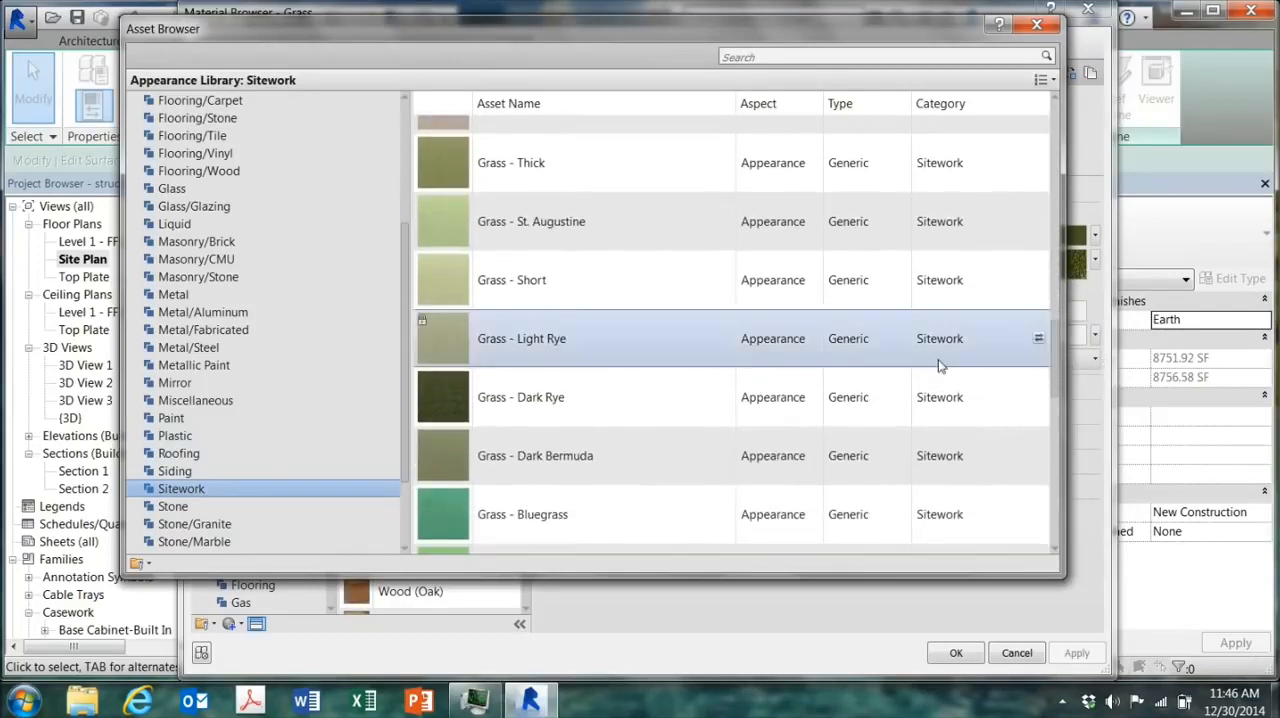
pyautogui.doubleClick(548, 231)
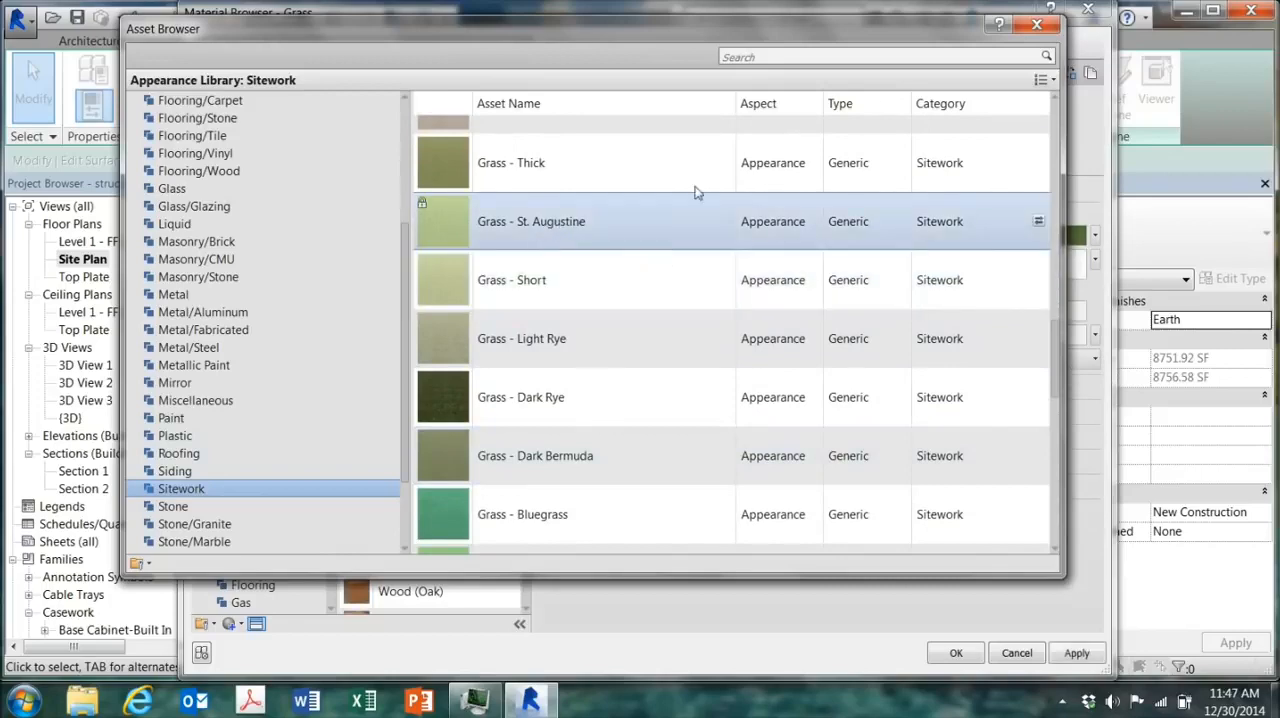
pyautogui.click(1030, 28)
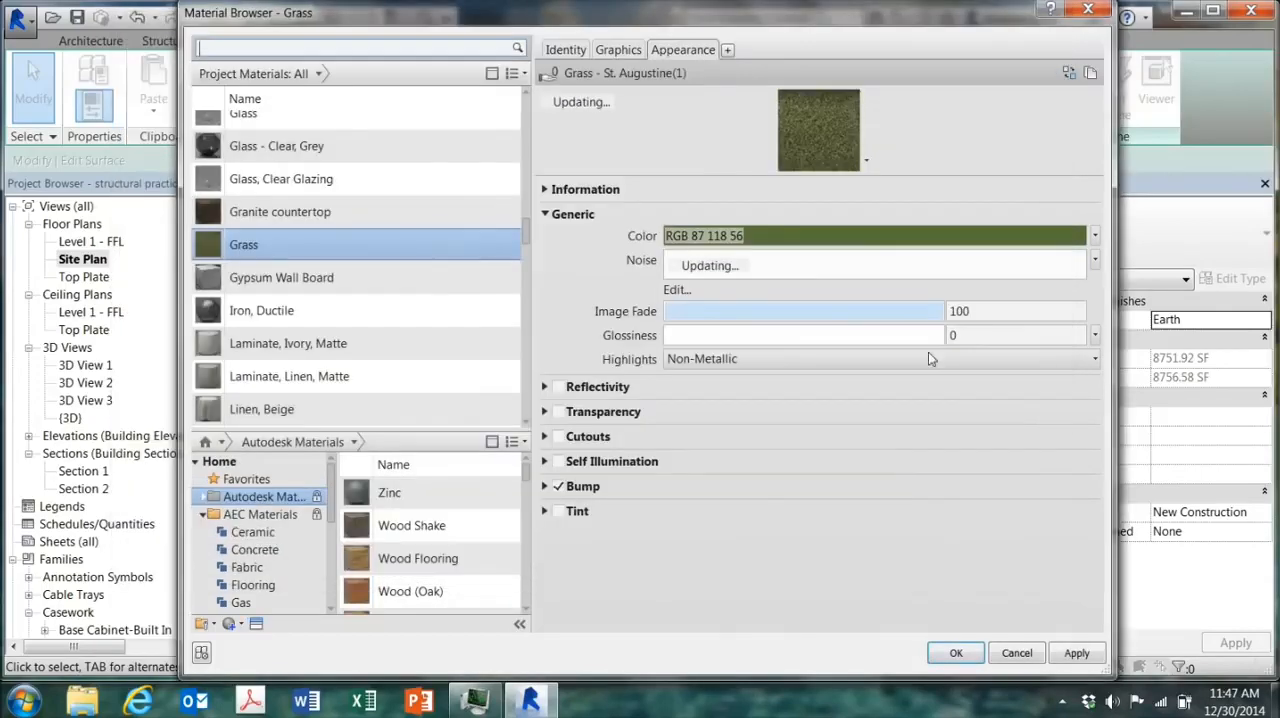
# Step: Rename the Grass material as "Grass- augustine" and apply it to the house-side surface
pyautogui.click(566, 50)
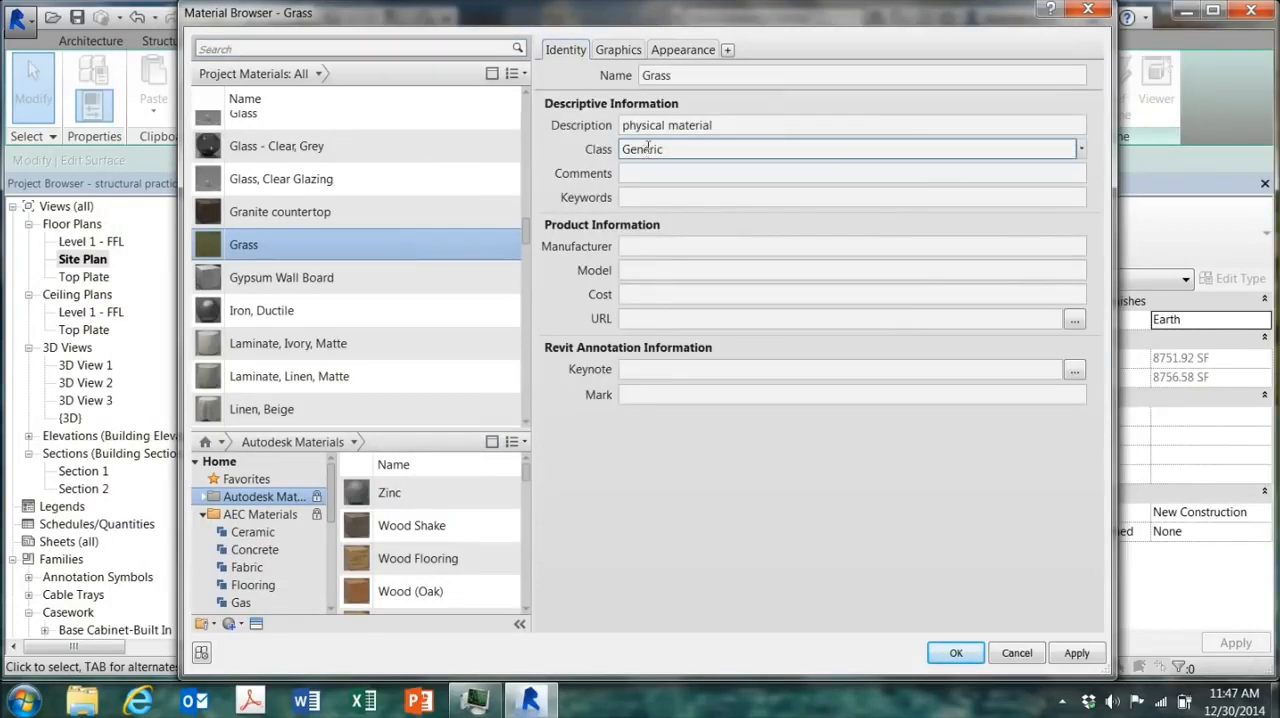
pyautogui.doubleClick(690, 77)
pyautogui.click(690, 78)
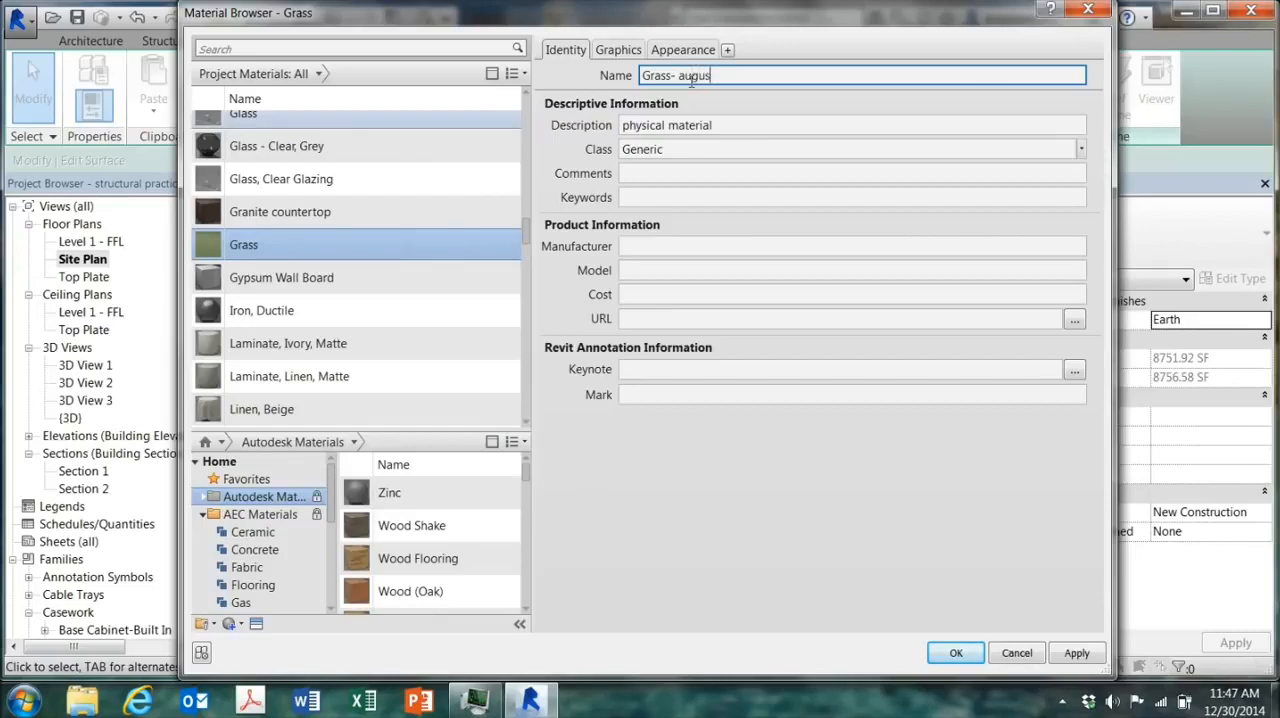
pyautogui.write('augustine')
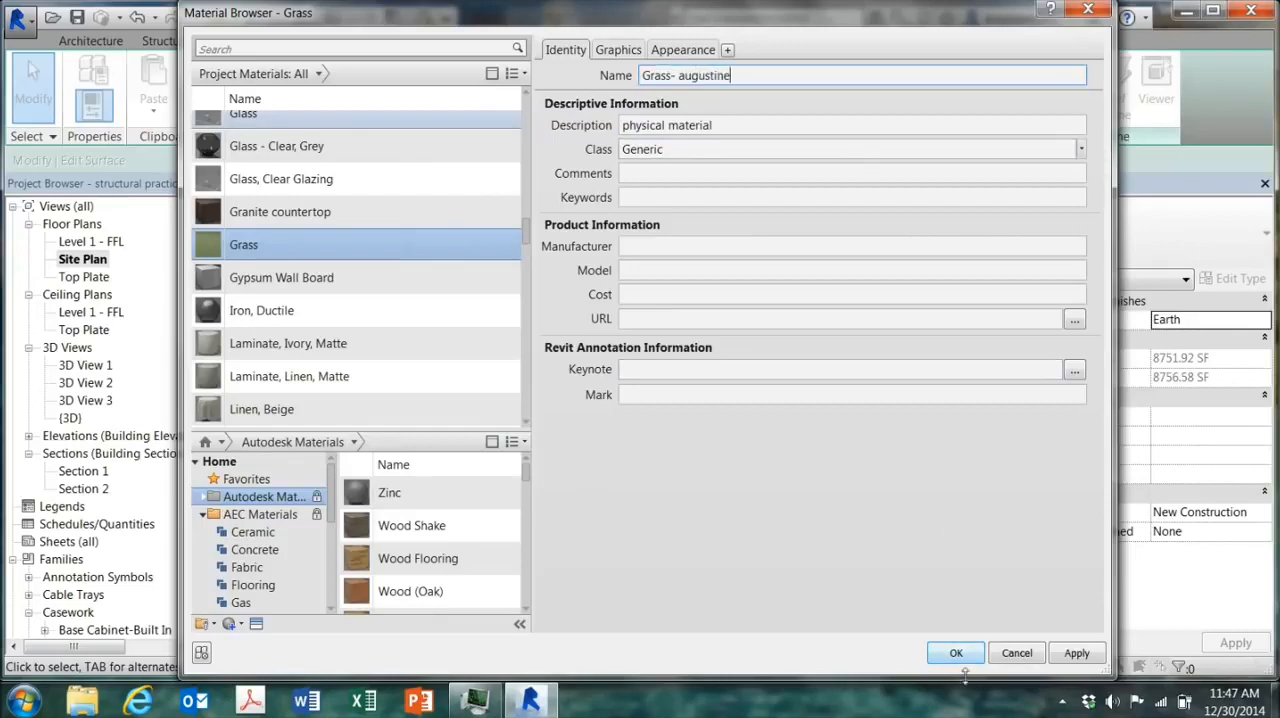
pyautogui.click(1074, 652)
pyautogui.click(953, 655)
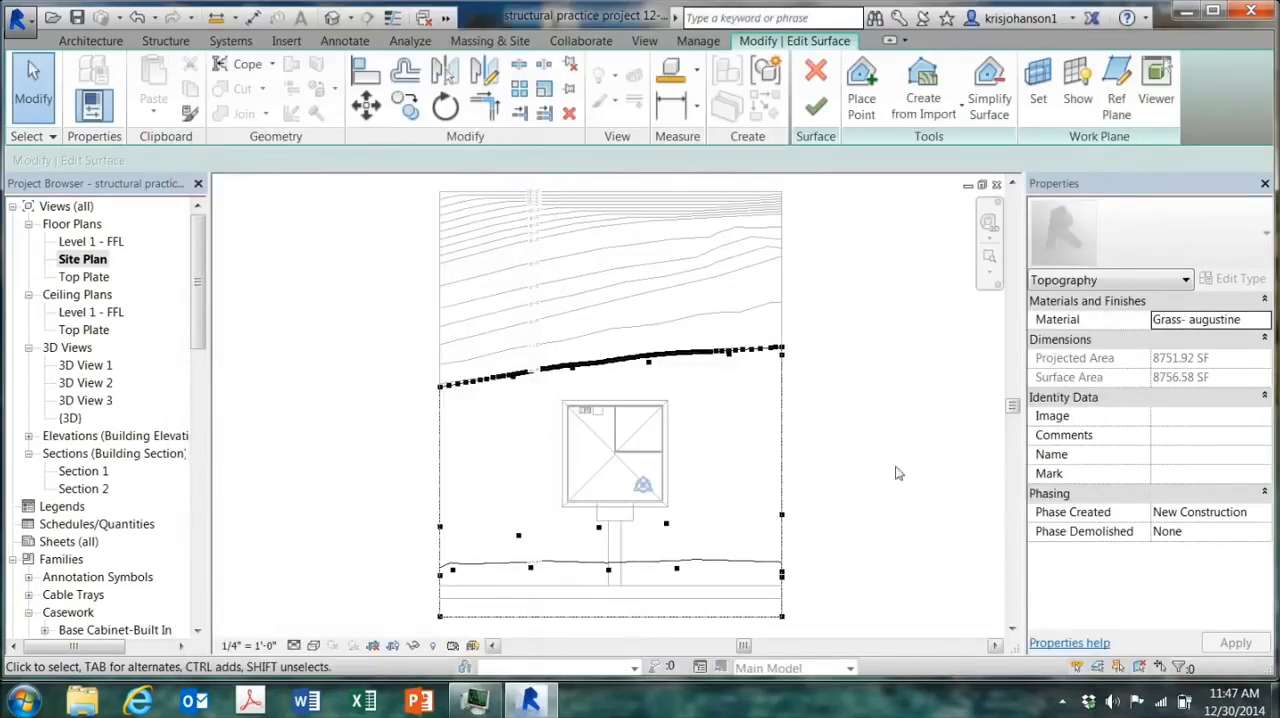
# Step: Finish the surface edit and examine the grass lawn and earth slope in 3D from several angles
pyautogui.click(816, 106)
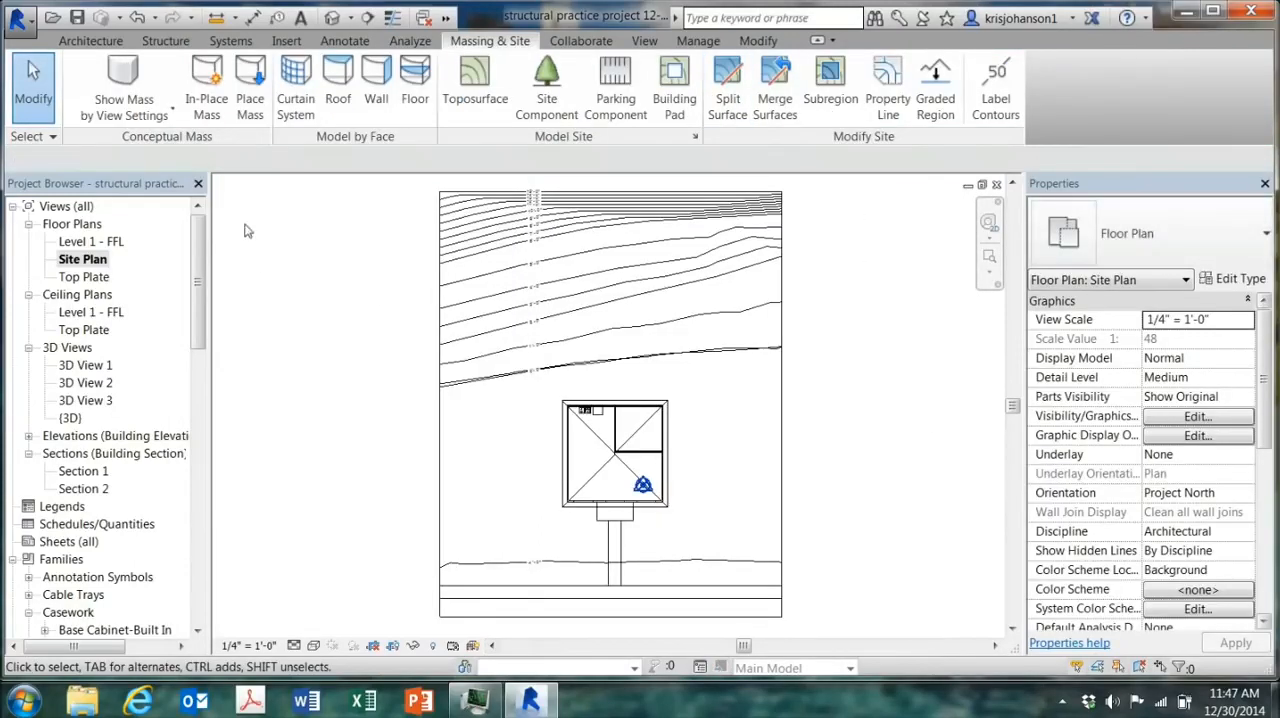
pyautogui.click(332, 17)
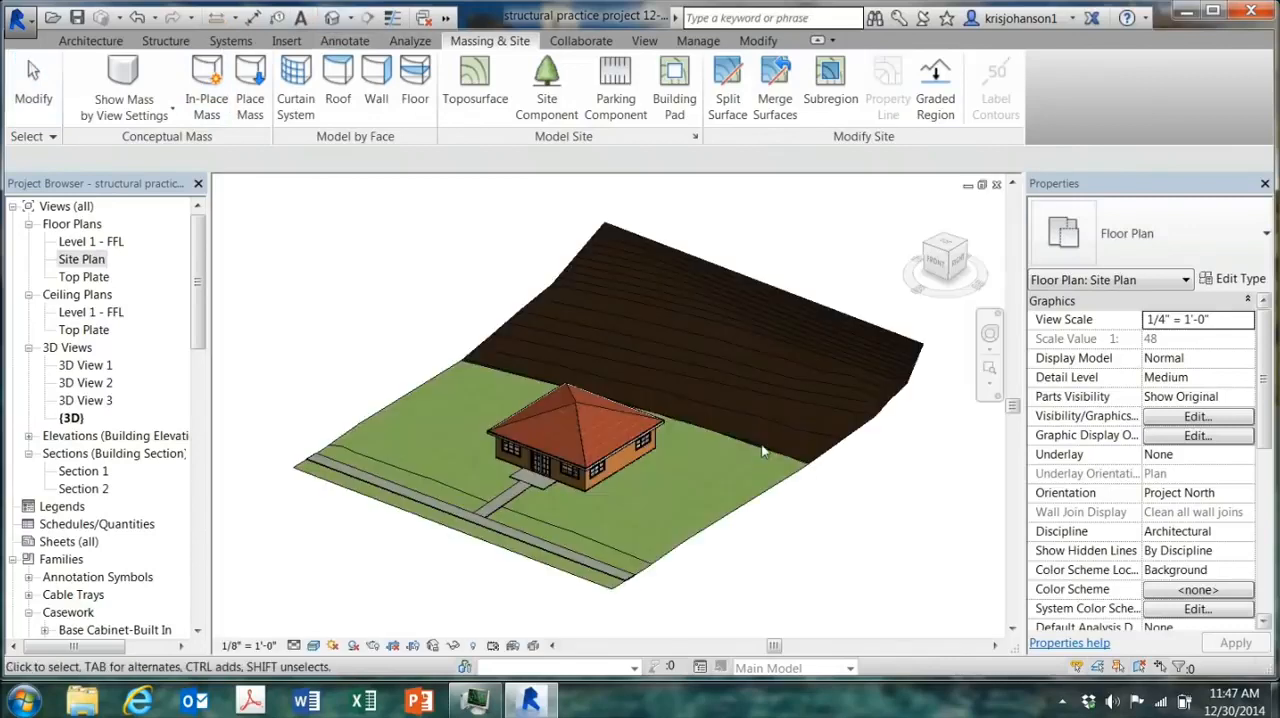
pyautogui.keyDown('shift'); pyautogui.moveTo(833, 530); pyautogui.dragTo(712, 556, button='middle'); pyautogui.keyUp('shift')
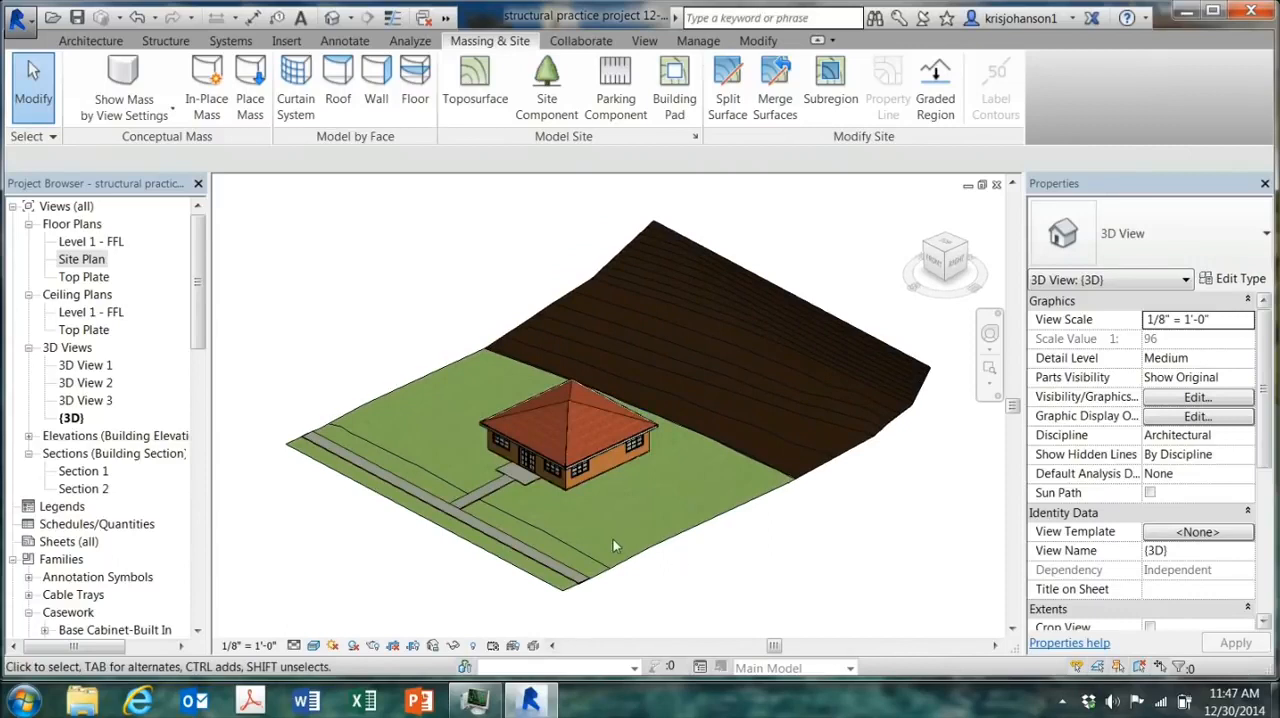
pyautogui.keyDown('shift'); pyautogui.moveTo(868, 532); pyautogui.dragTo(930, 515, button='middle'); pyautogui.keyUp('shift')
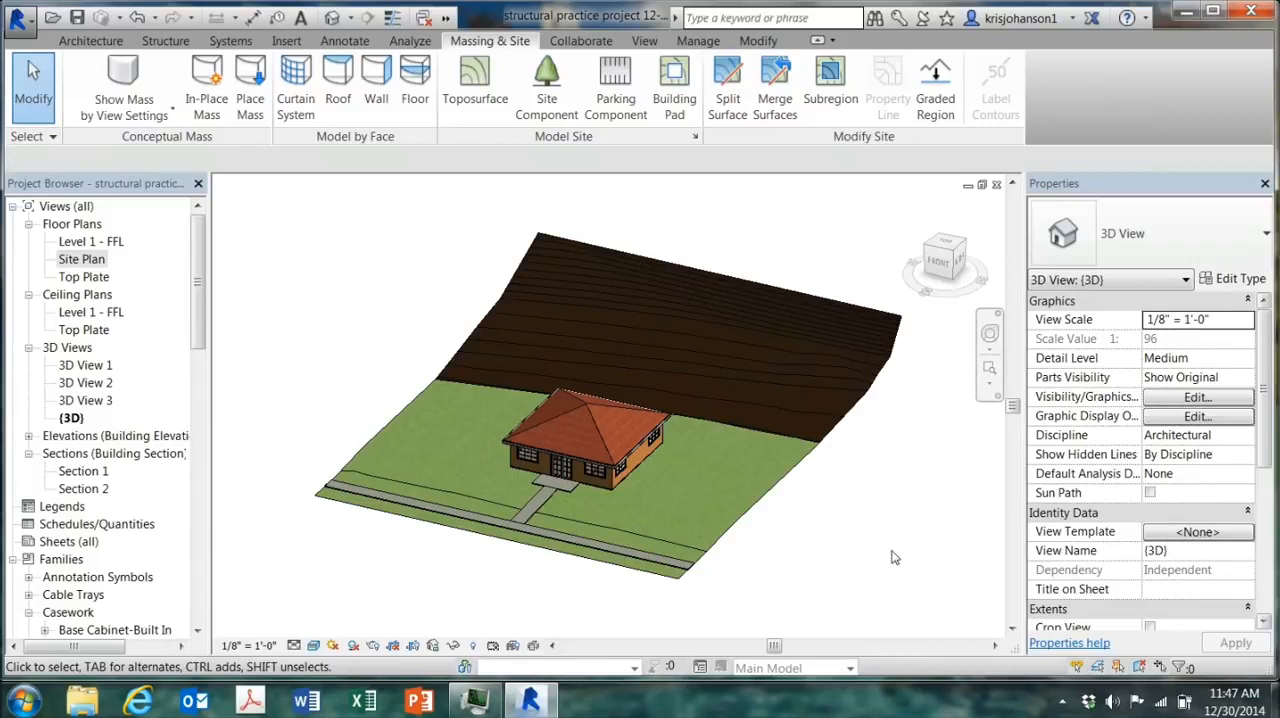
# Step: Split the lawn surface in the Site Plan with a rectangle about 38' 0" by 40' 6" around the house
pyautogui.doubleClick(79, 261)
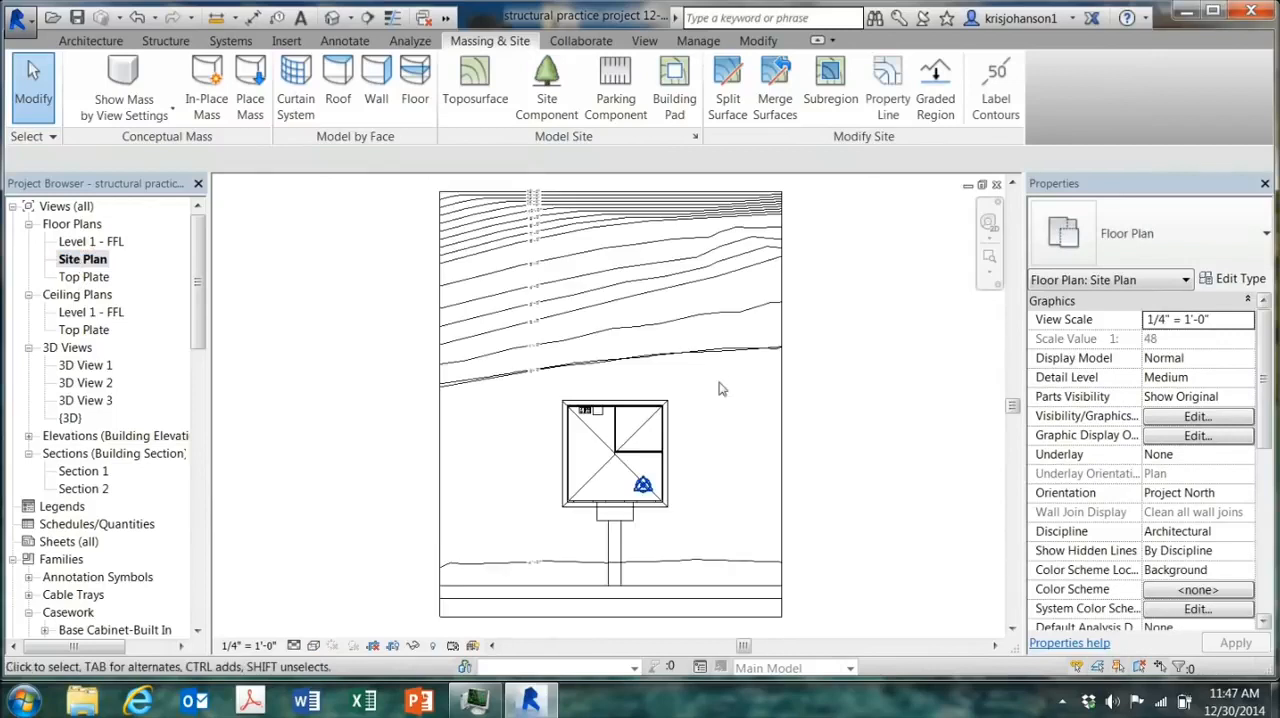
pyautogui.click(729, 103)
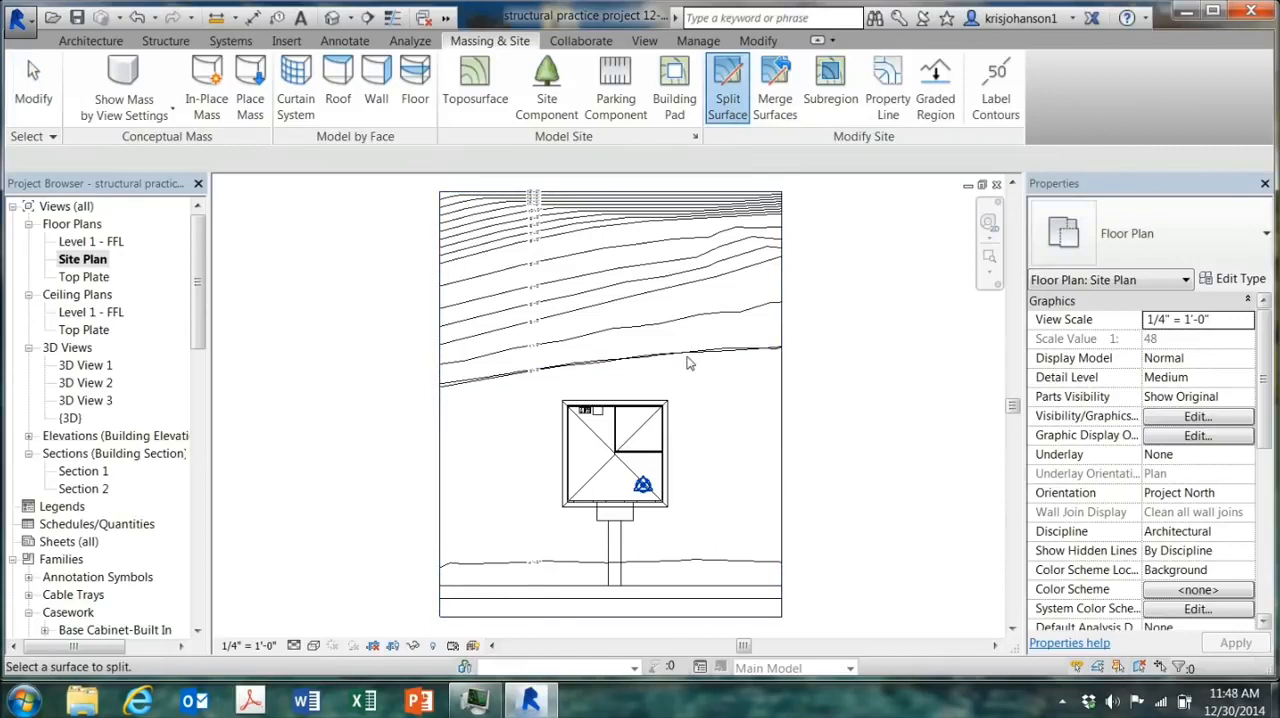
pyautogui.click(705, 418)
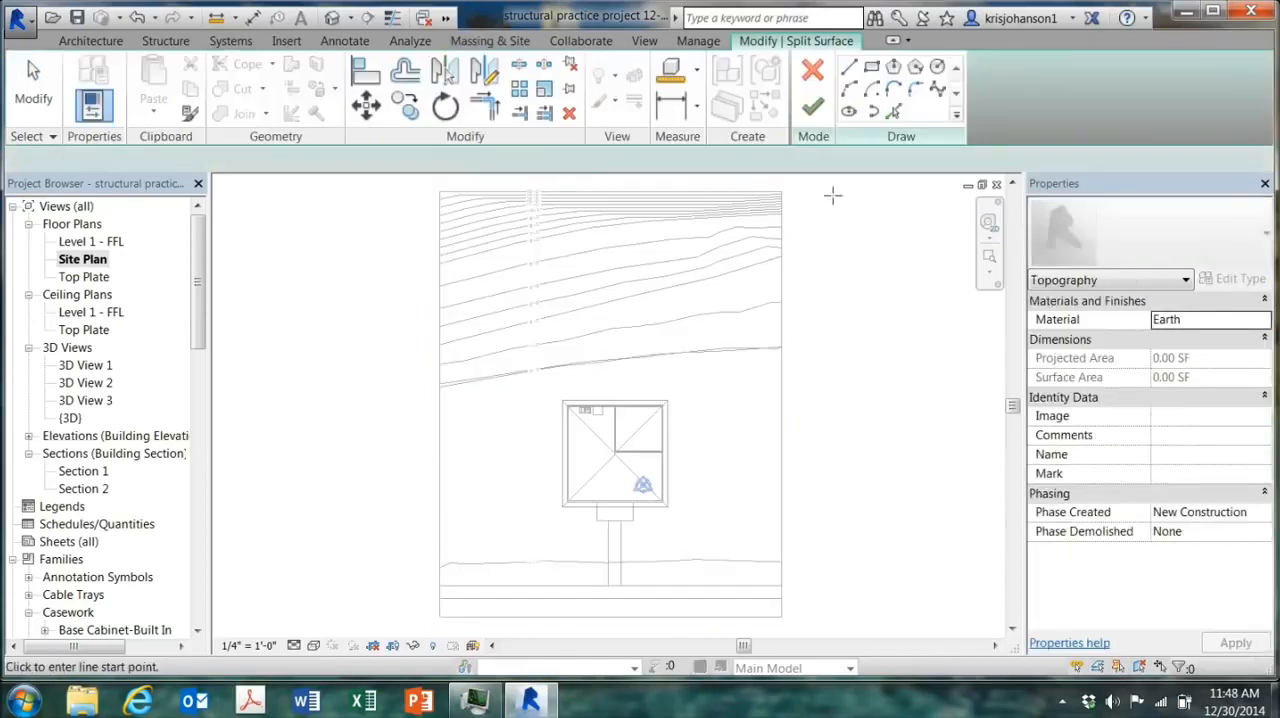
pyautogui.click(871, 67)
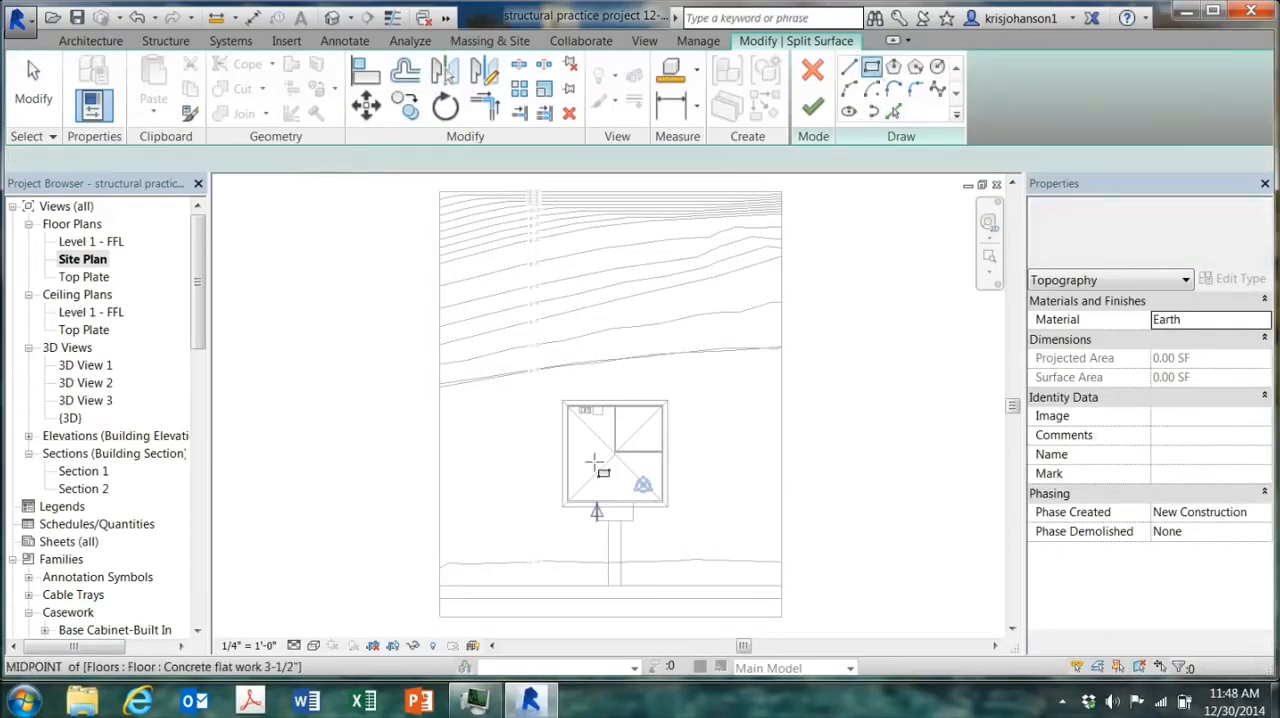
pyautogui.click(557, 392)
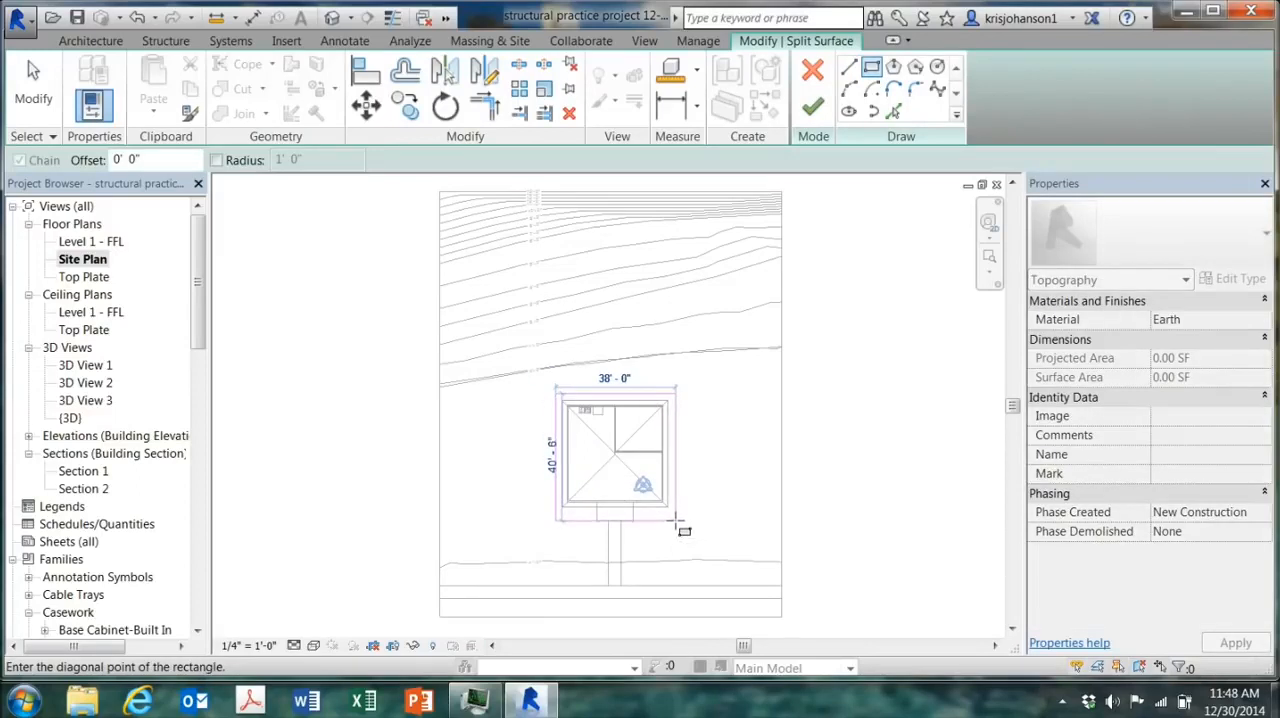
pyautogui.click(676, 520)
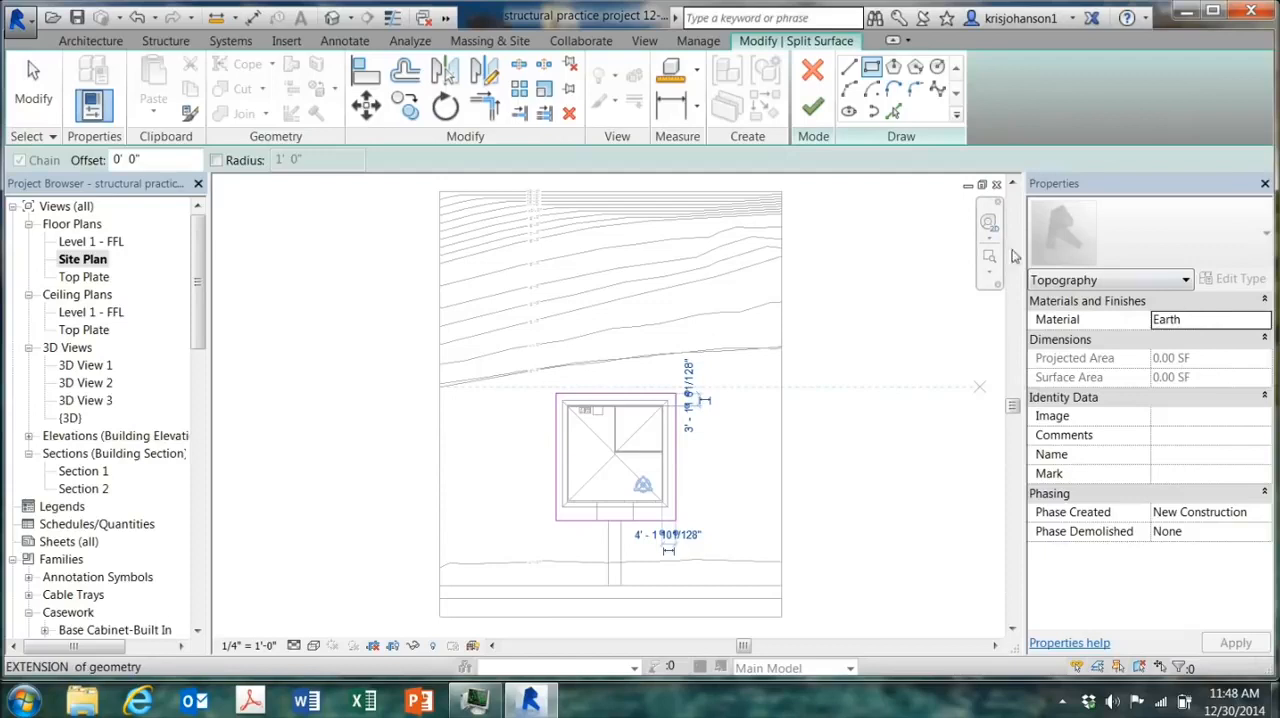
pyautogui.click(812, 106)
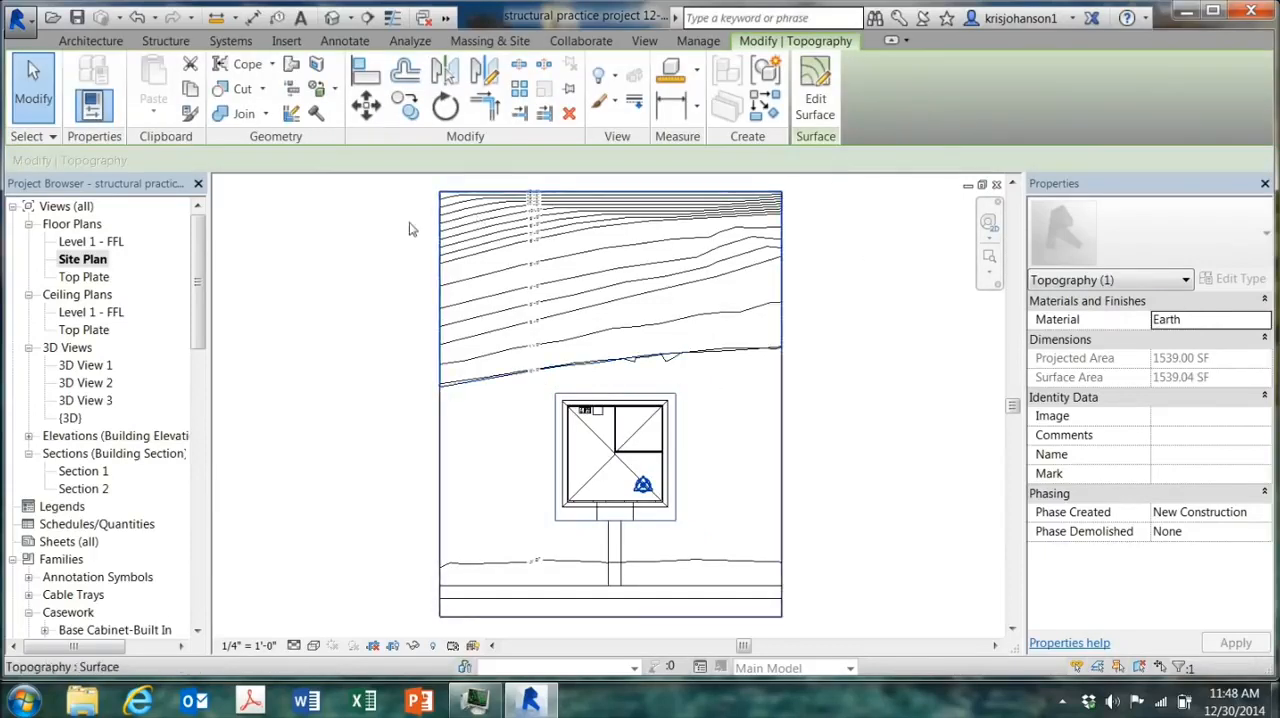
# Step: Examine the split planting bed around the house in the 3D view
pyautogui.click(332, 18)
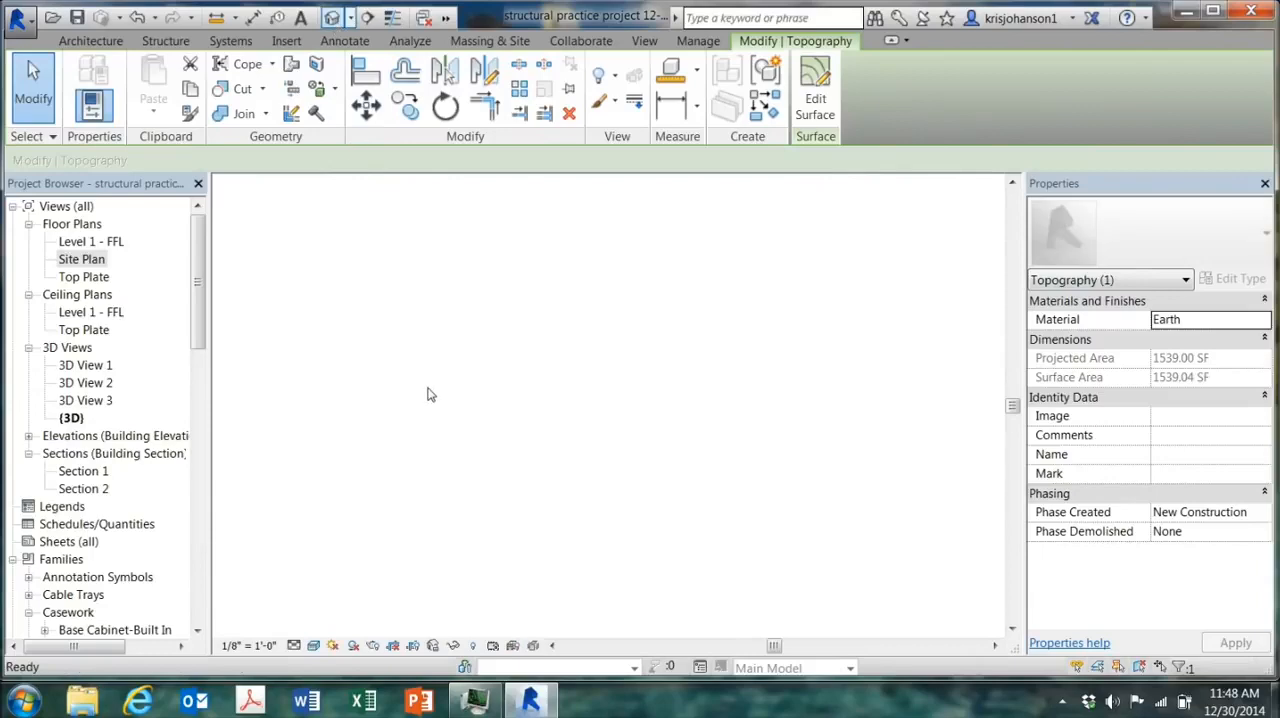
pyautogui.click(824, 538)
pyautogui.keyDown('shift'); pyautogui.moveTo(842, 545); pyautogui.dragTo(855, 569, button='middle'); pyautogui.keyUp('shift')
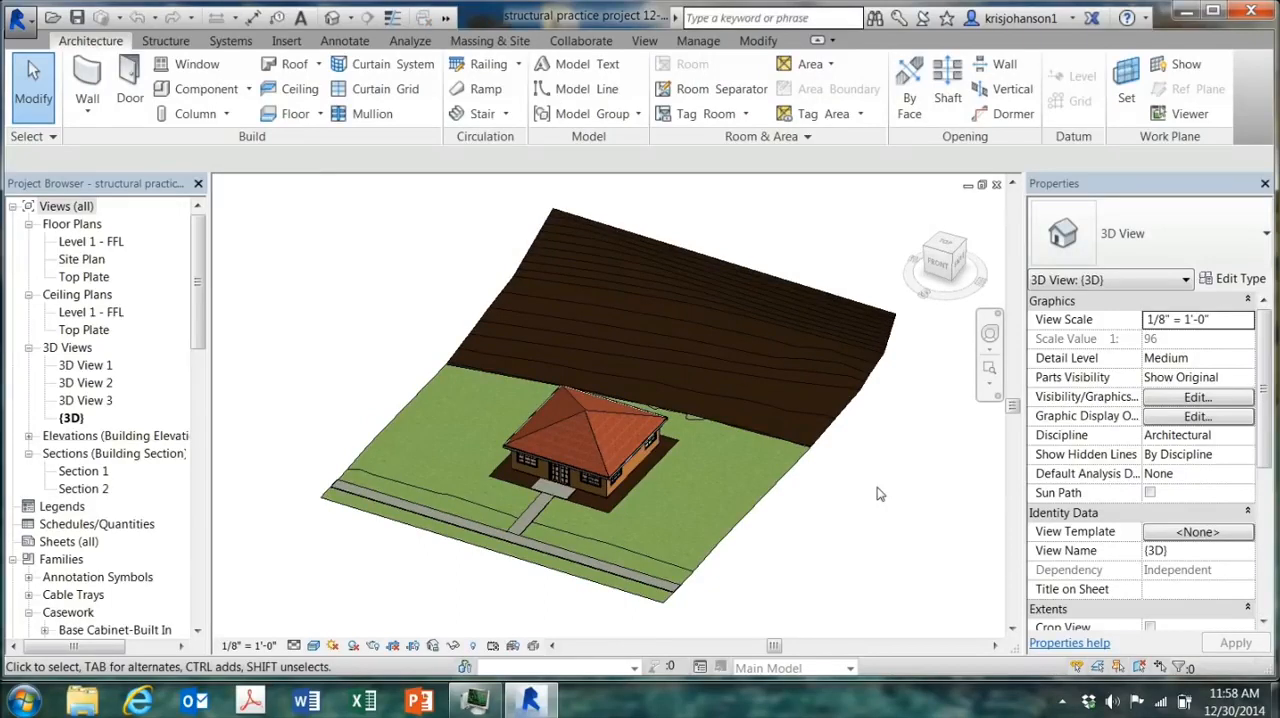
# Step: Start placing a site component in the Site Plan and review the available planting types
pyautogui.doubleClick(86, 260)
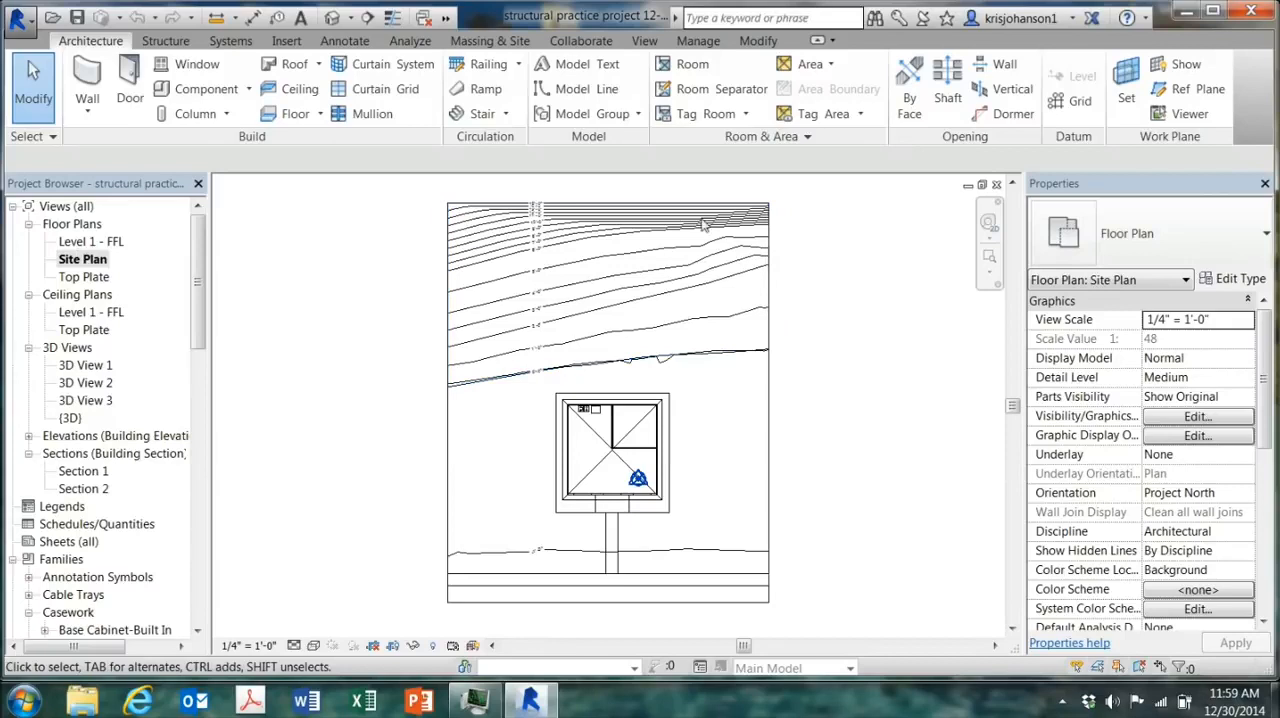
pyautogui.click(489, 41)
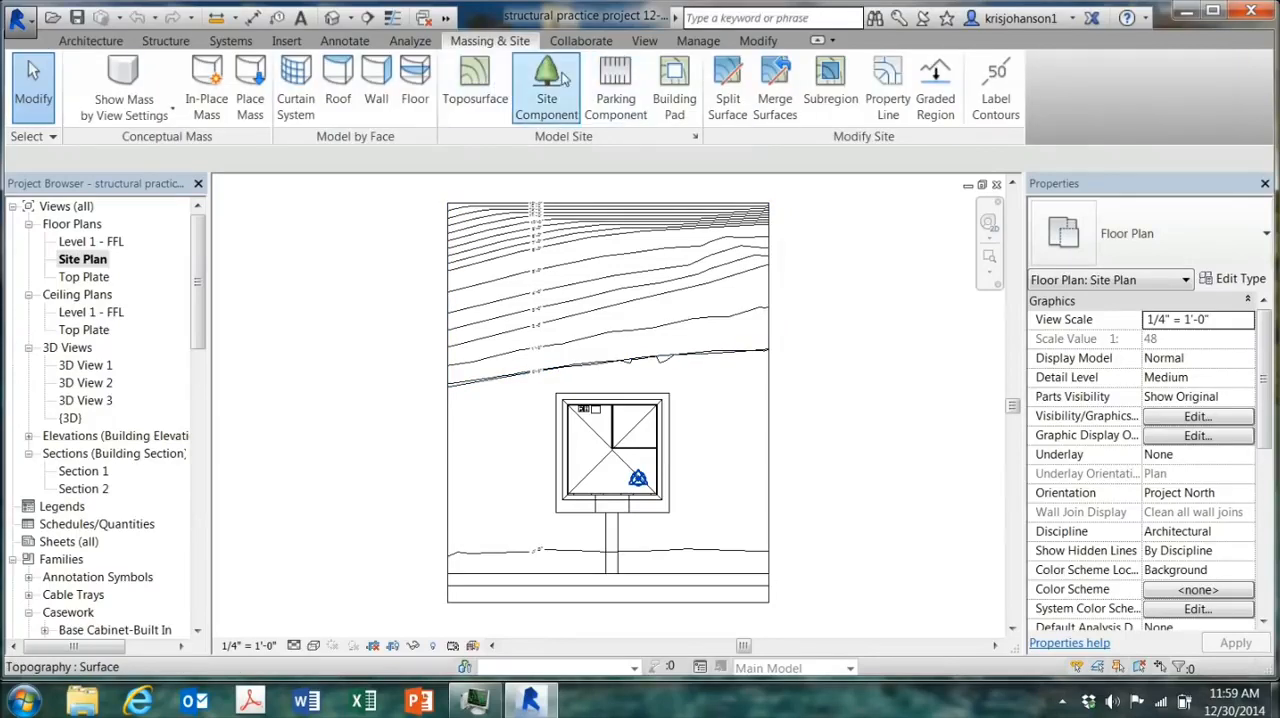
pyautogui.click(551, 96)
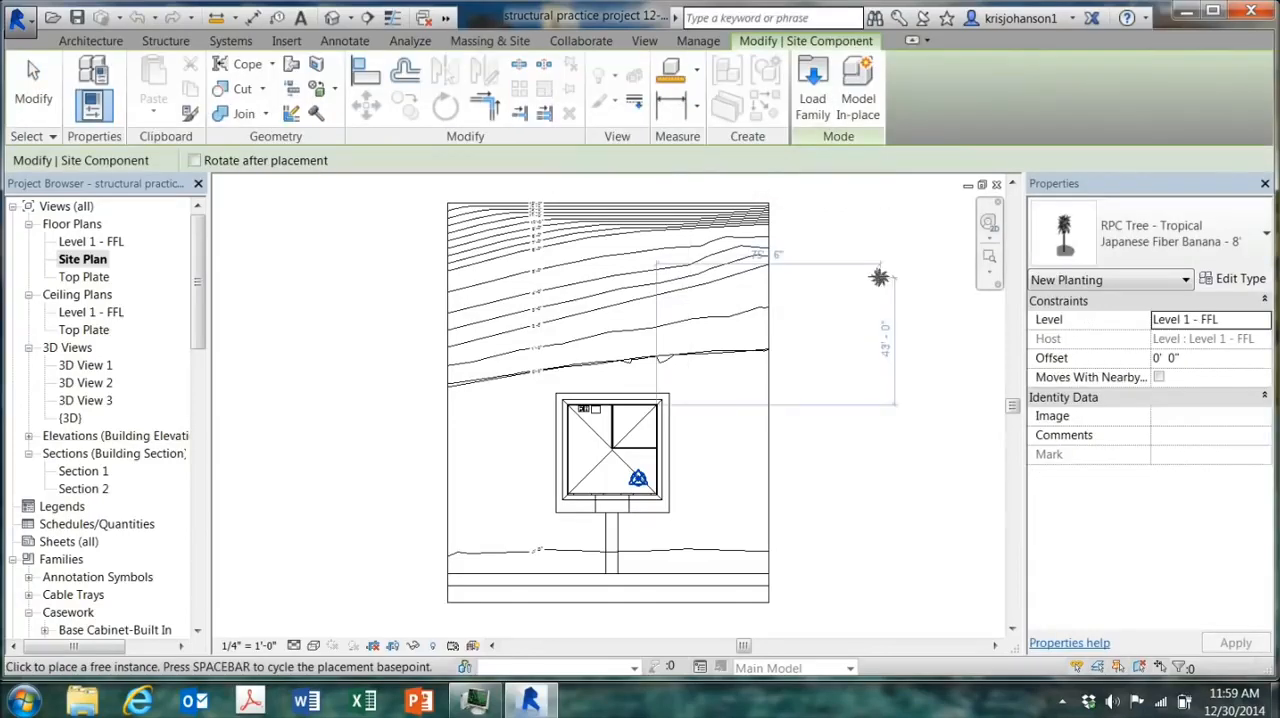
pyautogui.click(1268, 237)
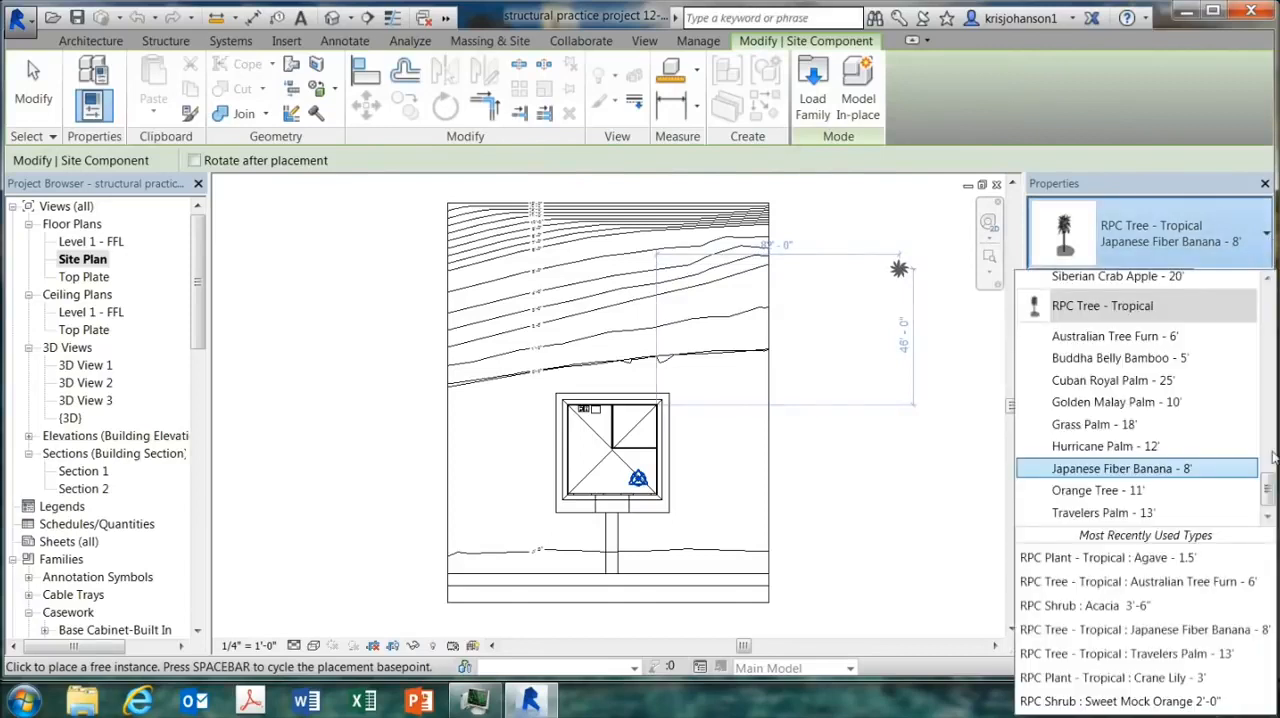
pyautogui.moveTo(1268, 488); pyautogui.dragTo(1272, 297)
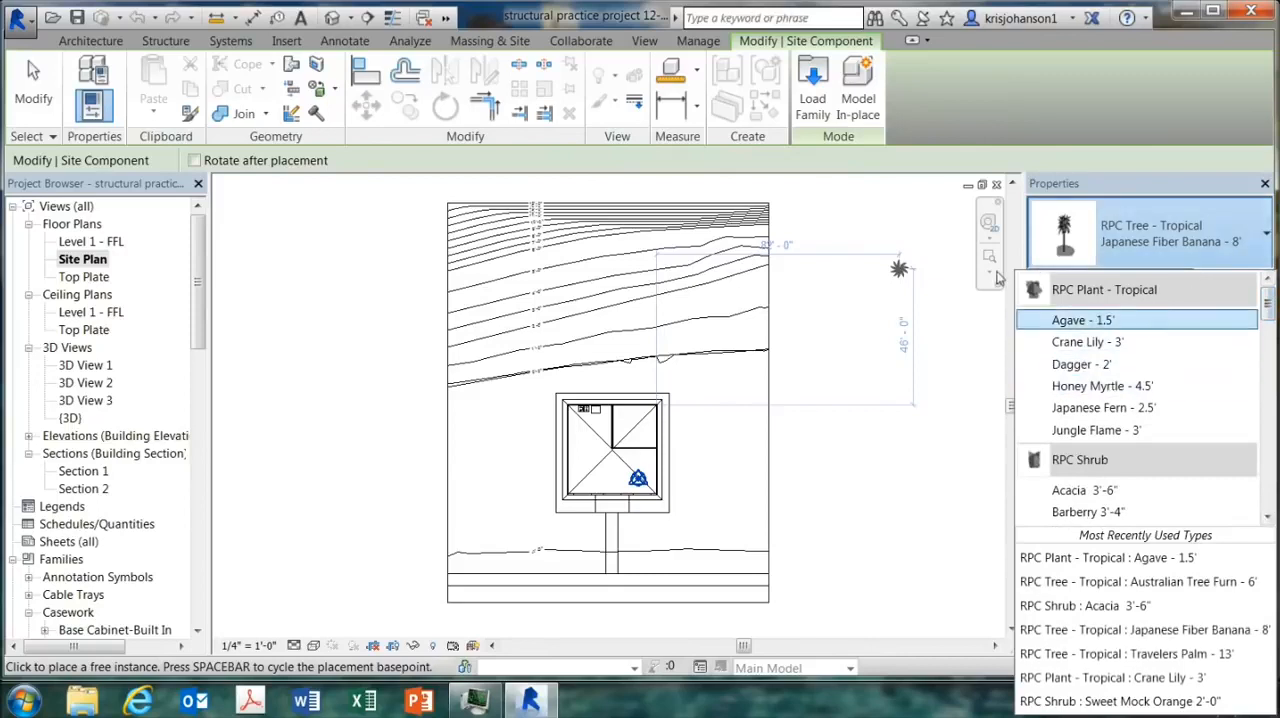
# Step: Look through the Planting folder of the US Imperial family library, leaving it without loading a family
pyautogui.click(812, 80)
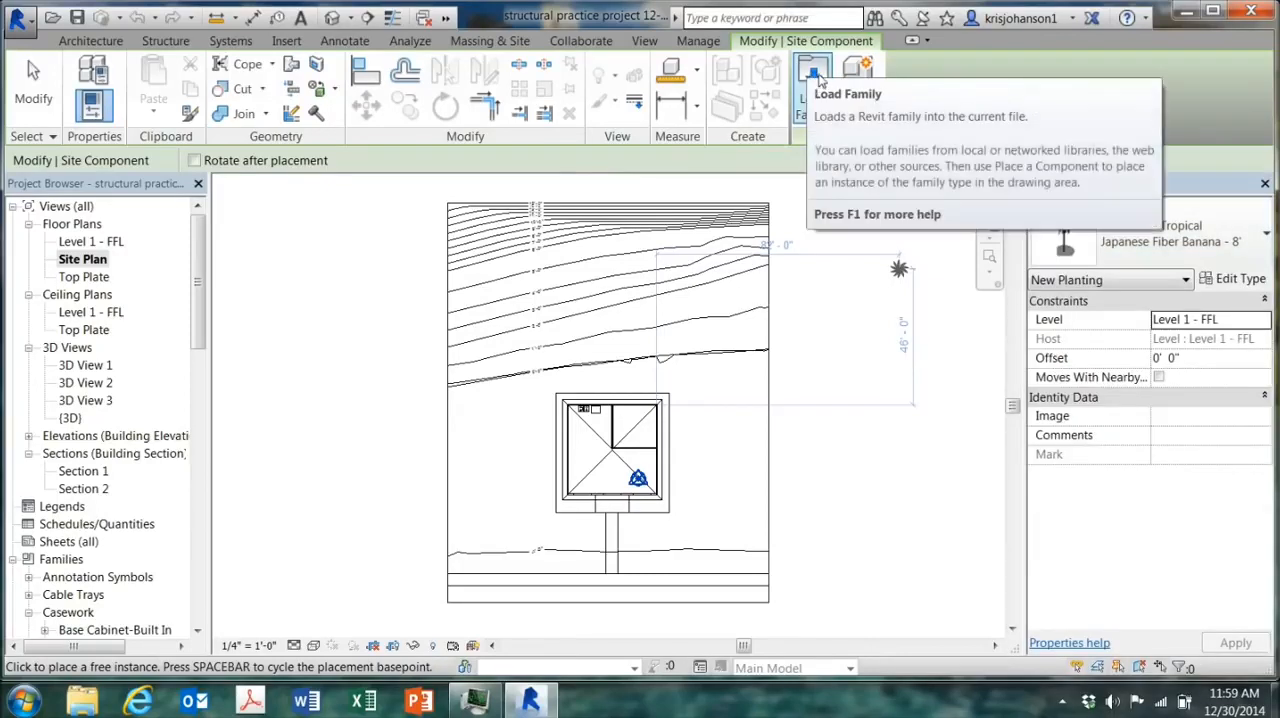
pyautogui.click(815, 84)
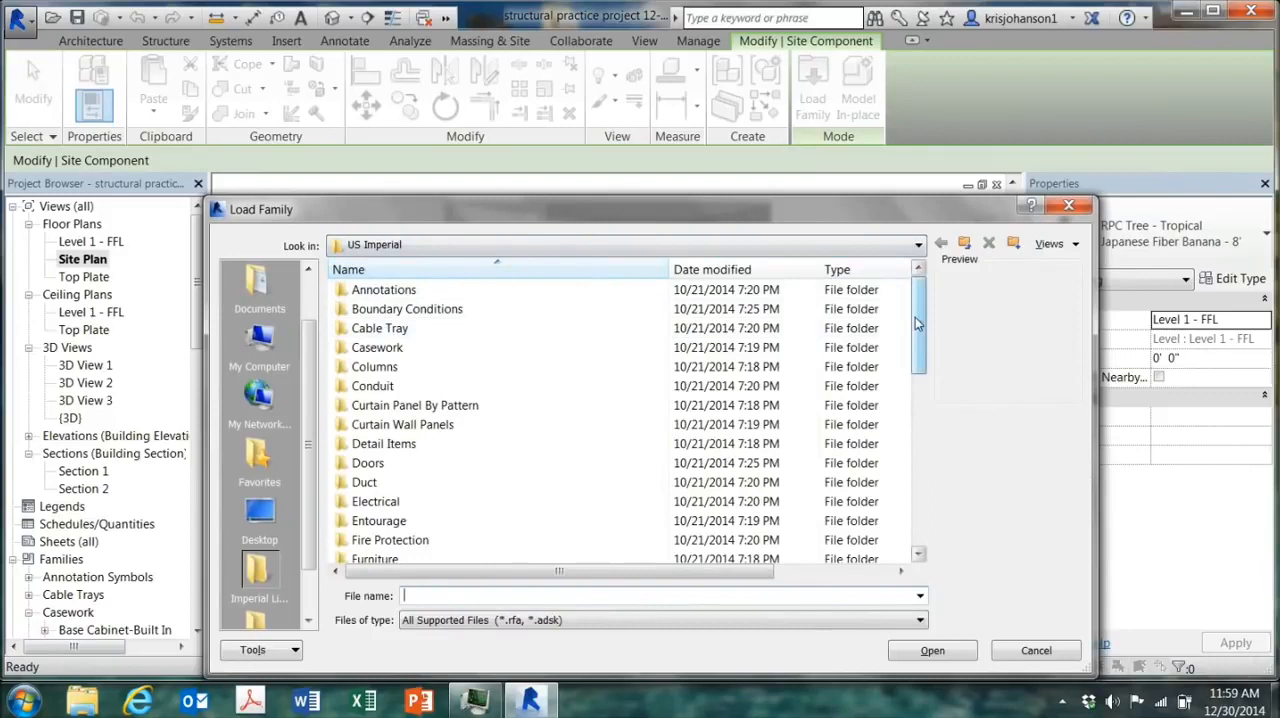
pyautogui.scroll(-1, 920, 350)
pyautogui.moveTo(920, 350); pyautogui.dragTo(862, 415)
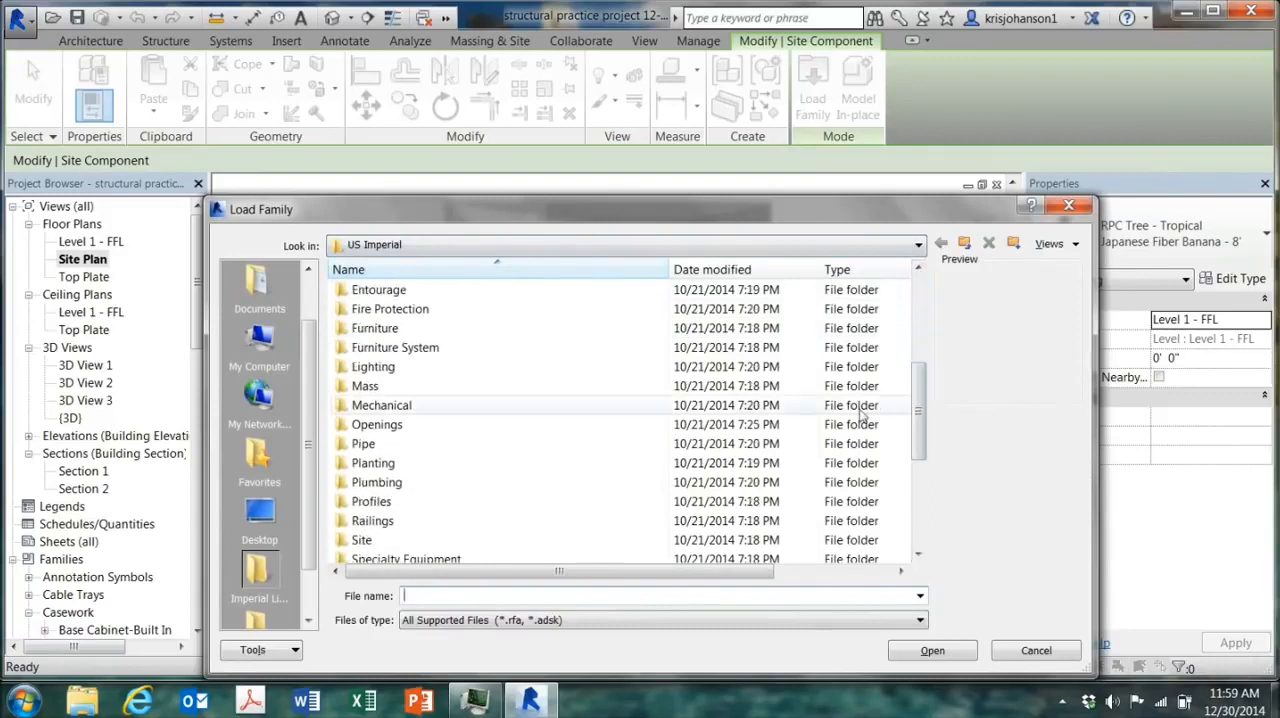
pyautogui.click(496, 466)
pyautogui.doubleClick(498, 466)
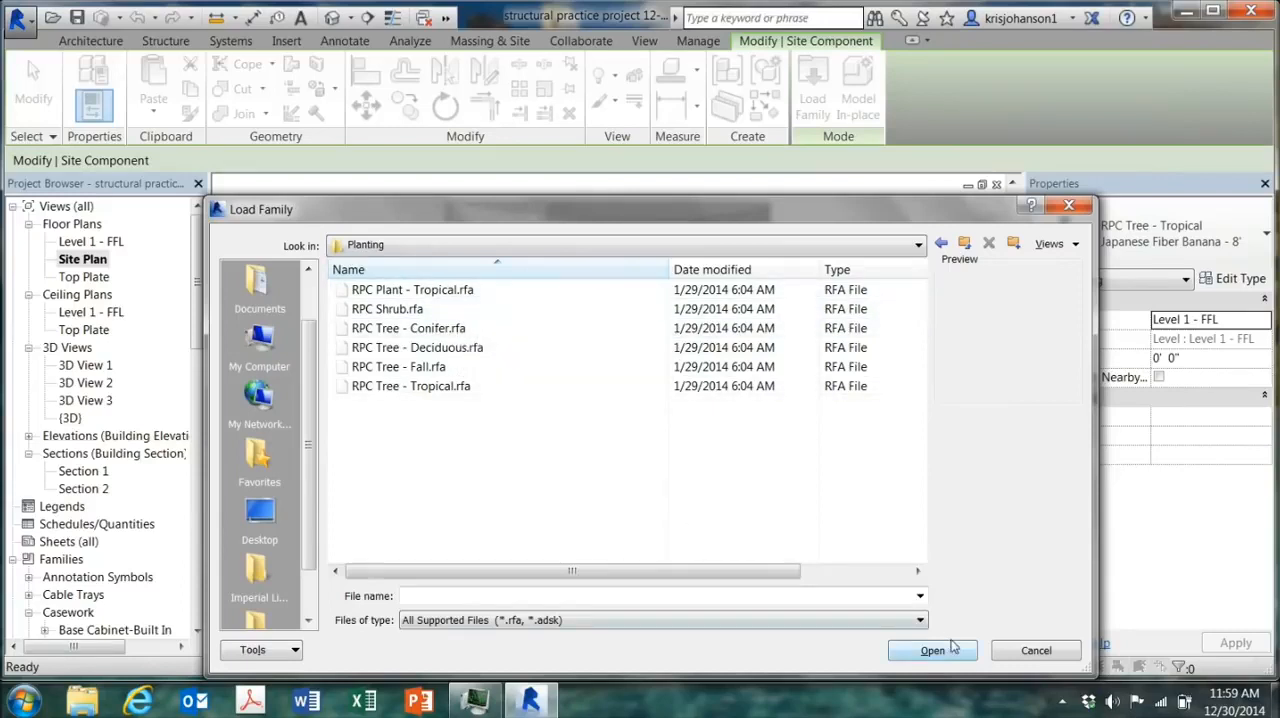
pyautogui.click(1013, 651)
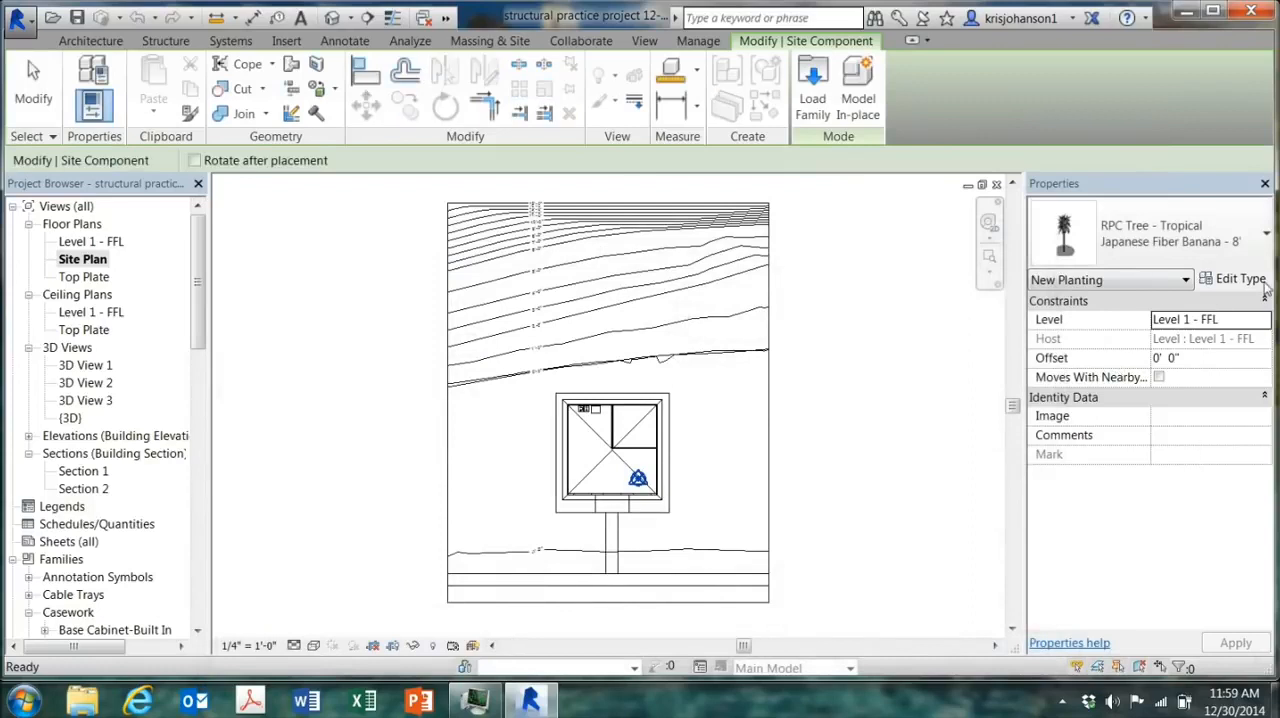
# Step: Place nine Cuban Royal Palm - 25' trees as a grove around the house's rear left corner and lower slope
pyautogui.click(1267, 236)
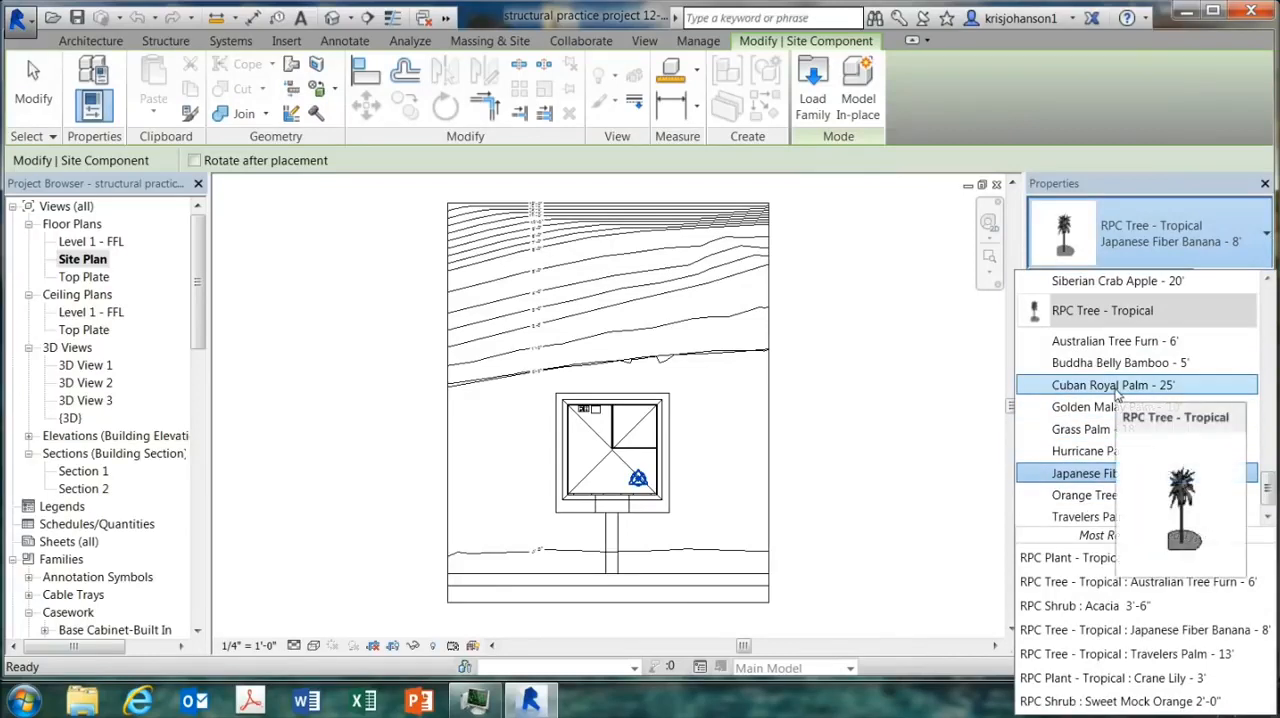
pyautogui.click(1118, 386)
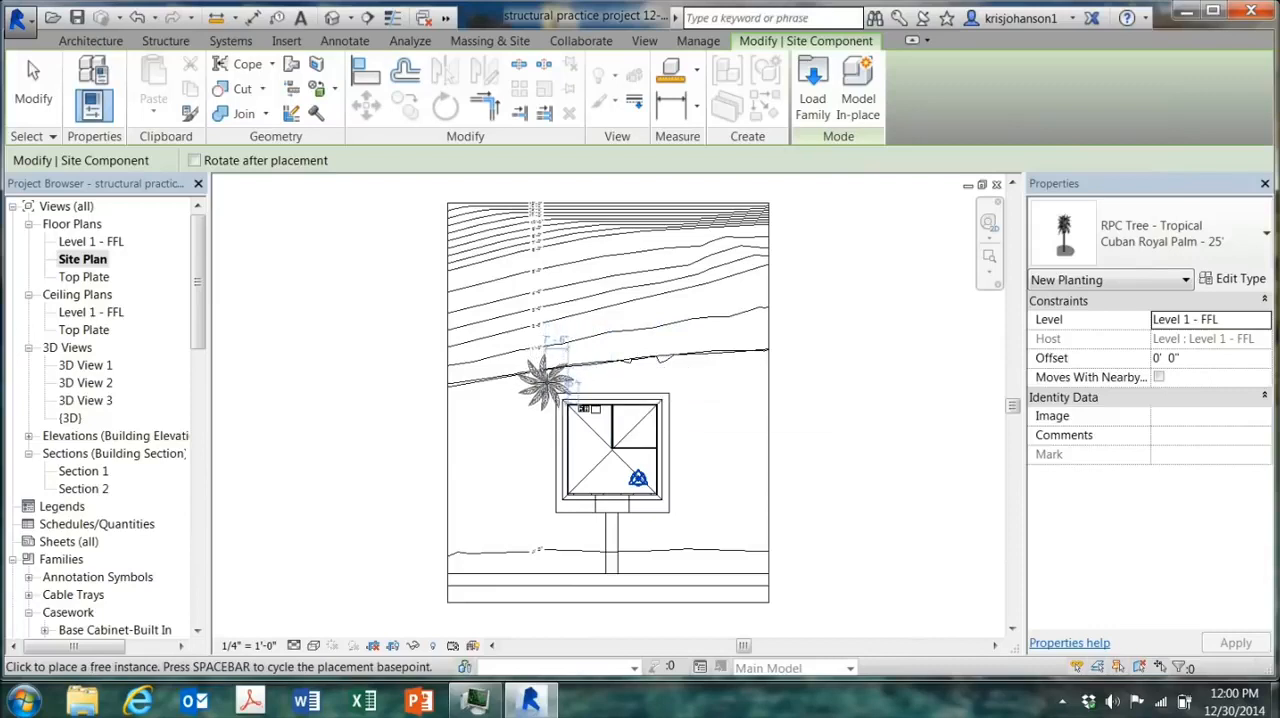
pyautogui.click(543, 381)
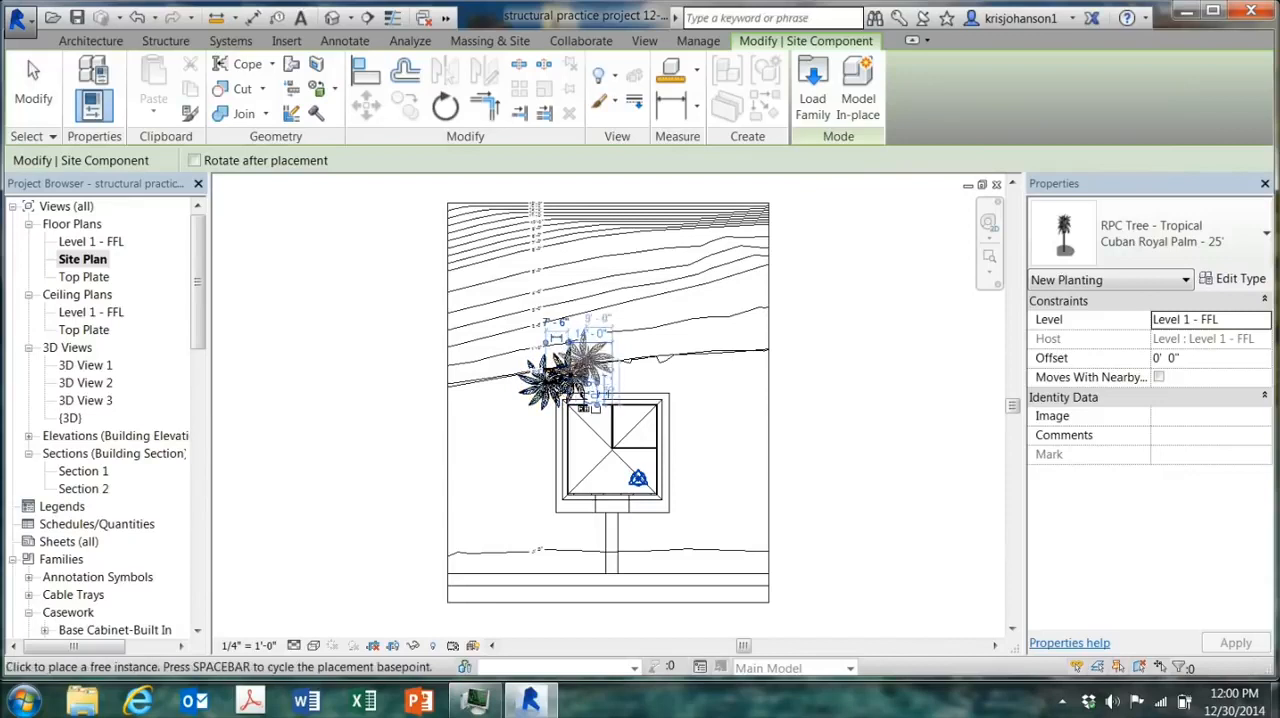
pyautogui.click(590, 352)
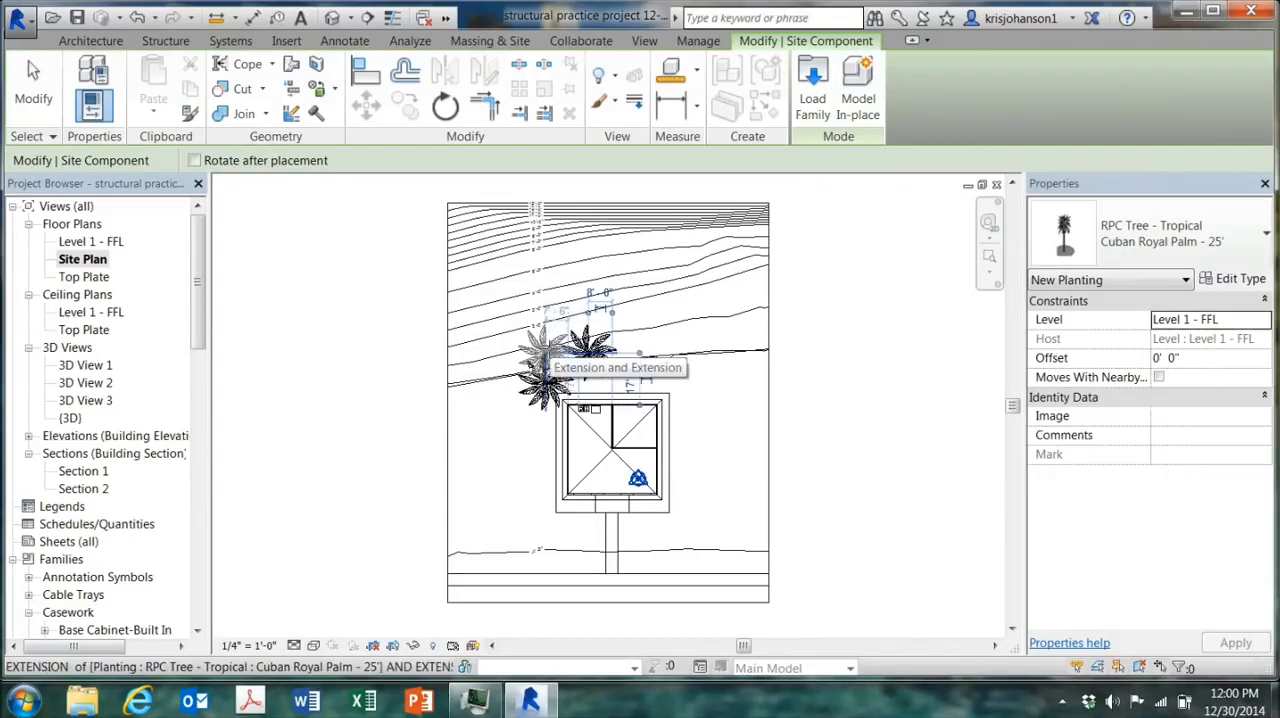
pyautogui.click(546, 350)
pyautogui.click(586, 380)
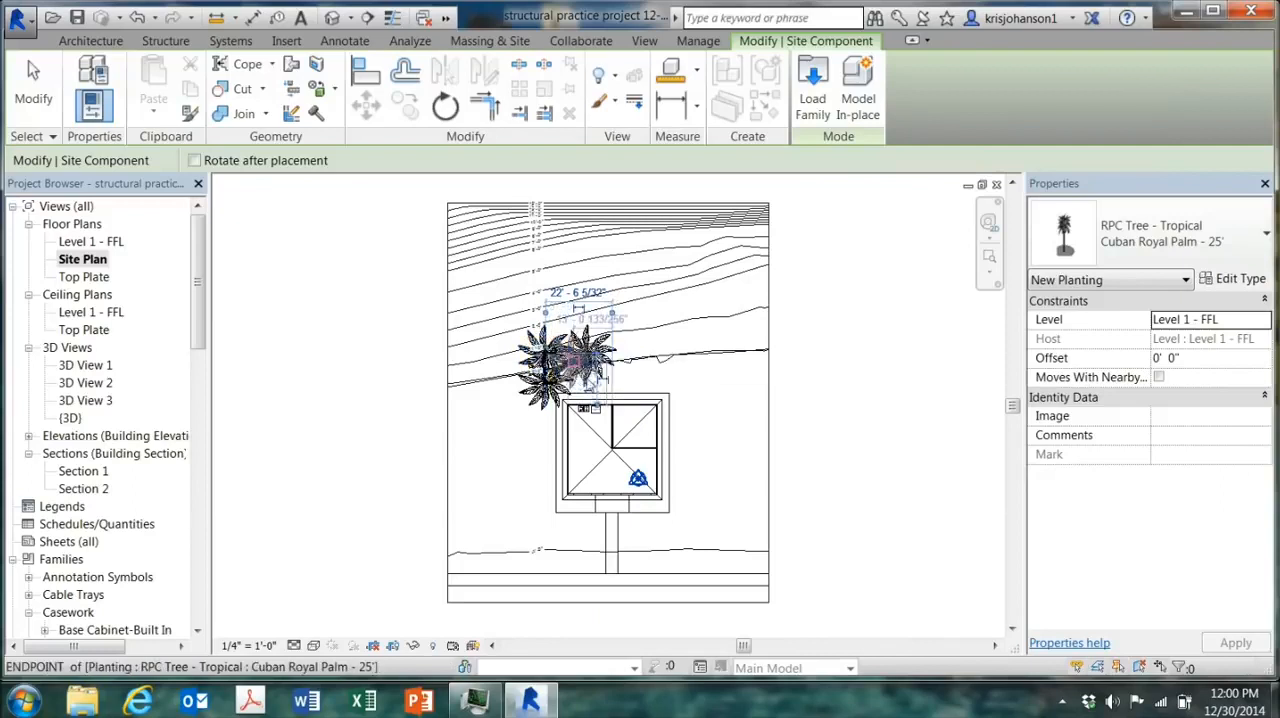
pyautogui.click(568, 321)
pyautogui.click(524, 325)
pyautogui.click(501, 361)
pyautogui.click(510, 401)
pyautogui.click(482, 326)
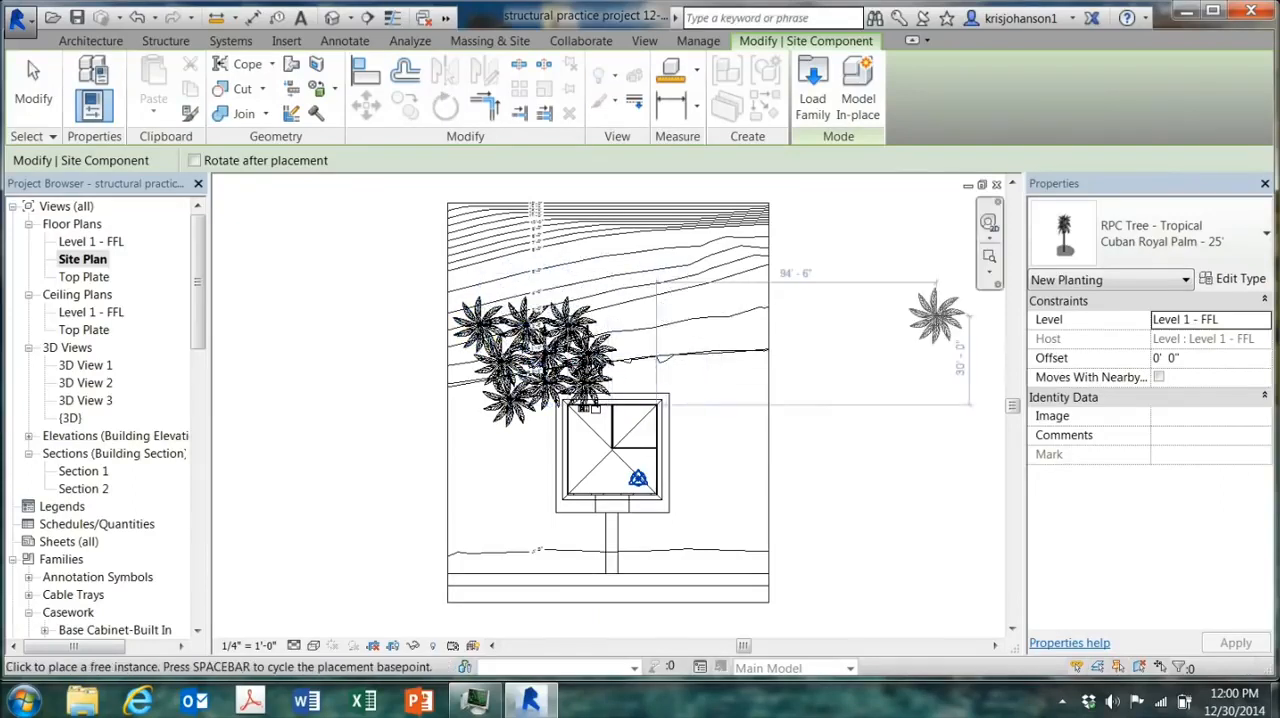
# Step: Place a small cluster of Golden Malay Palm - 10' trees high on the earth slope behind the house
pyautogui.click(1266, 240)
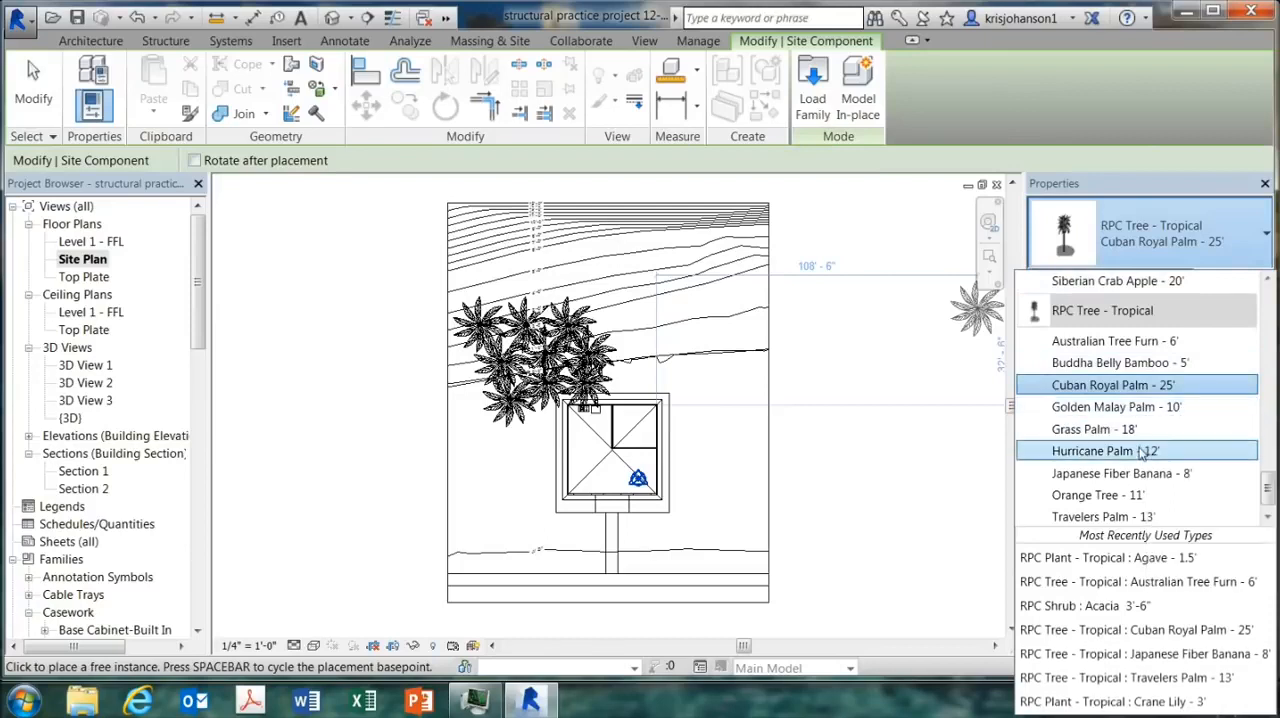
pyautogui.moveTo(1142, 455)
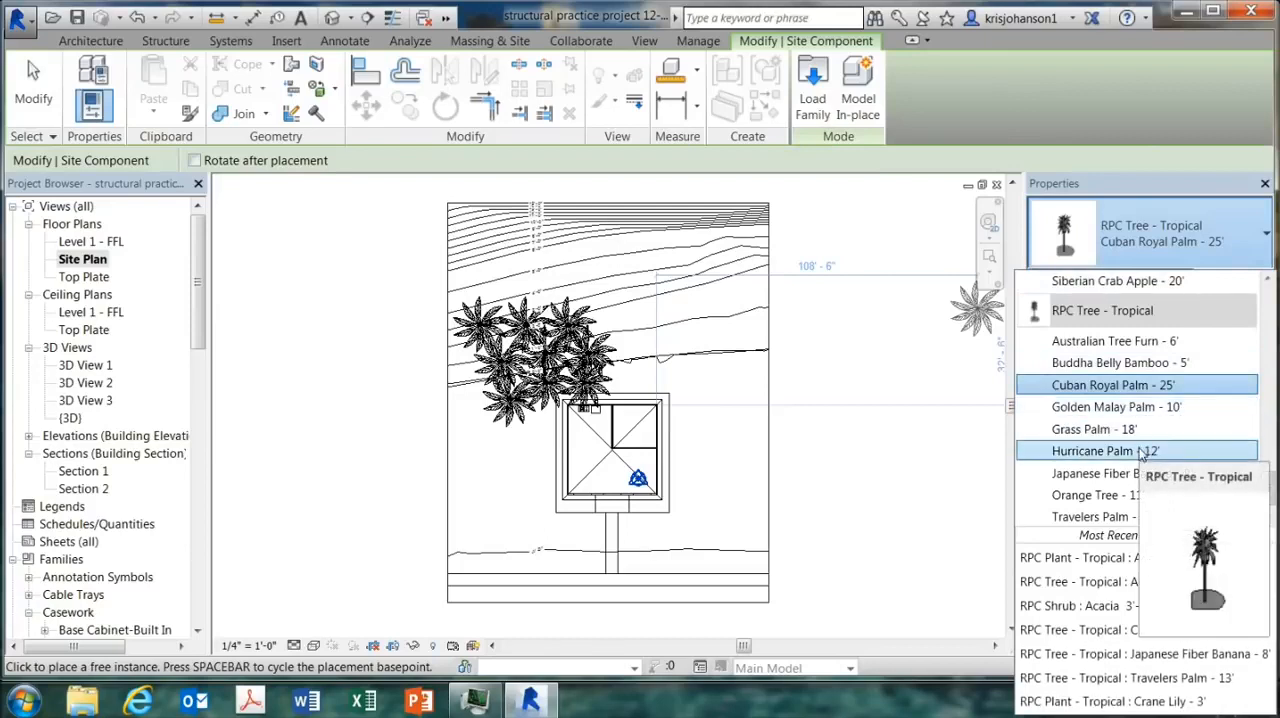
pyautogui.click(1143, 408)
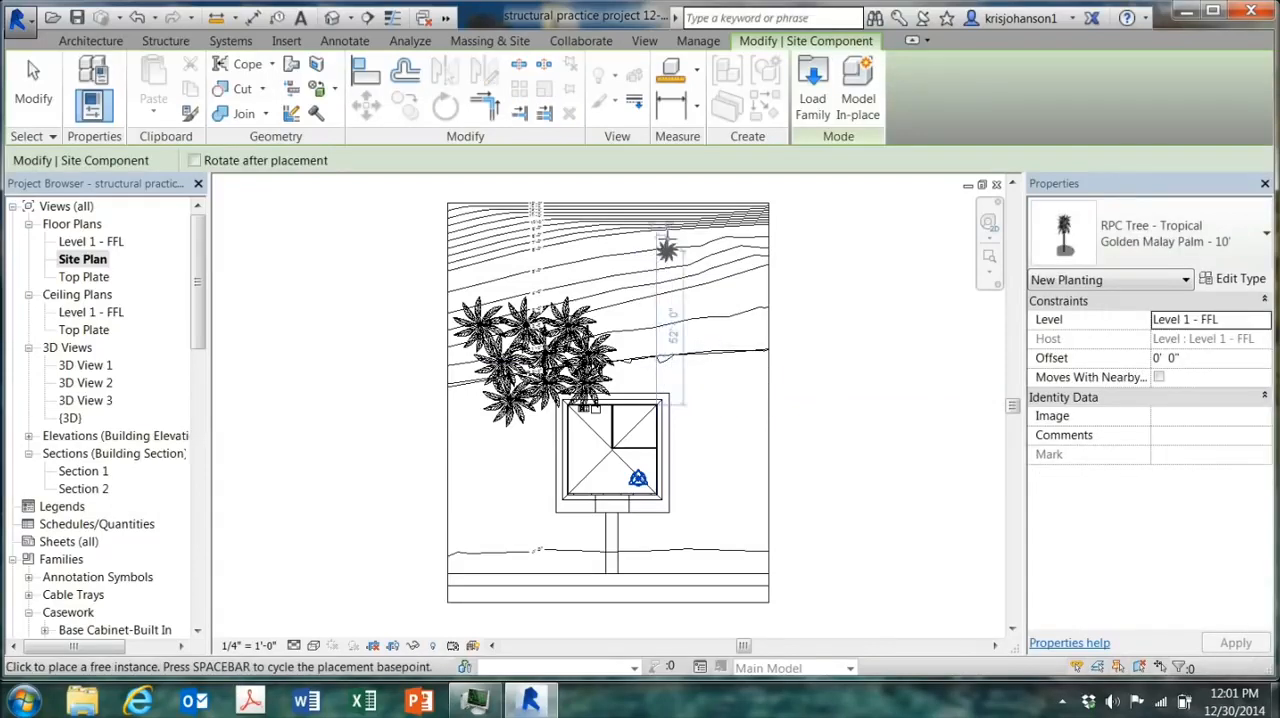
pyautogui.click(663, 235)
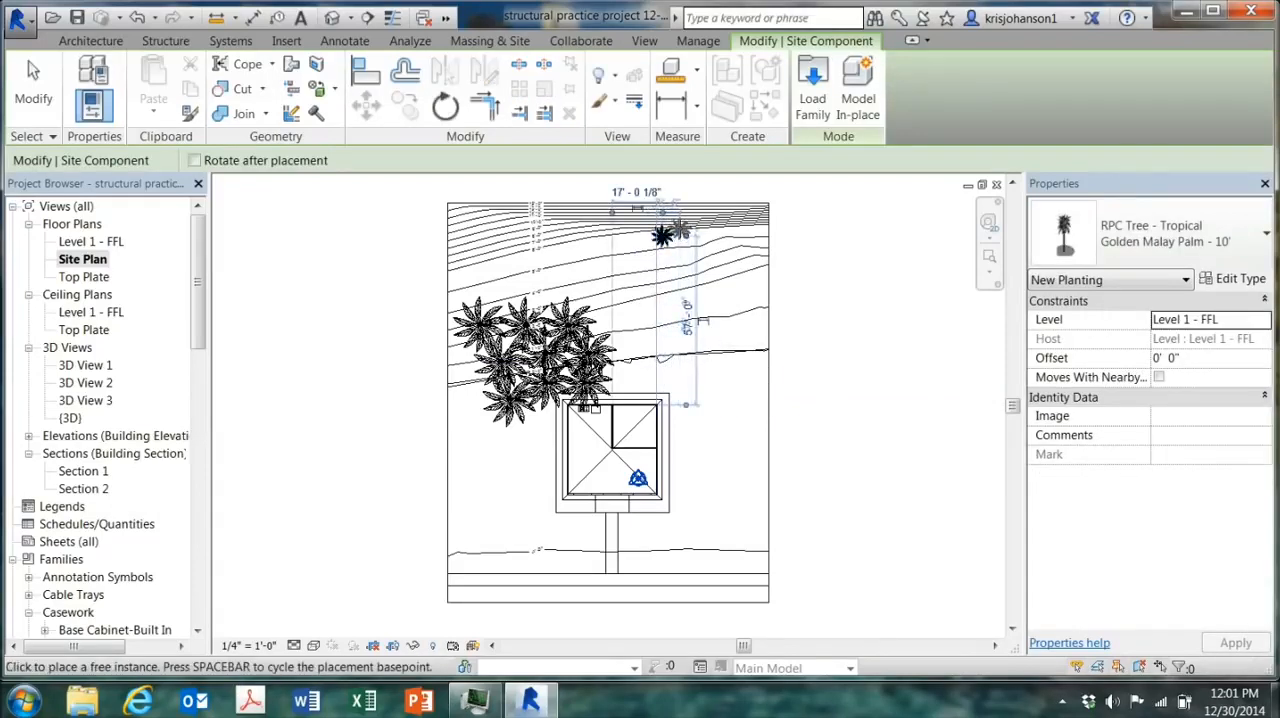
pyautogui.click(680, 230)
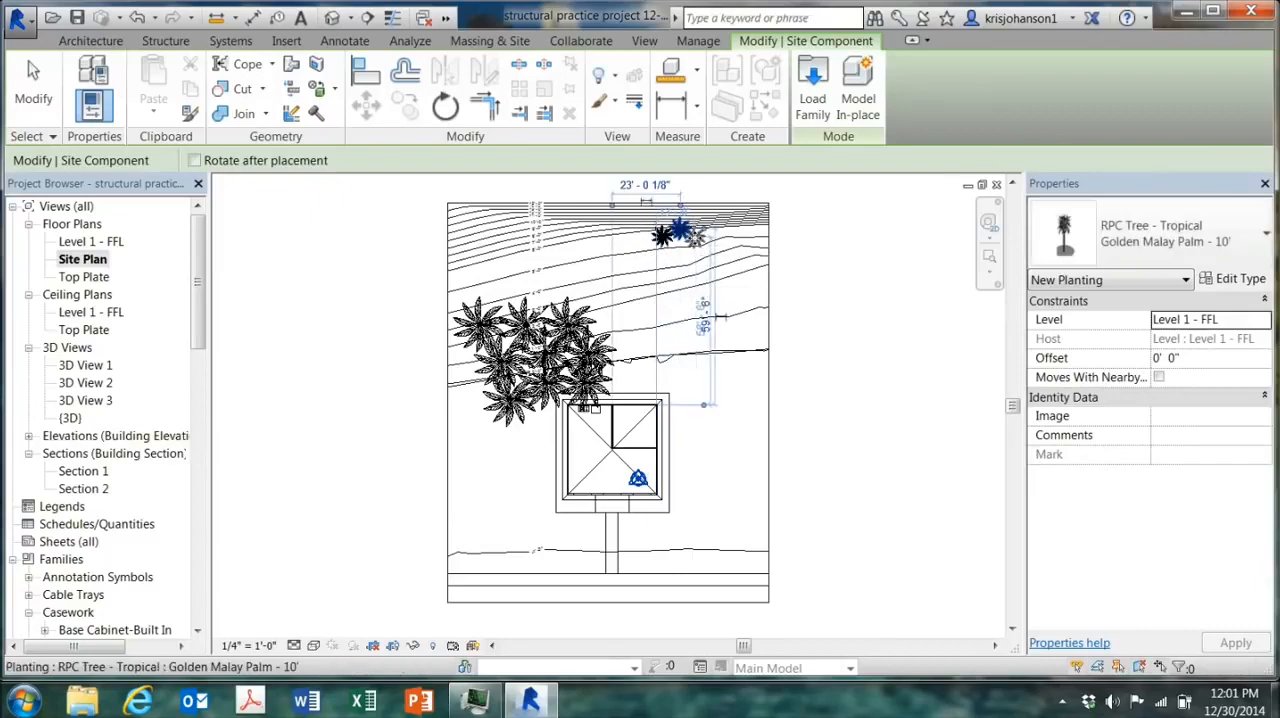
# Step: Place two Oleander 5'-4" shrubs side by side in the planting bed at the house's front right corner
pyautogui.click(1150, 232)
pyautogui.scroll(1, 1268, 470)
pyautogui.moveTo(1269, 488); pyautogui.dragTo(1268, 375)
pyautogui.click(1107, 452)
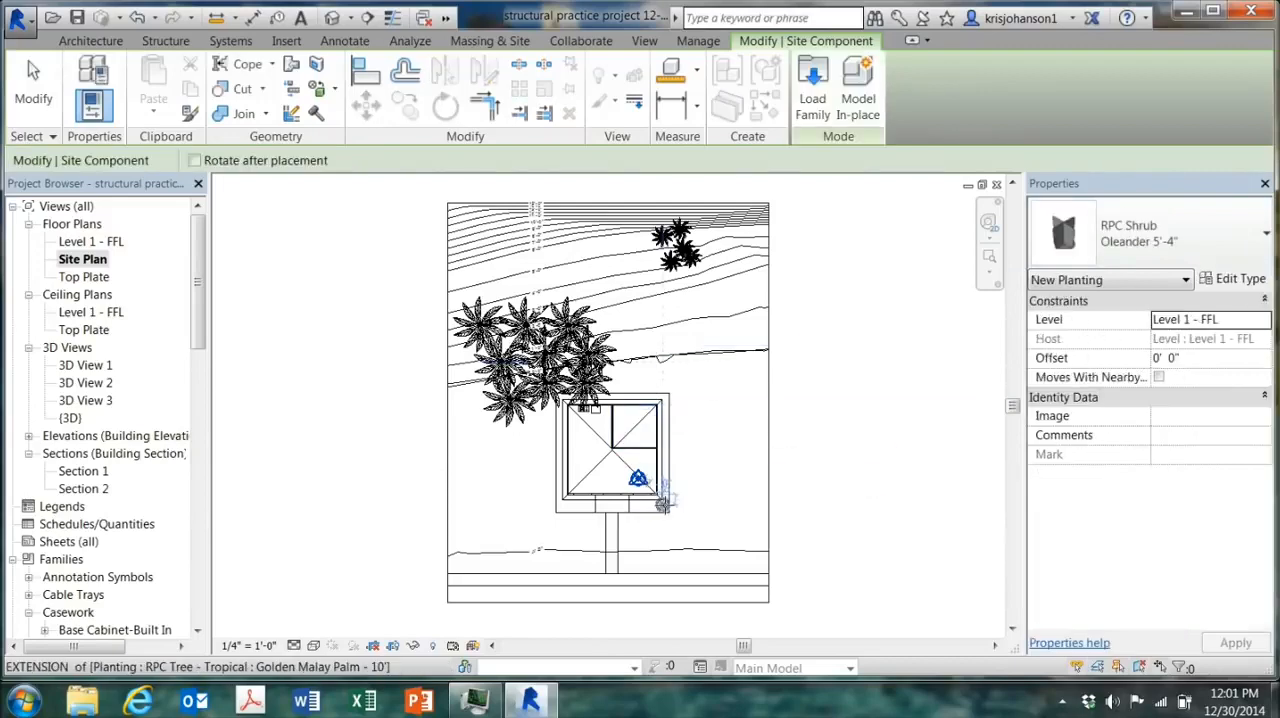
pyautogui.scroll(4, 663, 503)
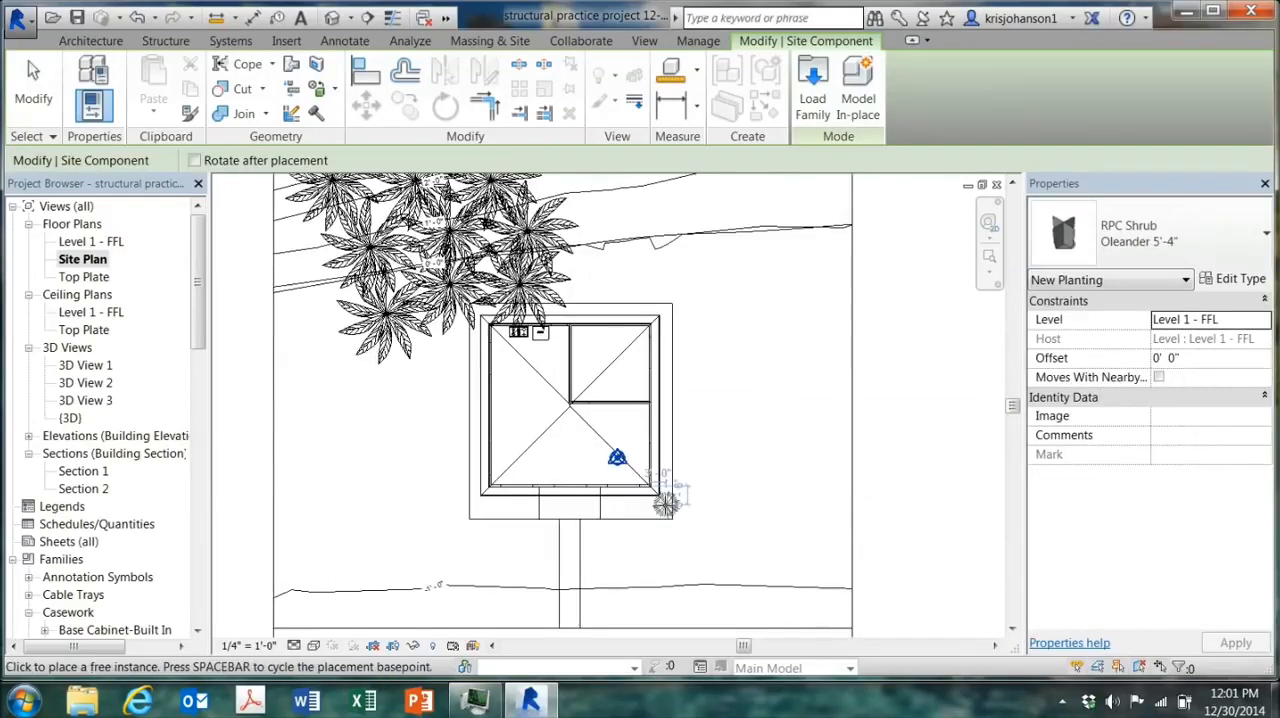
pyautogui.click(665, 504)
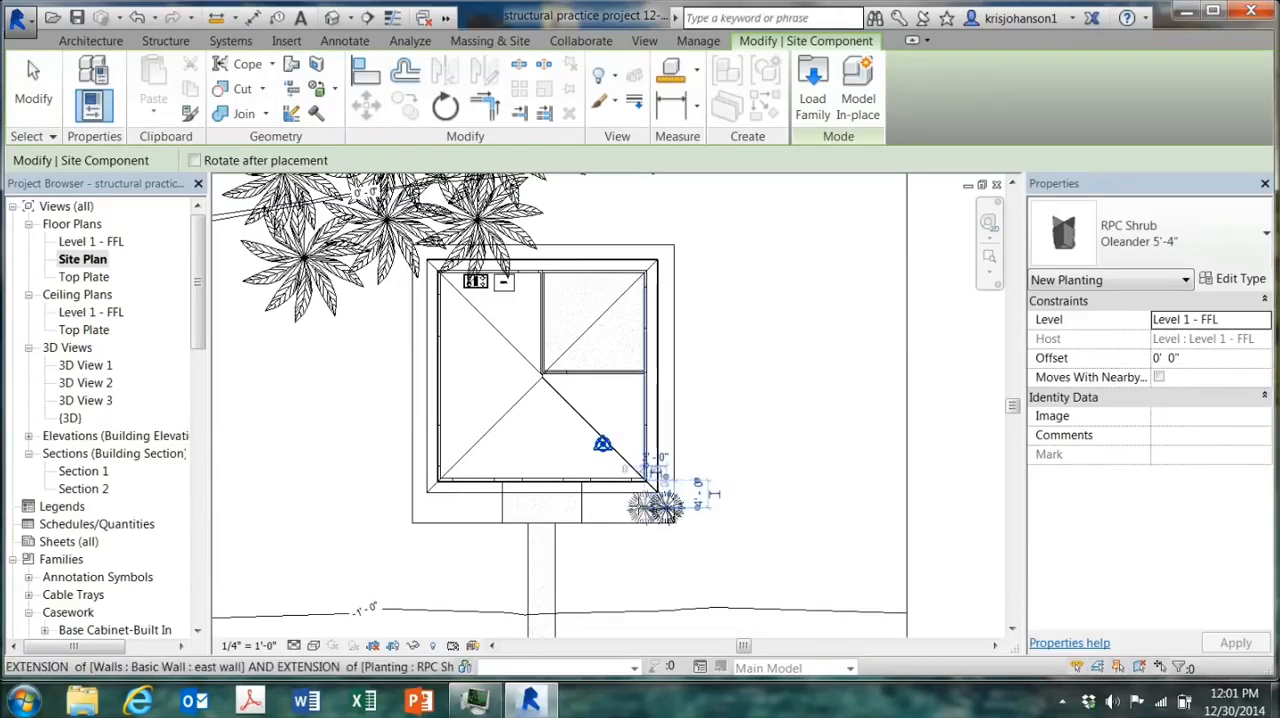
pyautogui.click(635, 508)
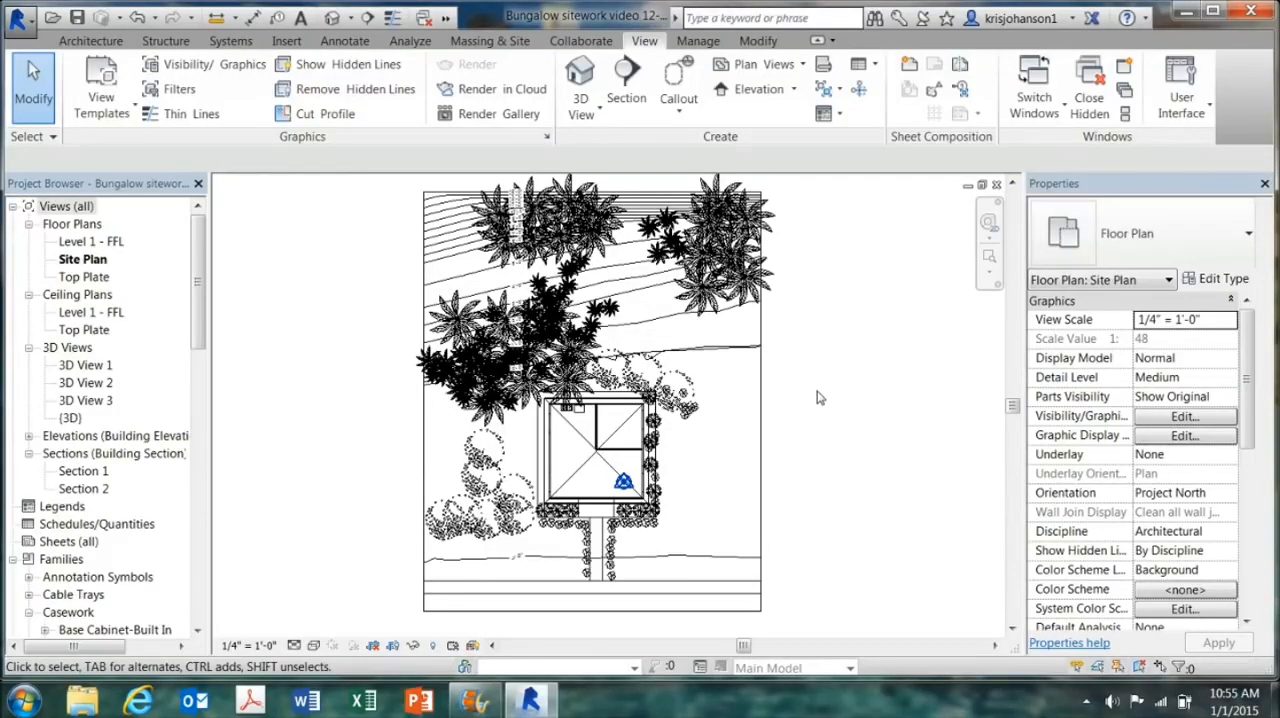
# Step: Switch to the {3D} view of Bungalow sitework video 12-30-14 and set its visual style to Shaded
pyautogui.moveTo(818, 417); pyautogui.dragTo(806, 426, button='middle')
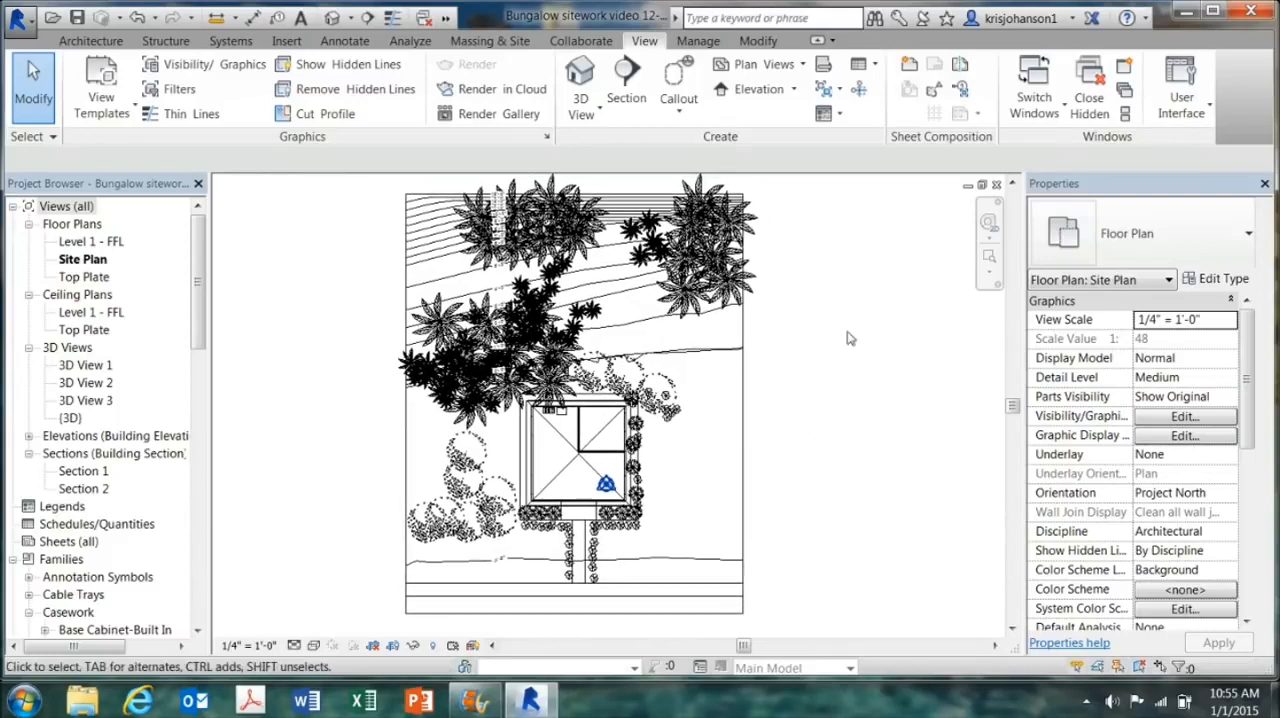
pyautogui.click(1034, 100)
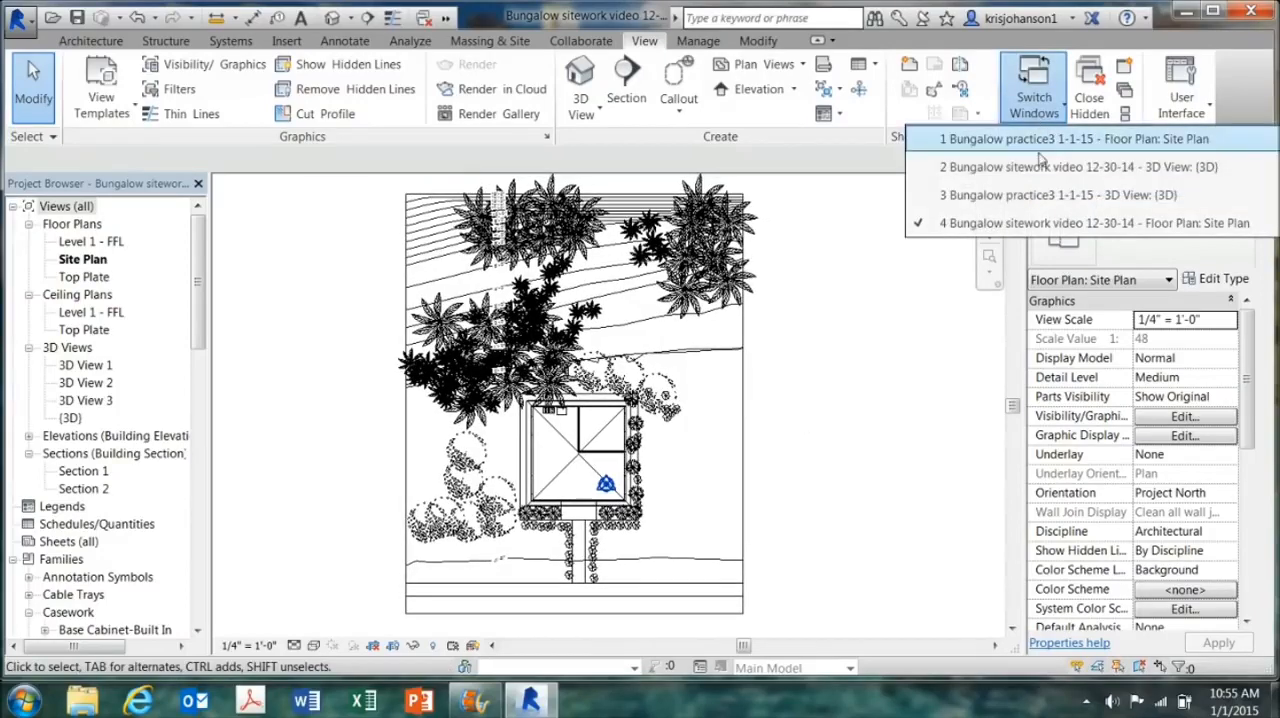
pyautogui.click(1042, 167)
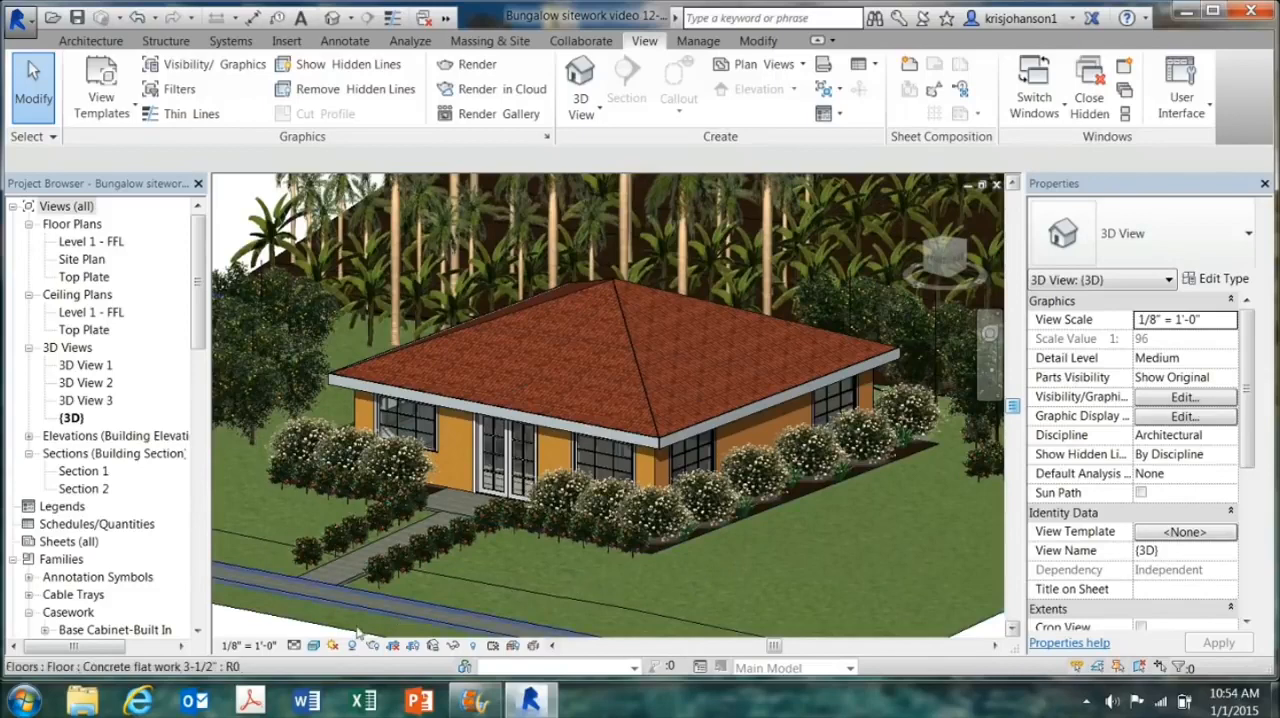
pyautogui.click(314, 646)
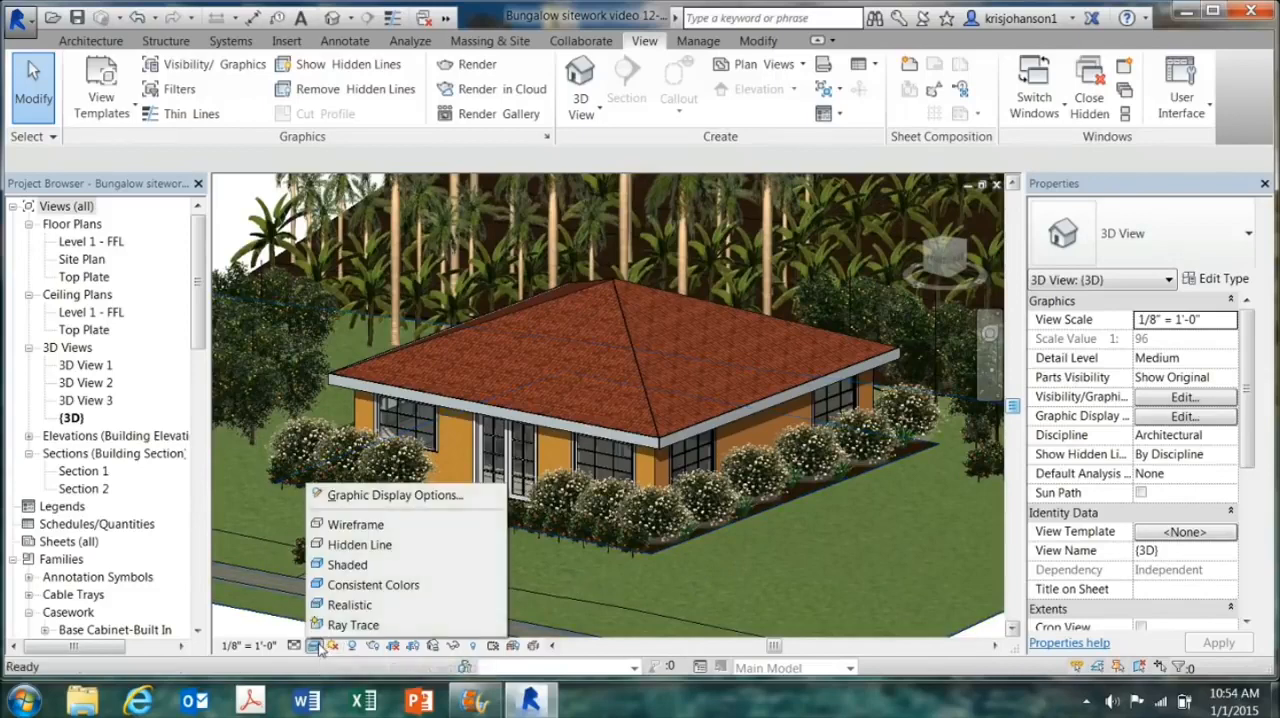
pyautogui.click(366, 566)
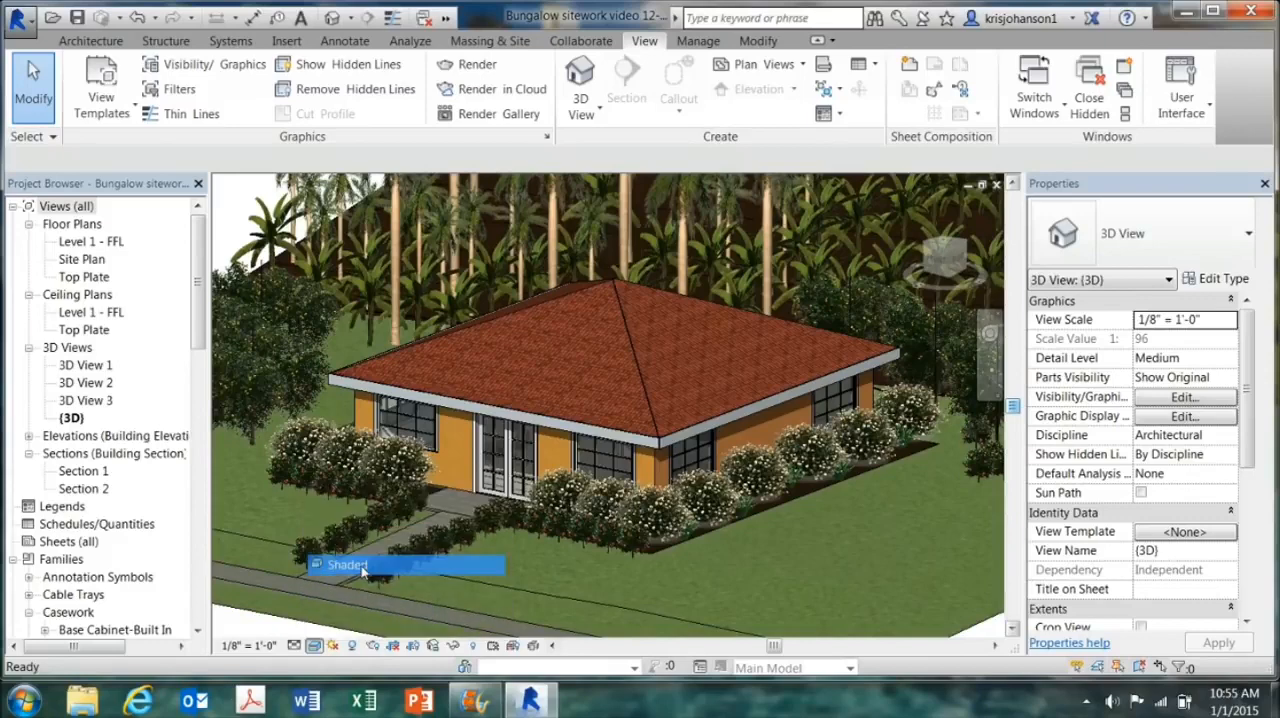